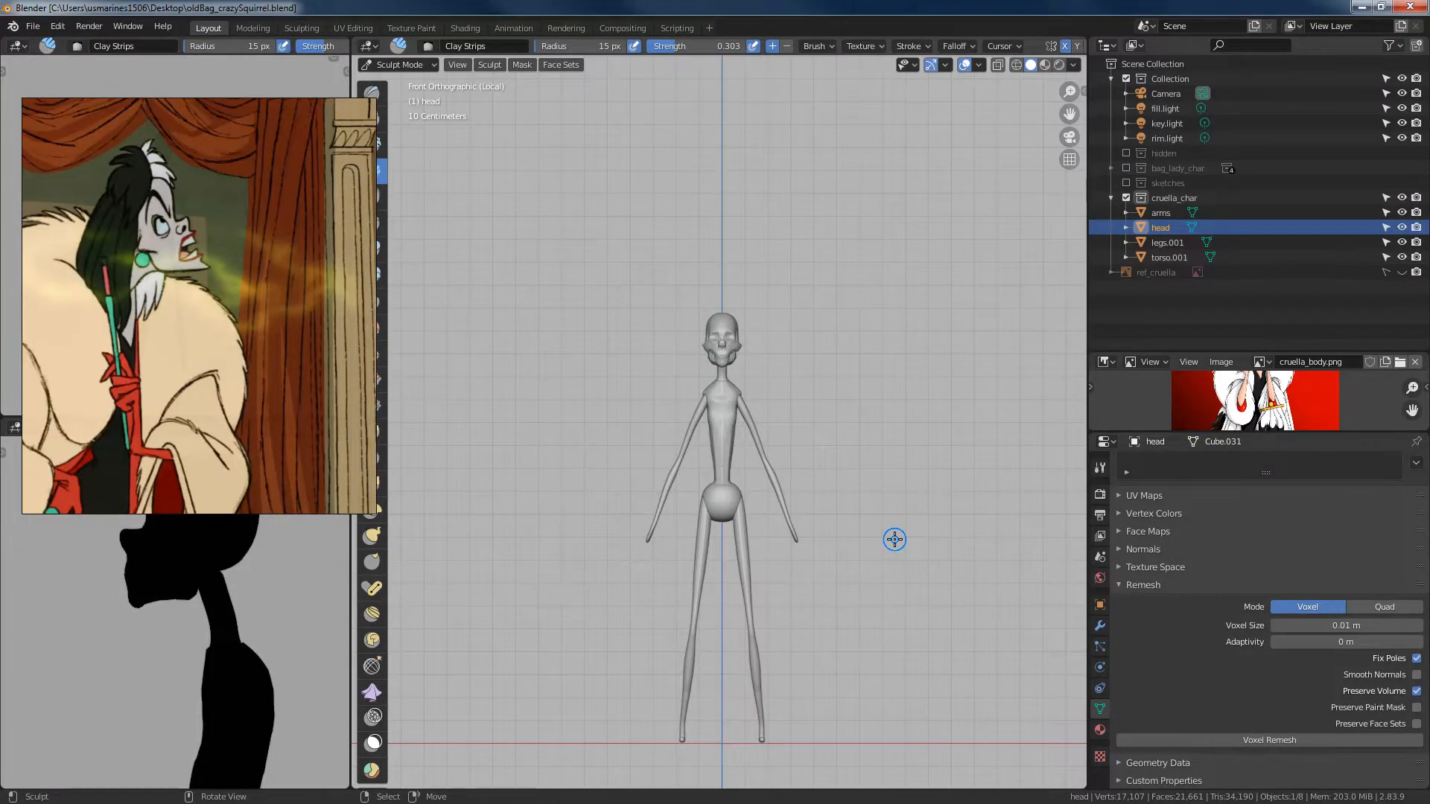
Step: Examine the skeletal character base mesh from the front, side and perspective, checking the proportions of head, torso, arms and legs
mouse_move(807, 424)
middle_mouse_down()
mouse_move(757, 409)
mouse_move(797, 440)
mouse_move(804, 472)
mouse_move(769, 430)
mouse_move(793, 393)
middle_mouse_up()
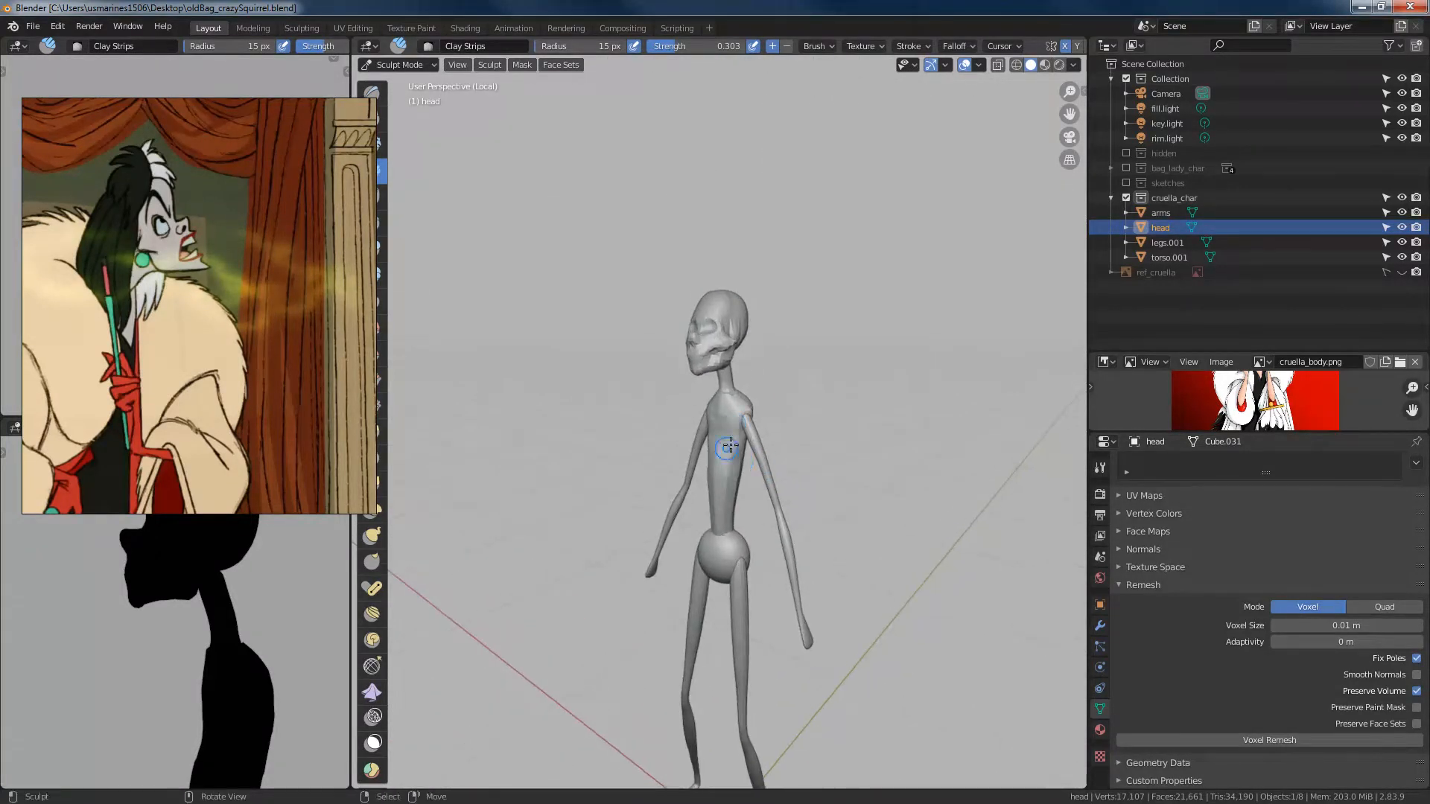
middle_click_drag(730, 540, 785, 514)
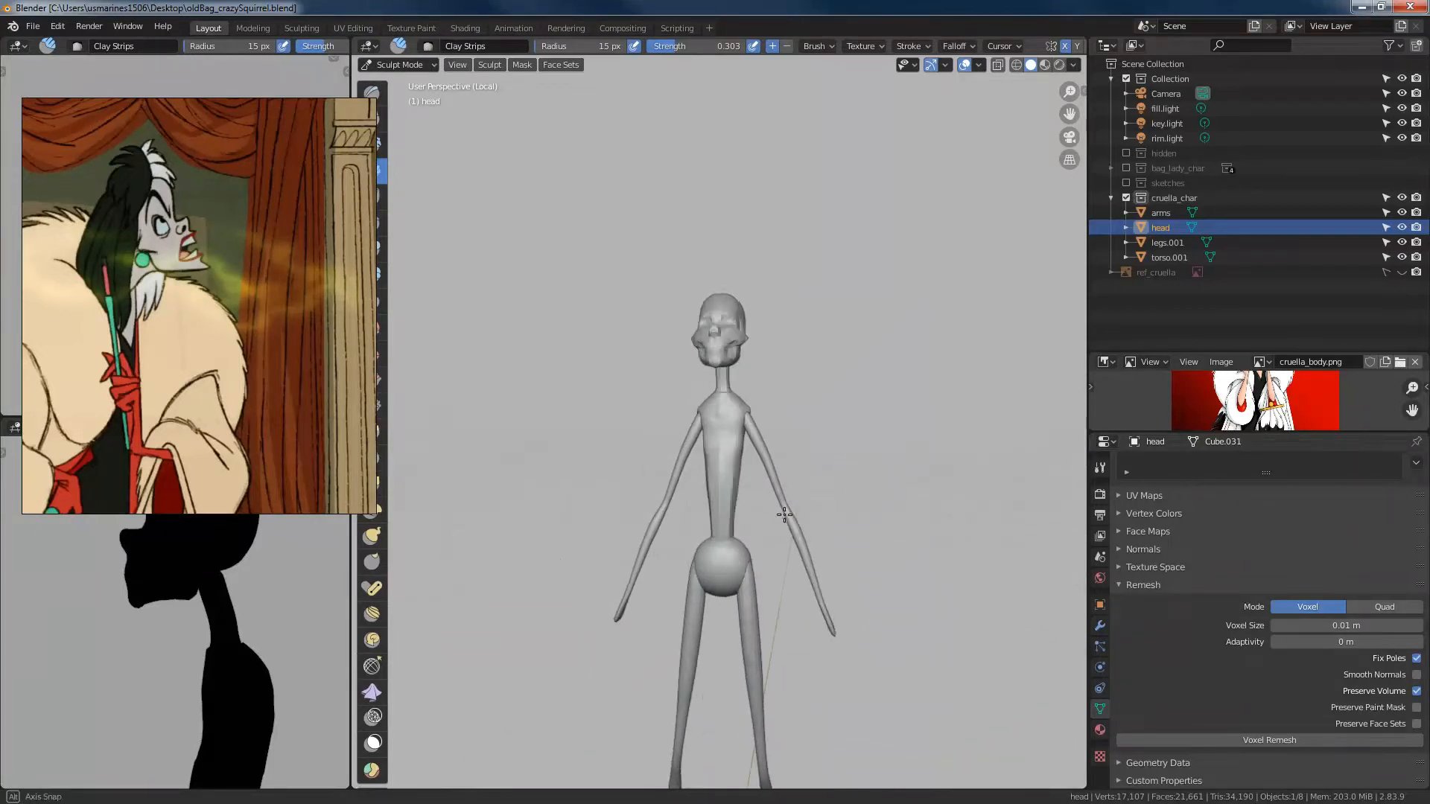
scroll(167, 374, "down", 4)
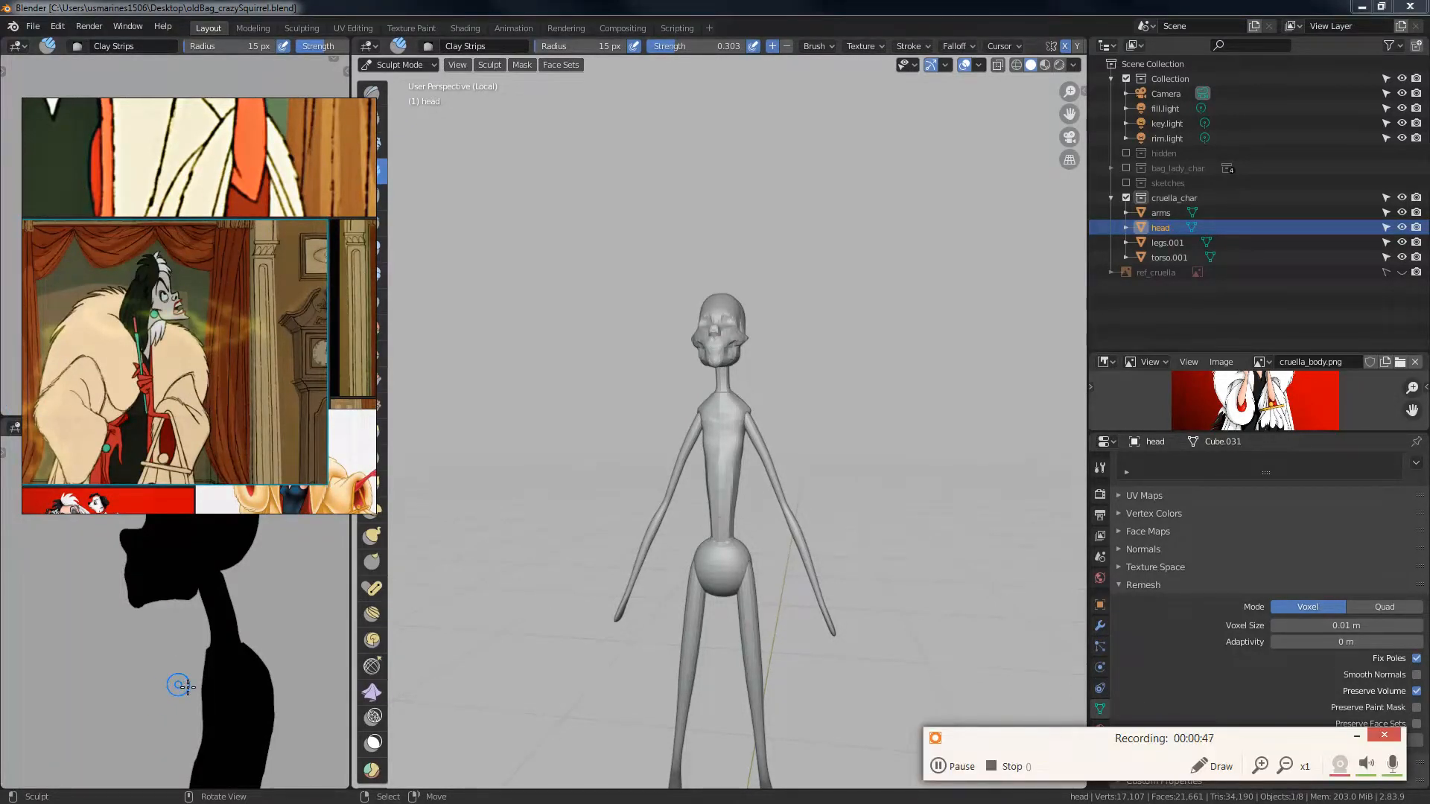
middle_click_drag(769, 613, 779, 606, "shift")
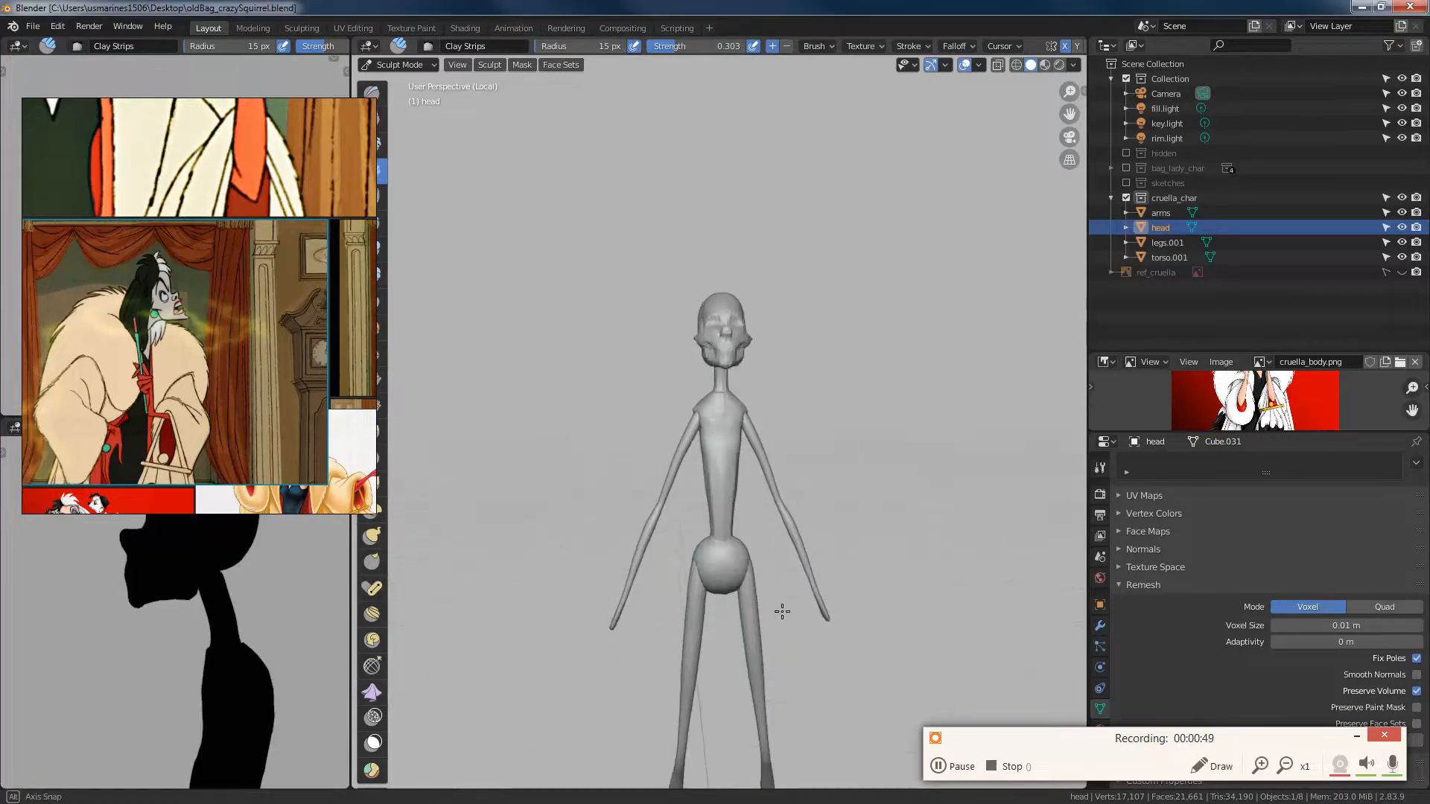
middle_click_drag(855, 660, 801, 510, "shift")
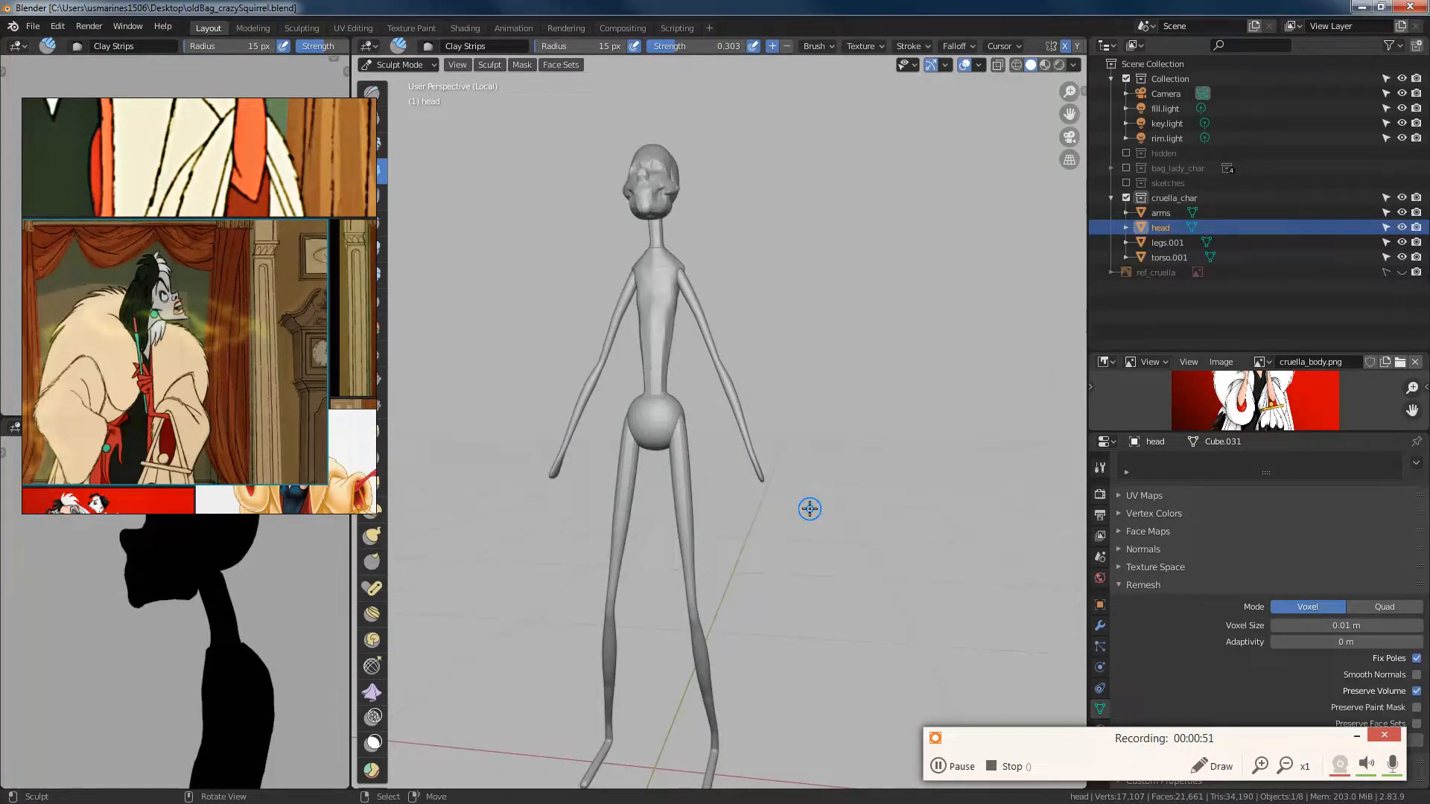
key("KP_1")
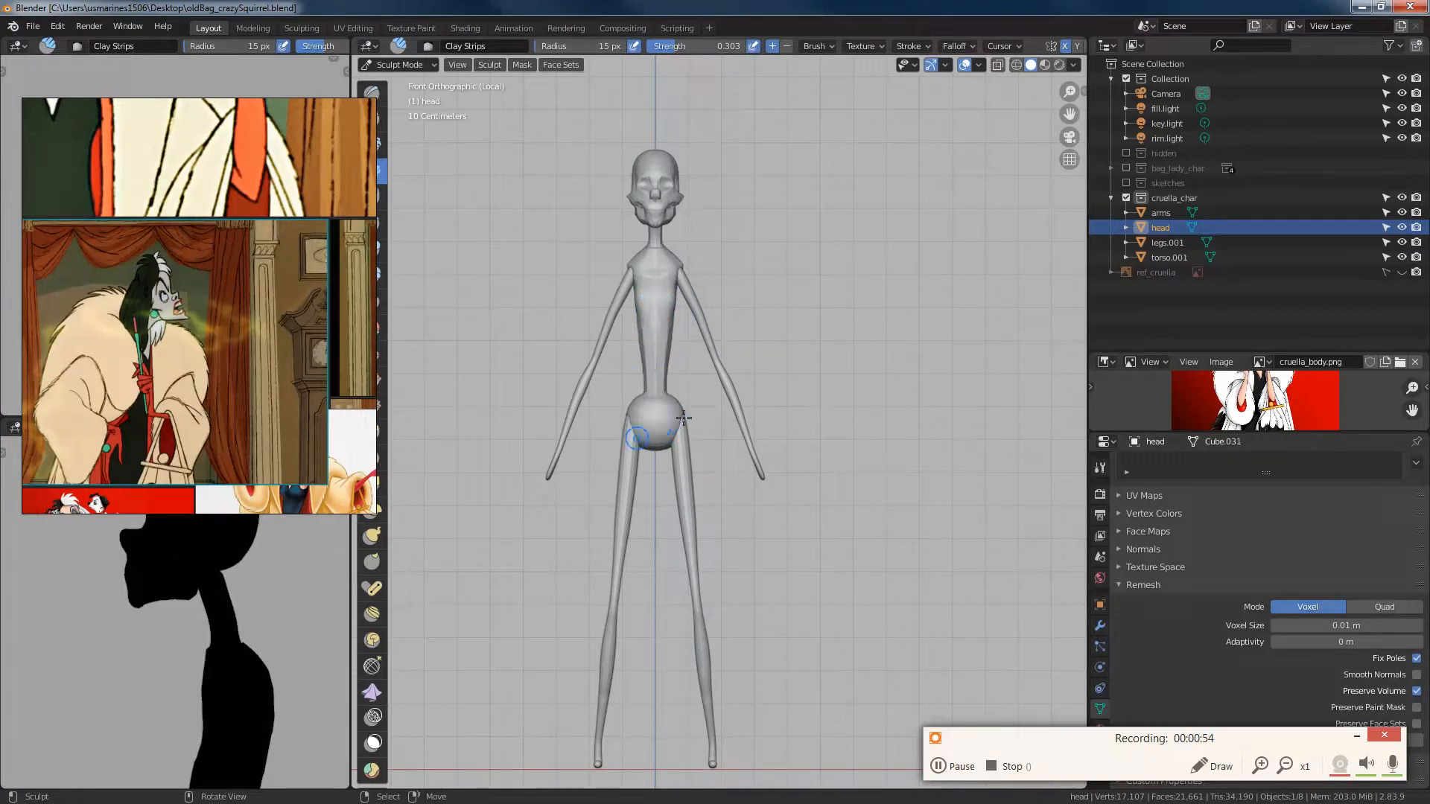
mouse_move(785, 418)
middle_mouse_down()
mouse_move(647, 469)
mouse_move(747, 493)
mouse_move(753, 475)
mouse_move(778, 504)
mouse_move(730, 505)
middle_mouse_up()
scroll(774, 503, "up", 6)
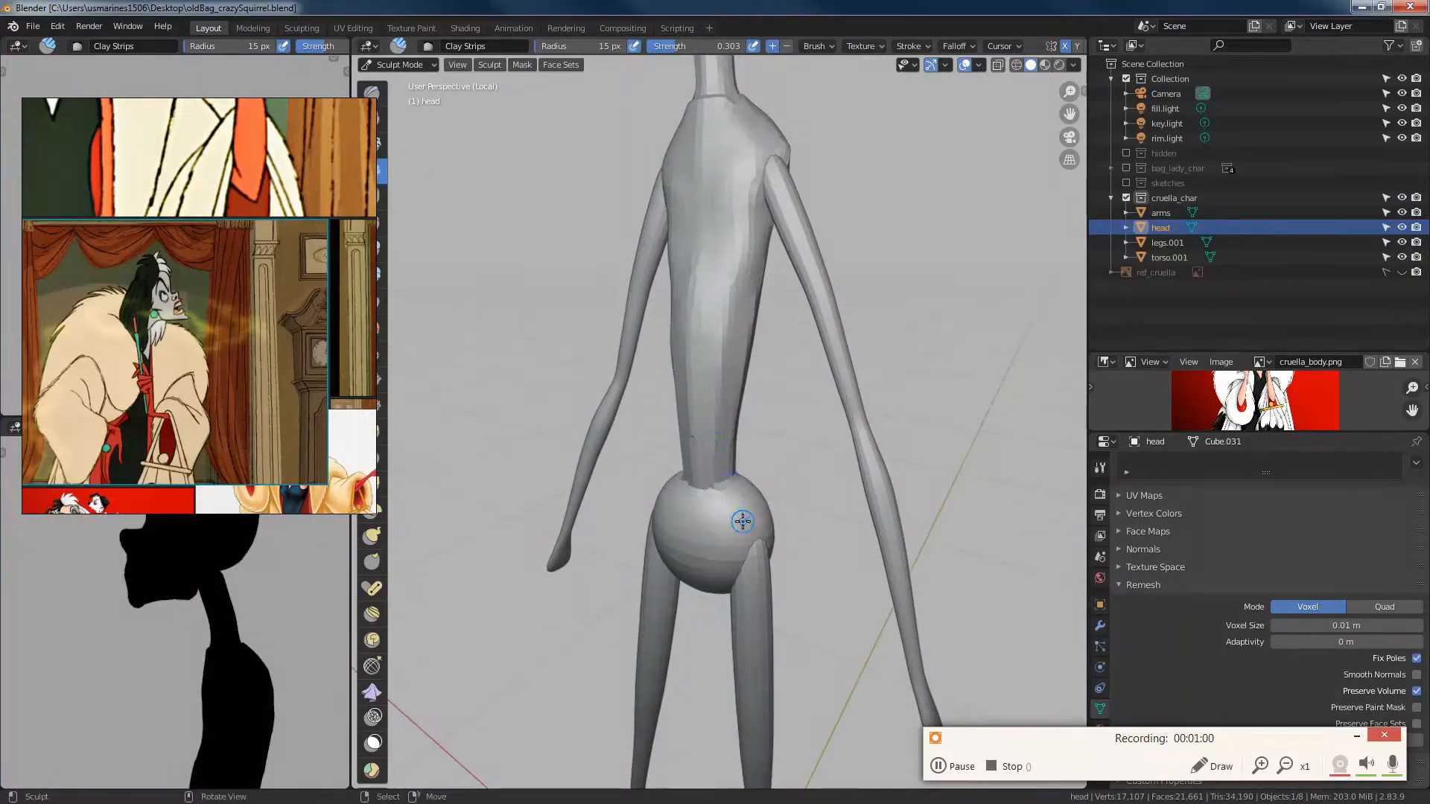
middle_click_drag(823, 375, 813, 462)
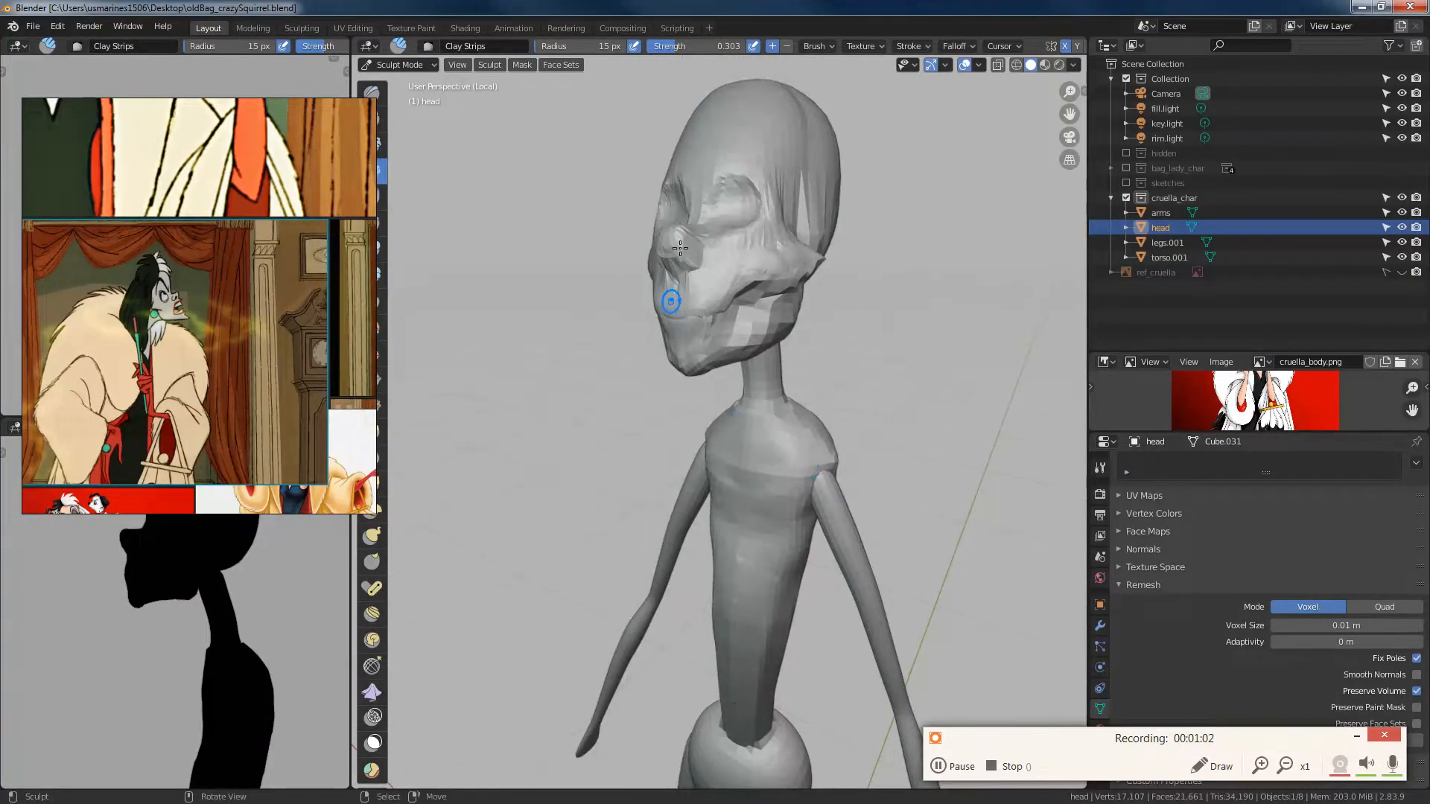
scroll(811, 405, "down", 5)
middle_click_drag(811, 405, 770, 470)
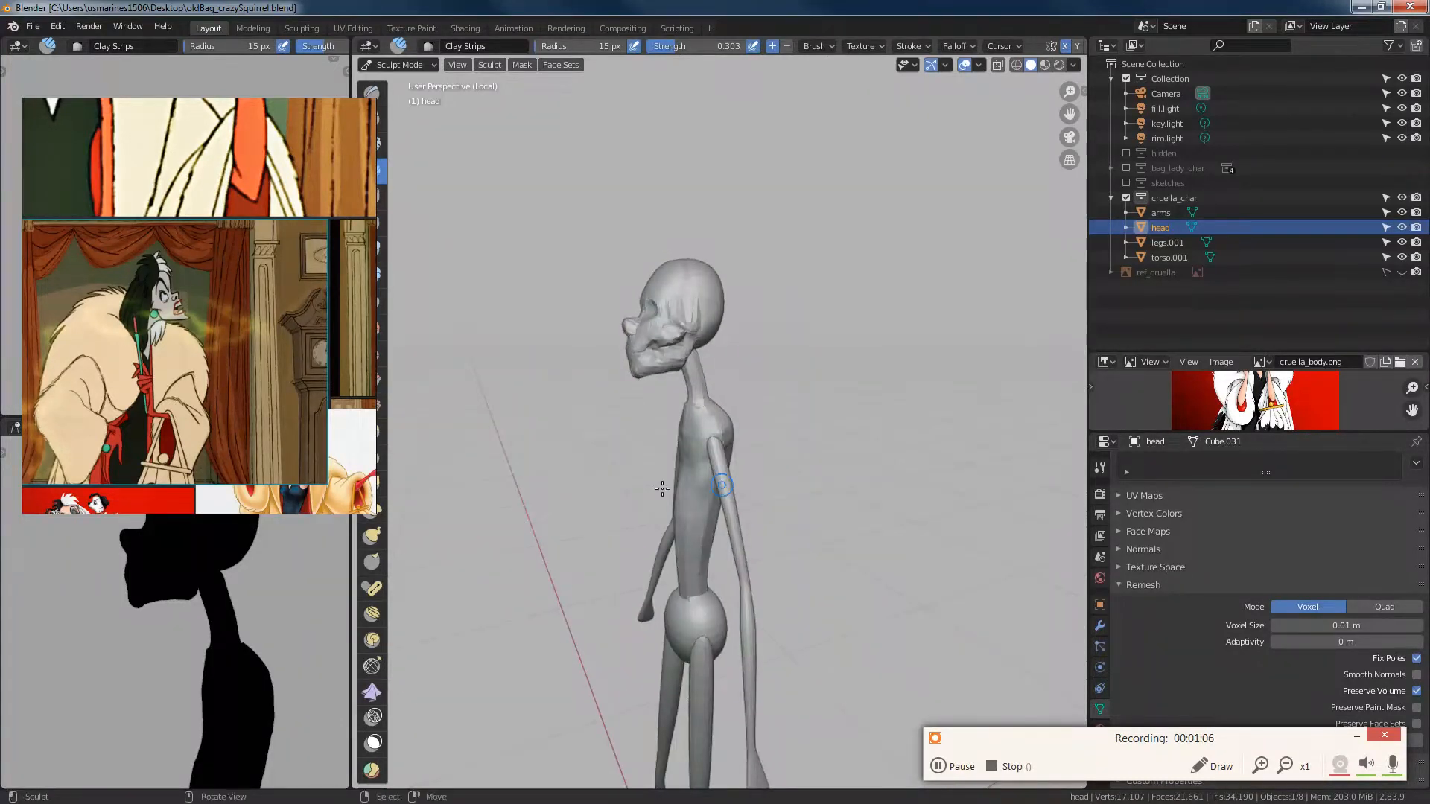
scroll(662, 489, "down", 3)
middle_click_drag(667, 518, 669, 415, "shift")
scroll(708, 483, "down", 3)
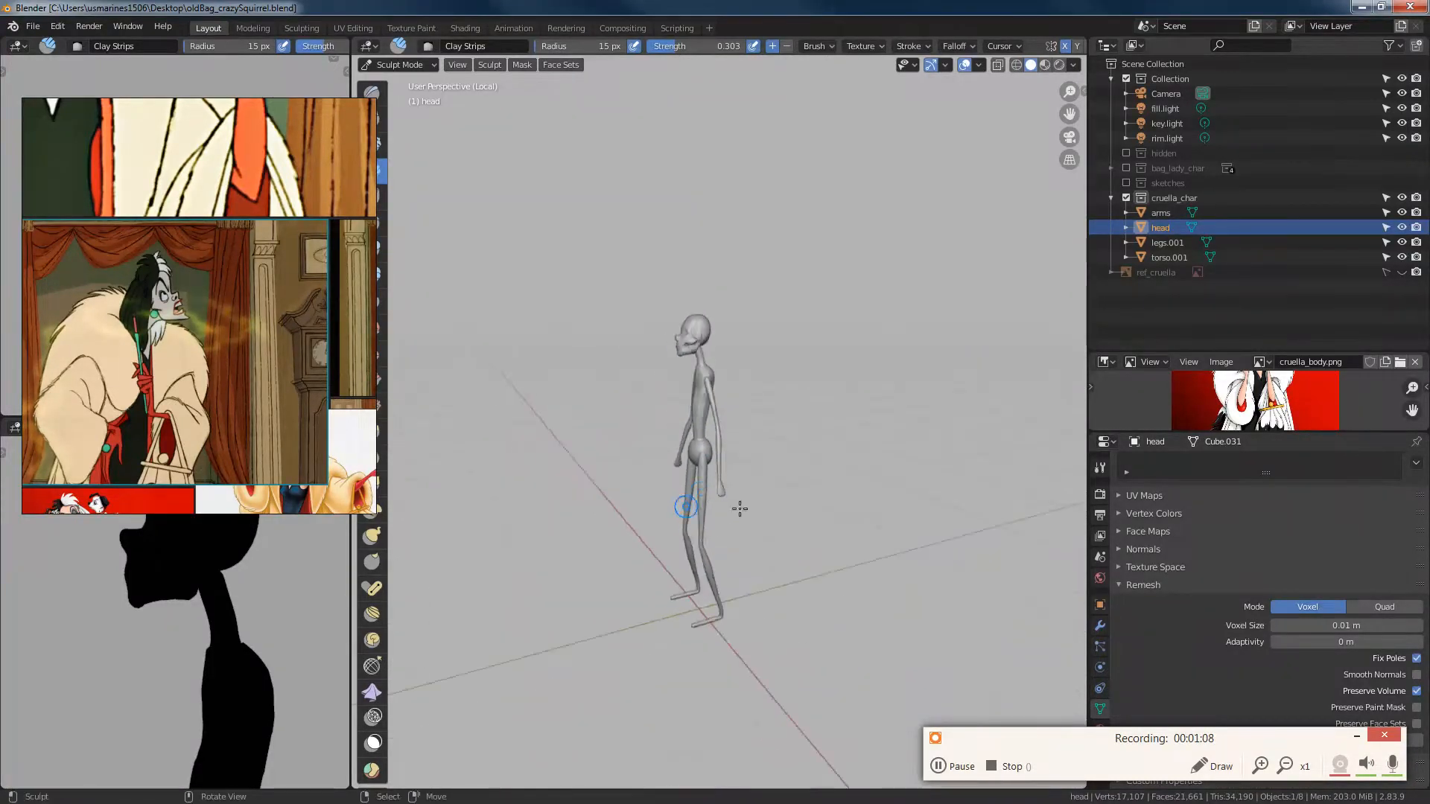
mouse_move(740, 509)
middle_mouse_down()
mouse_move(868, 504)
mouse_move(722, 485)
mouse_move(745, 498)
middle_mouse_up()
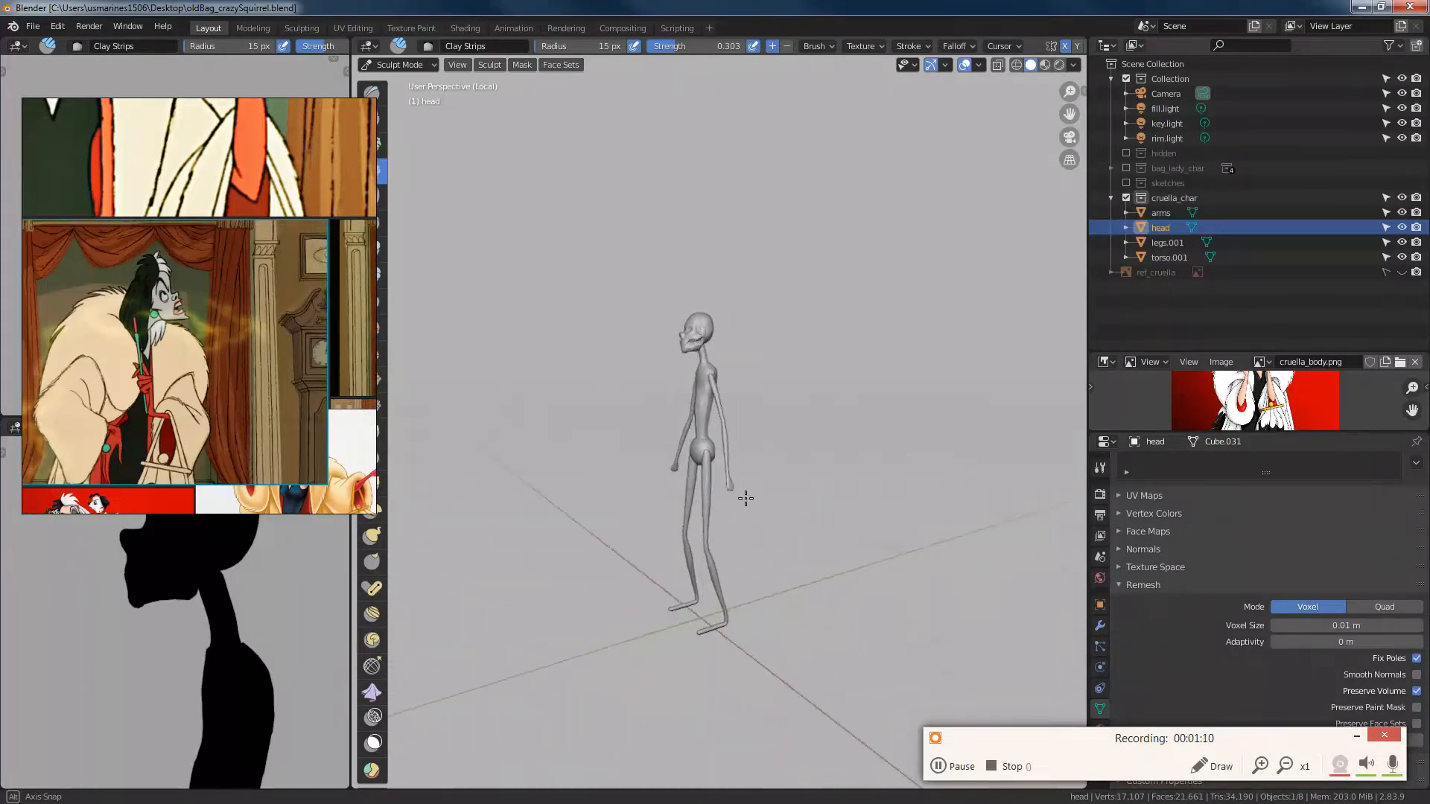
key("KP_1")
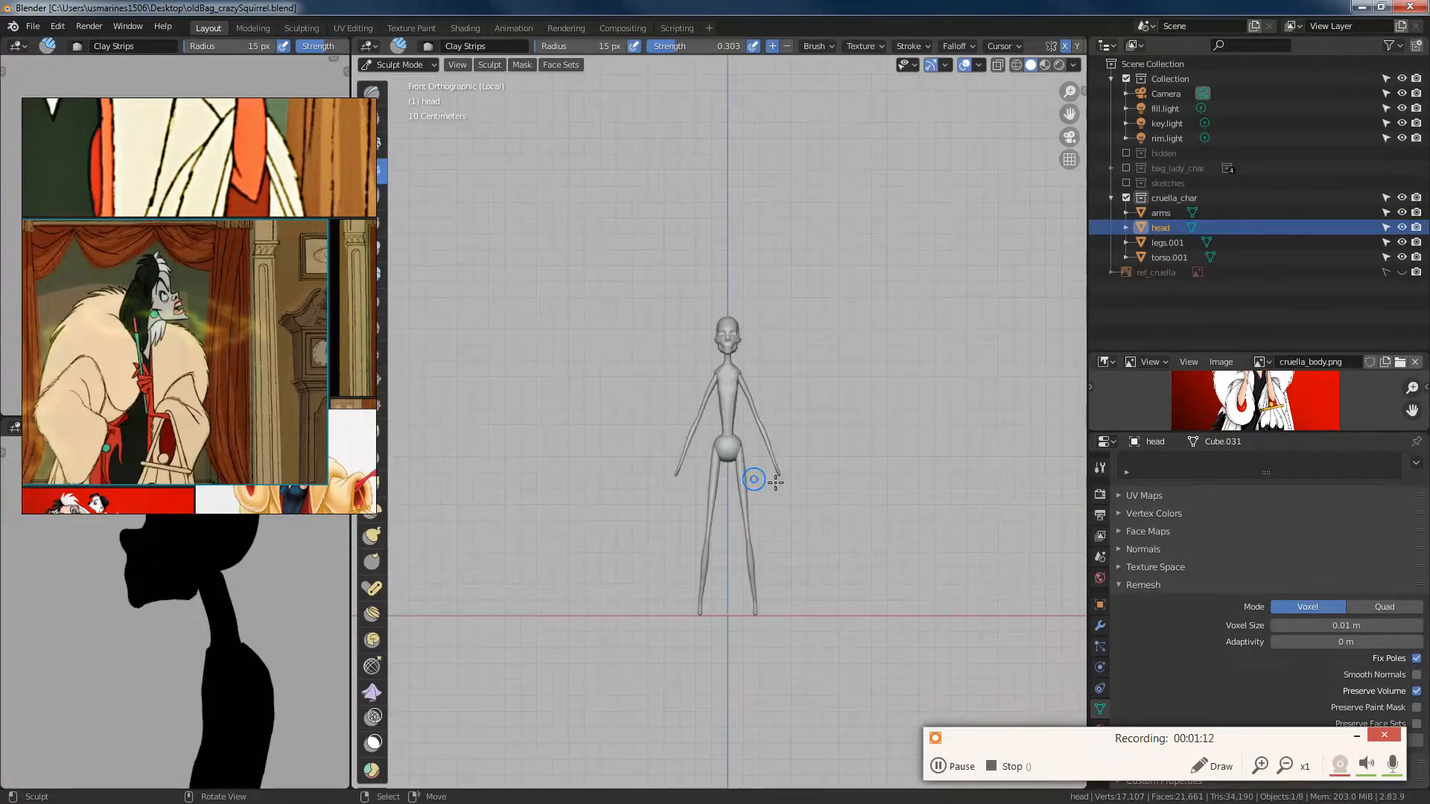
scroll(775, 482, "up", 5)
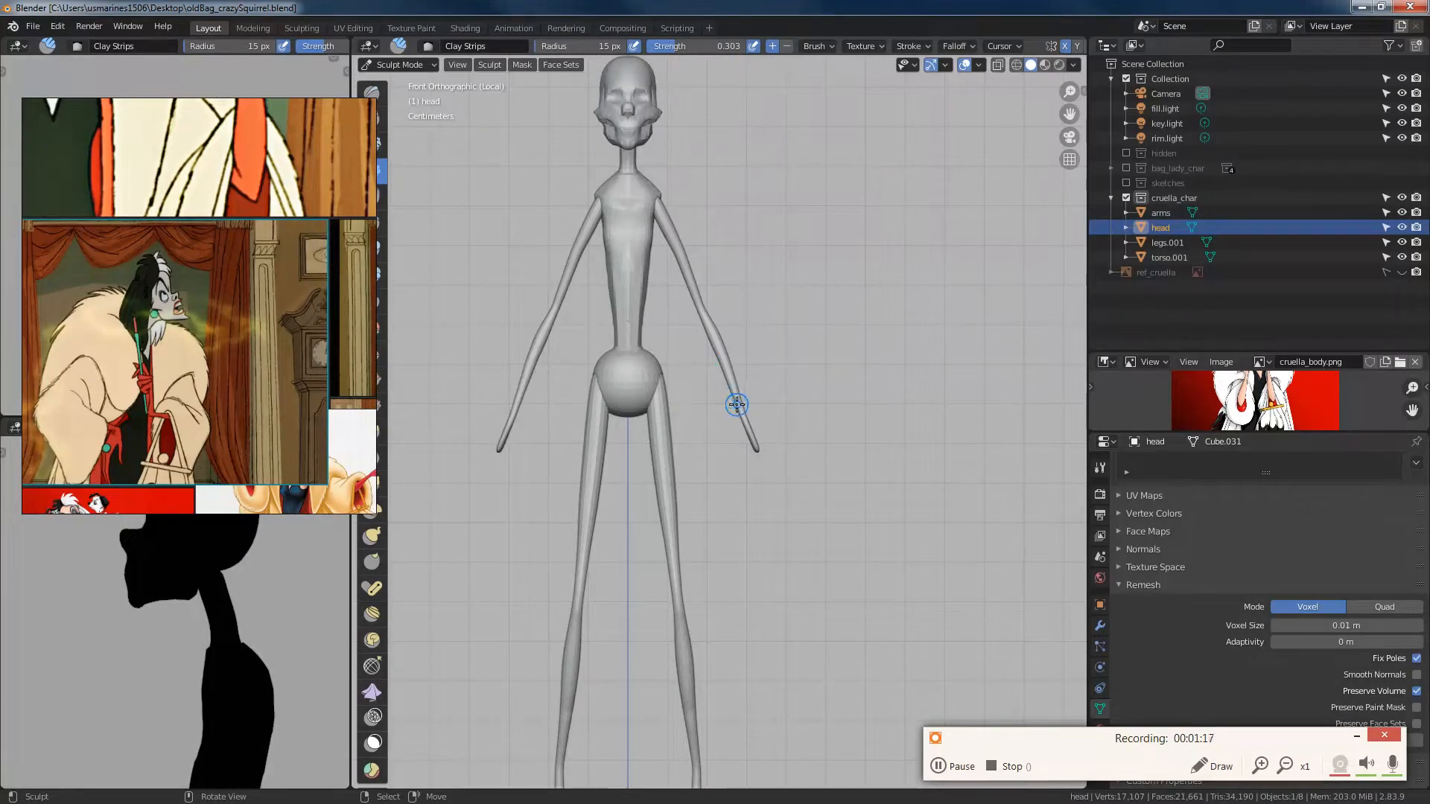
scroll(708, 424, "down", 3)
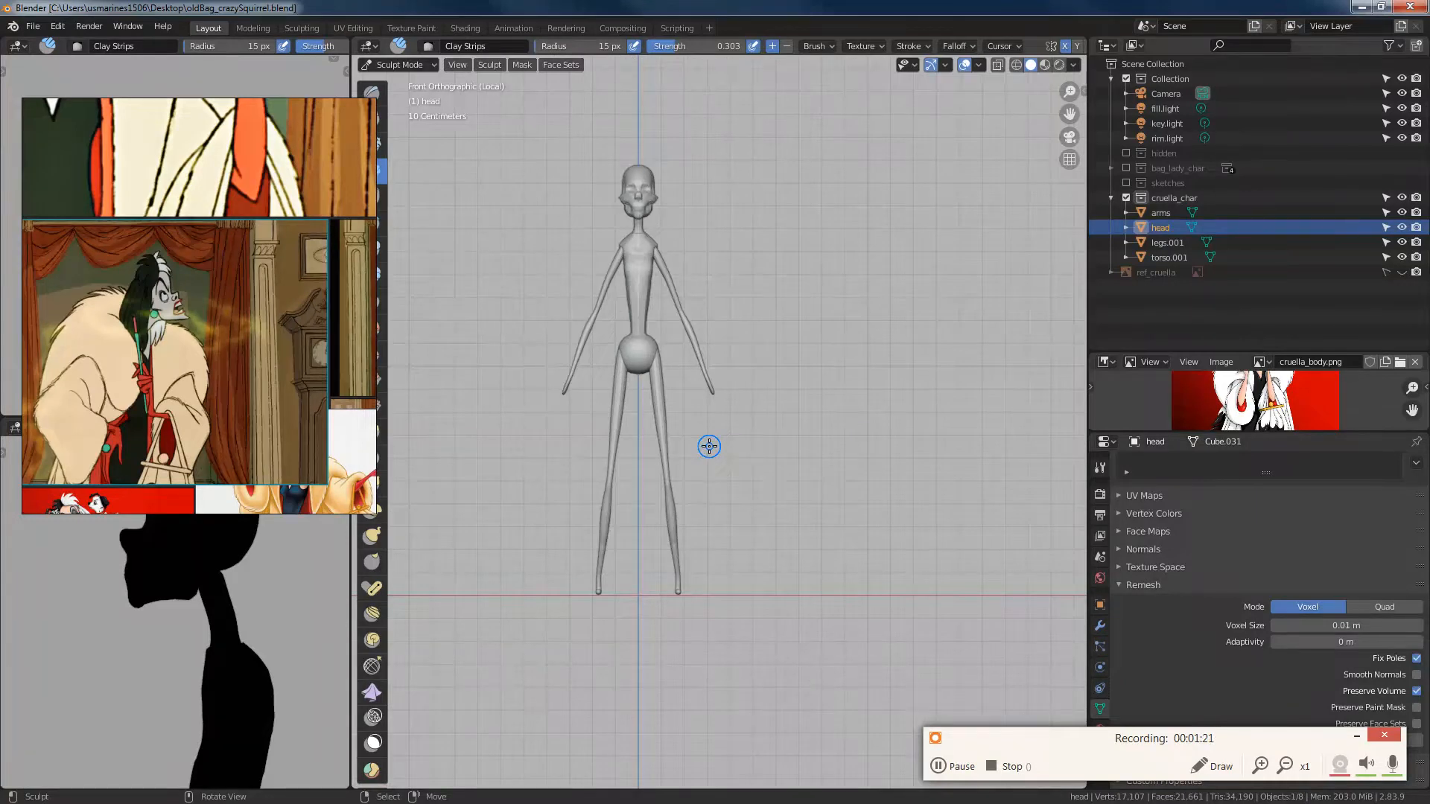
Step: Switch from Sculpt Mode to Object Mode and snap the 3D cursor to the world origin
key("Tab")
key("ctrl+Tab")
left_click(627, 447)
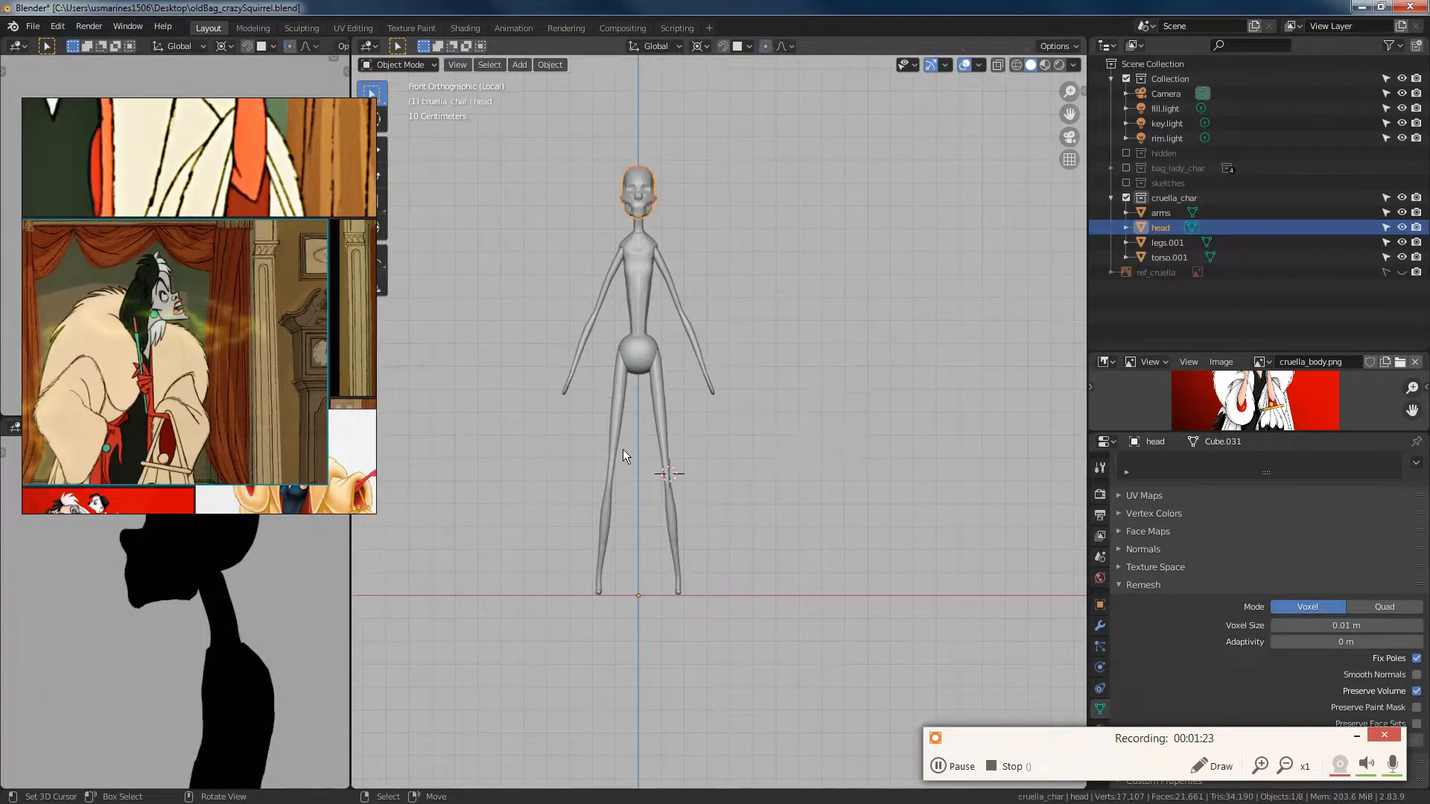
key("shift+s")
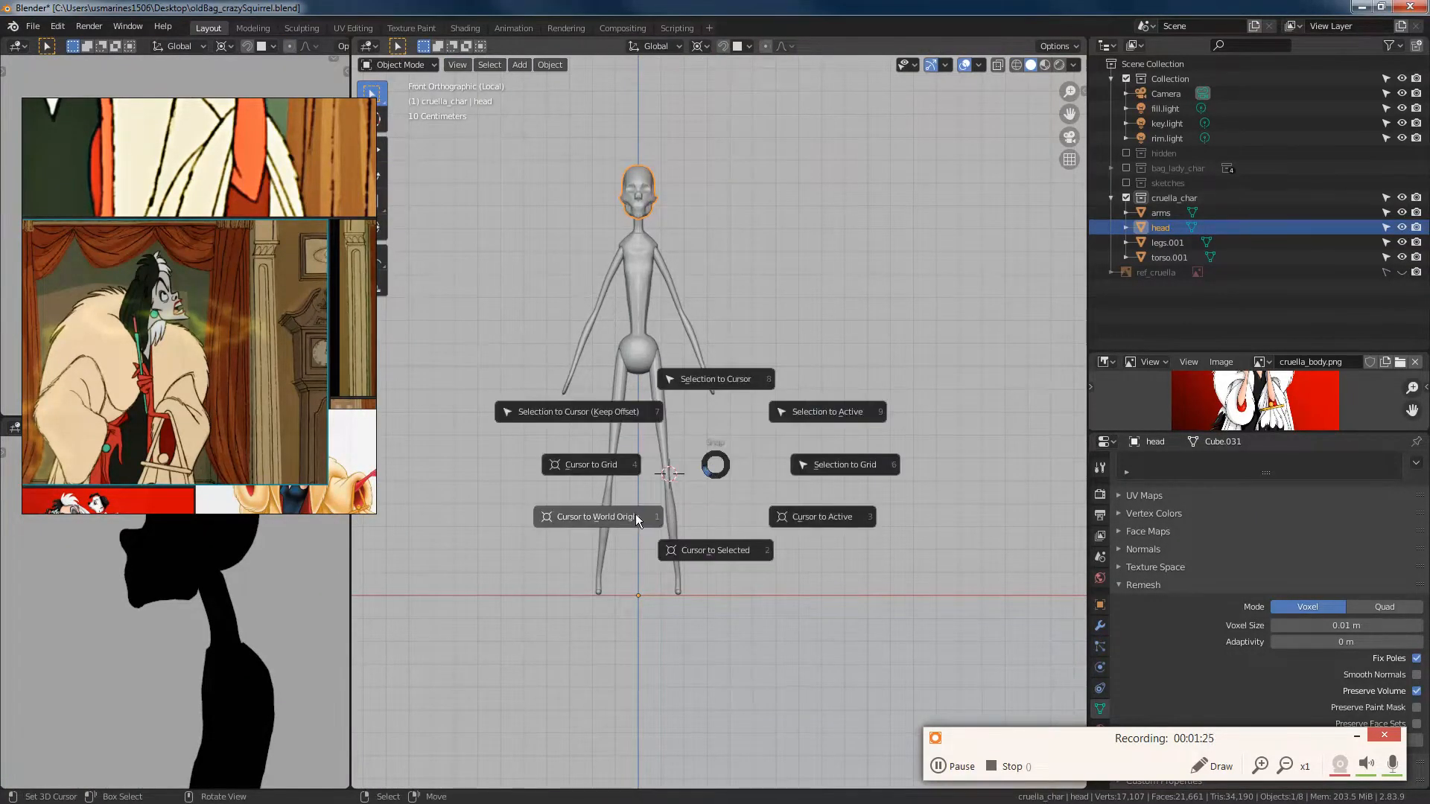
left_click(636, 516)
Step: Add a Path curve at the world origin and check its control points from above in Edit Mode
key("shift+a")
mouse_move(724, 511)
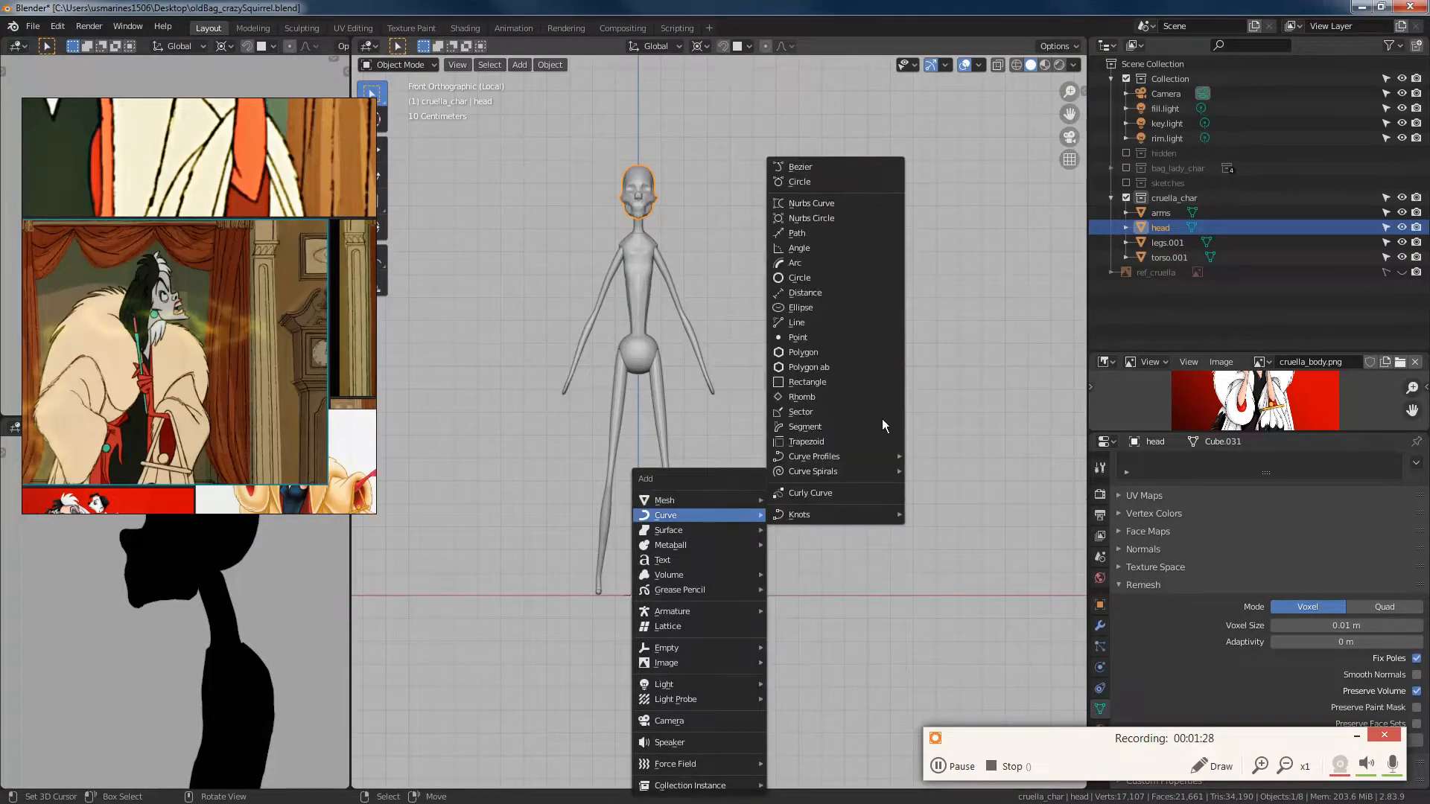
left_click(795, 233)
scroll(707, 441, "down", 5)
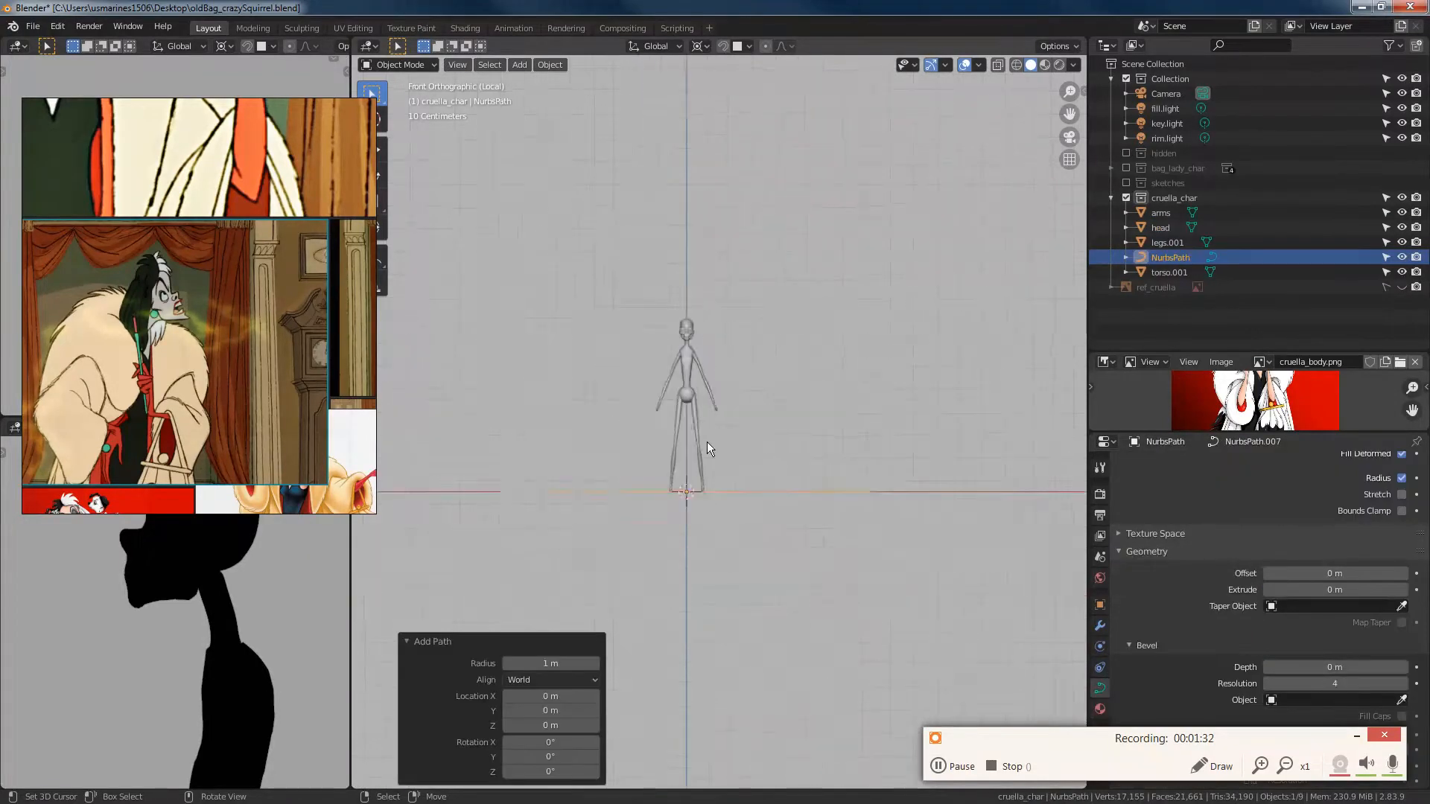
middle_click_drag(707, 441, 725, 548)
key("Tab")
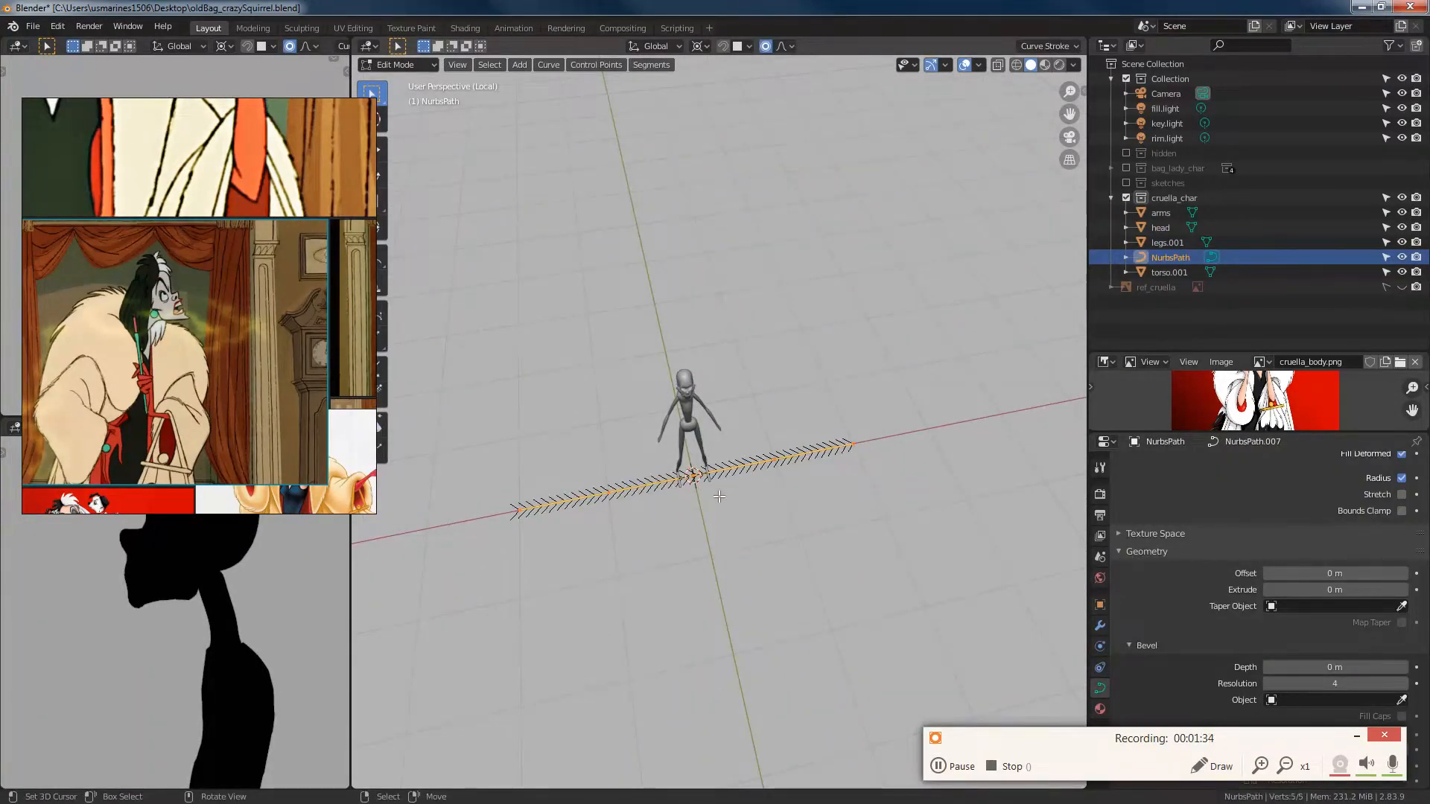
scroll(700, 552, "up", 2)
key("KP_7")
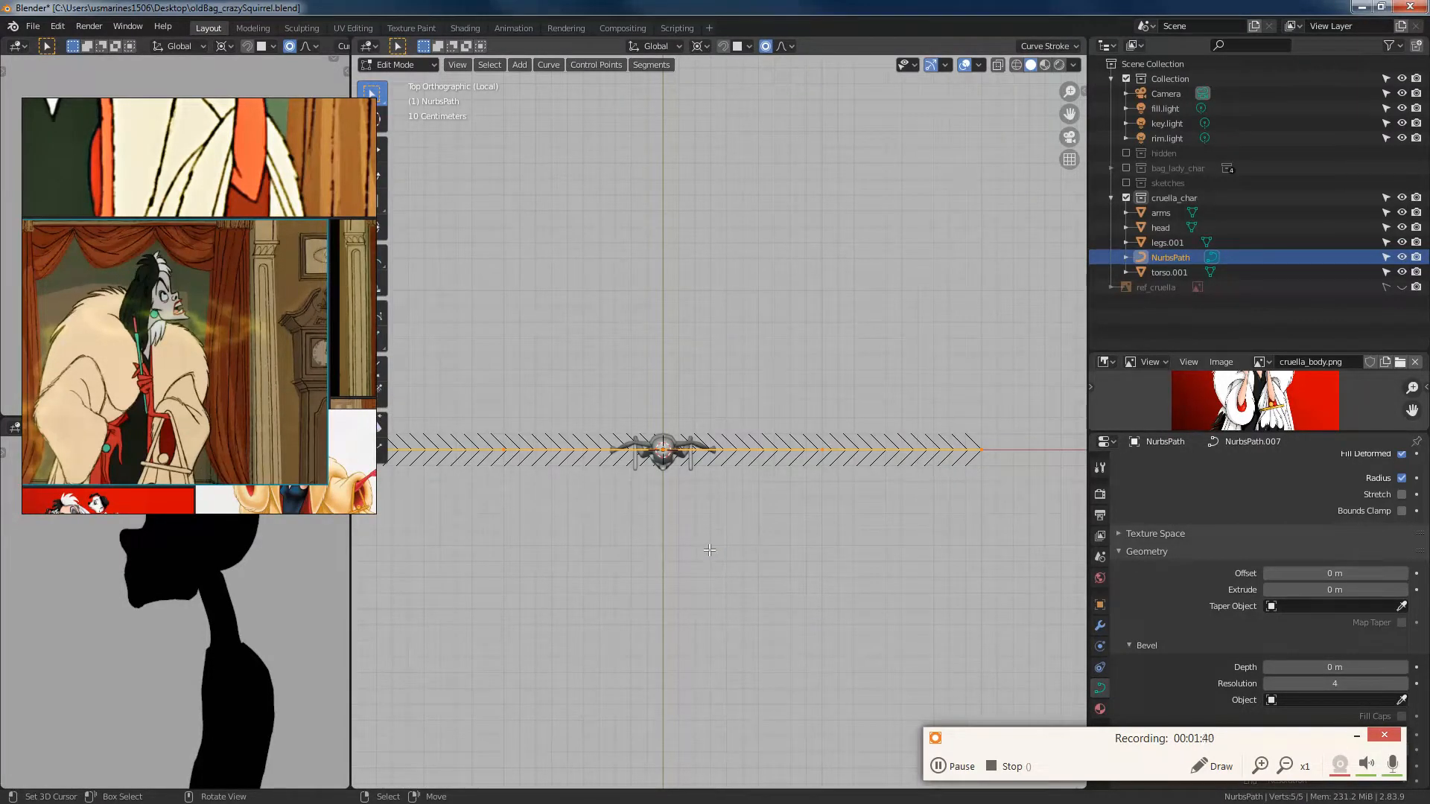
key("Tab")
Step: Rotate the path curve 90° about the global Y axis so it stands upright along the character
middle_click_drag(709, 550, 705, 408)
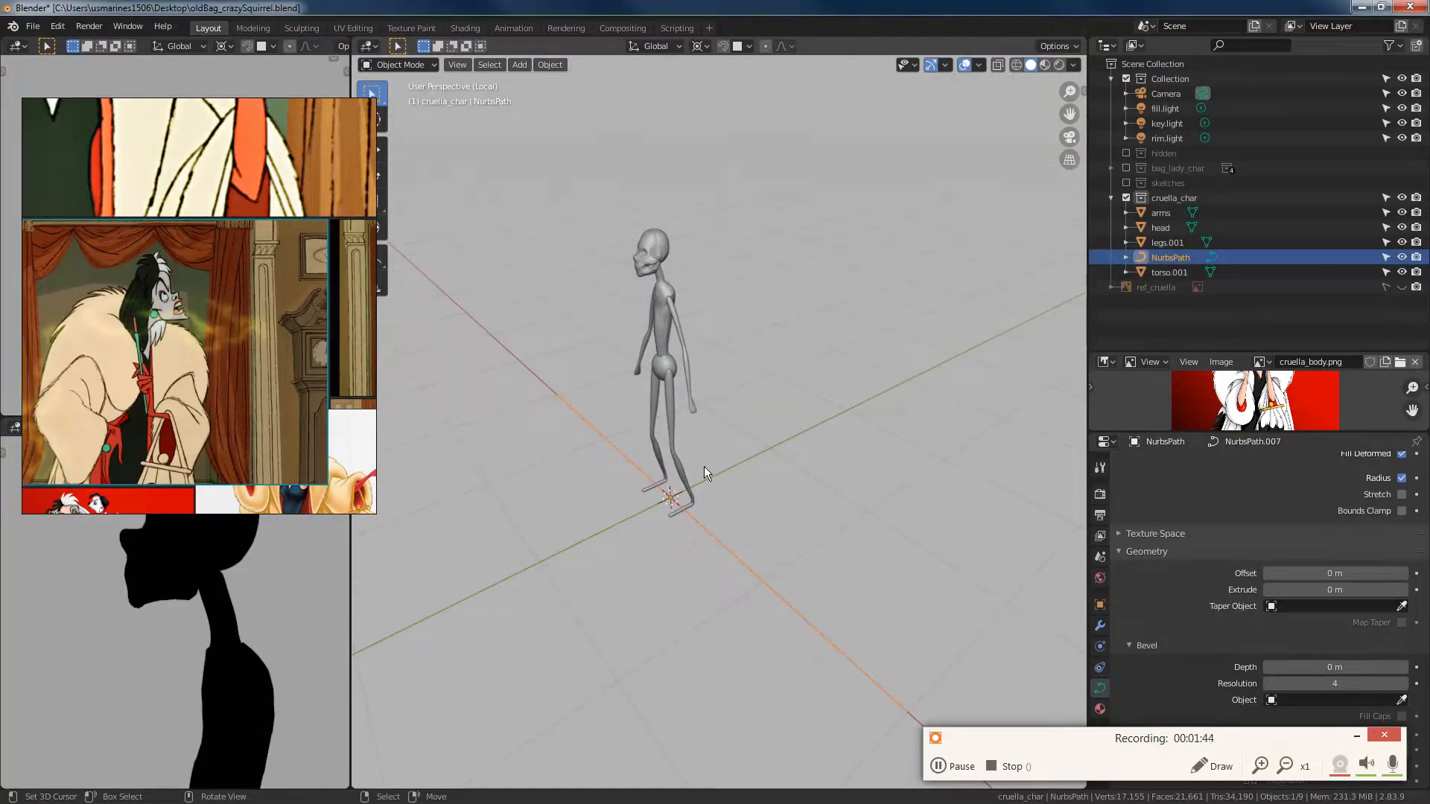
middle_click_drag(761, 489, 734, 393)
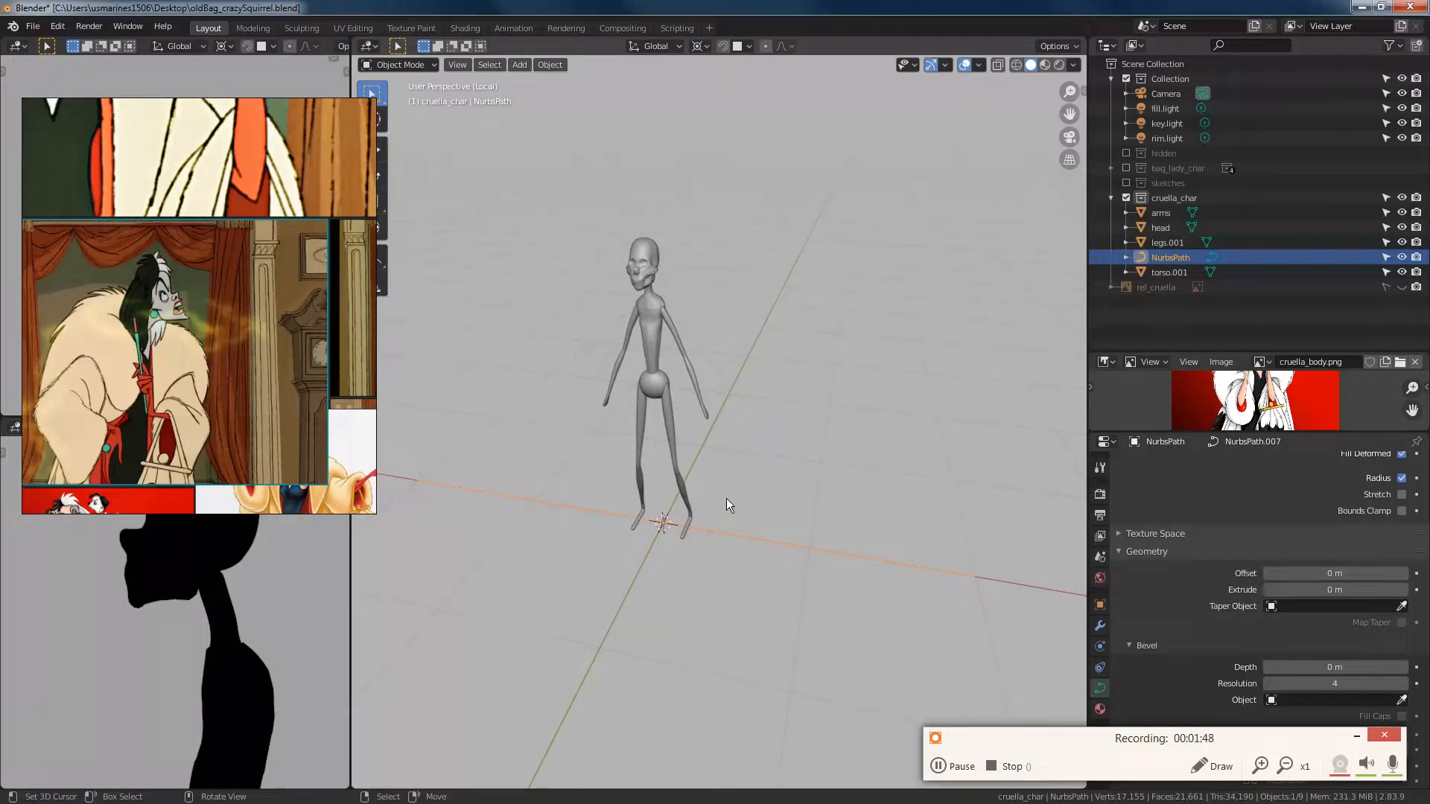
key("r")
key("x")
type("y")
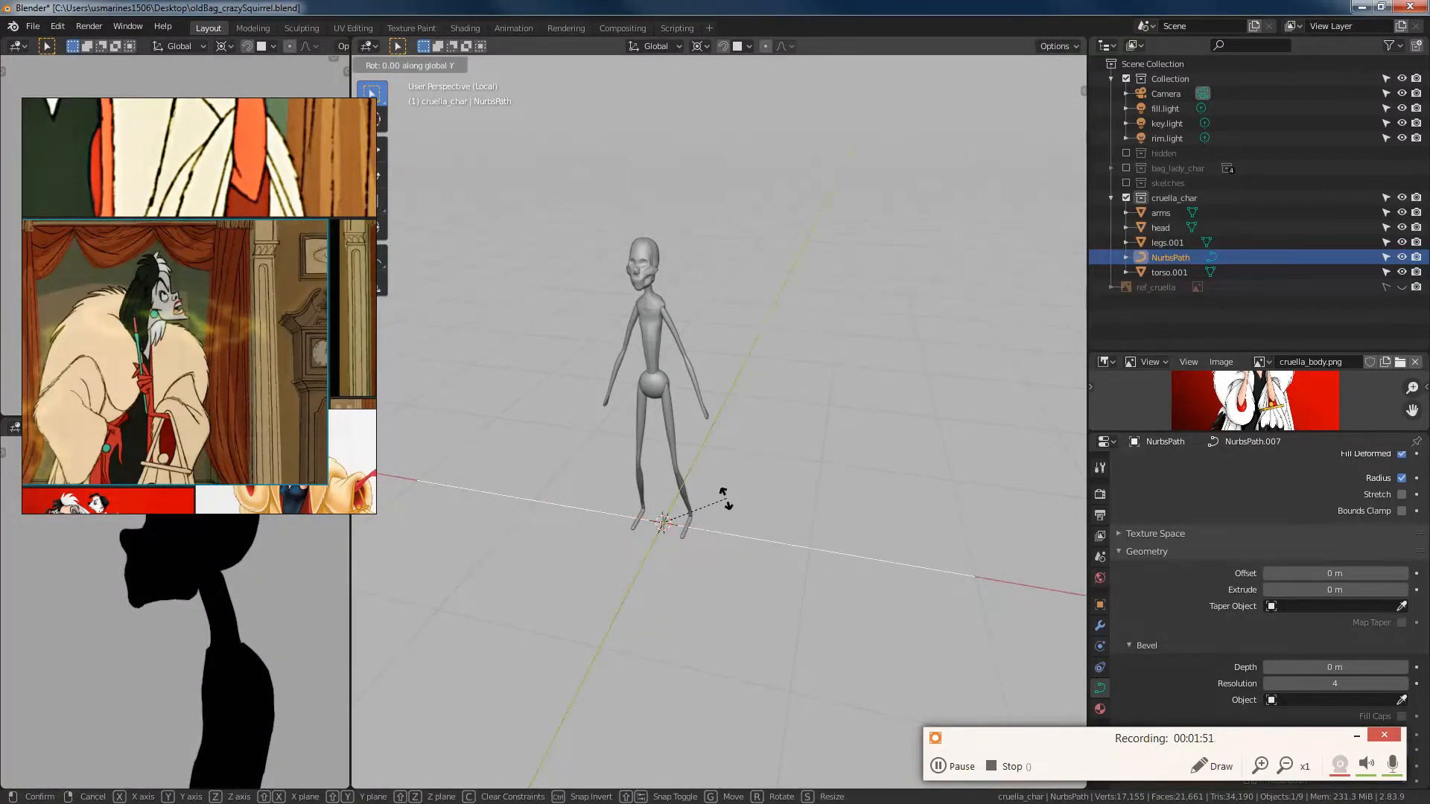
type("90")
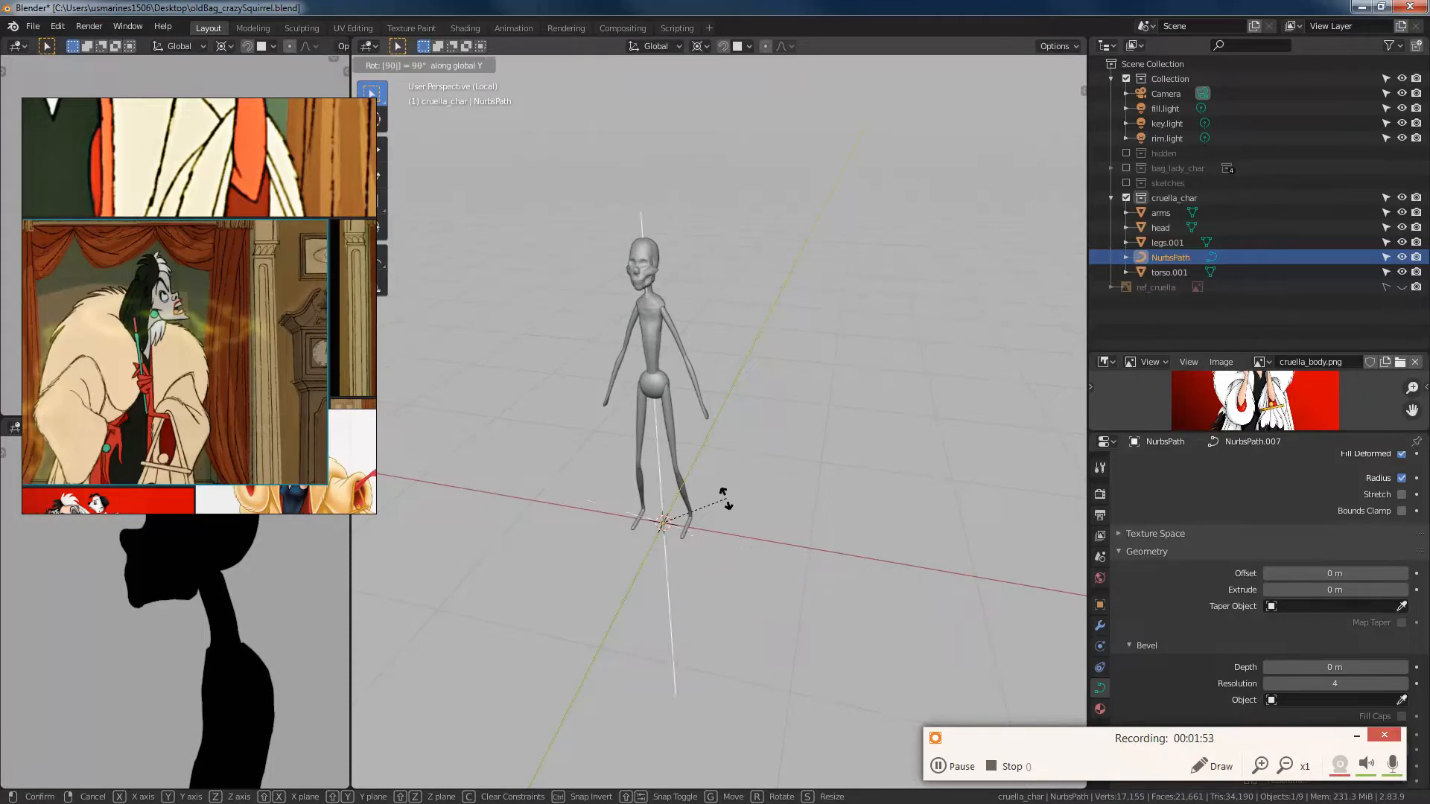
key("Return")
key("Tab")
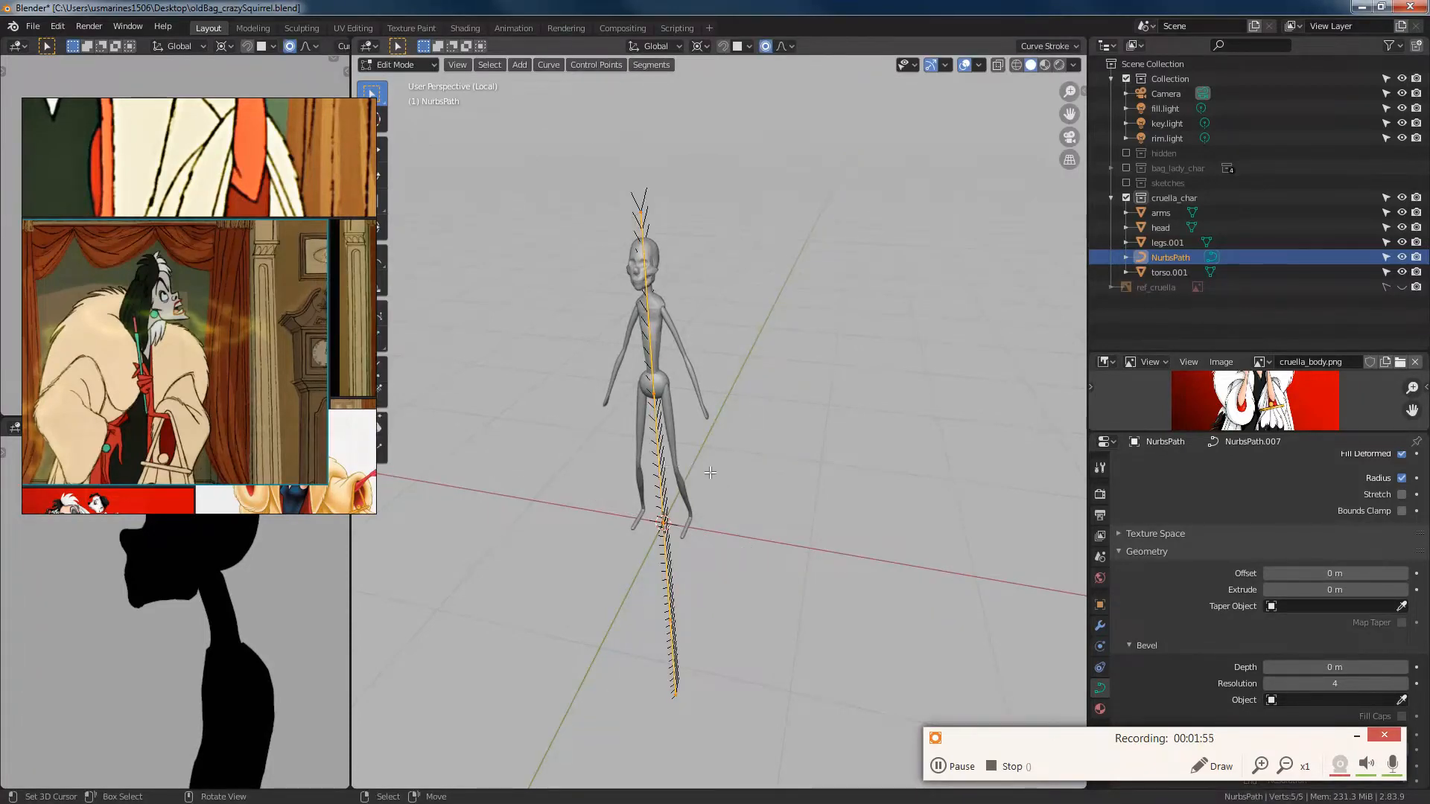
middle_click_drag(726, 498, 668, 469)
key("Tab")
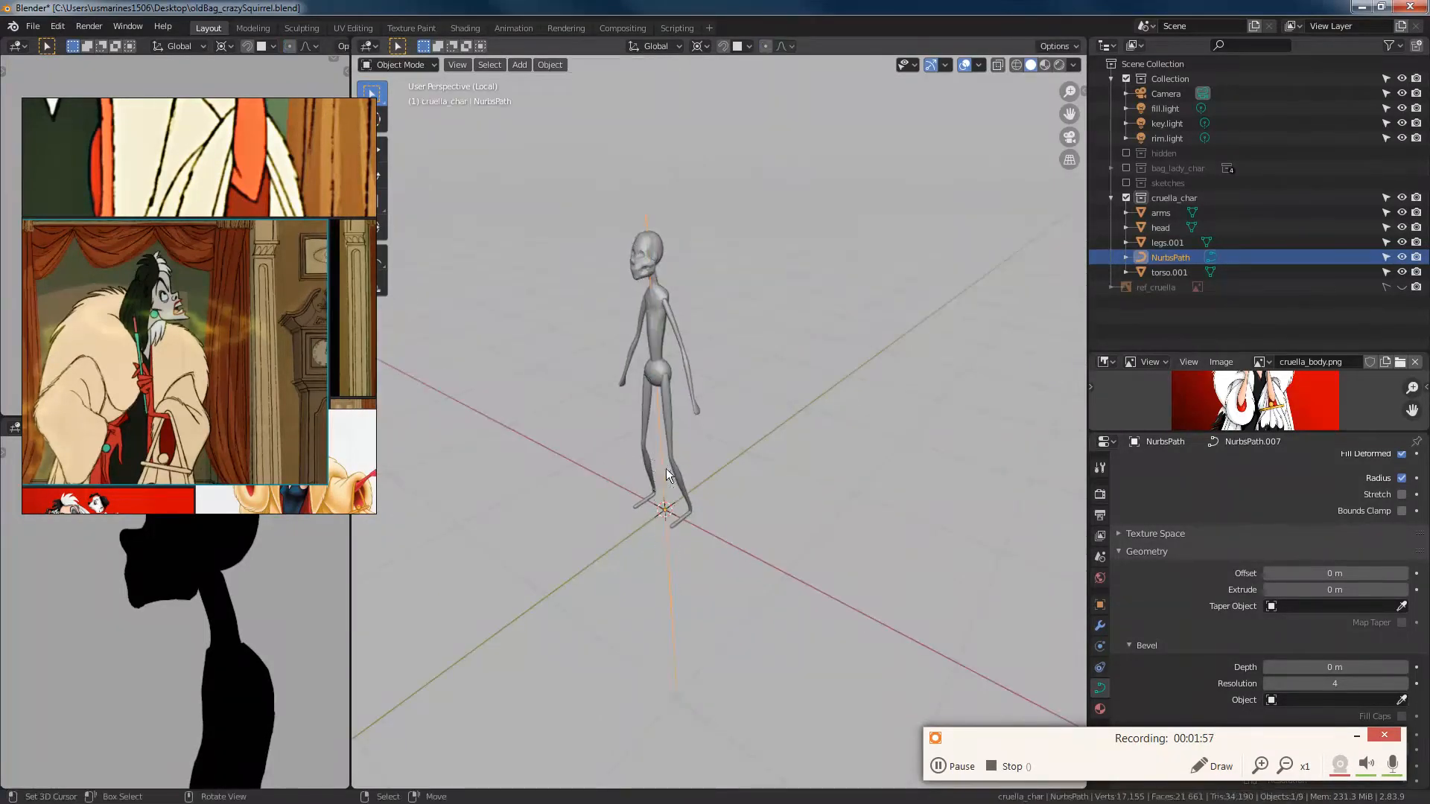
Step: Scale the path curve down uniformly by a factor of about 0.19 in the right side view
scroll(688, 472, "up", 5)
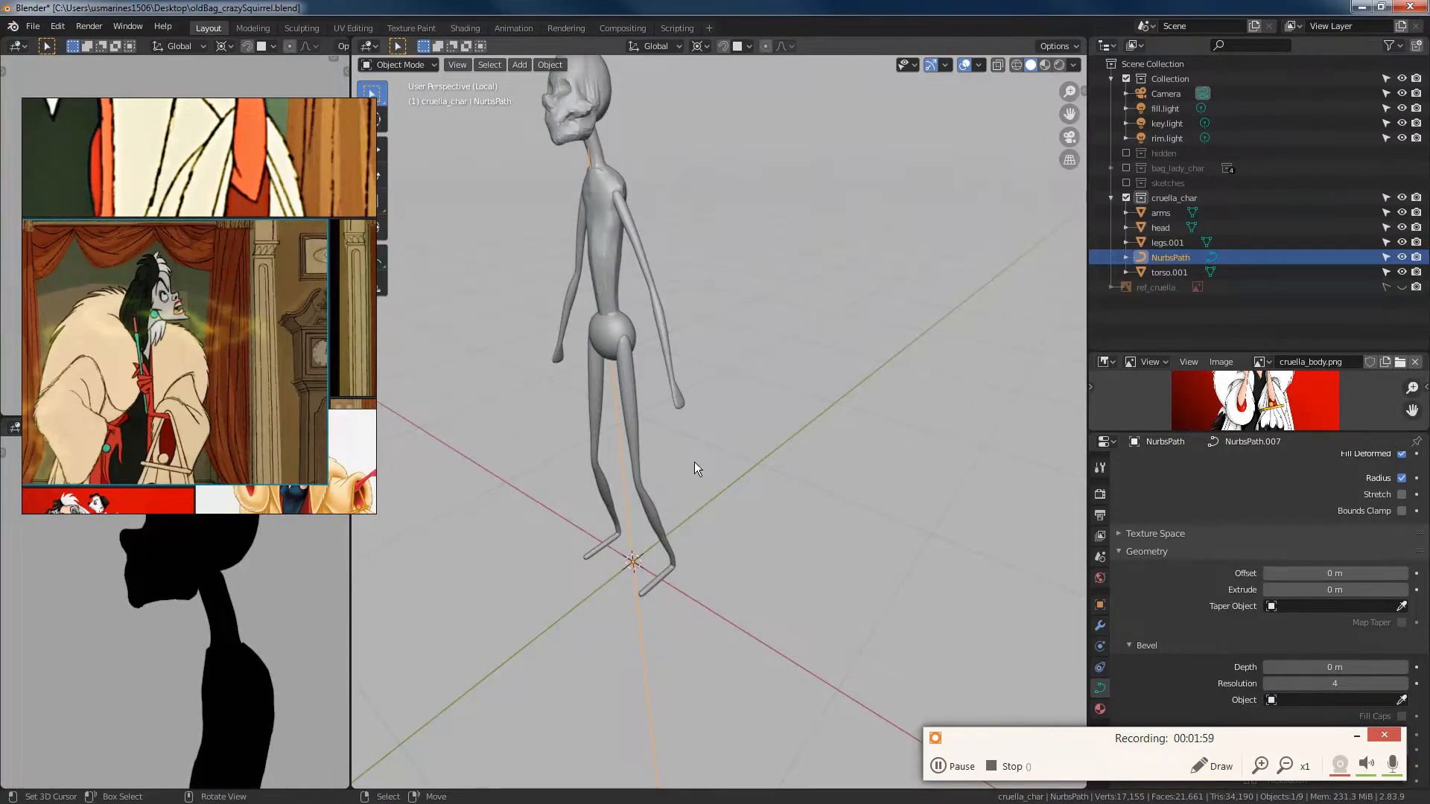
key("Tab")
scroll(634, 423, "down", 2)
middle_click_drag(634, 423, 746, 454)
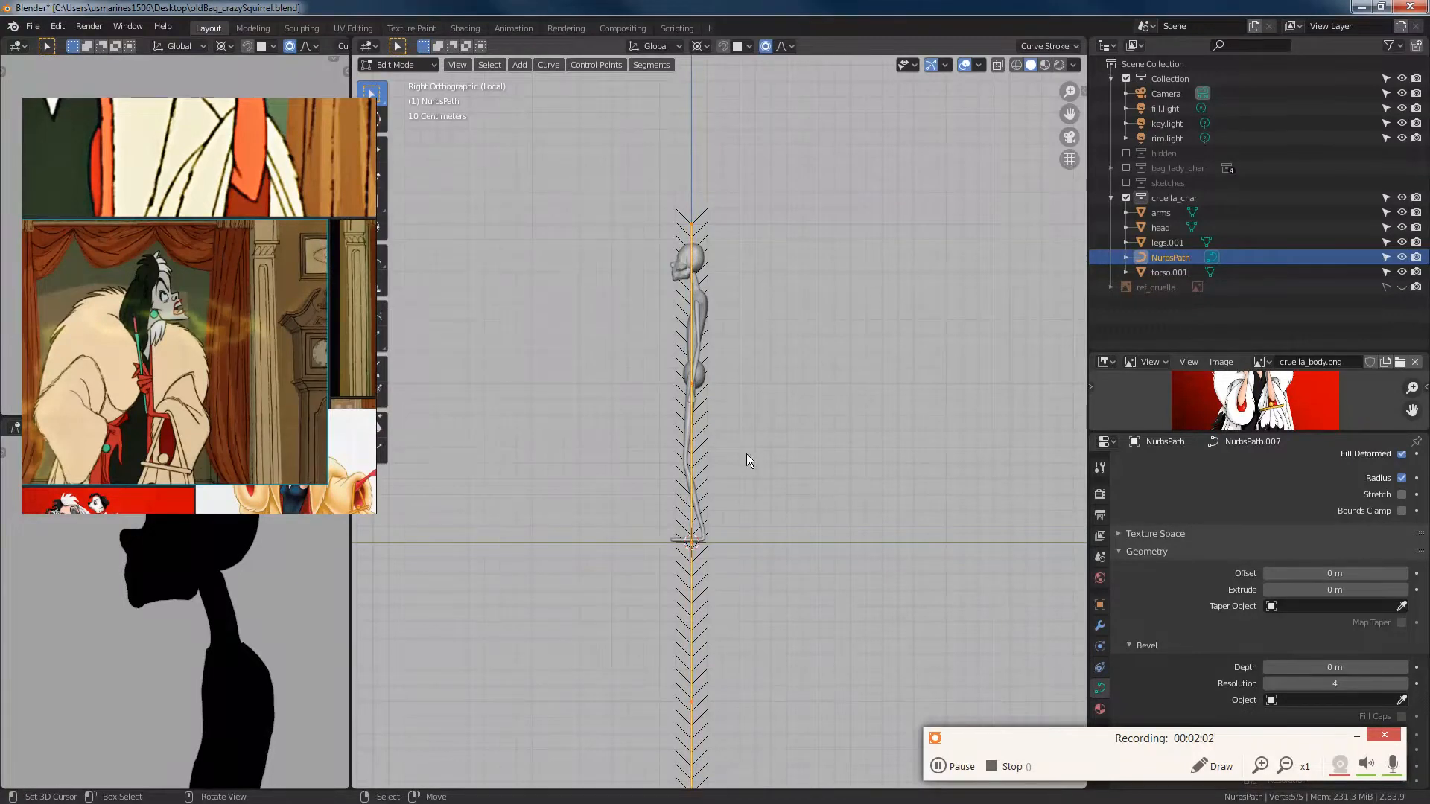
key("Tab")
key("s")
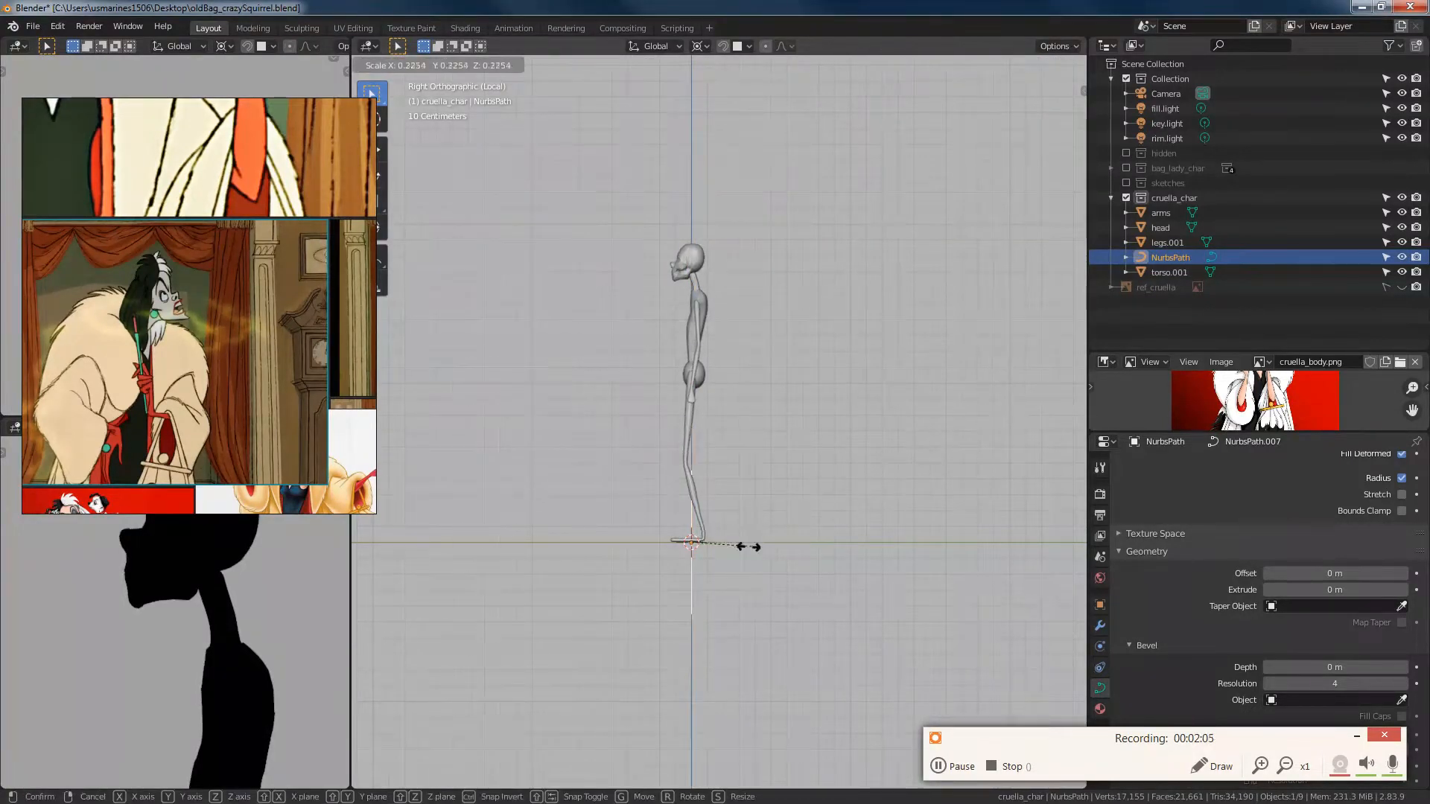
left_click(738, 540)
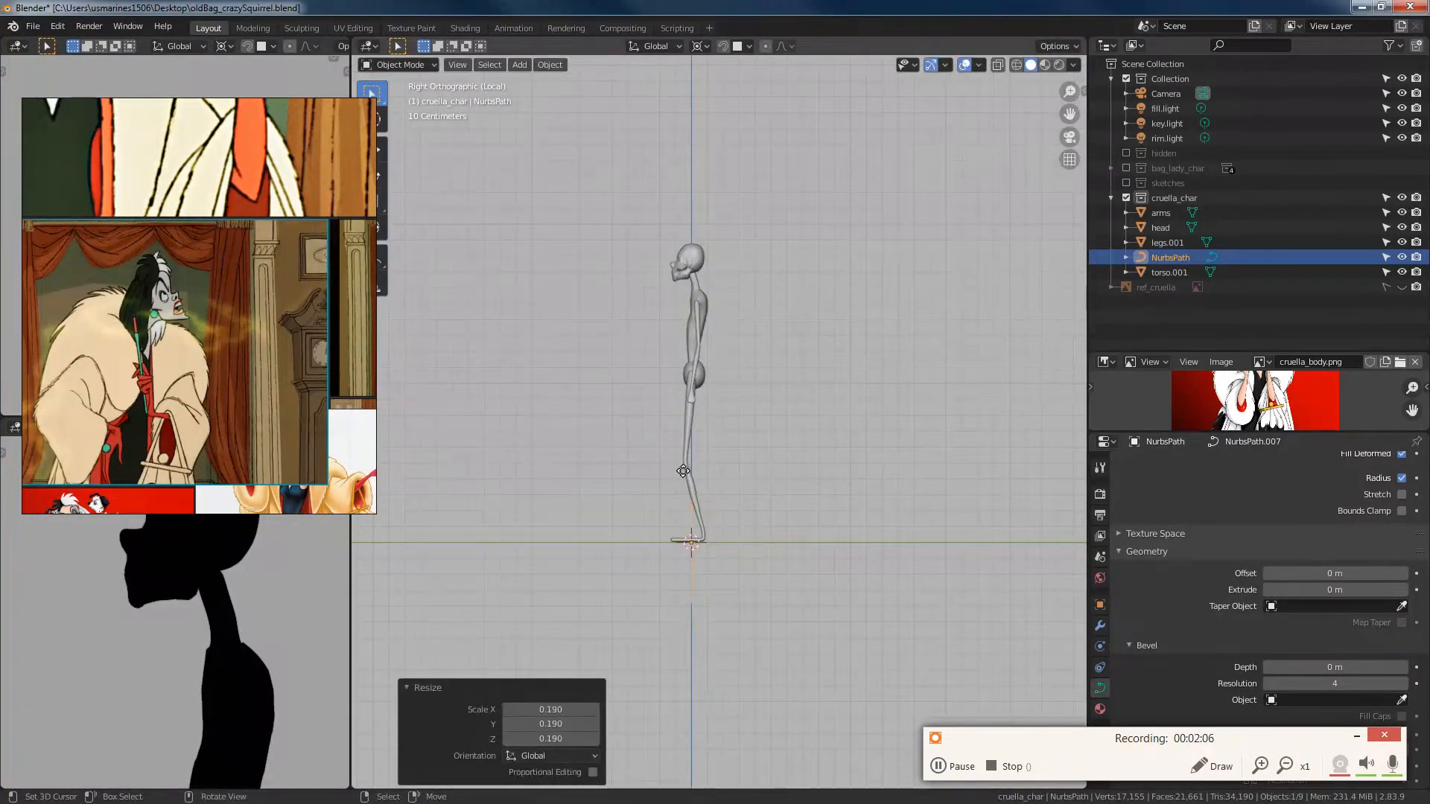
Step: Raise the path about 0.87 m and shift it about 0.08 m forward, and scale it by about 0.625 around the 3D cursor
key("g")
left_click(810, 411)
key("s")
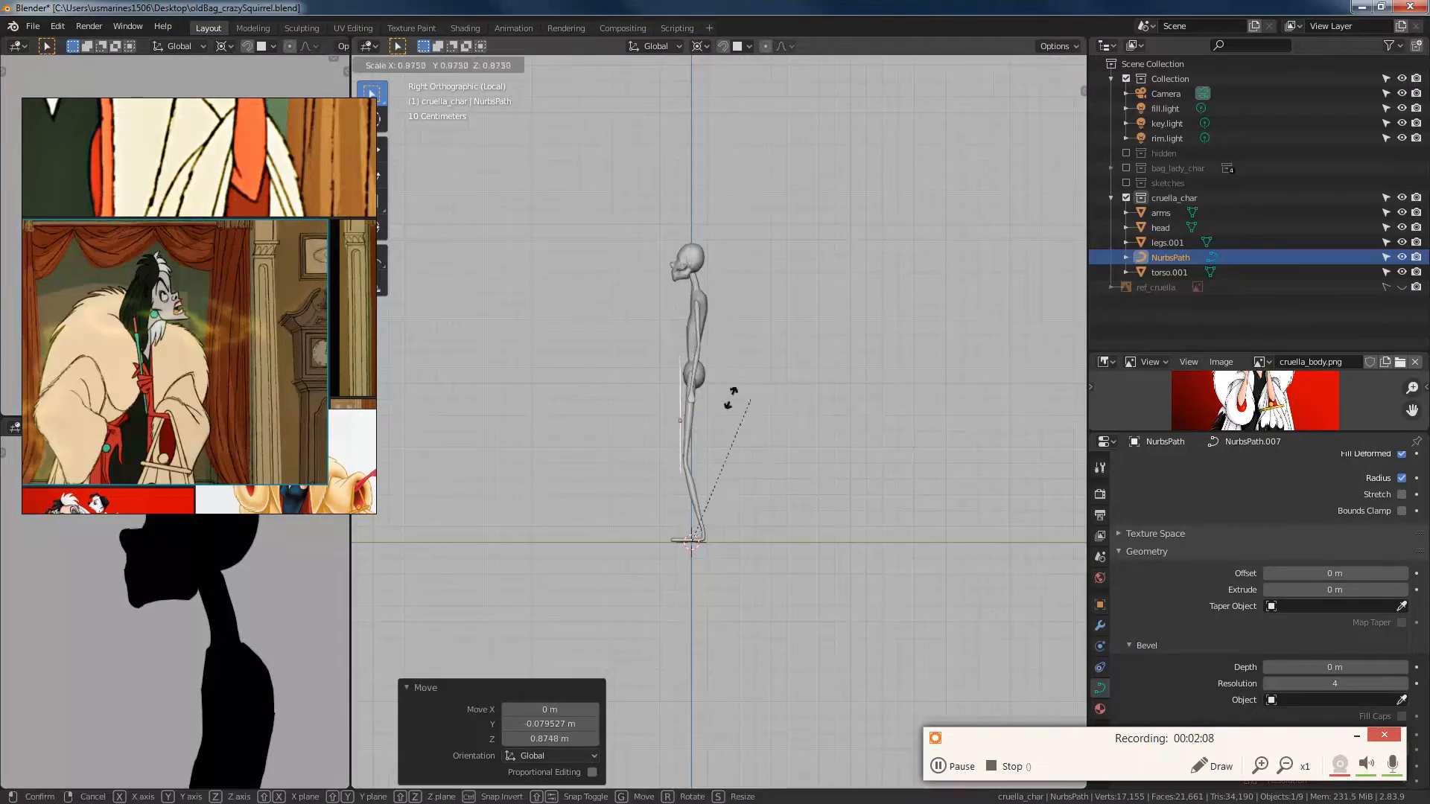
left_click(698, 431)
Step: Set the transform pivot point to Median Point and scale the path down by about 0.524
key("period")
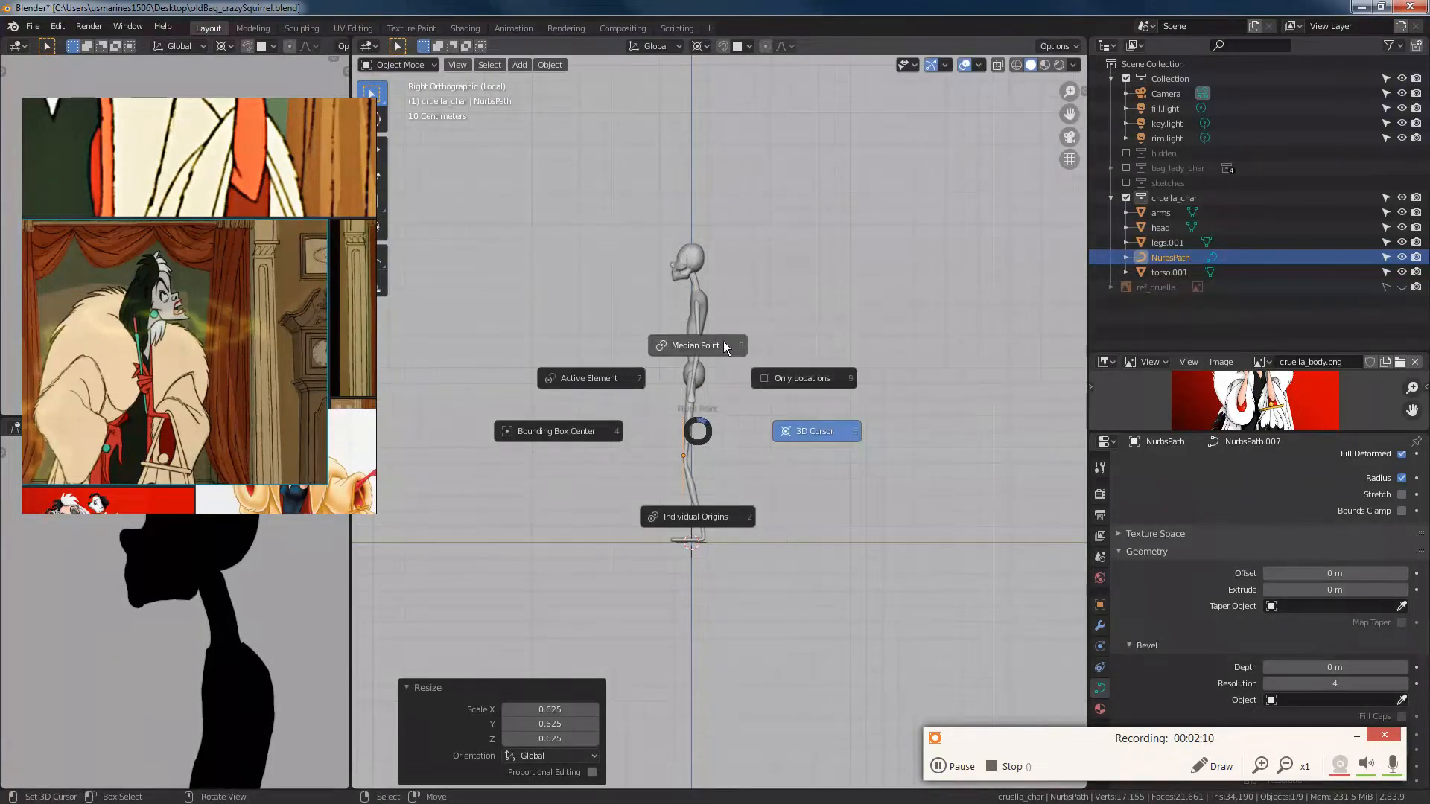
left_click(724, 346)
key("s")
left_click(750, 409)
scroll(750, 409, "up", 5)
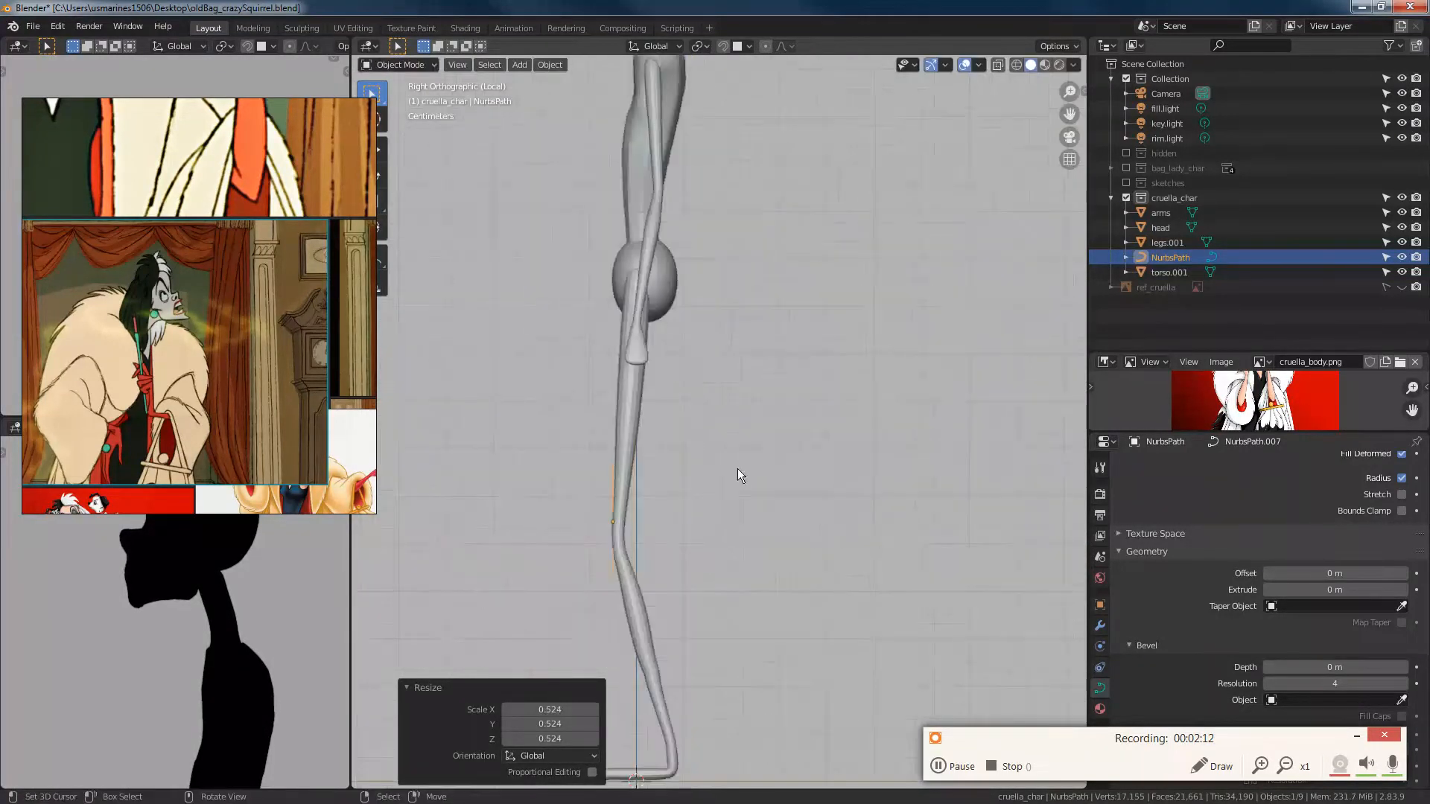
Step: Move the path about 0.31 m up and 0.05 m forward, placing it in front of the hand, and scale it by about 0.424
key("g")
left_click(762, 367)
key("s")
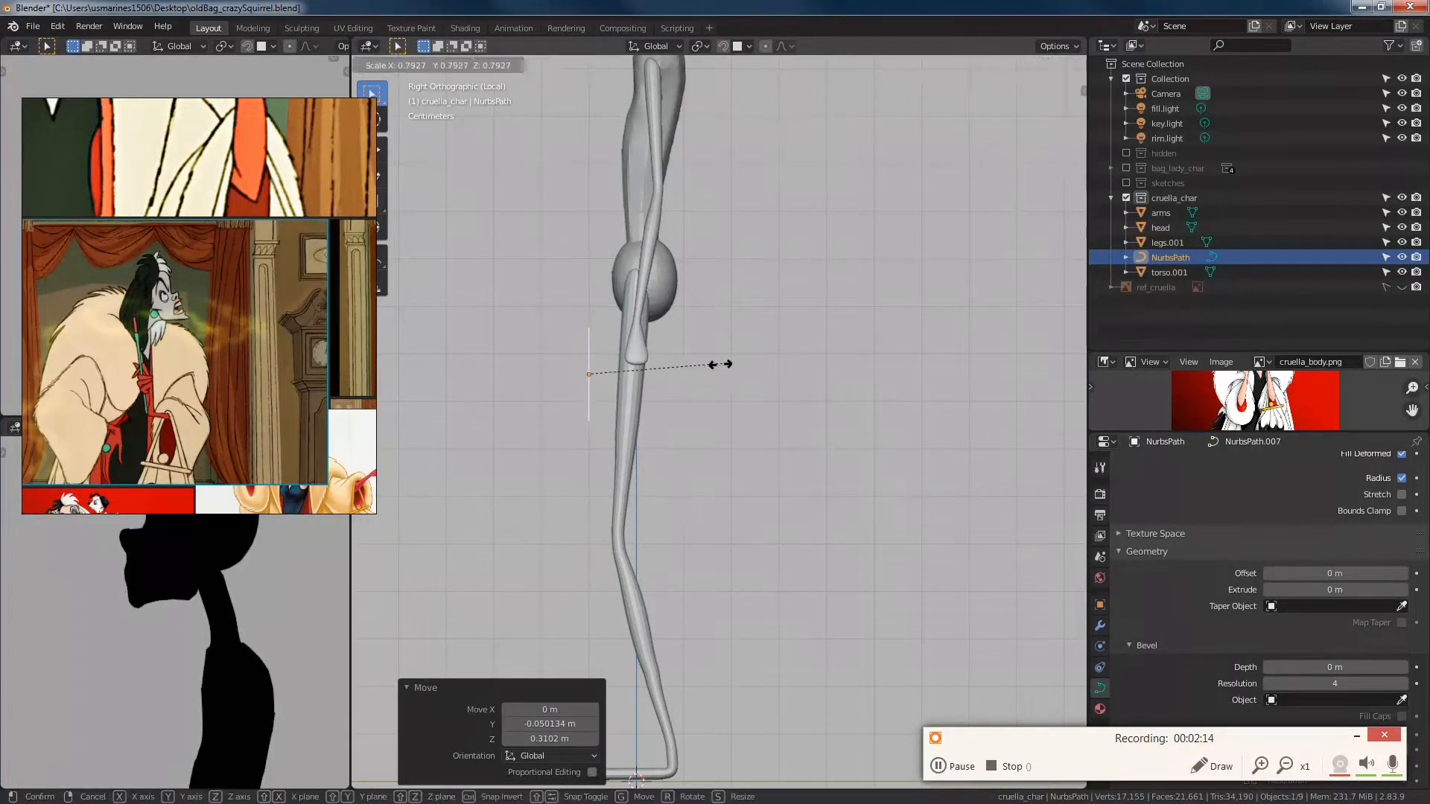
left_click(659, 369)
scroll(775, 387, "up", 2)
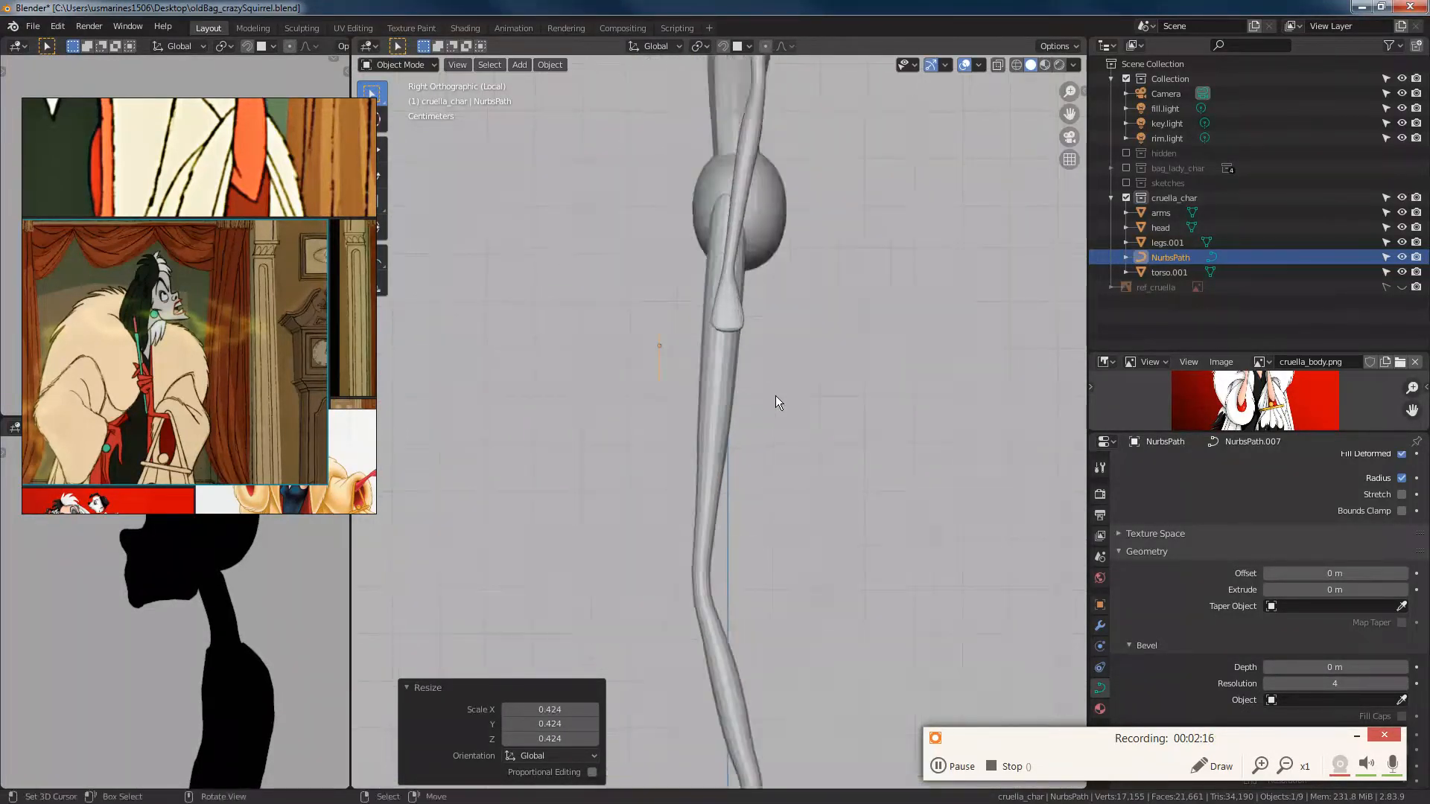
Step: Reduce the path curve to three control points in Edit Mode and return to Object Mode
scroll(776, 372, "up", 2)
key("Tab")
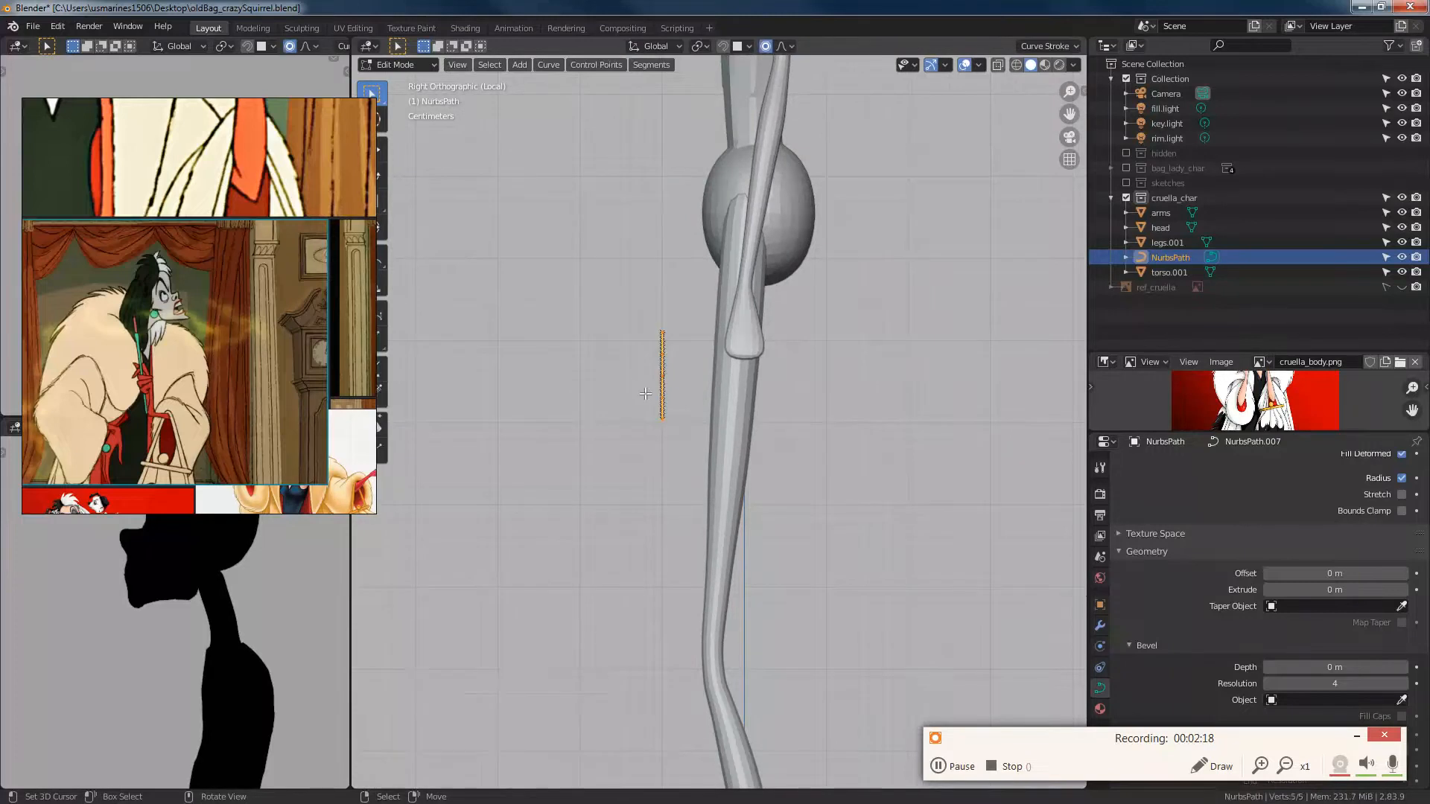
scroll(645, 393, "up", 3)
middle_click_drag(645, 394, 691, 482, "shift")
right_click(666, 458)
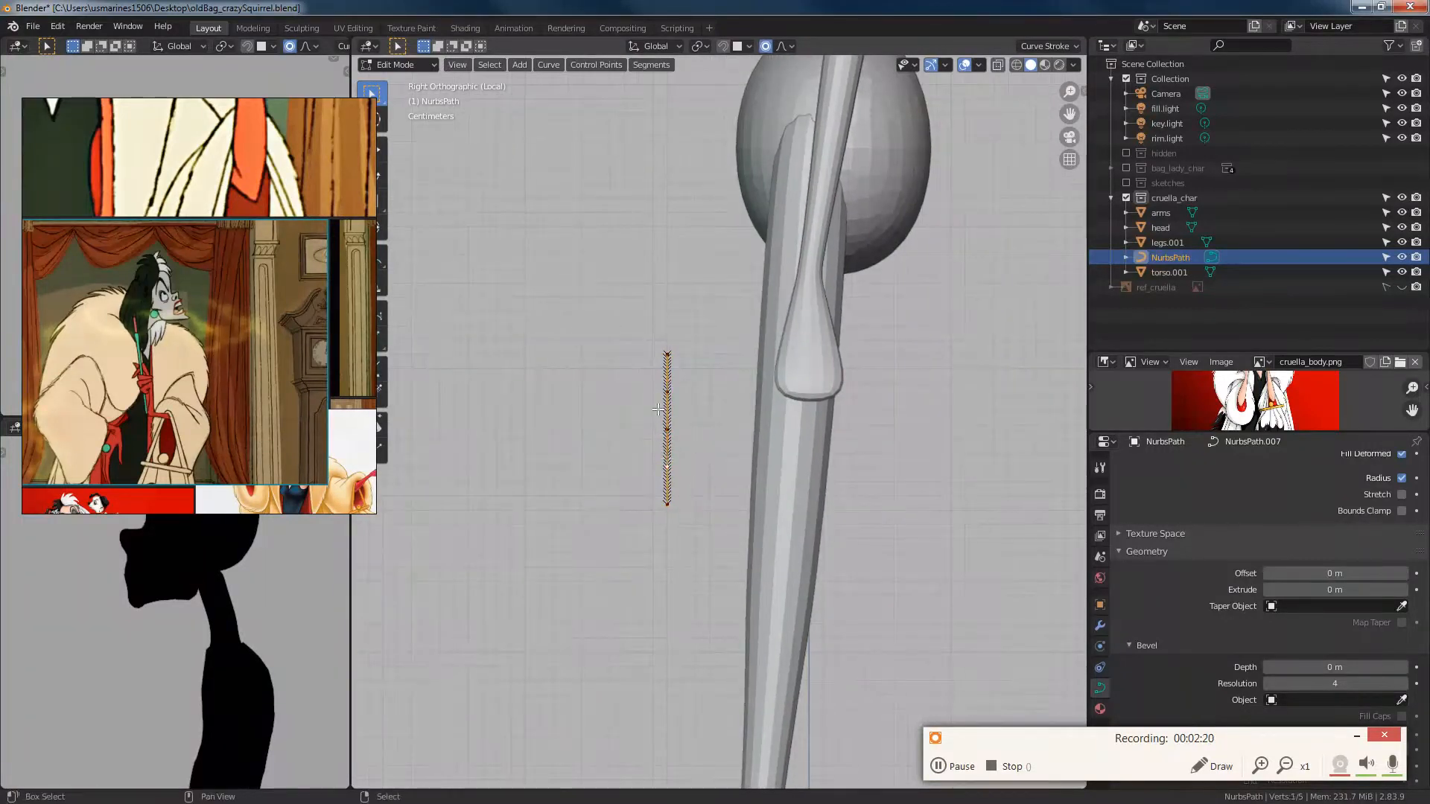
key("alt+a")
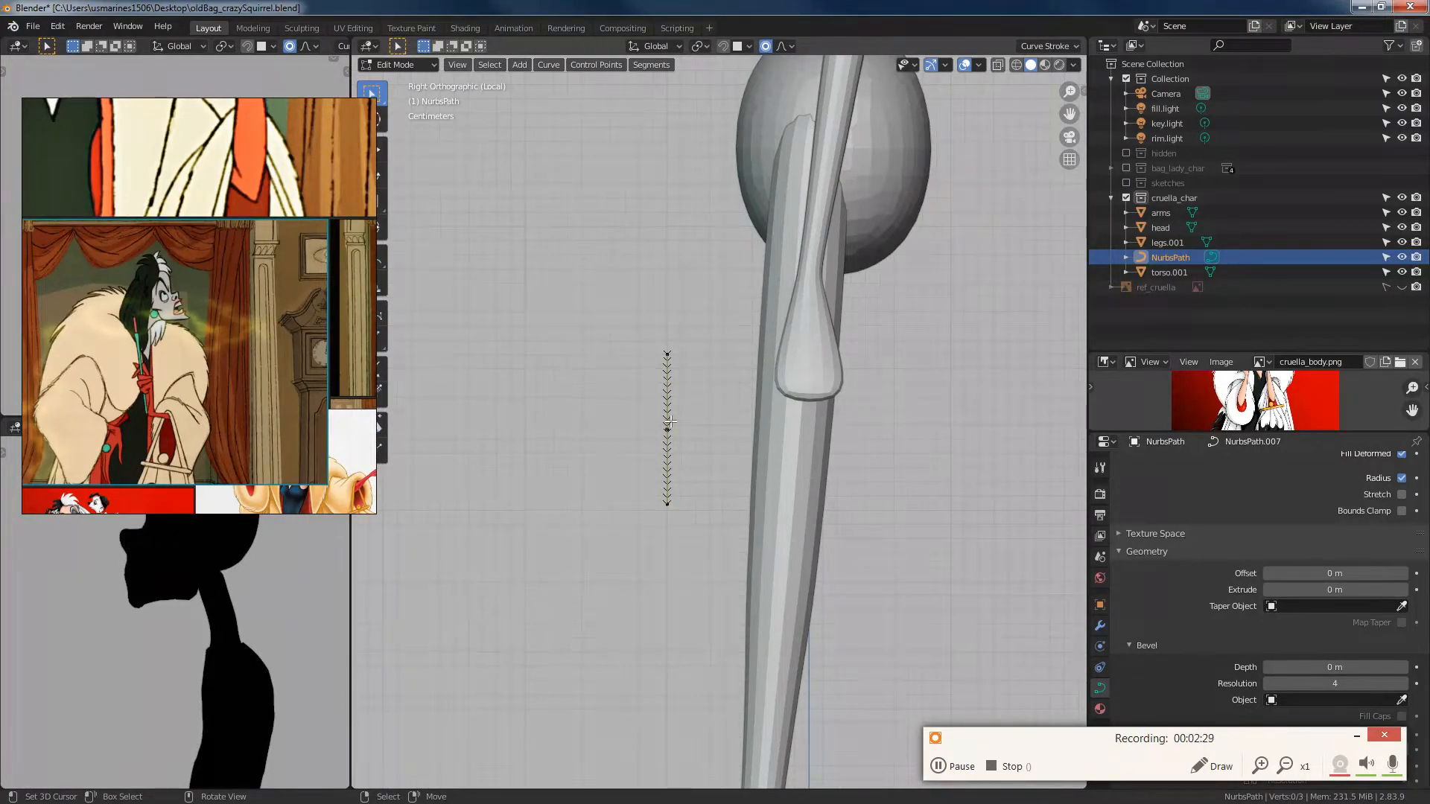
key("Tab")
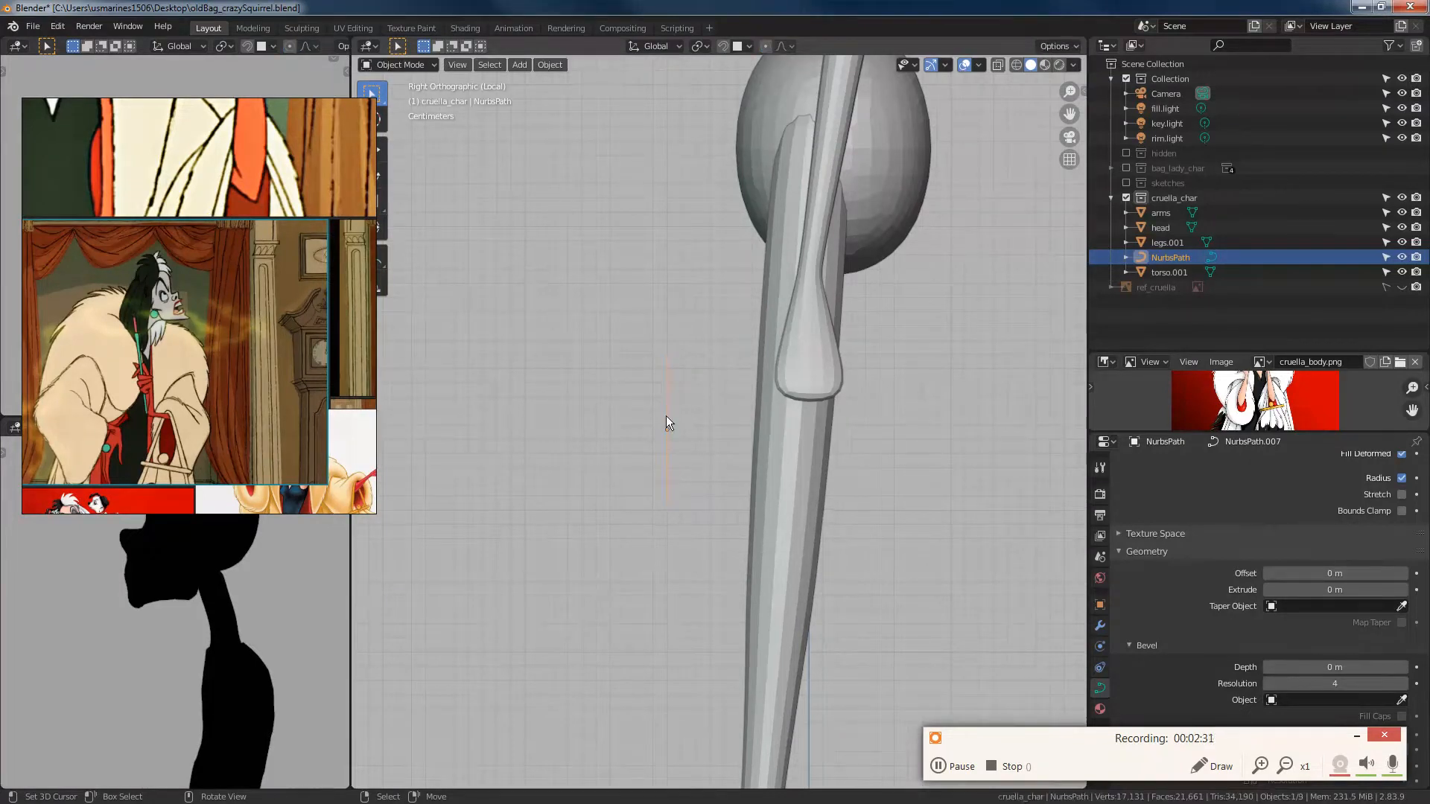
Step: Move the path about 0.08 m backward and 0.012 m down to the hand, and display the model as X-ray wireframe
key("g")
left_click(789, 442)
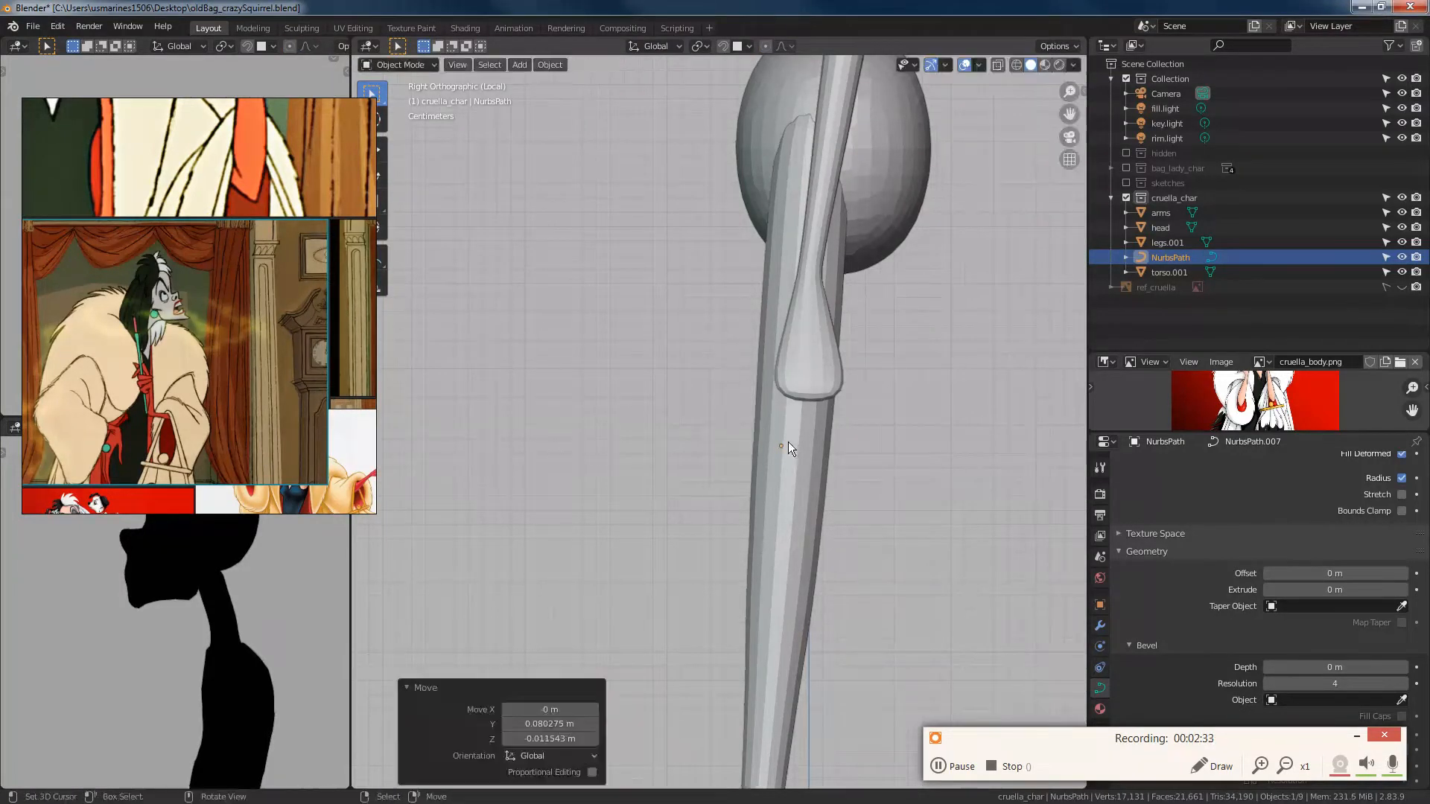
key("alt+z")
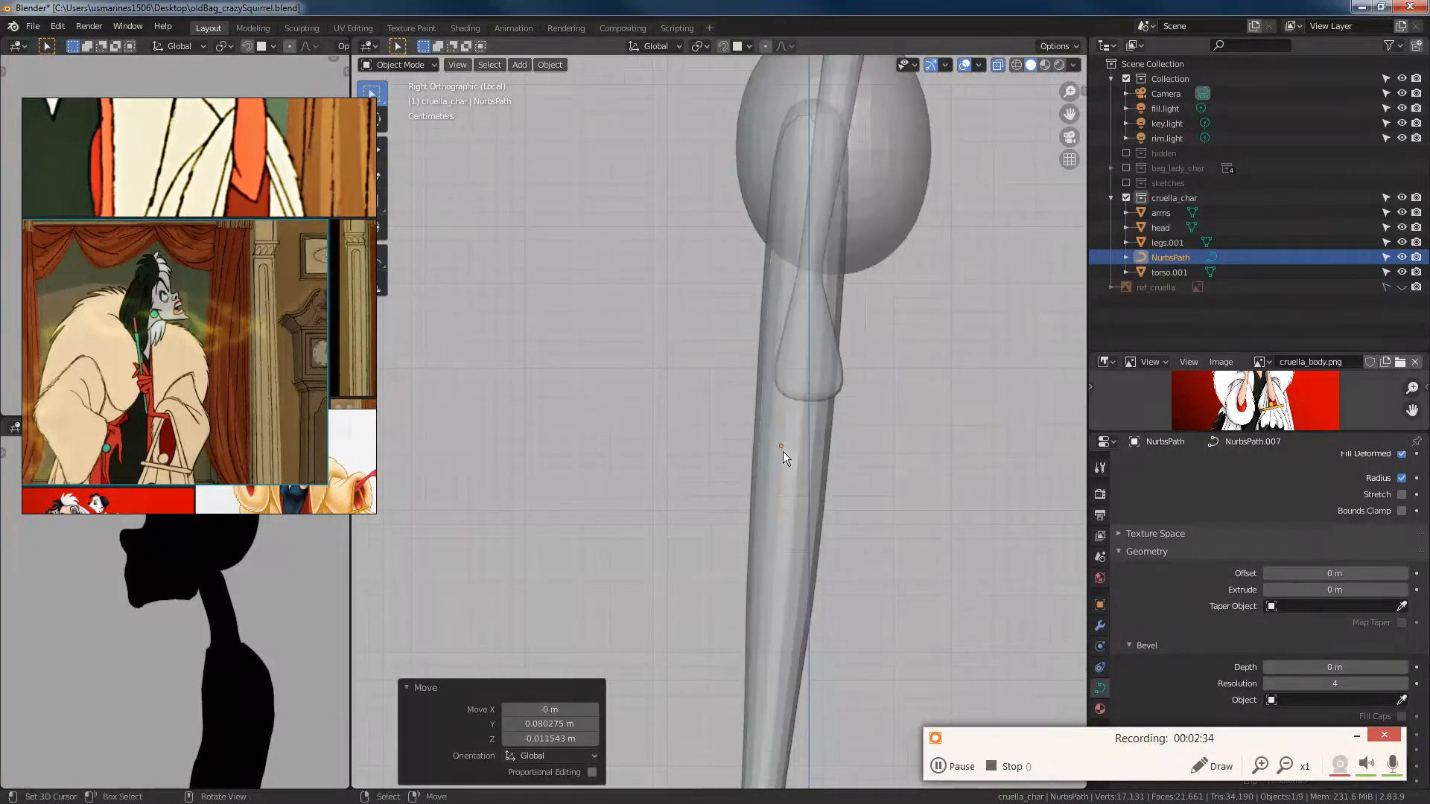
left_click(1016, 64)
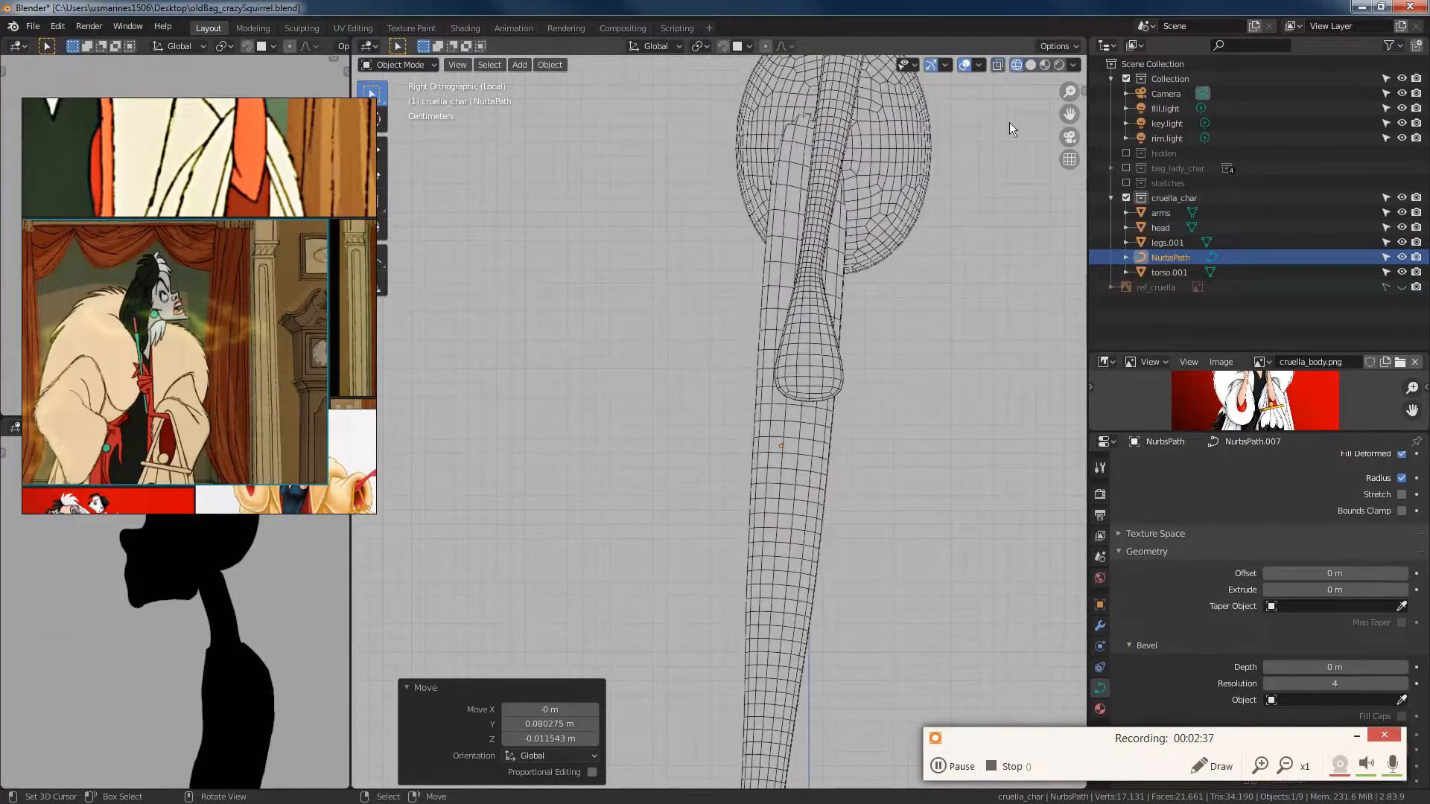
key("alt+z")
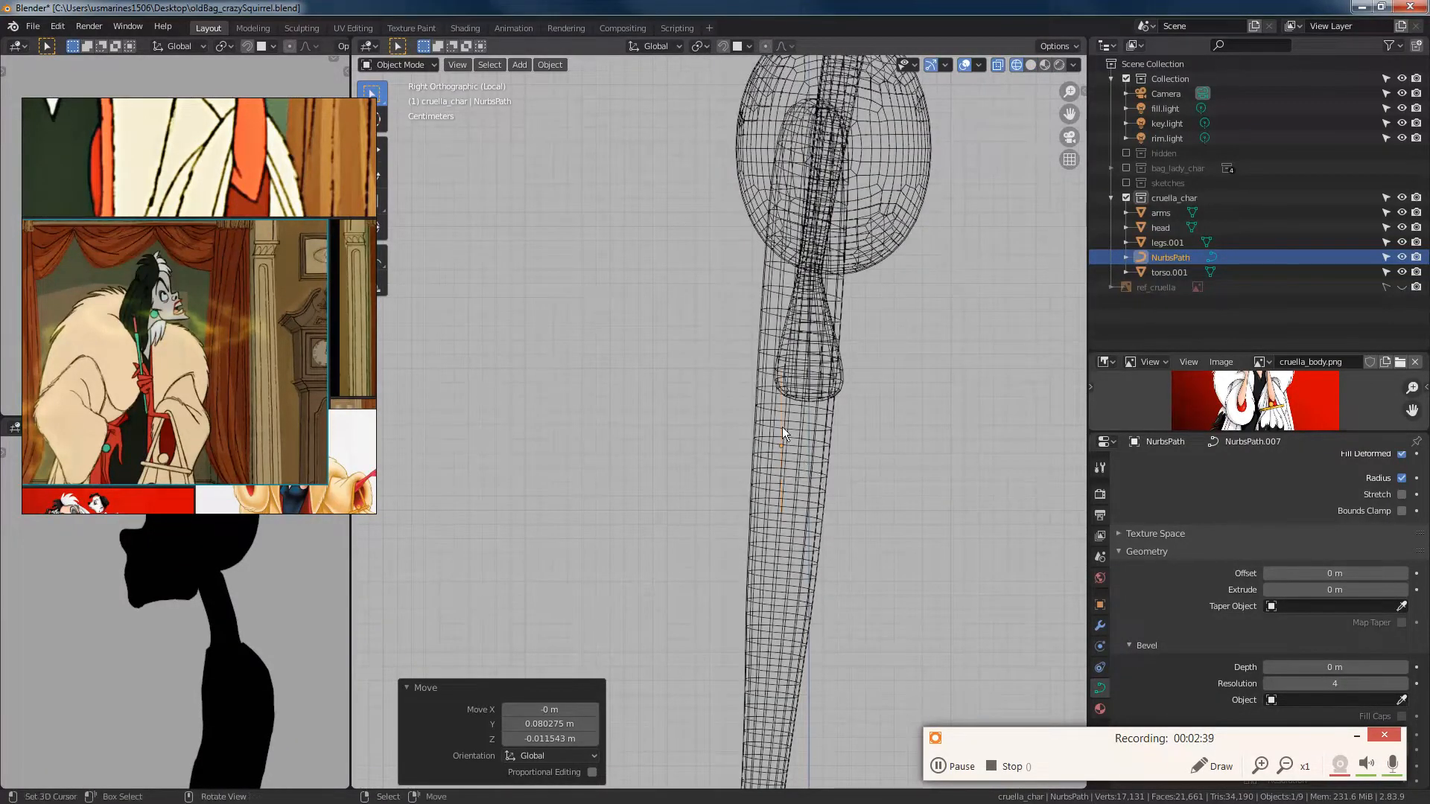
Step: Move the path about 0.334 m along the X axis in the front view, aligning it beneath the hand
middle_click_drag(797, 445, 861, 449)
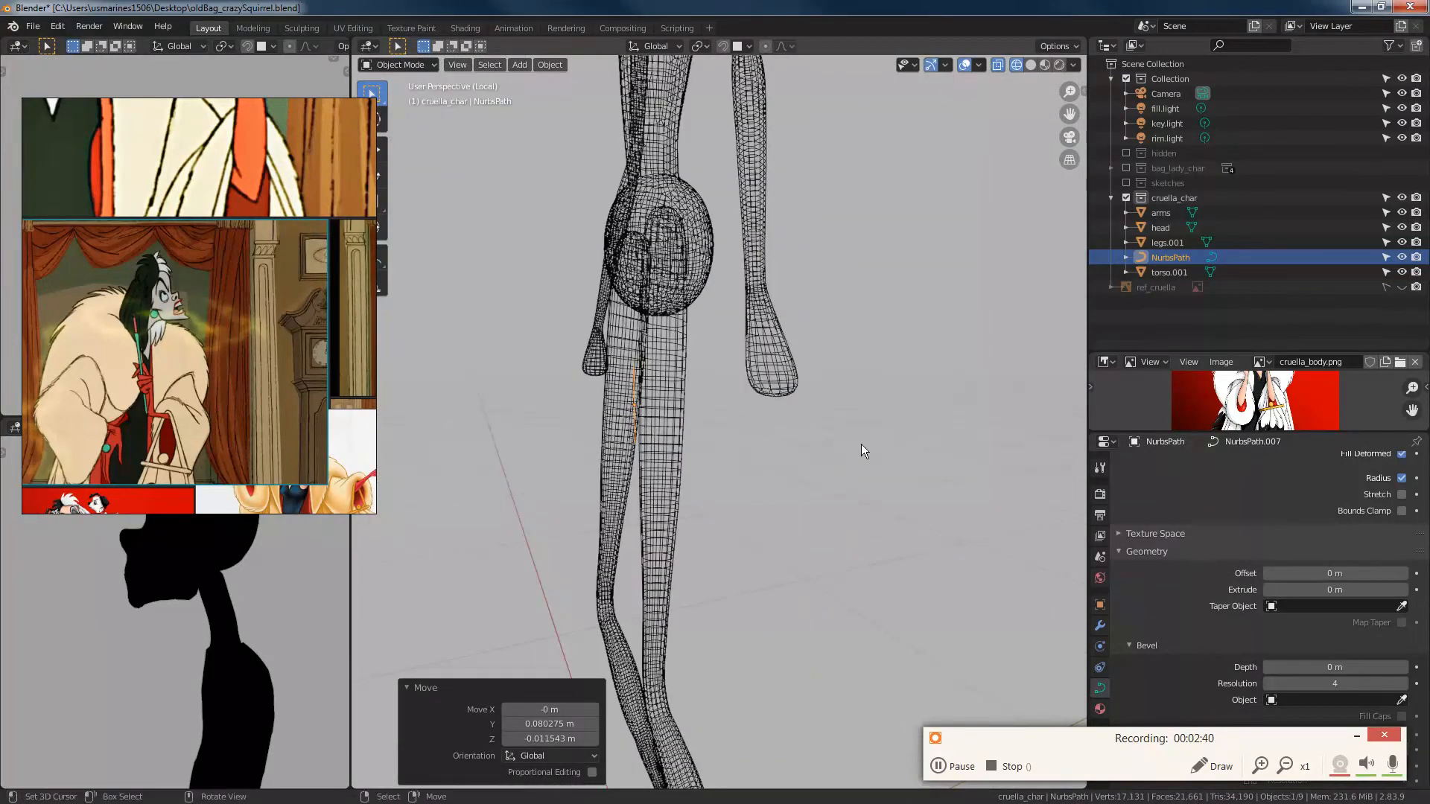
key("KP_1")
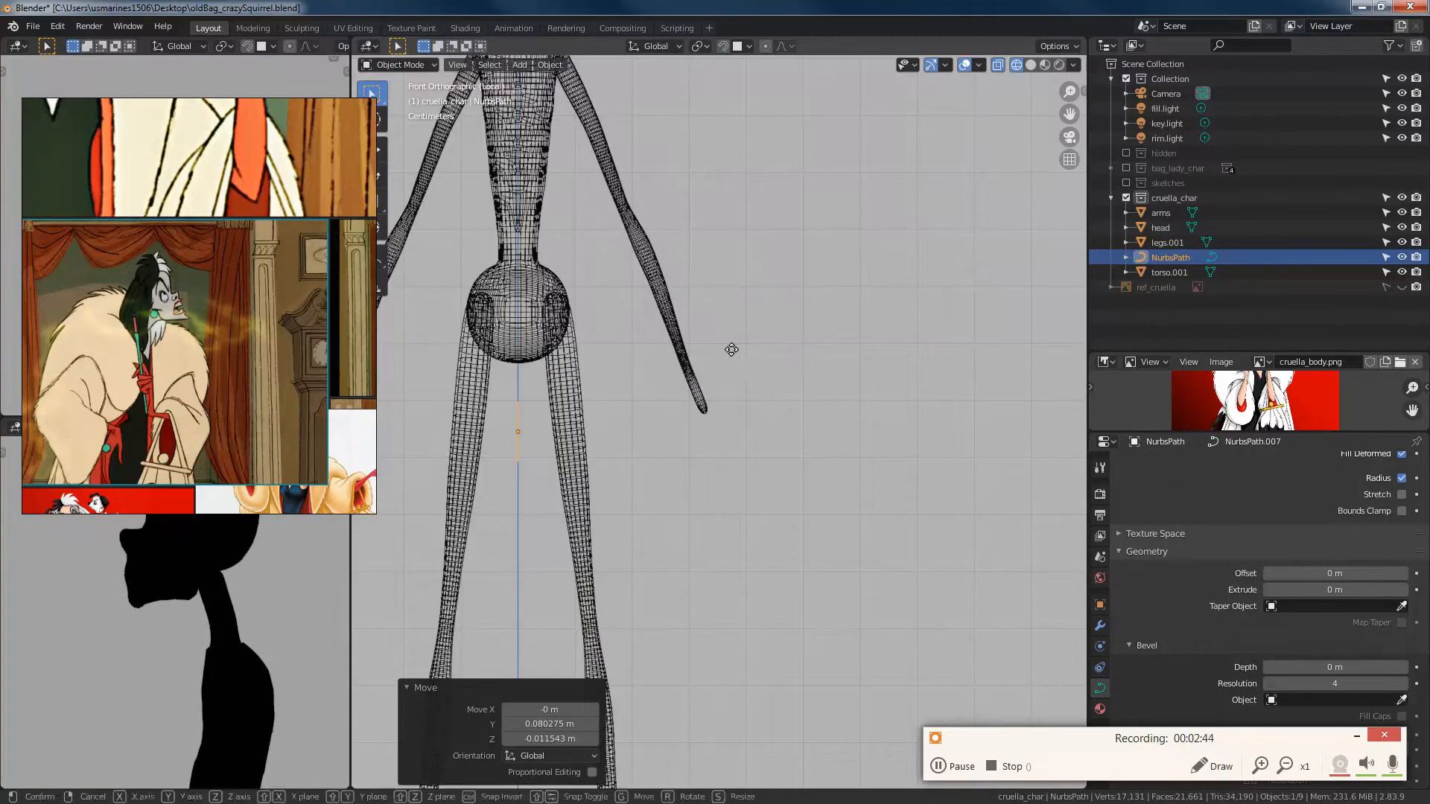
key("g")
key("x")
left_click(922, 378)
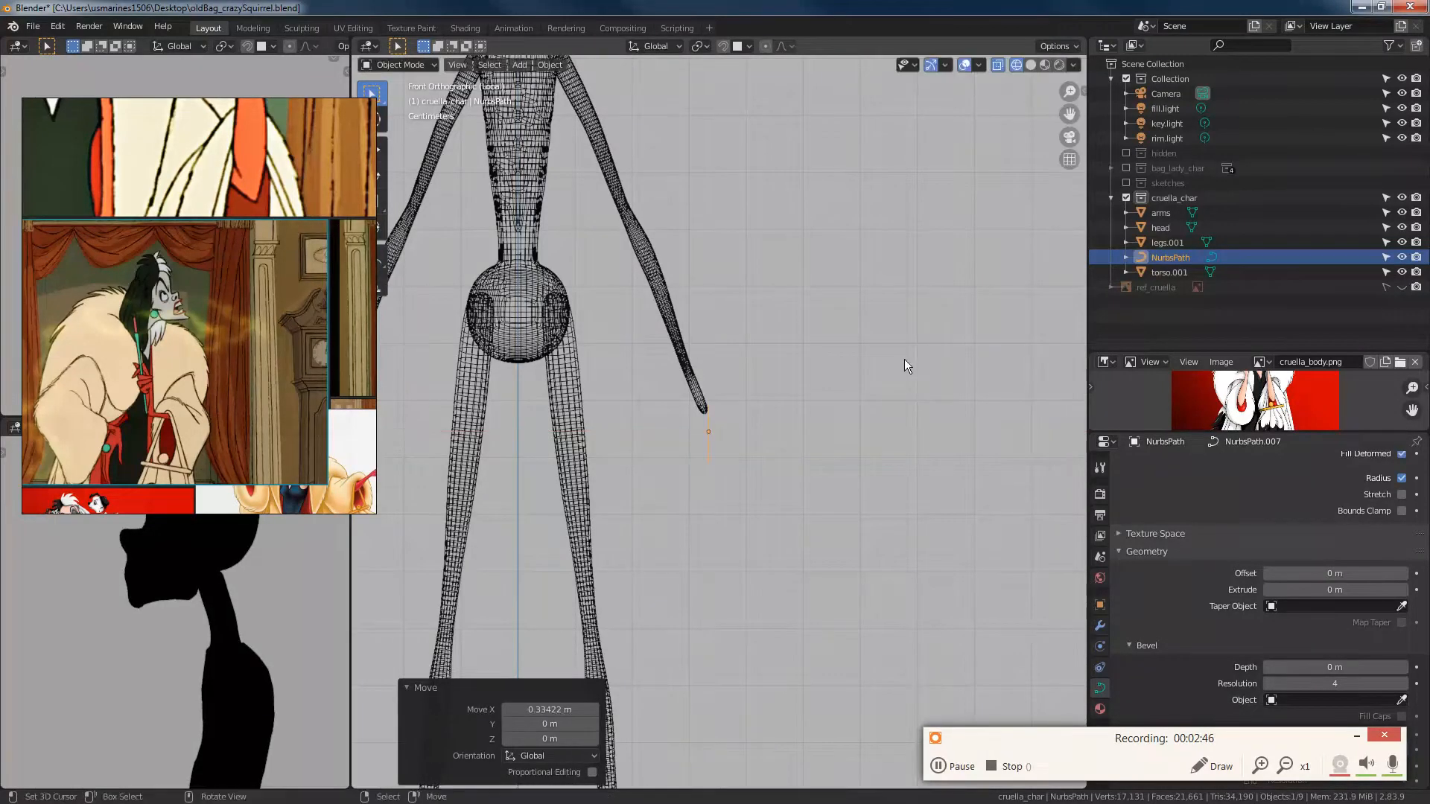
Step: Return to a close right side view of the hand and switch to solid shading with X-ray kept on
key("KP_3")
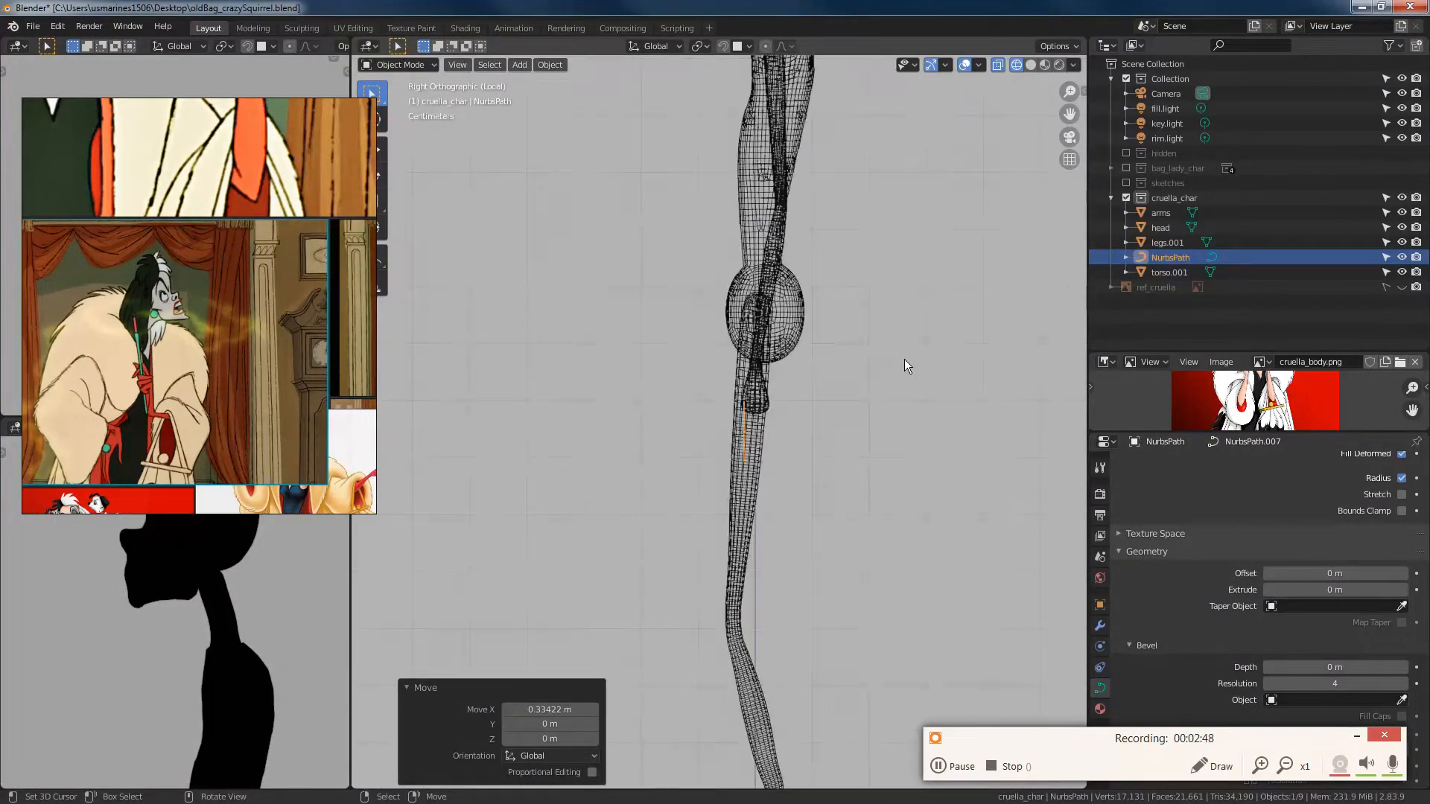
scroll(860, 378, "up", 5)
middle_click_drag(881, 439, 831, 417, "shift")
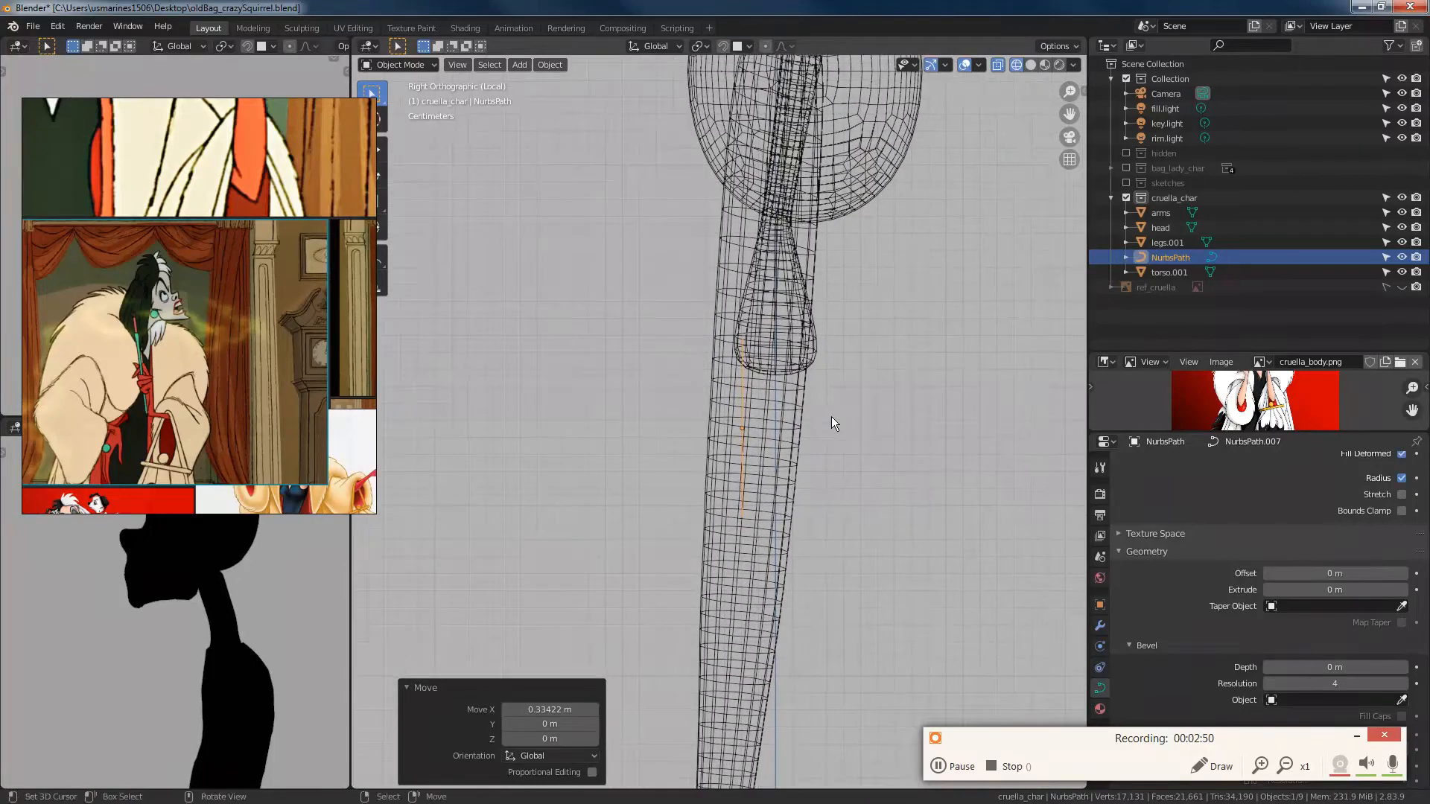
left_click(1029, 67)
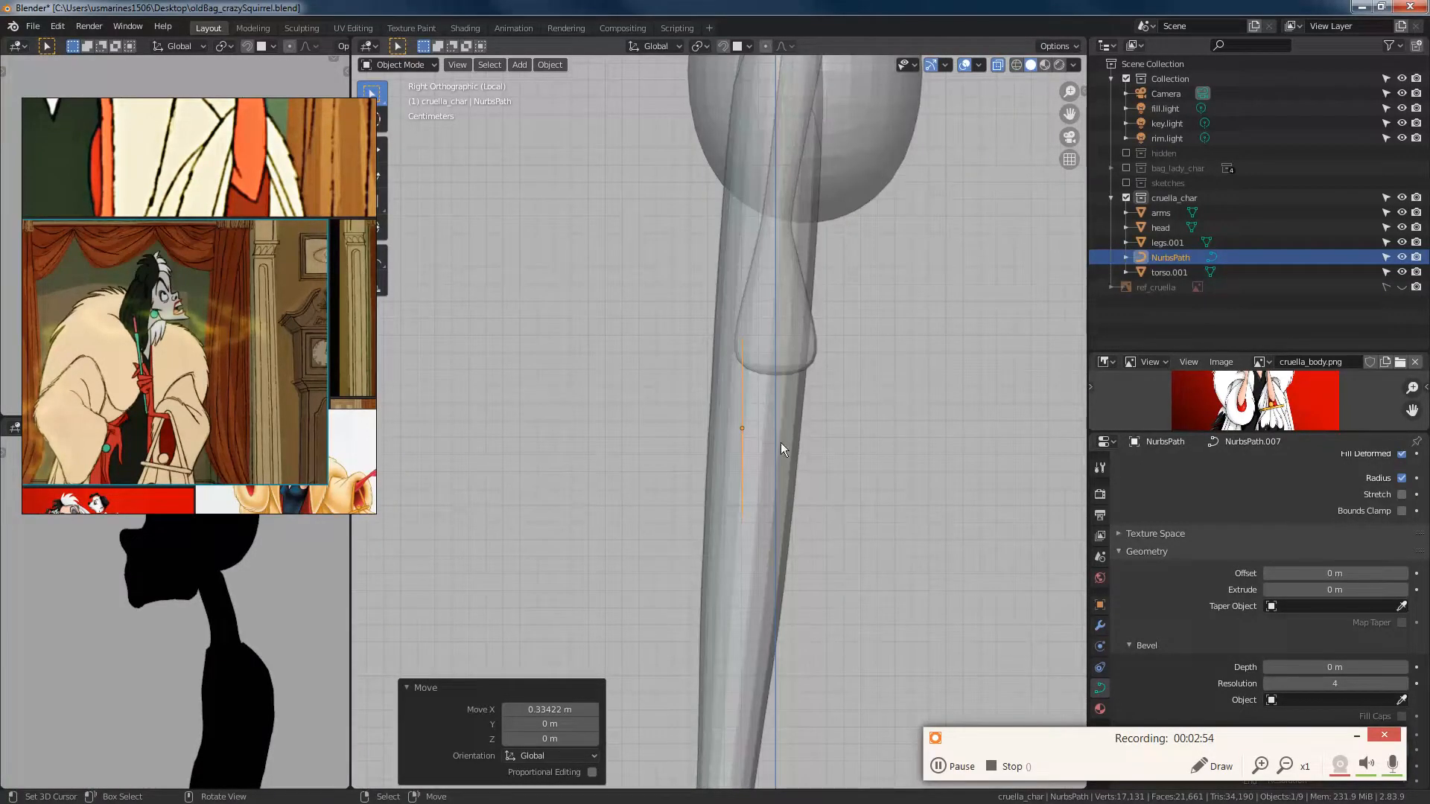
Step: Move the path's top control point slightly backward and down inside the hand with proportional editing, and turn proportional editing off
key("Tab")
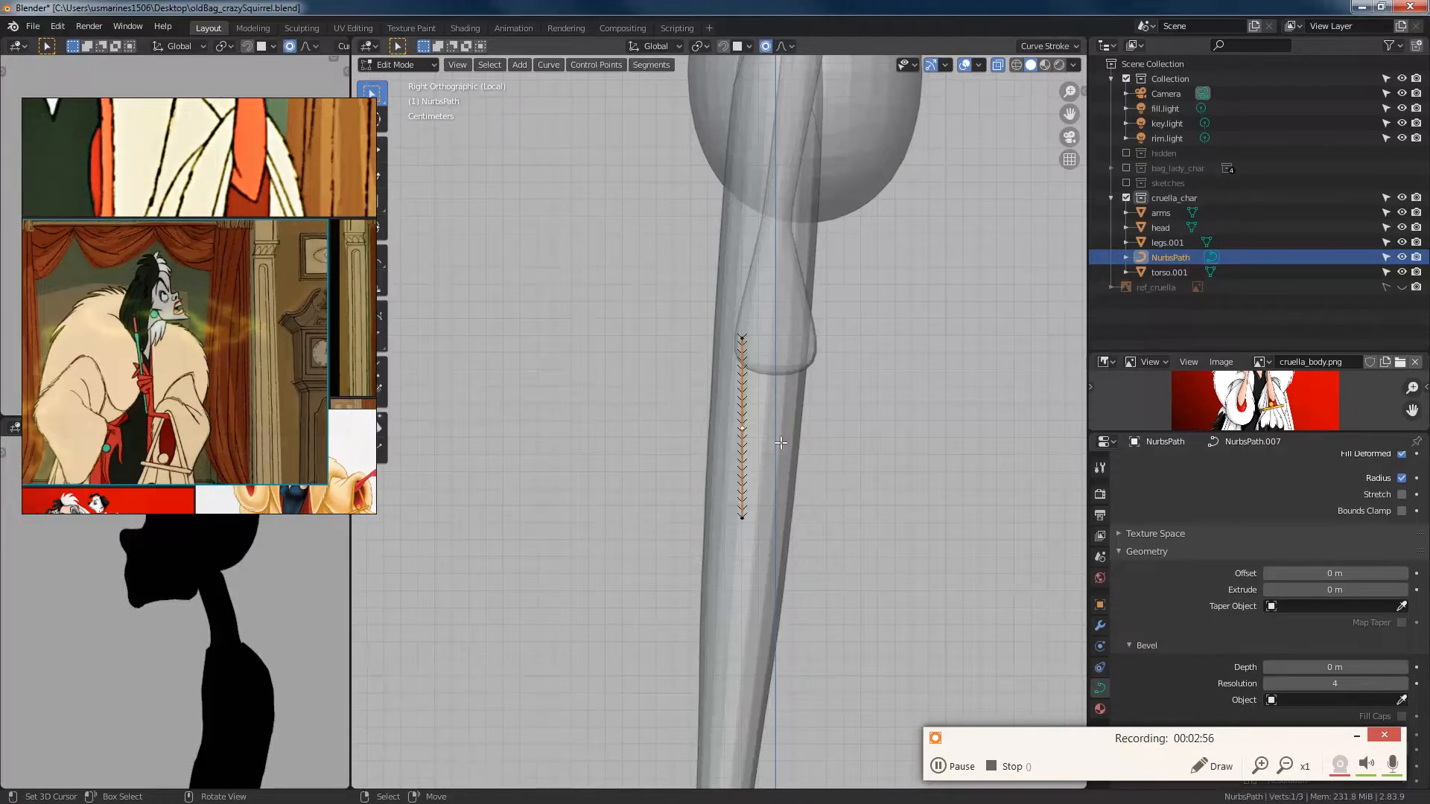
scroll(780, 443, "up", 1)
scroll(793, 588, "up", 1)
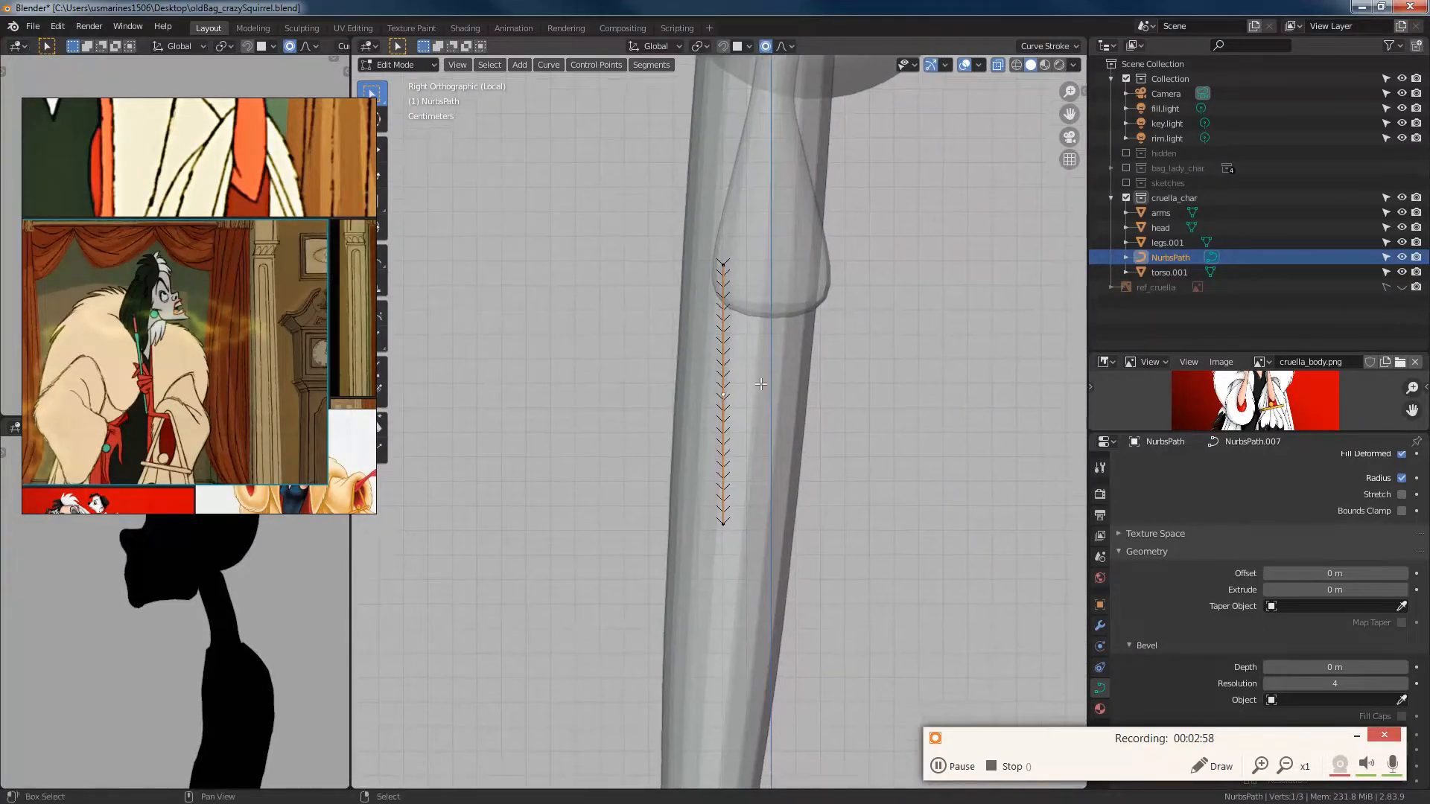
key("g")
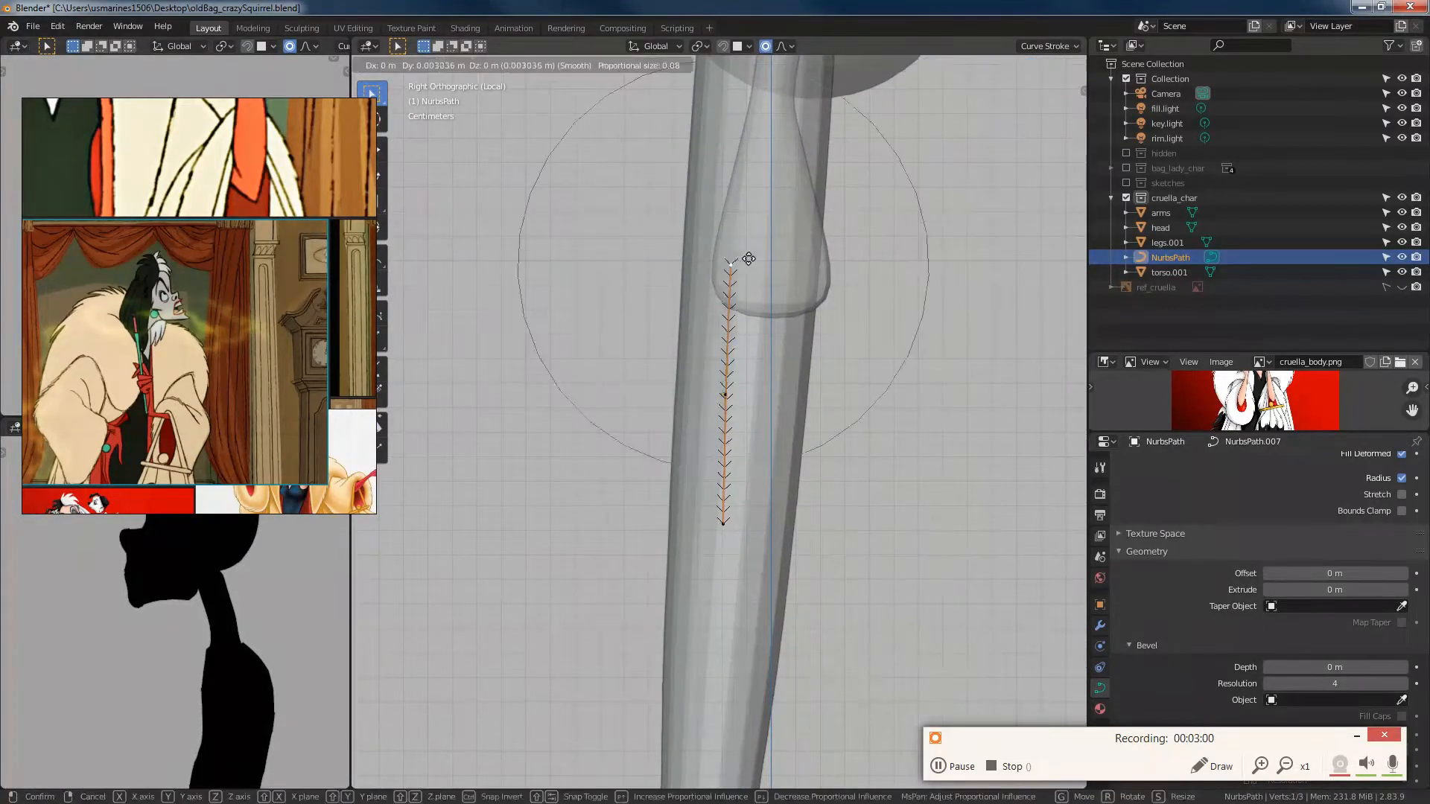
left_click(746, 270)
key("o")
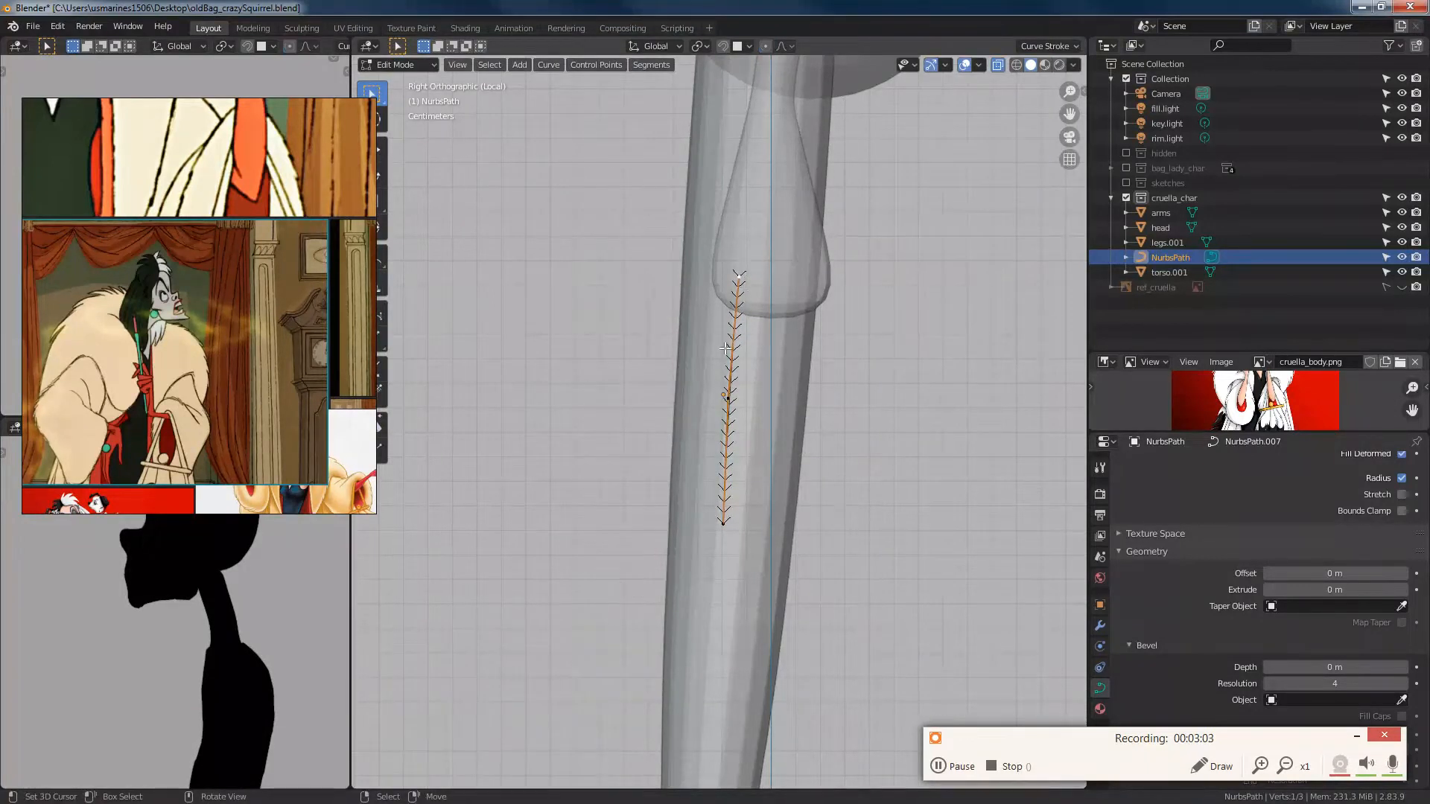
Step: Shift the middle control point about 0.005 m forward and 0.009 m up, and the lower one about 0.011 m forward and 0.015 m up
key("g")
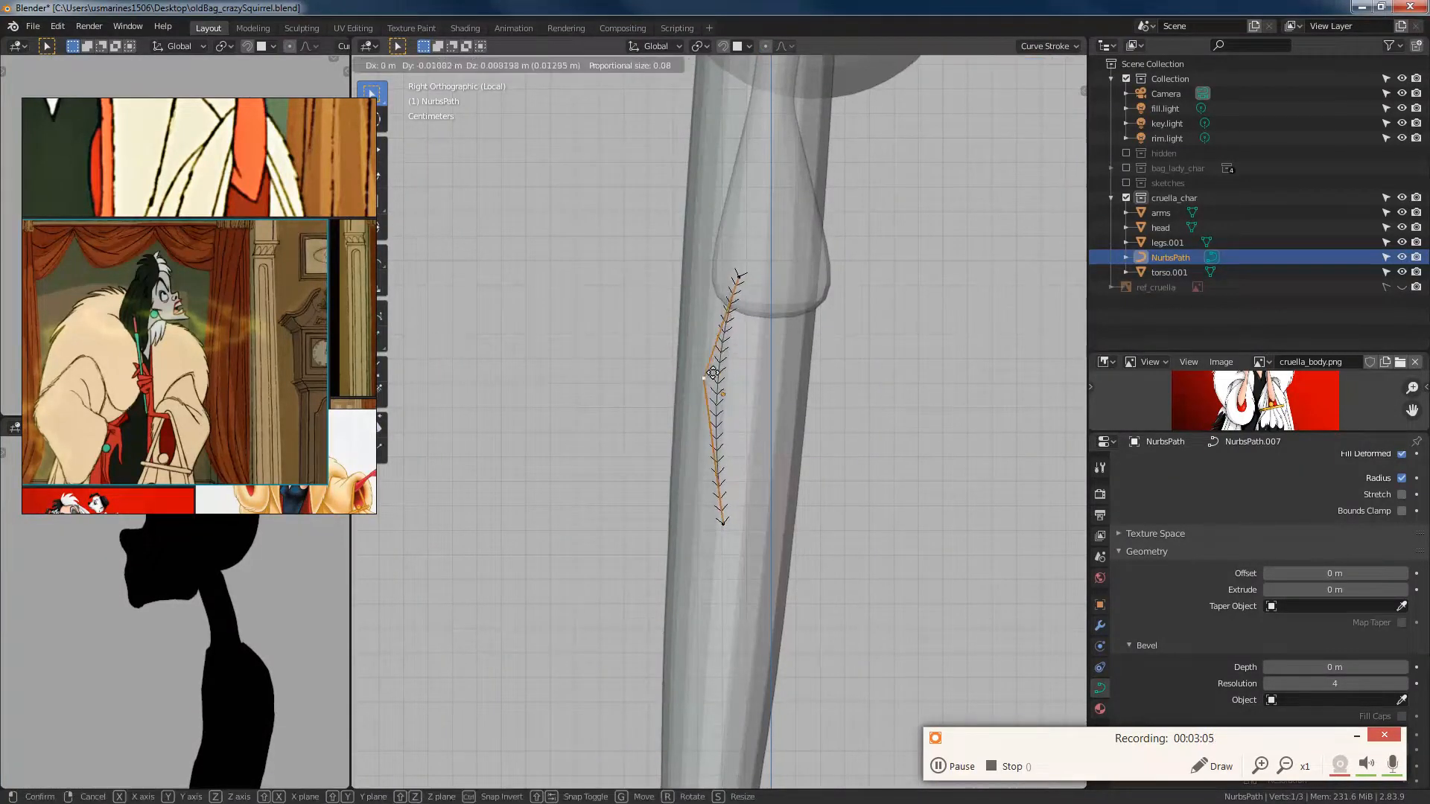
left_click(724, 372)
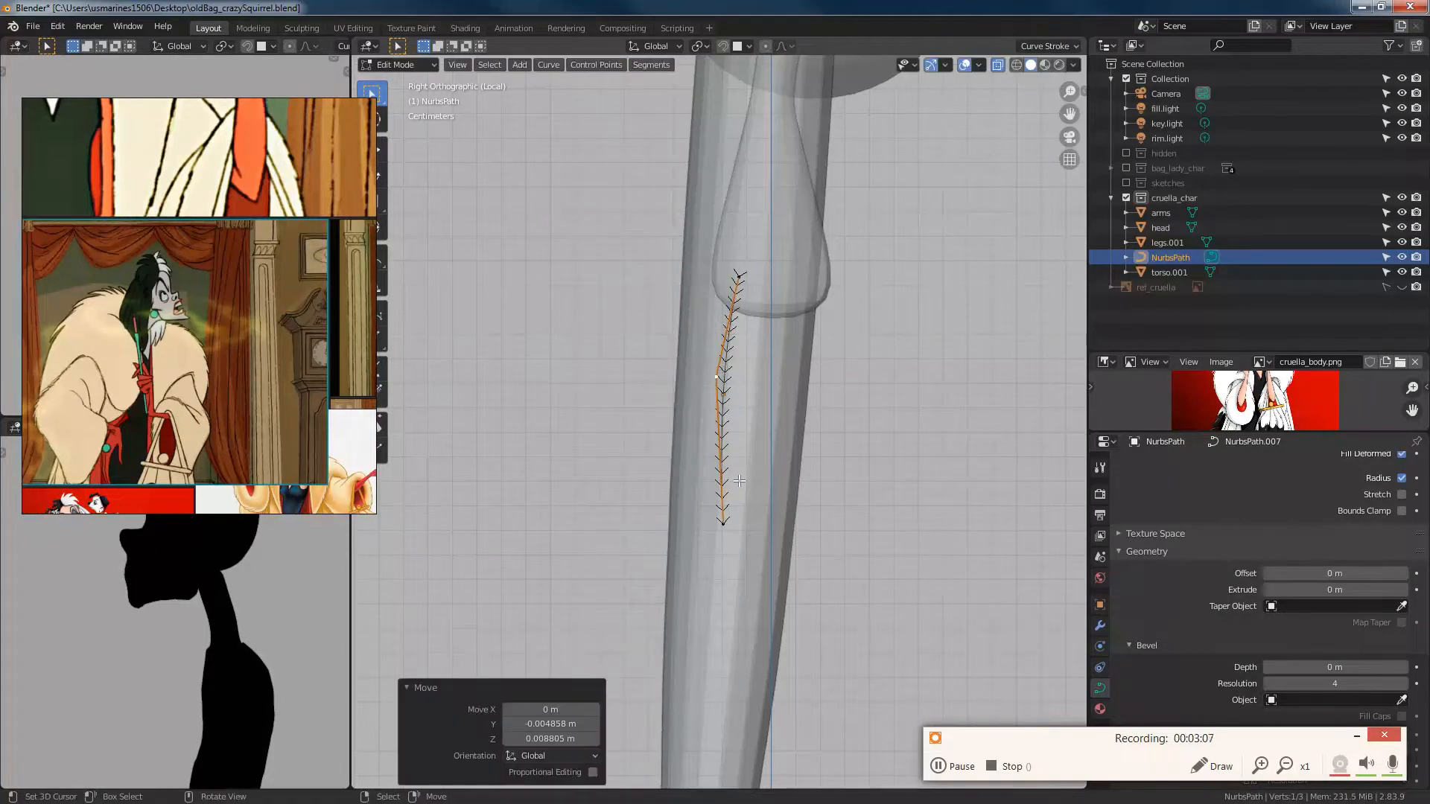
left_click(722, 516)
key("g")
left_click(700, 468)
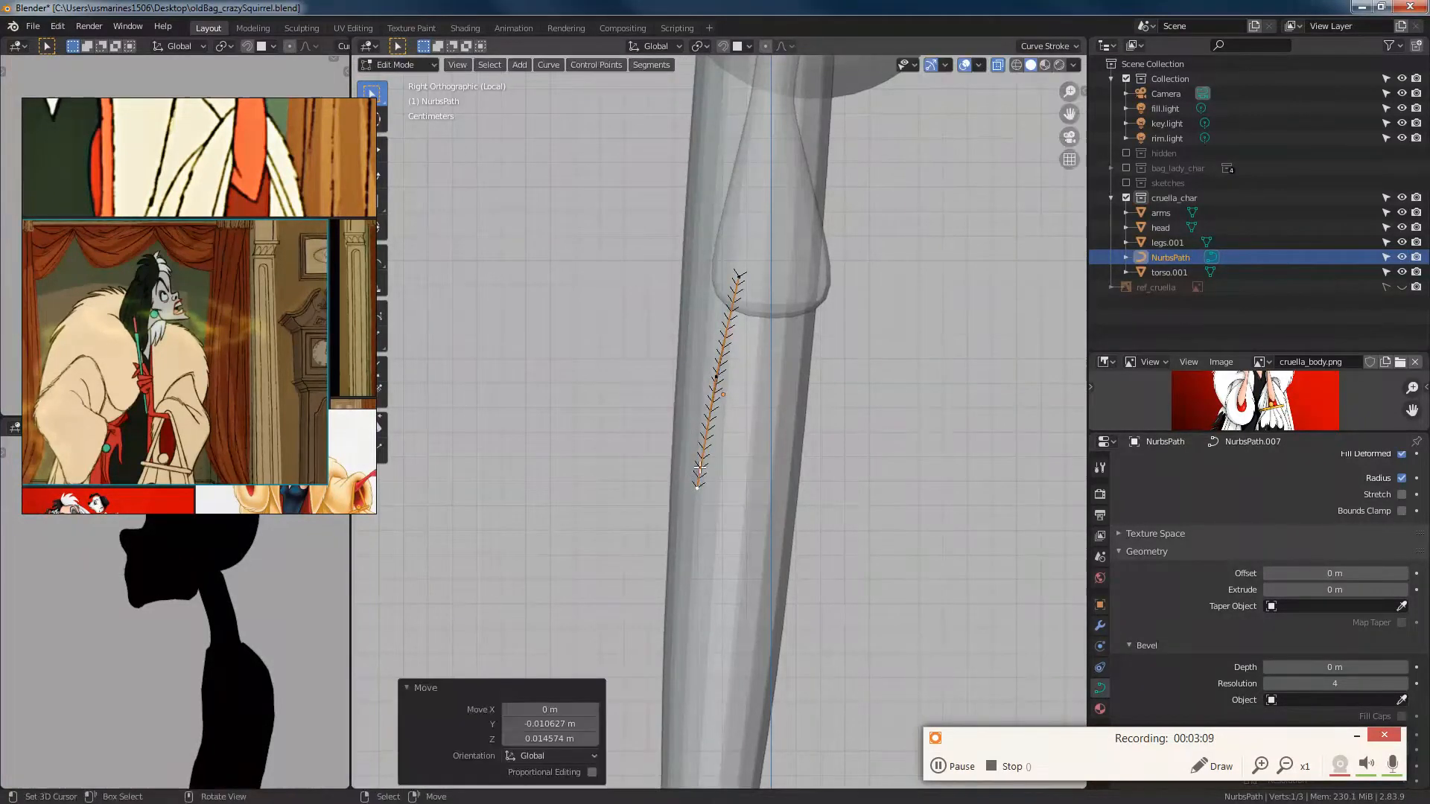
Step: Duplicate the whole strand about 0.011 m backward and 0.002 m down, and set the curve's bevel depth to 0.151 m
key("a")
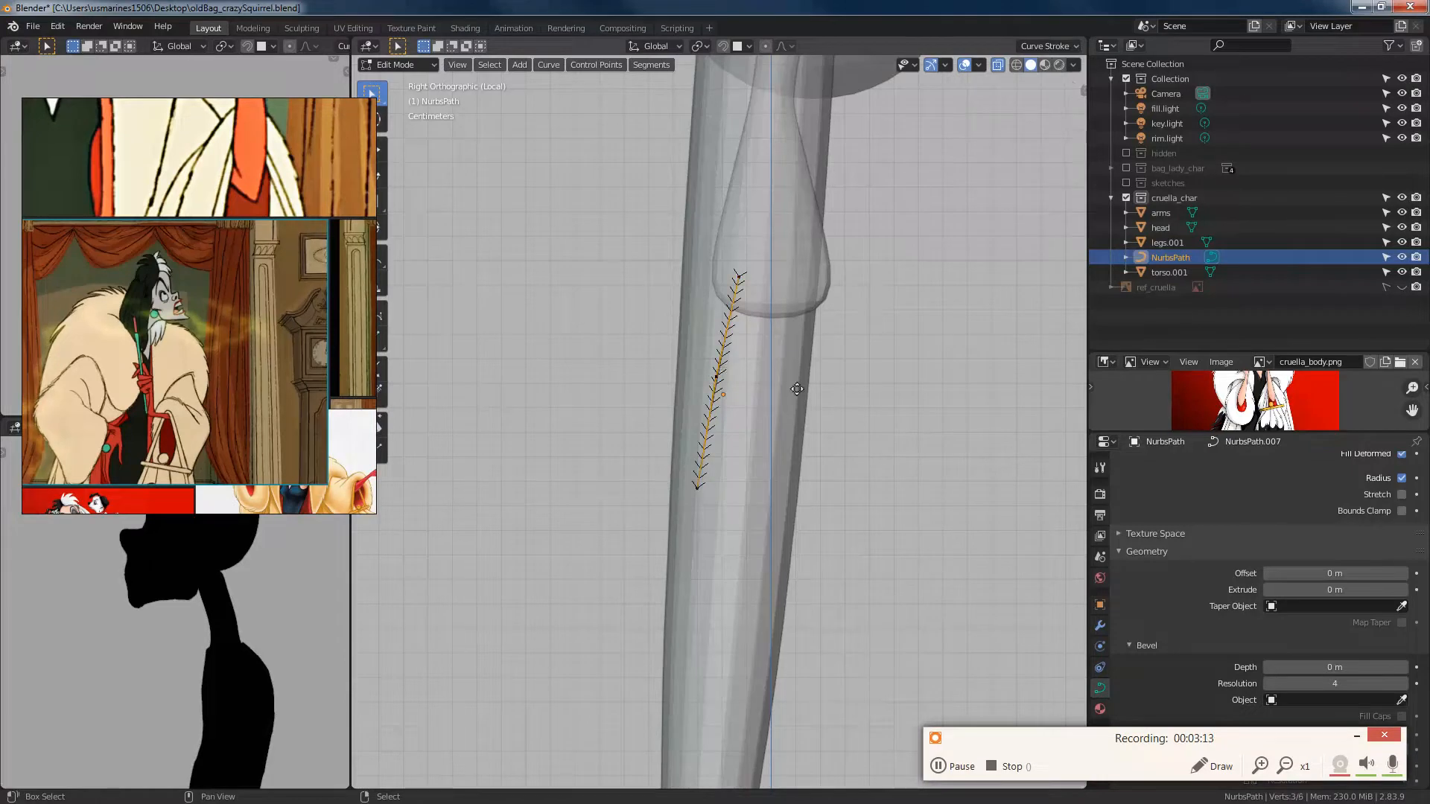
key("shift+d")
left_click(752, 375)
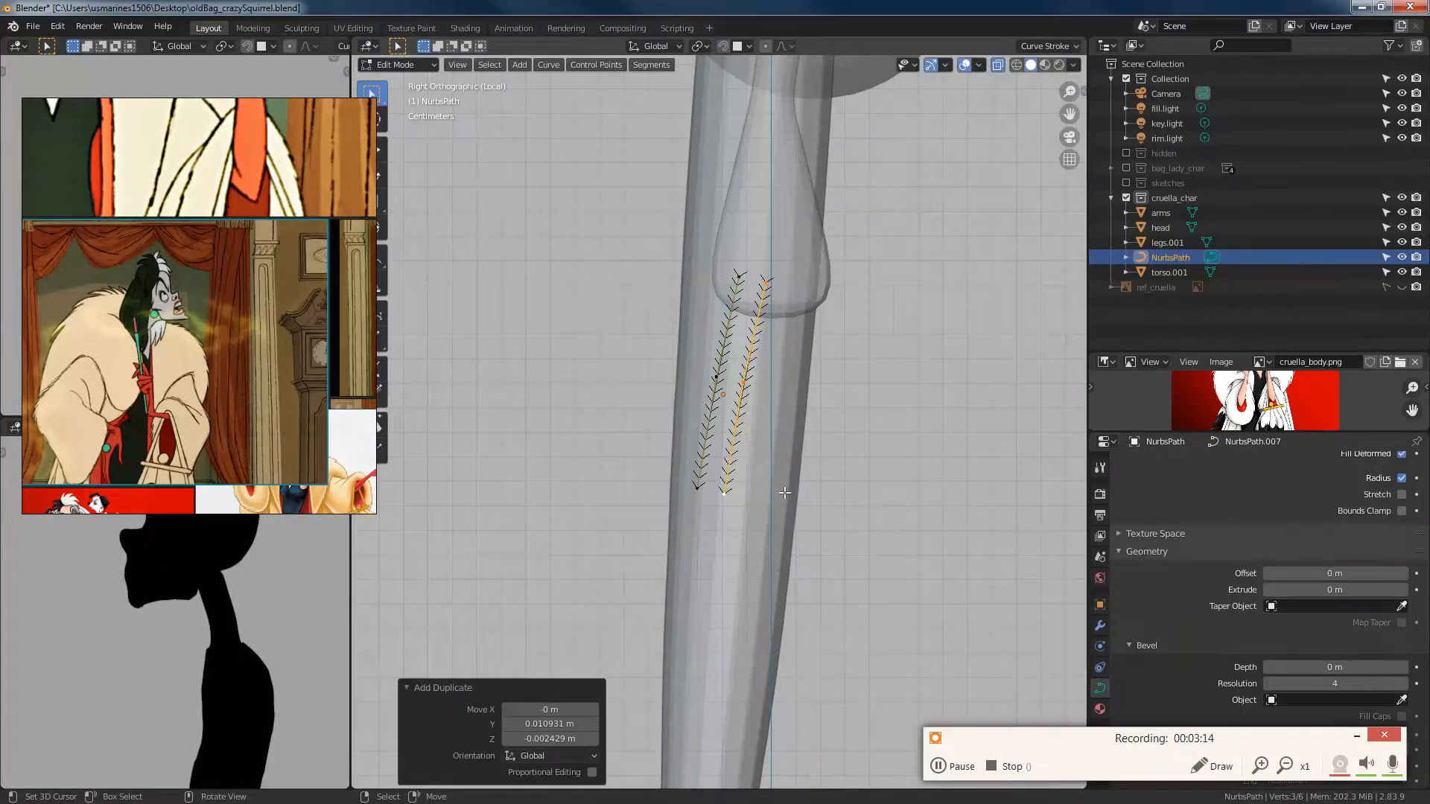
left_click(1353, 738)
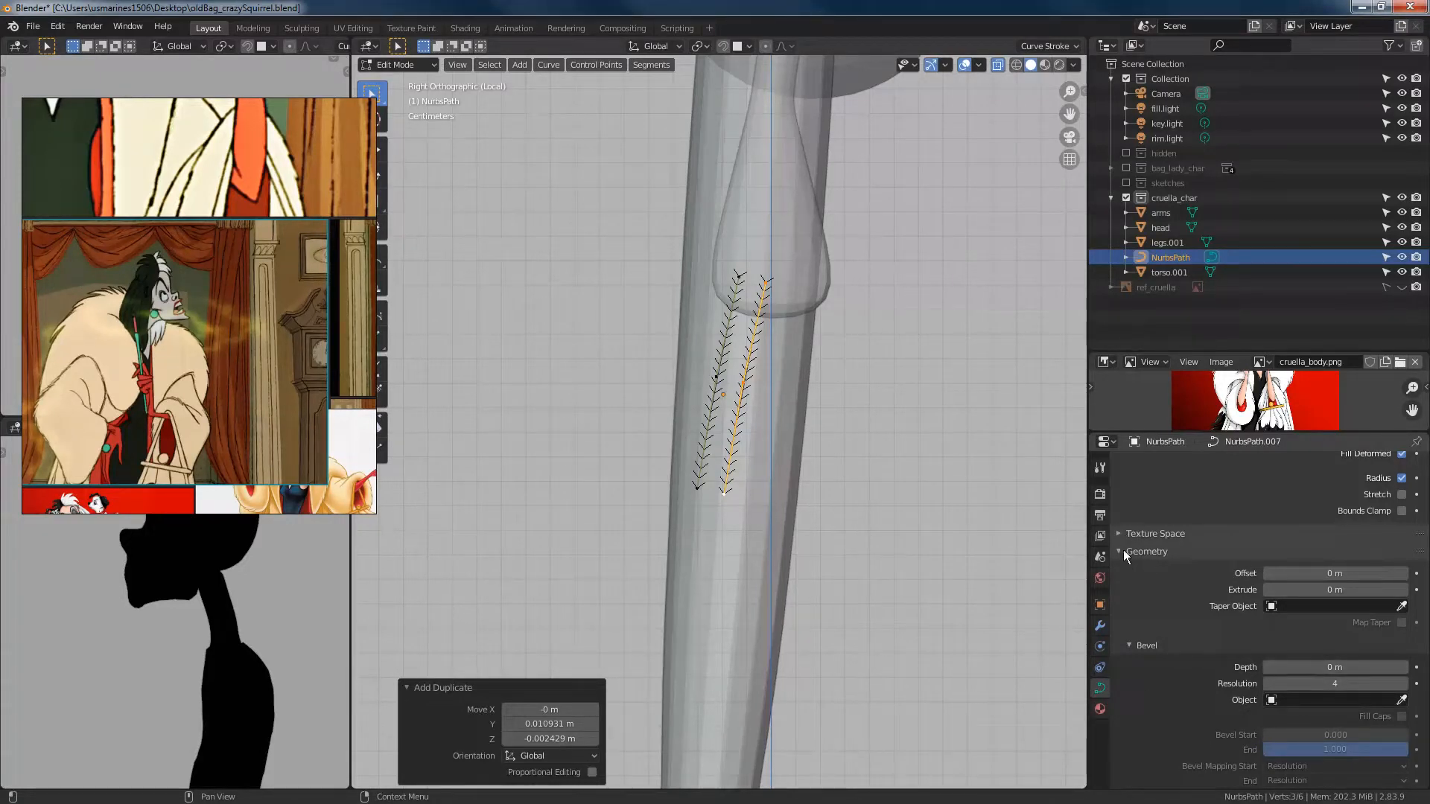
left_click_drag(1316, 666, 1379, 666)
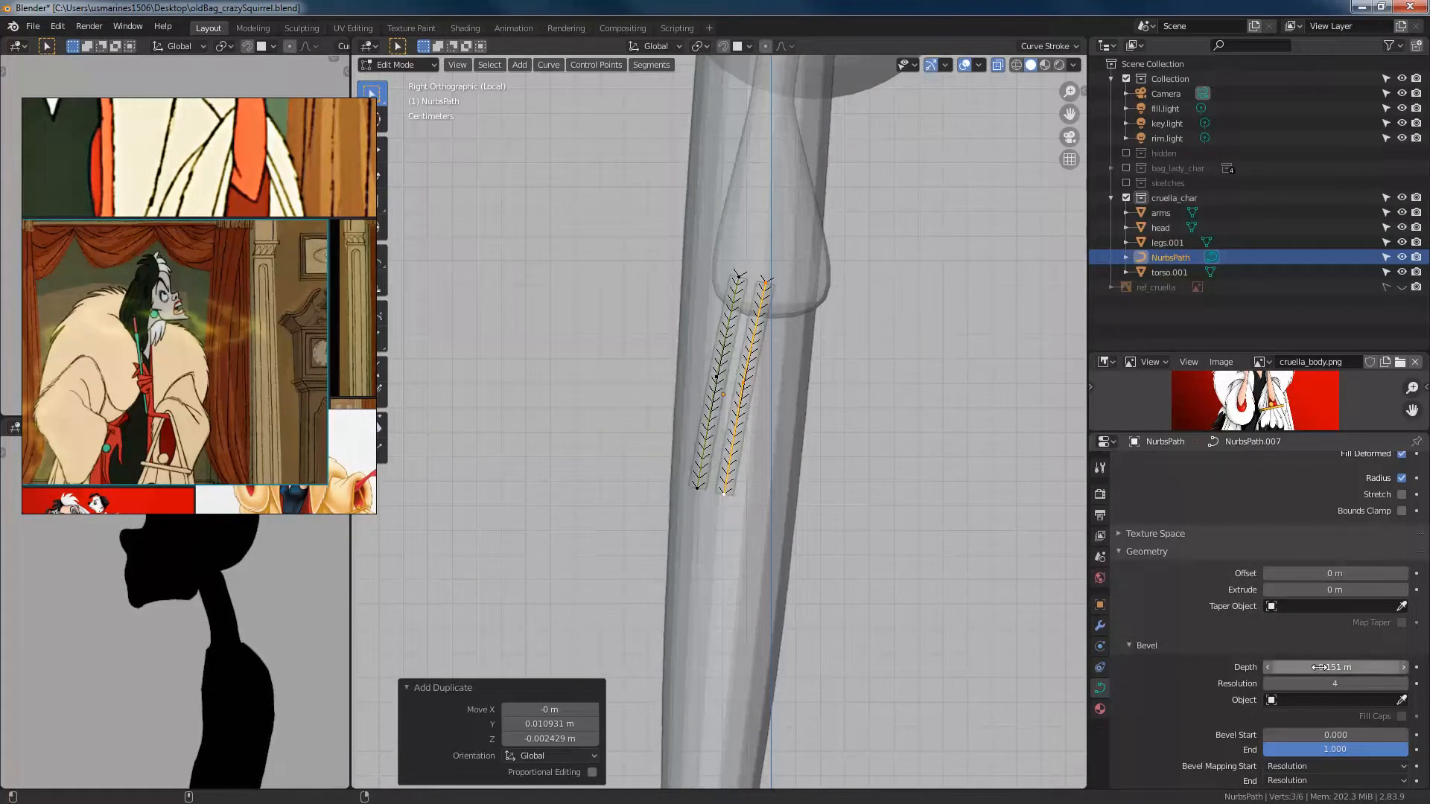
Step: Taper both strands into fingers by shrinking the curve radius at their lower end points
left_click(732, 483)
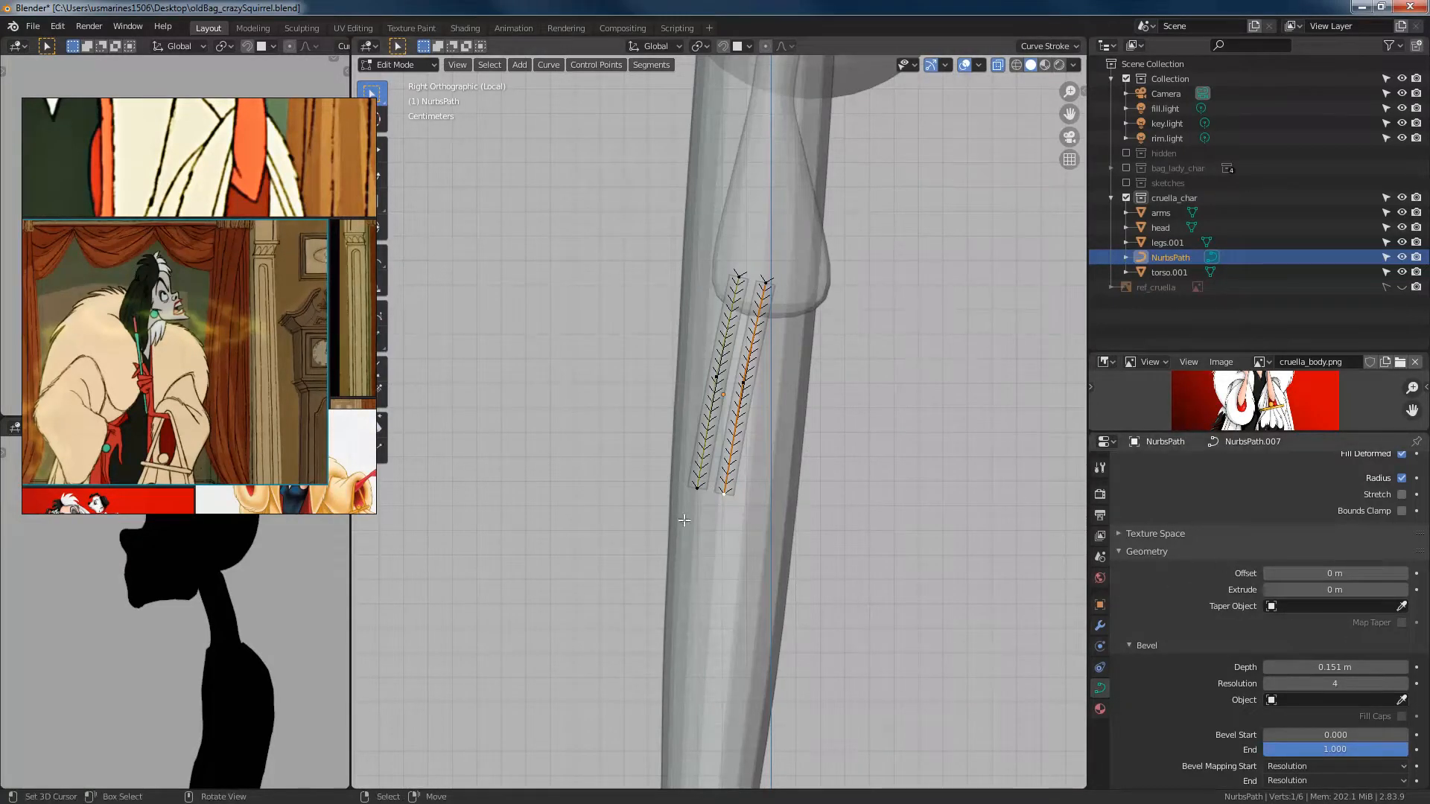
key("alt+s")
left_click(749, 512)
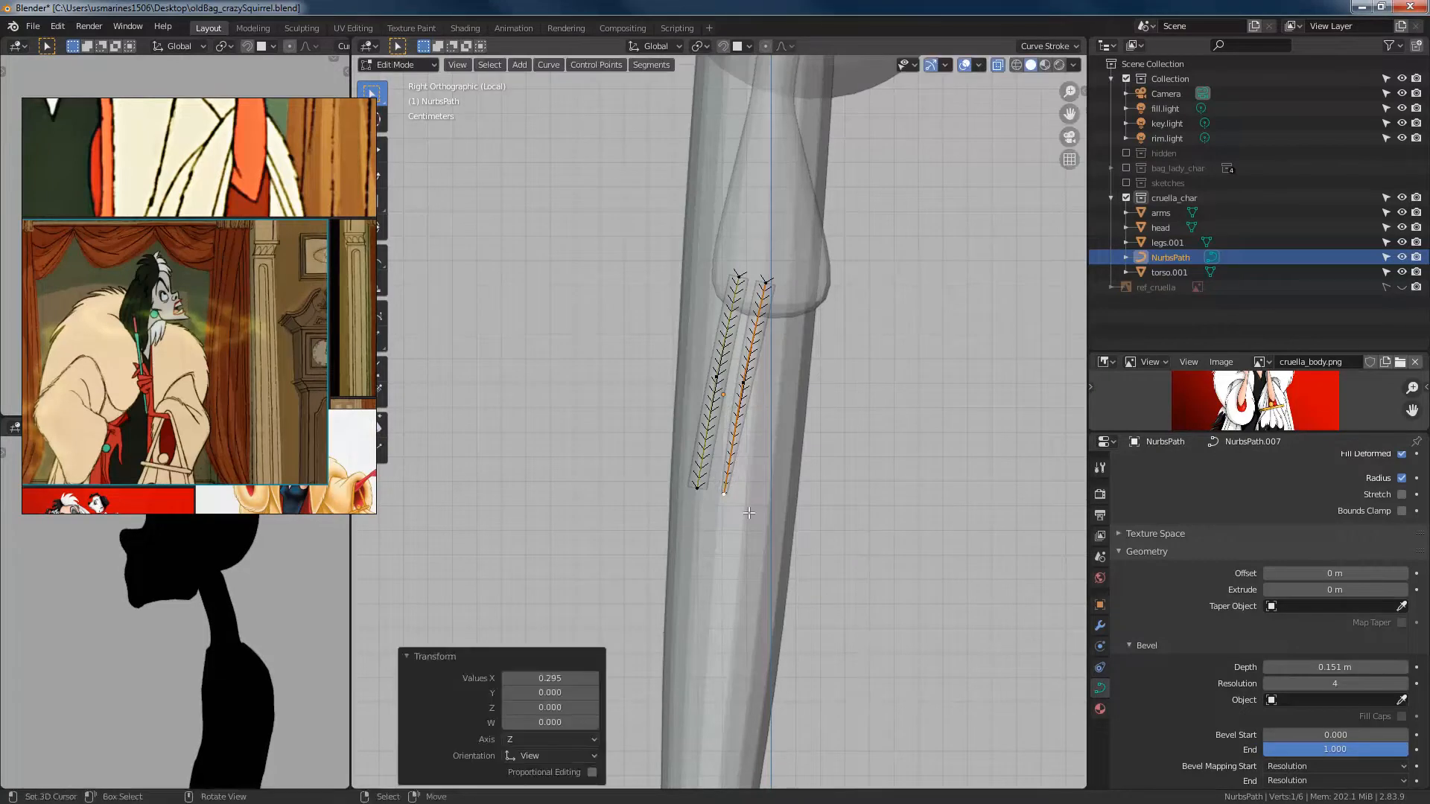
key("alt+s")
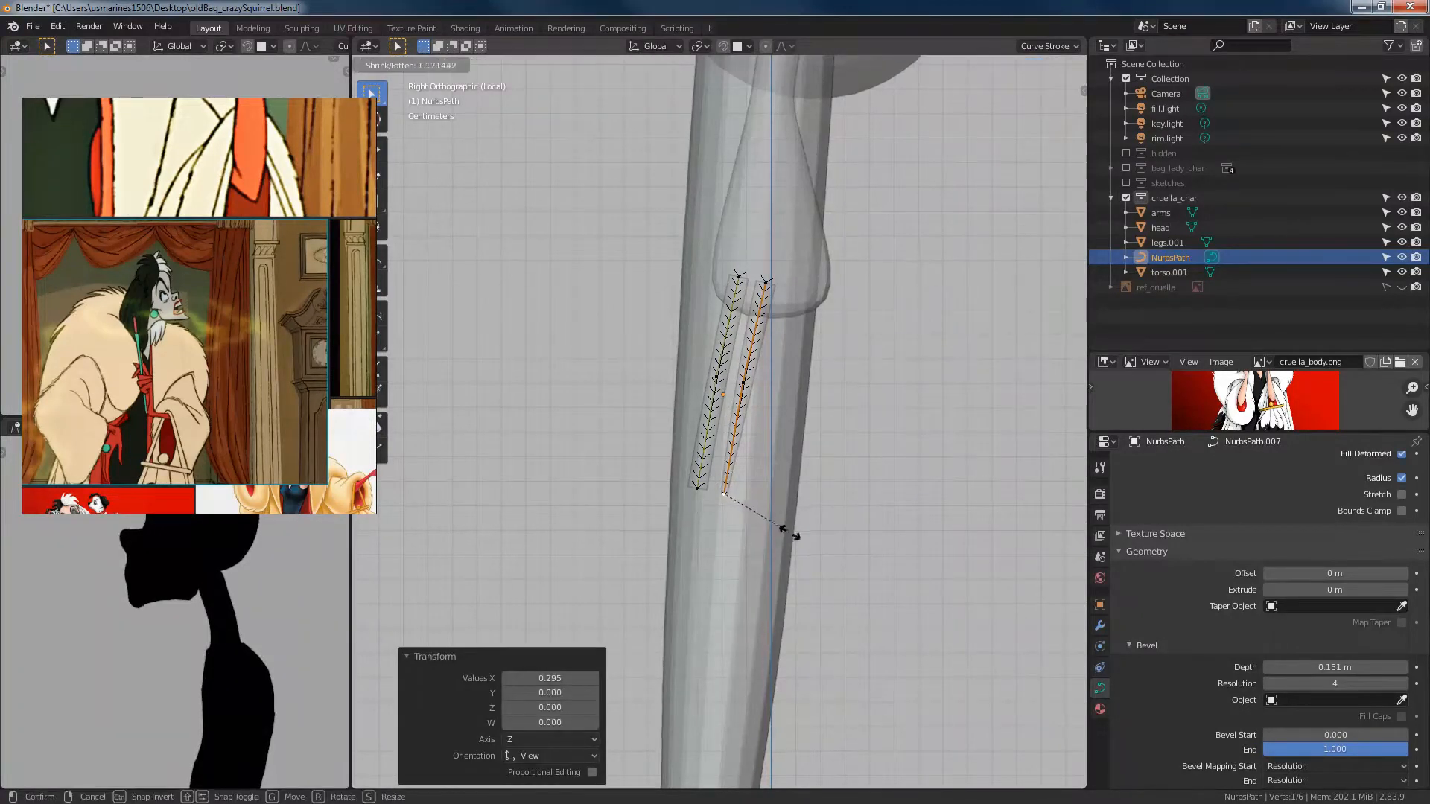
left_click(800, 543)
left_click(692, 488)
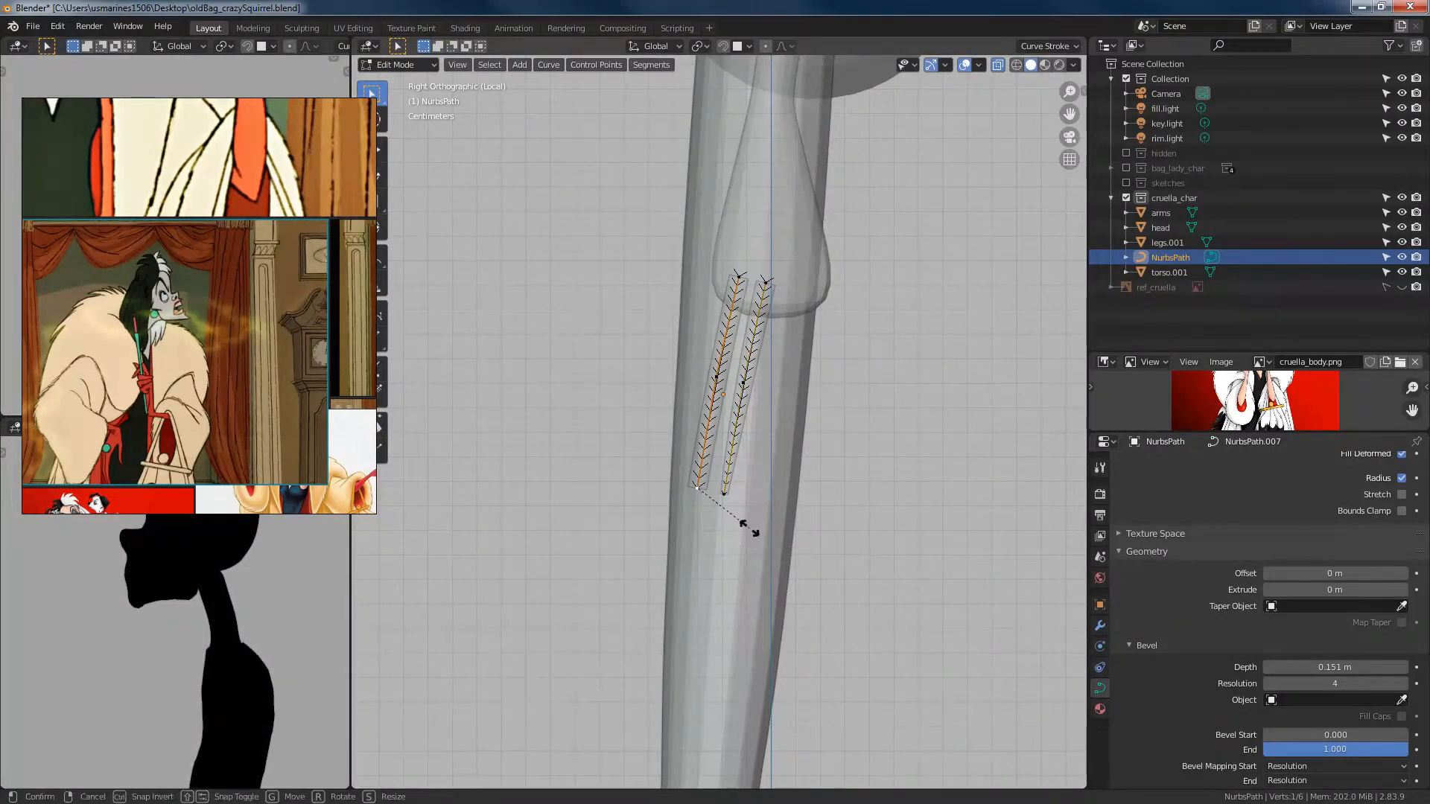
key("alt+s")
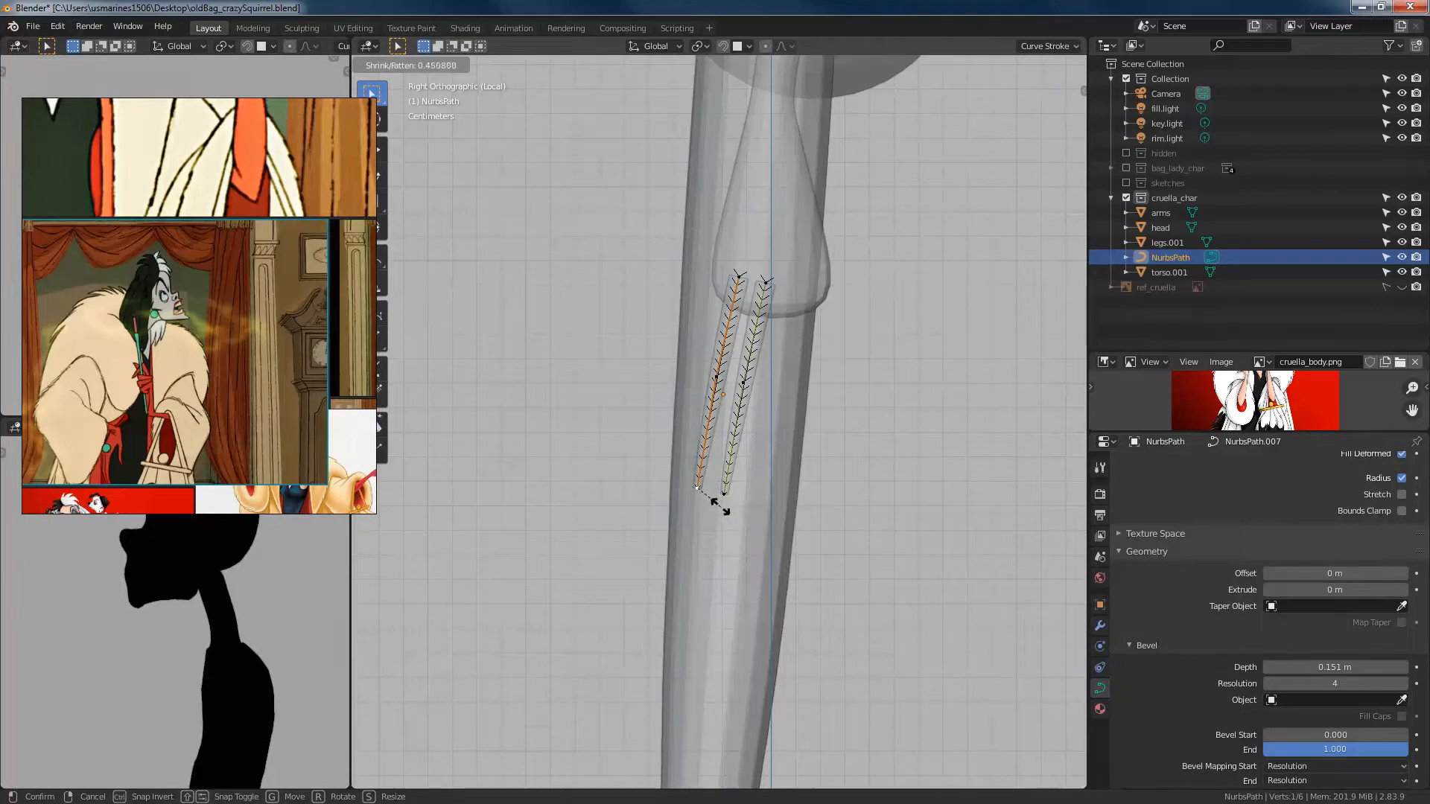
left_click(726, 510)
Step: Snap the 3D cursor to the duplicated strand's top control point and set the transform pivot point to 3D Cursor
left_click(724, 493)
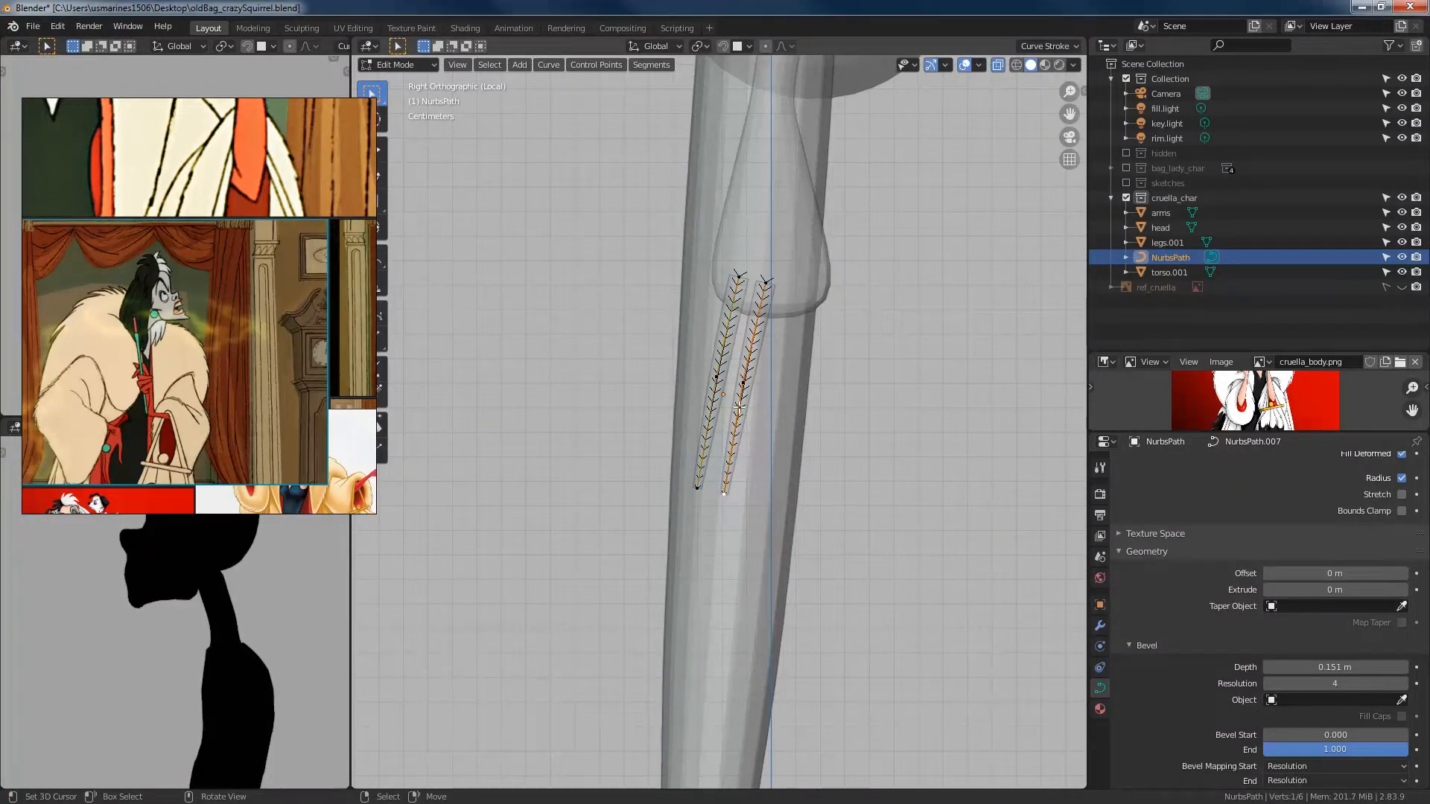
left_click(765, 281, "shift")
key("shift+s")
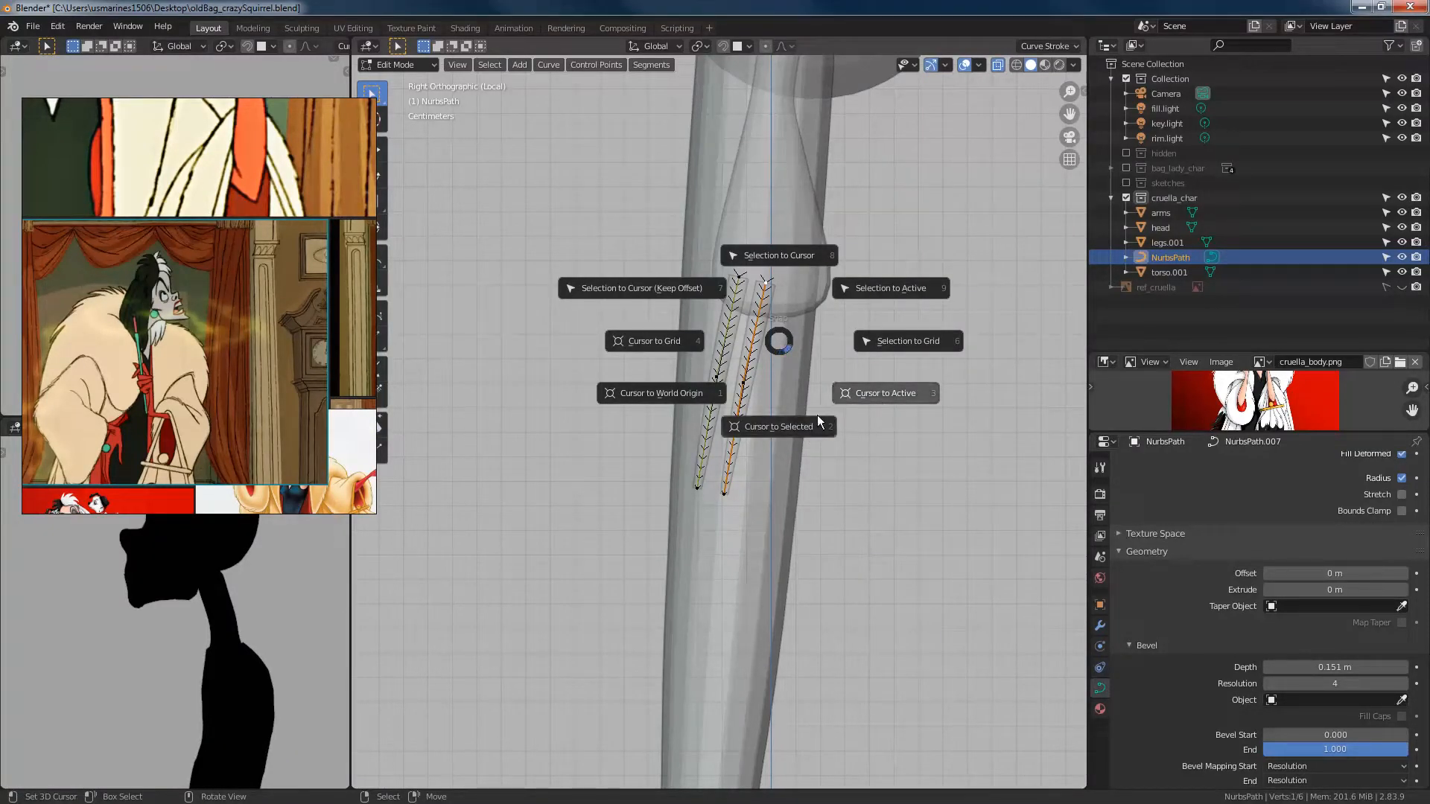
left_click(784, 433)
key("period")
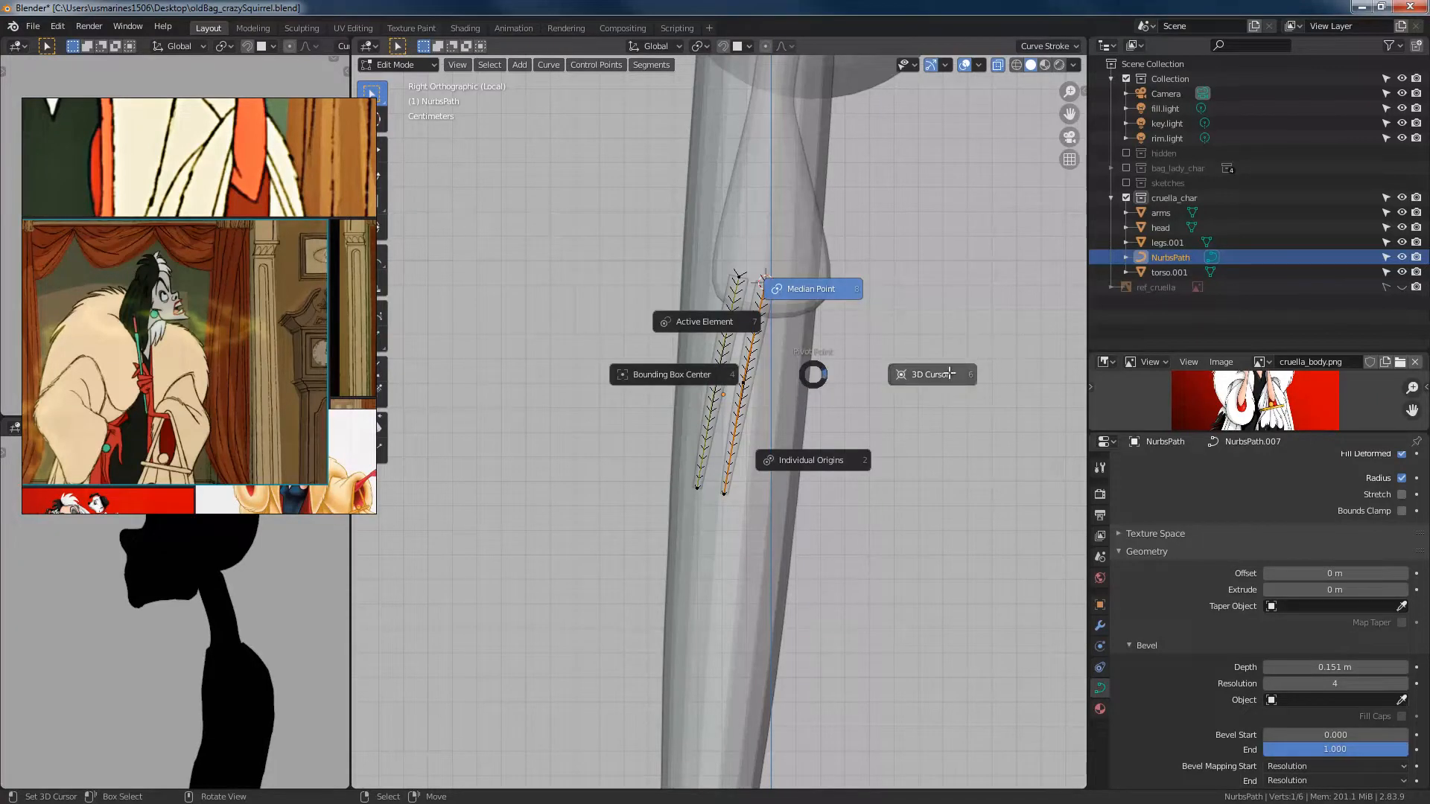
left_click(950, 374)
Step: Rotate the whole second finger strand by -11.5° about the 3D cursor at its top point so it hangs roughly vertical
key("l")
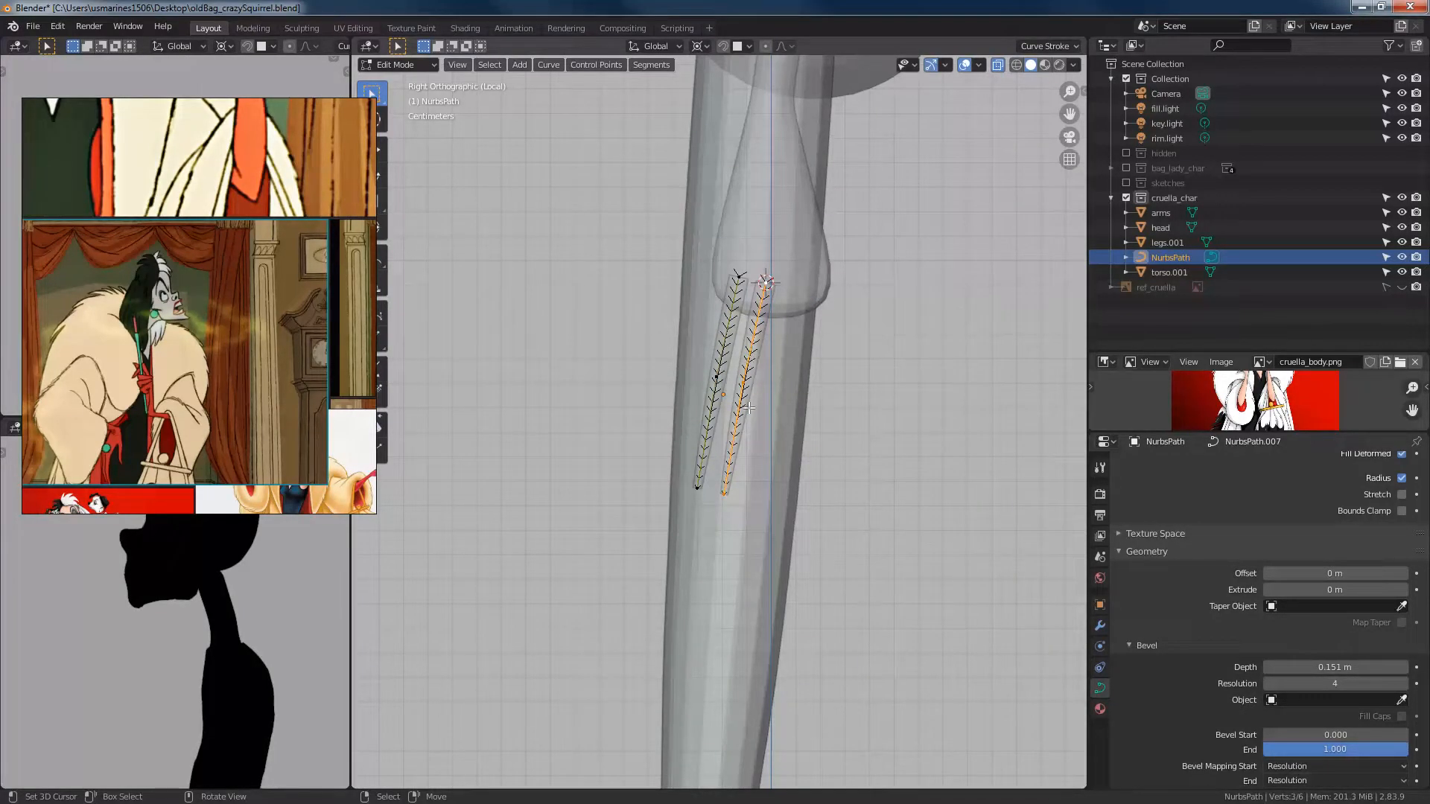
key("r")
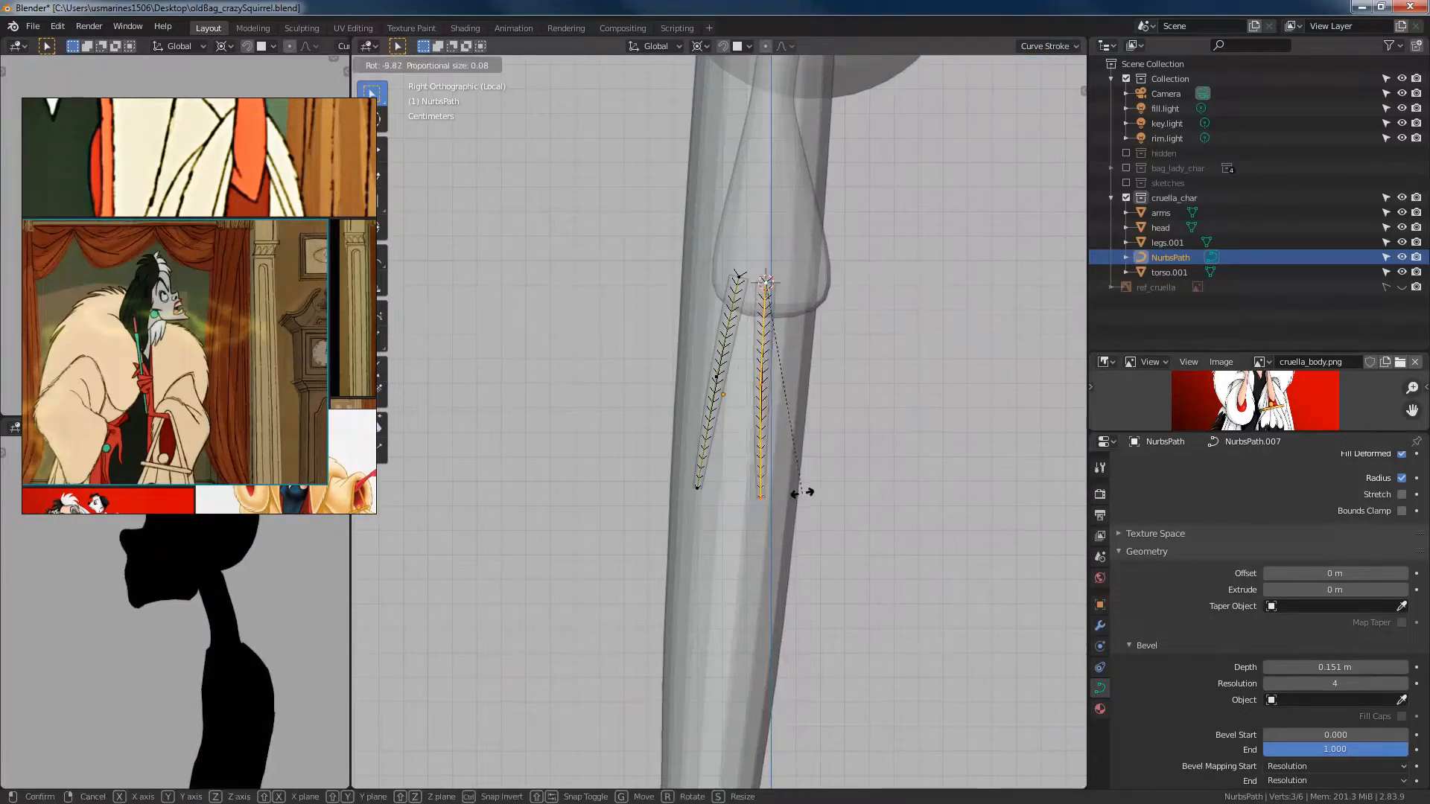
left_click(808, 495)
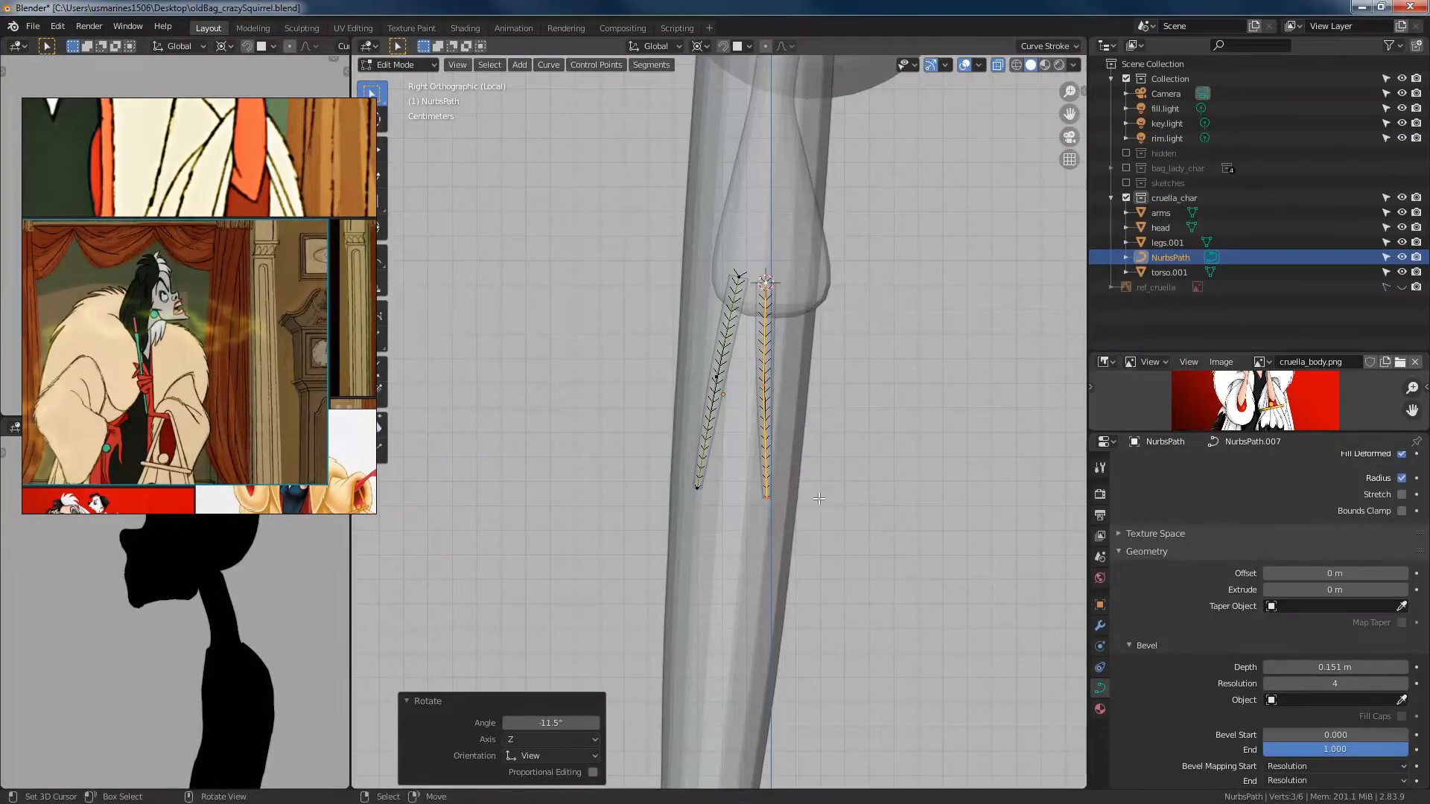
key("g")
key("x")
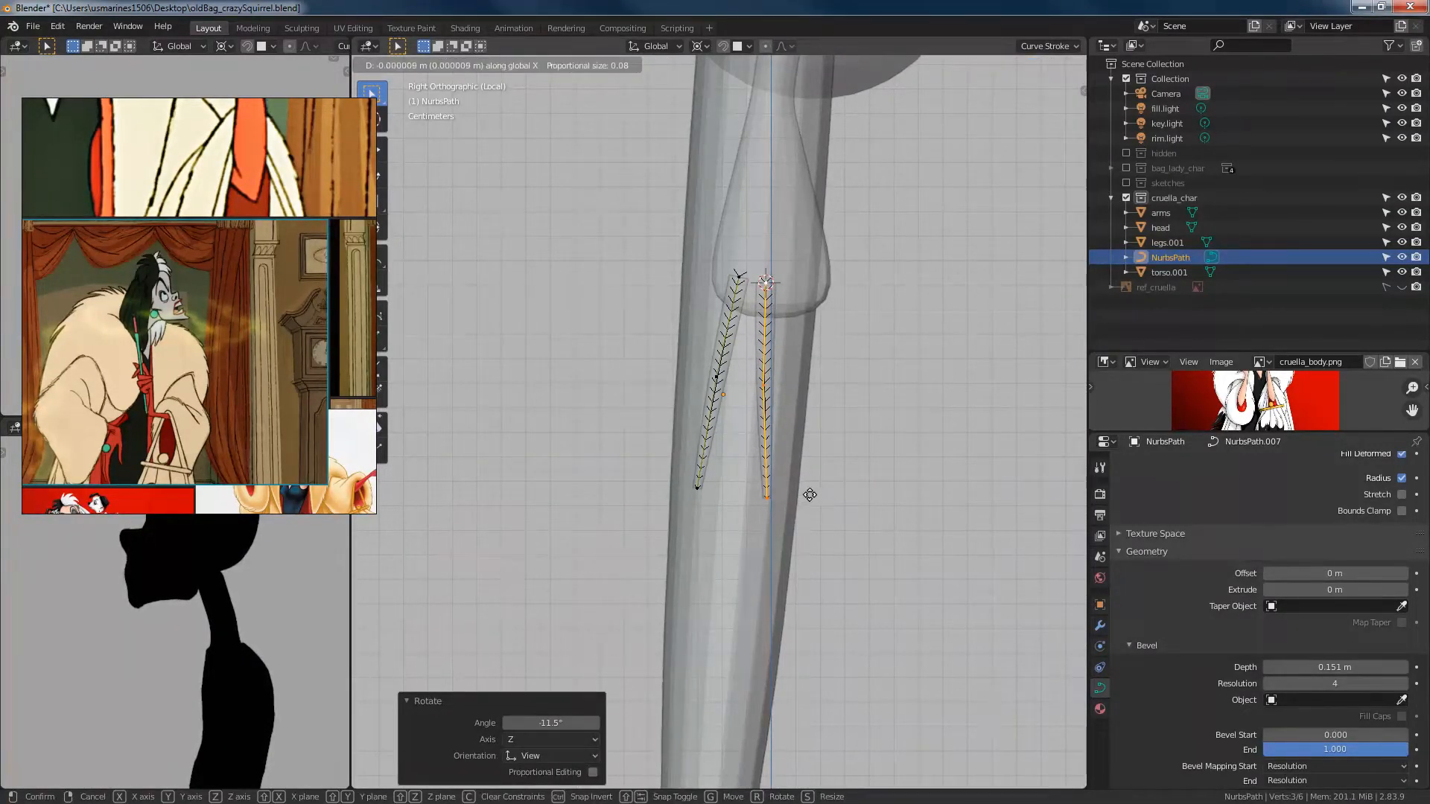
key("y")
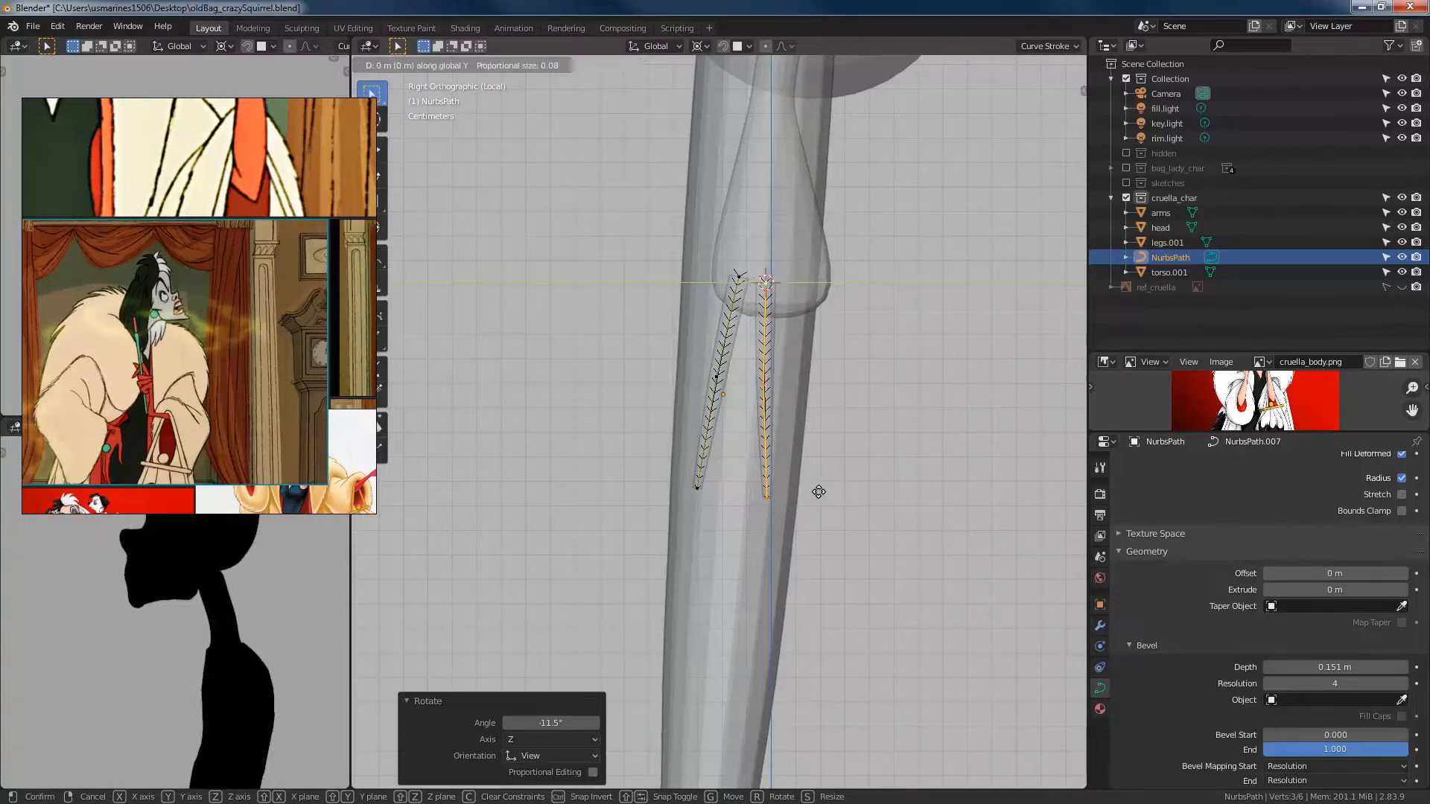
left_click(818, 492)
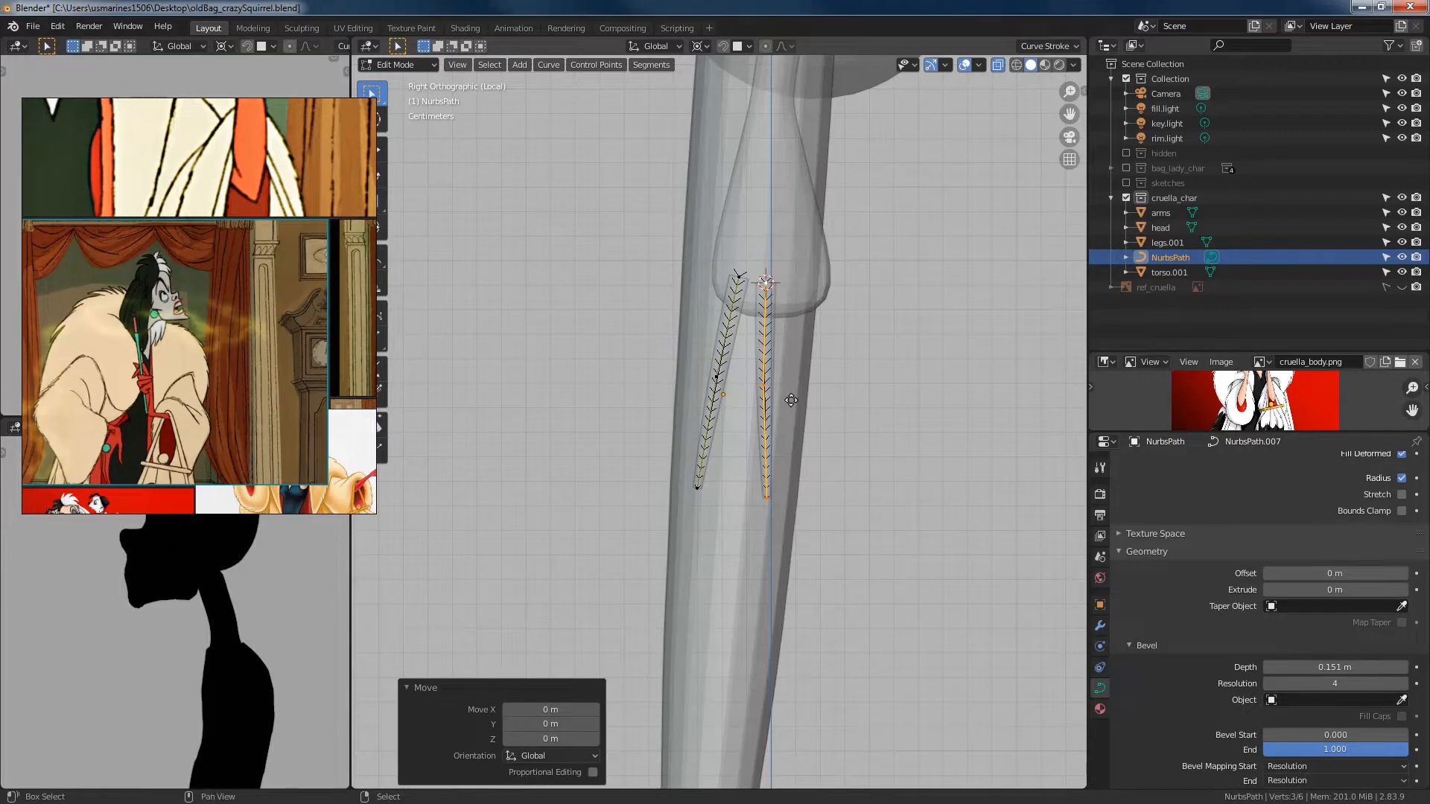
Step: Duplicate the second strand about 0.015 m backward as a third finger, then duplicate that about 0.009 m backward and 0.002 m up as a fourth
key("shift+d")
left_click(827, 398)
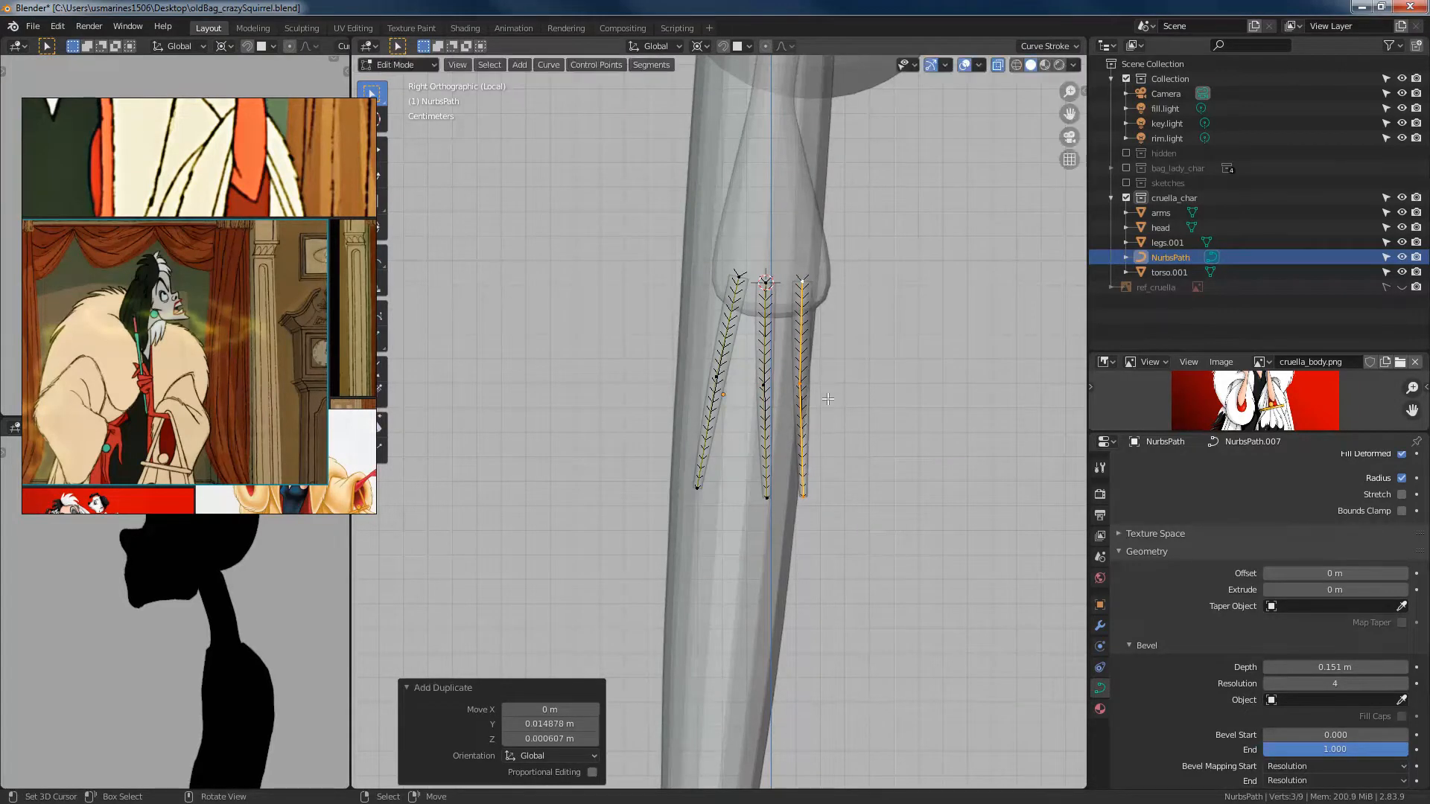
key("shift+d")
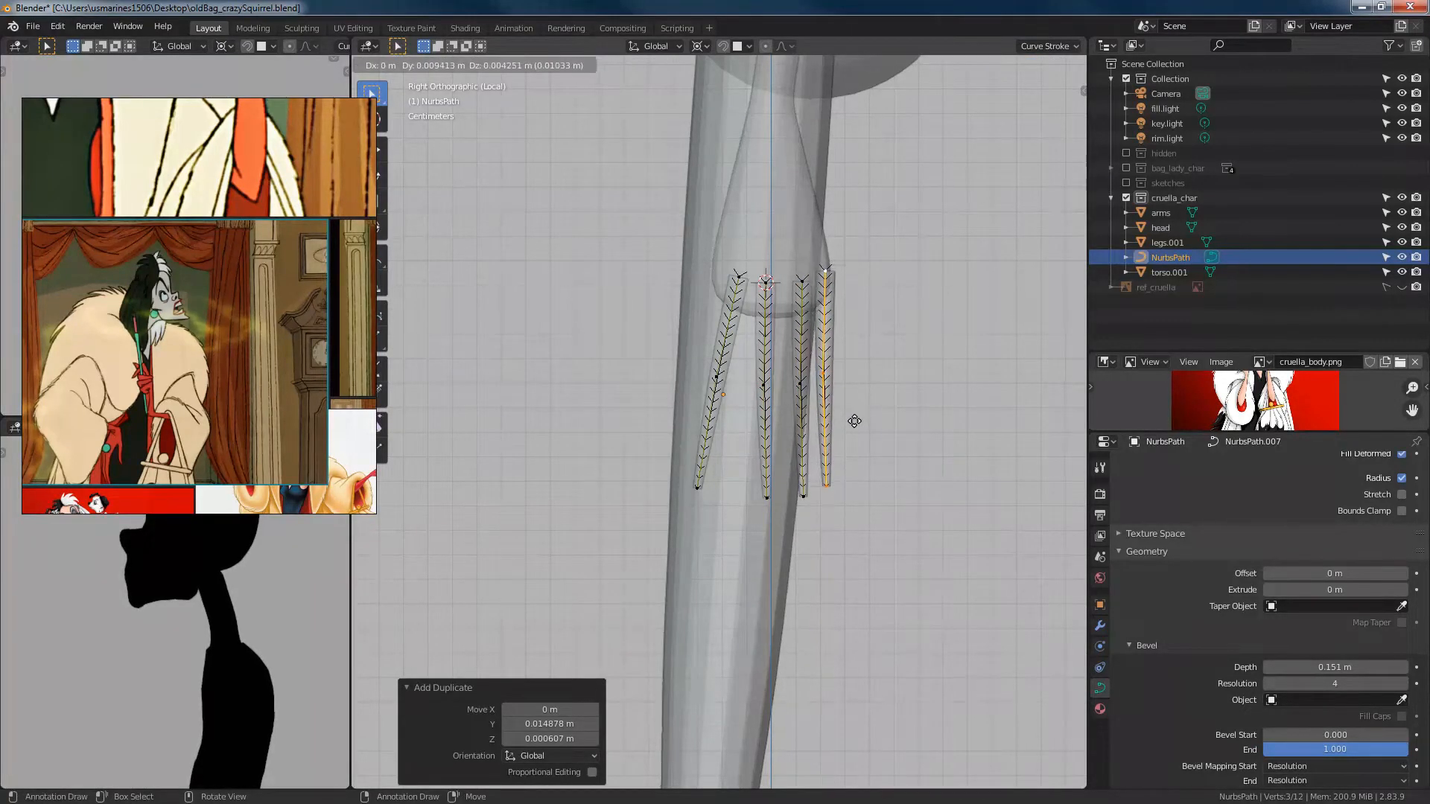
left_click(852, 417)
Step: Hide the fourth strand, then move the third strand's end point backward and up and its middle point about 0.005 m backward and 0.009 m up
scroll(787, 440, "up", 3)
middle_click_drag(787, 439, 756, 446, "shift")
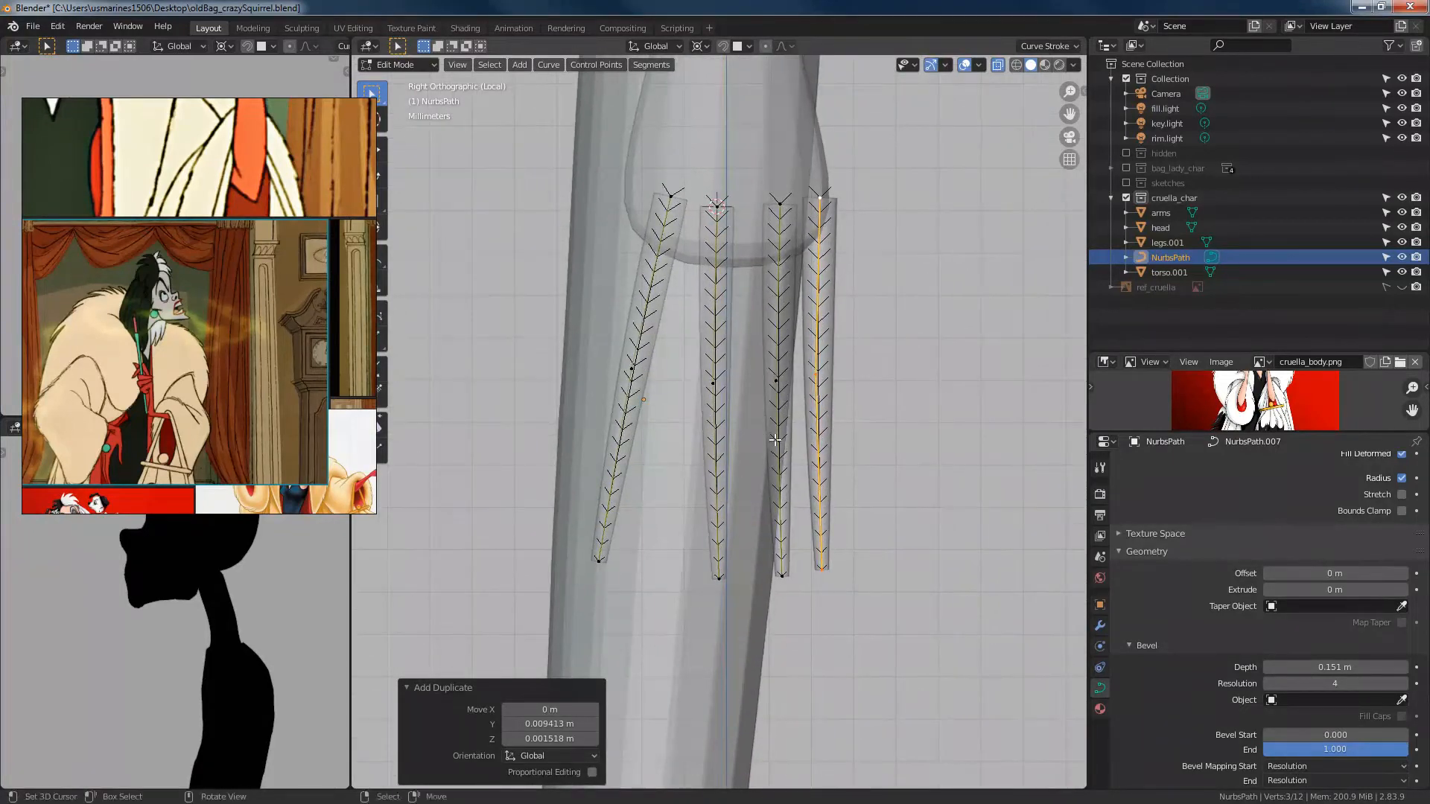
key("h")
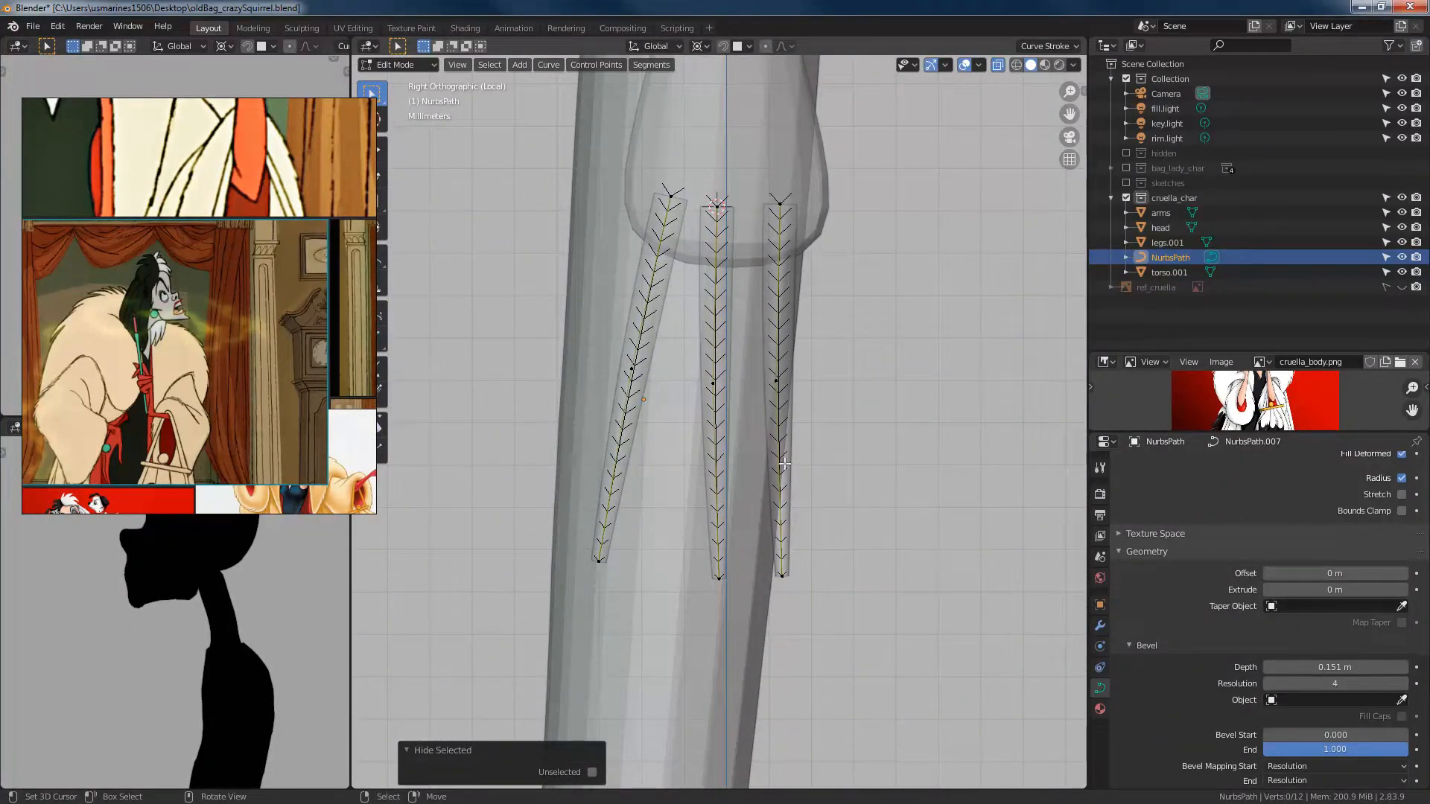
left_click(787, 570)
key("g")
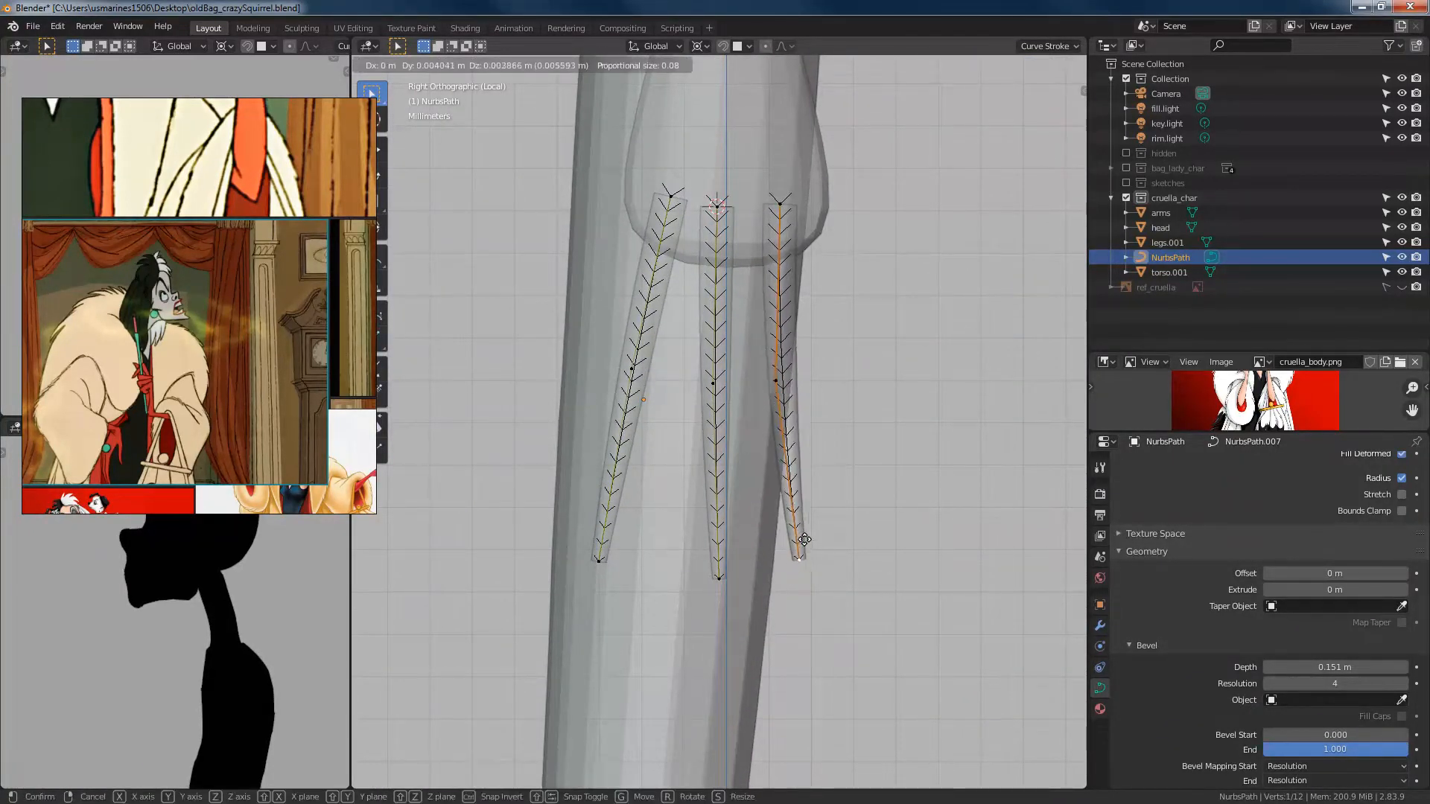
left_click(806, 525)
left_click(789, 380)
key("g")
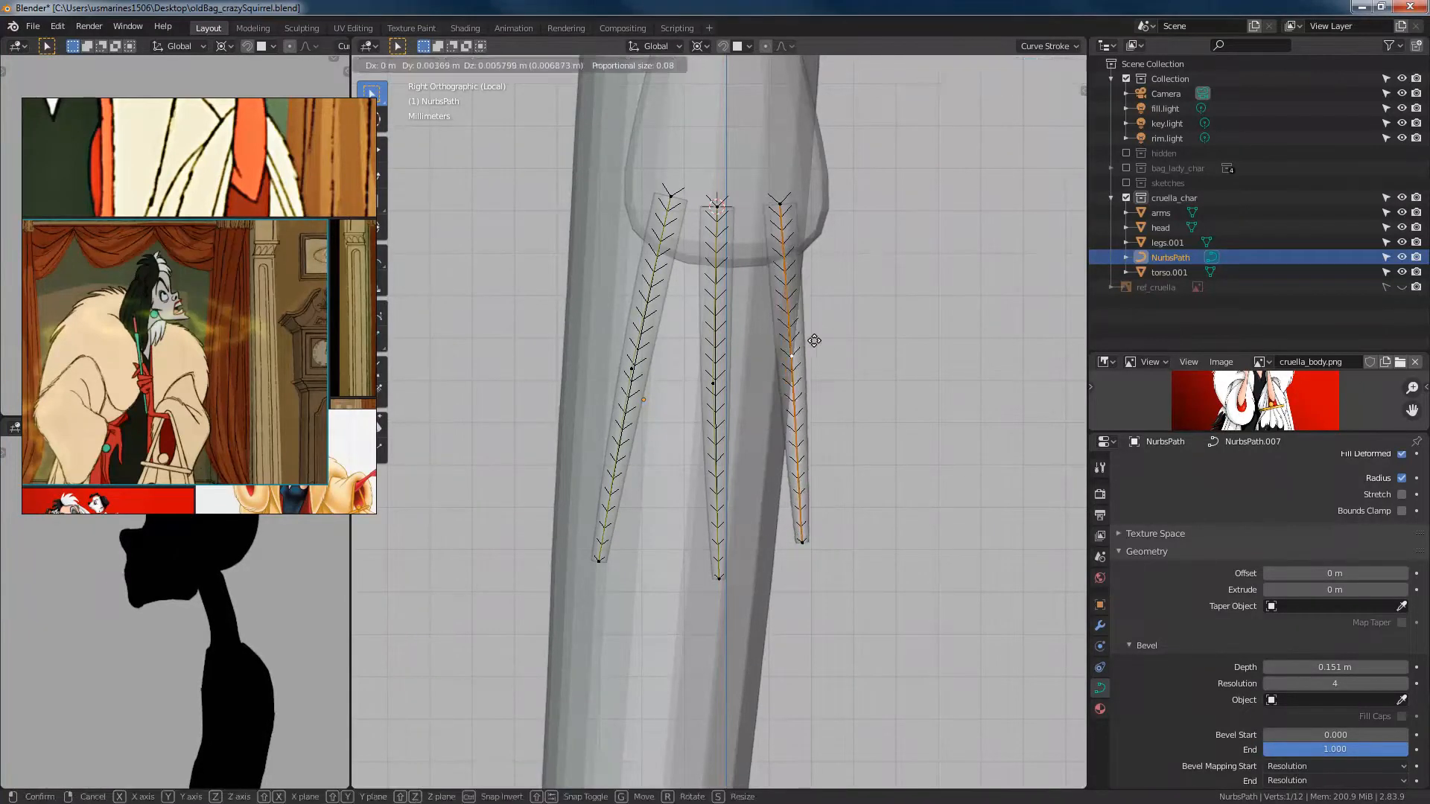
left_click(809, 340)
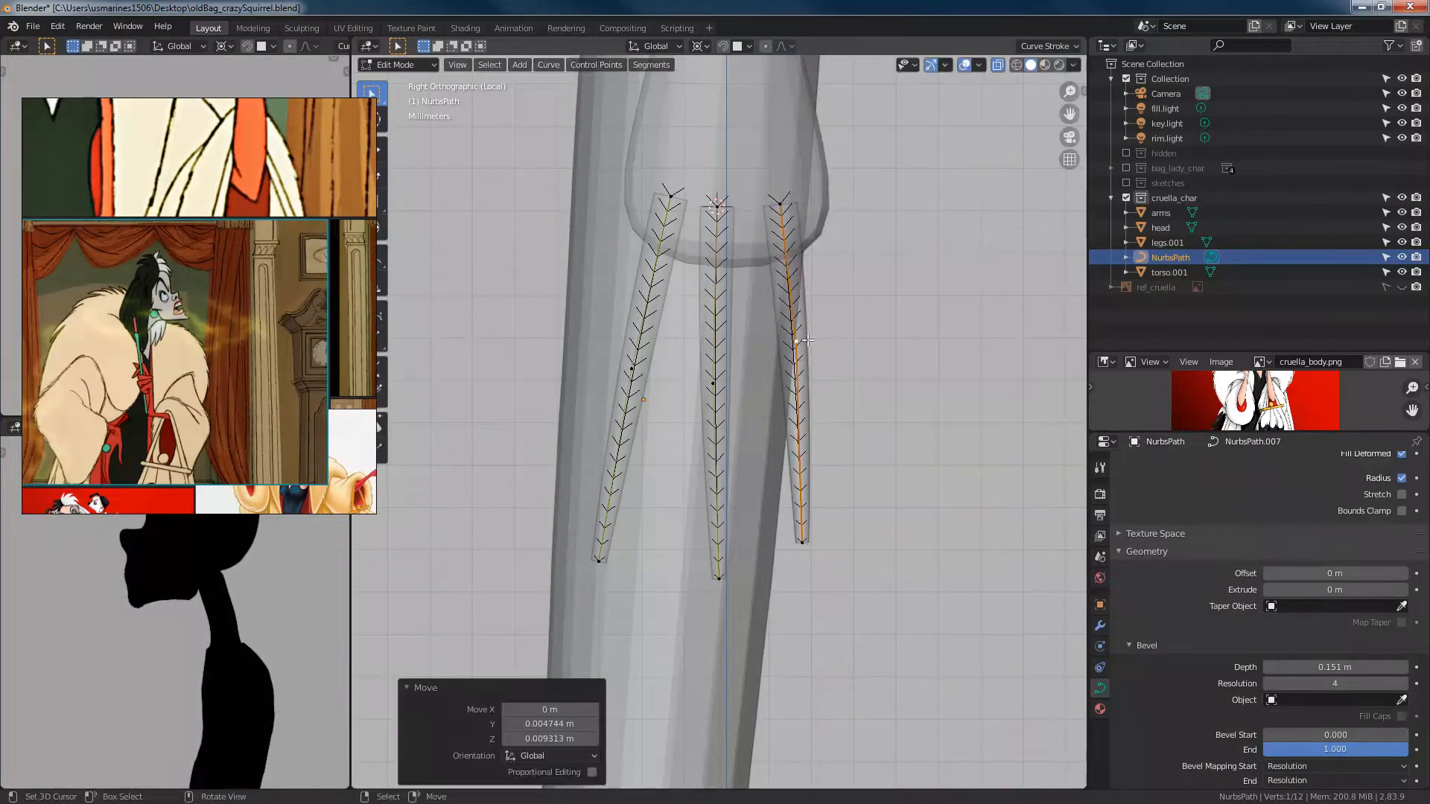
Step: Move the first strand's middle control point about 0.0005 m backward and 0.0035 m down
left_click(632, 369)
key("g")
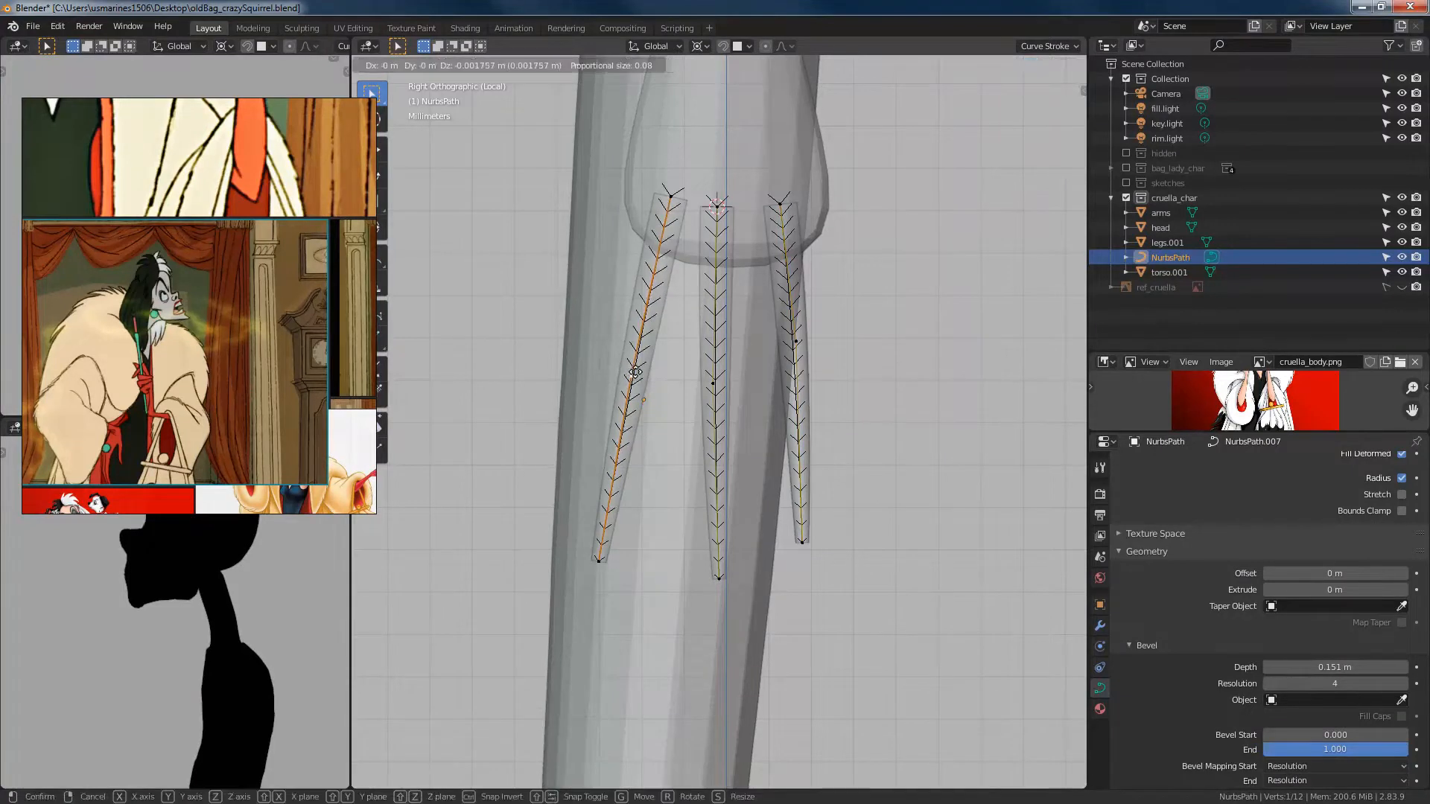
left_click(633, 380)
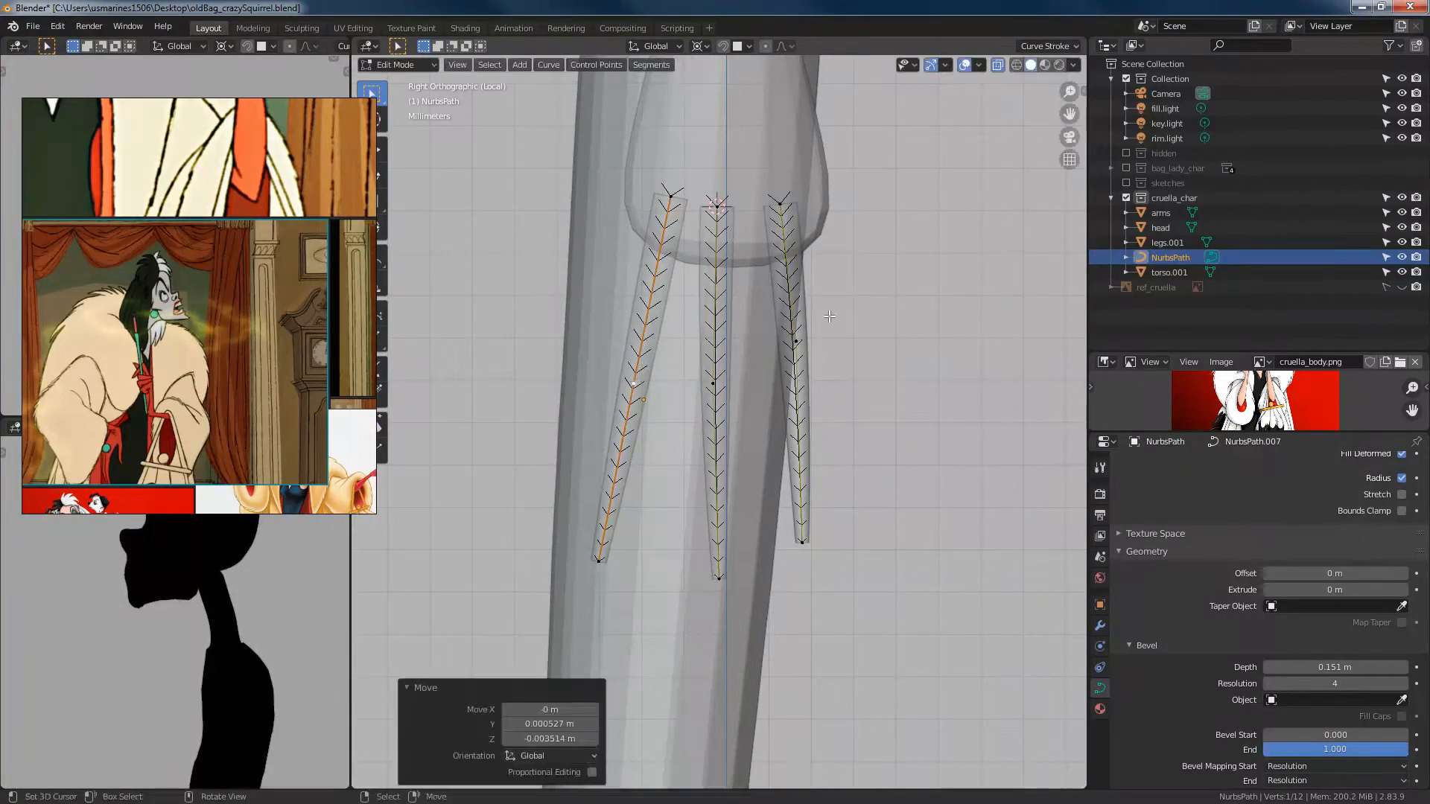
Step: Reveal the hidden fourth strand and move the whole strand about 0.001 m backward and 0.0007 m down
key("alt+a")
key("l")
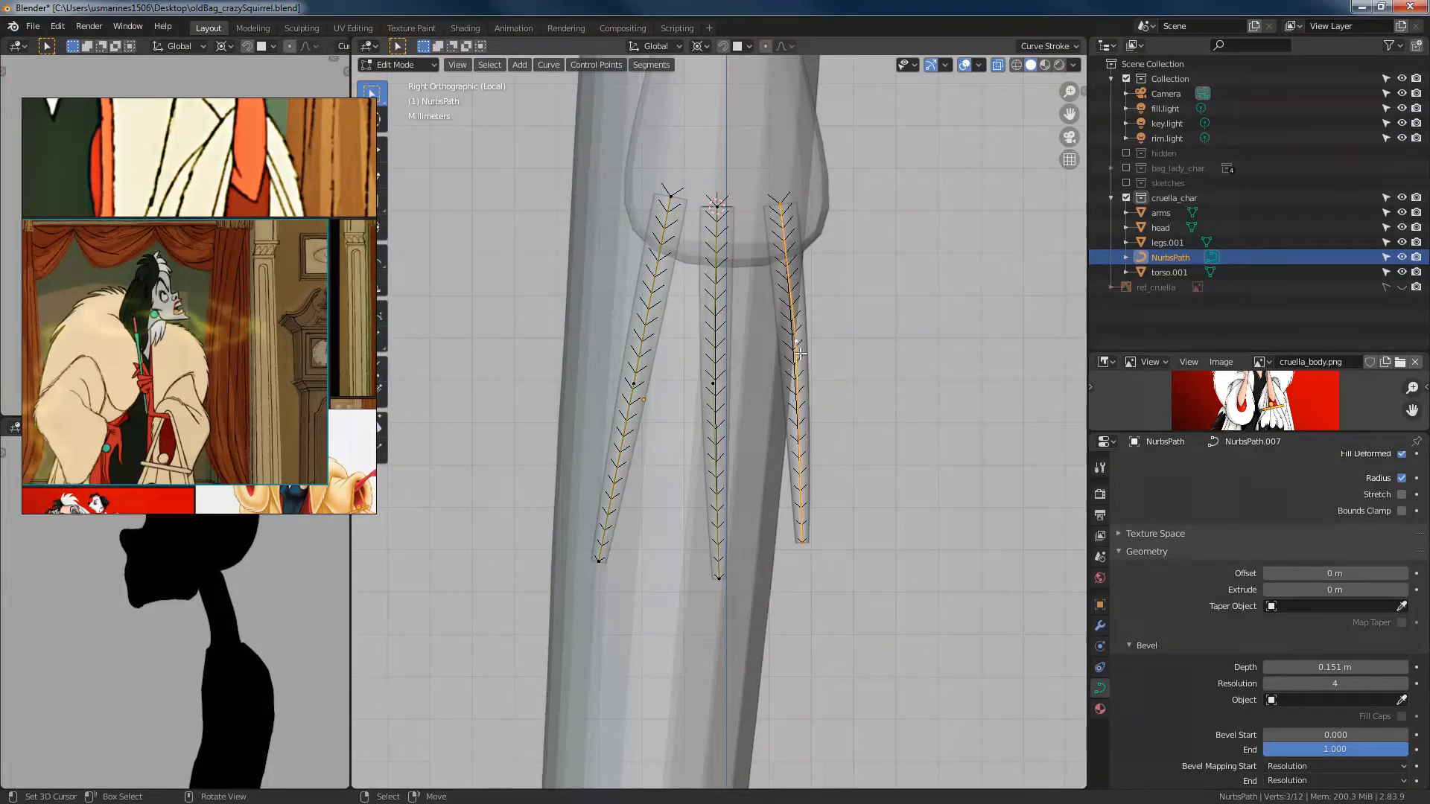
key("alt+h")
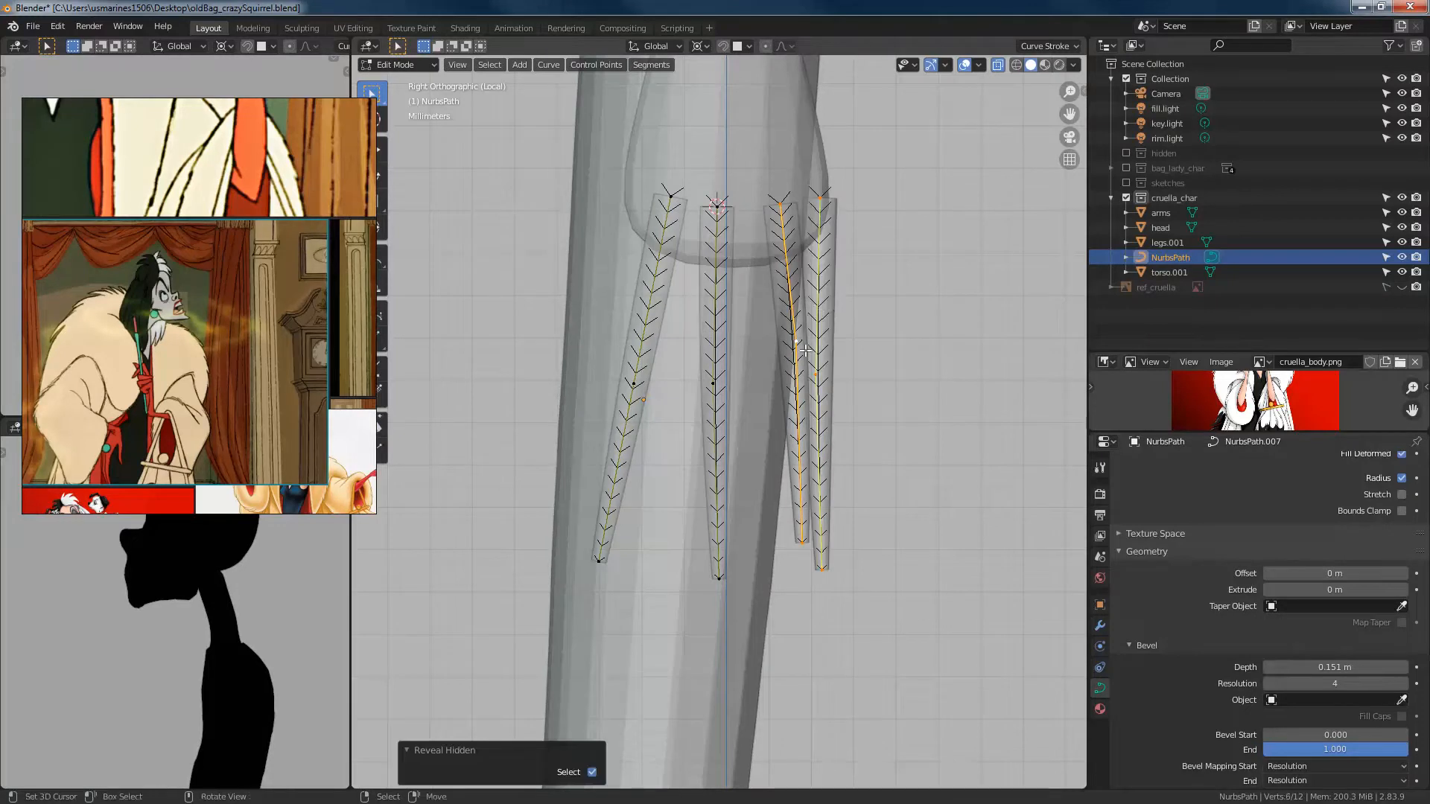
left_click(827, 219)
key("l")
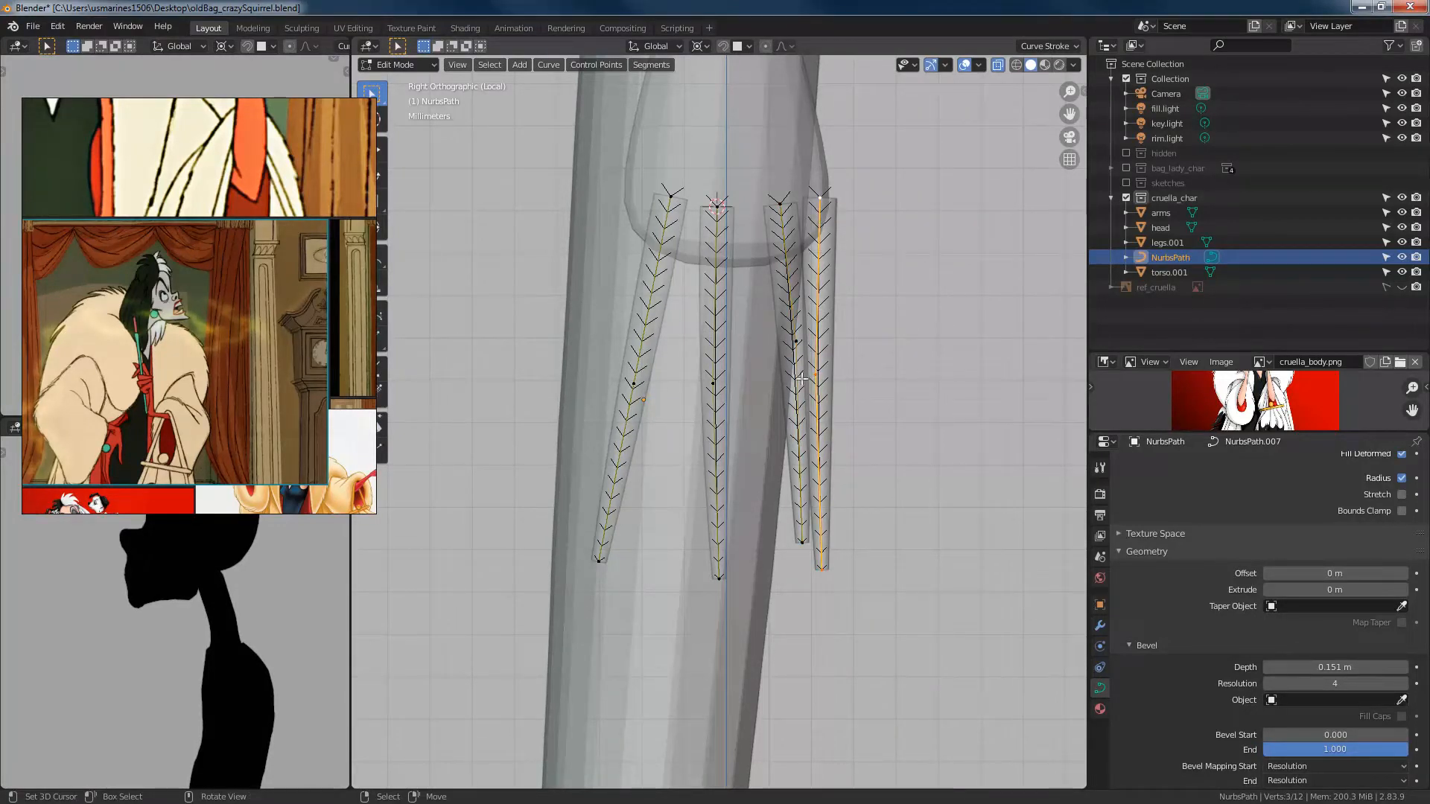
key("g")
left_click(807, 306)
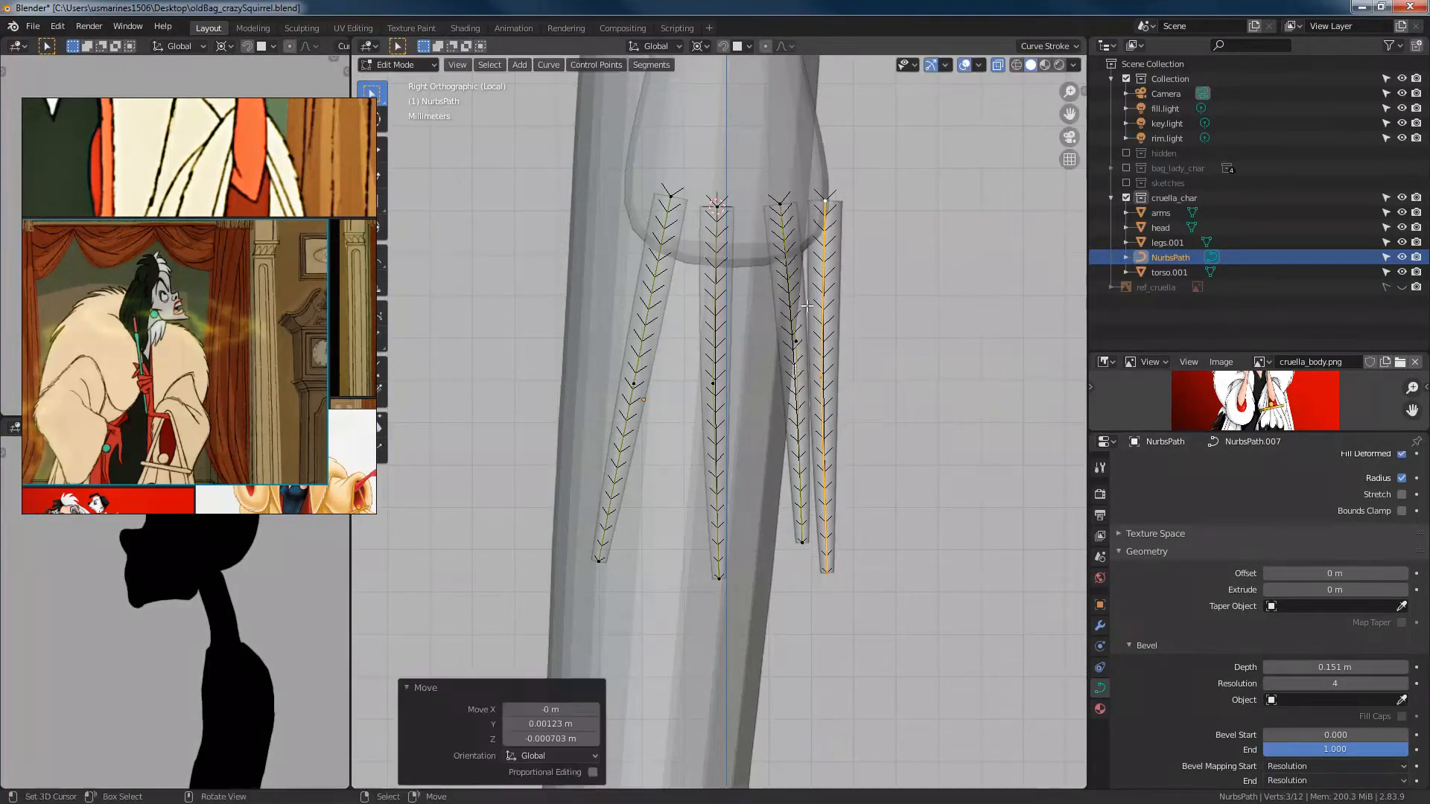
Step: Snap the 3D cursor to the fourth strand's top control point
key("shift+s")
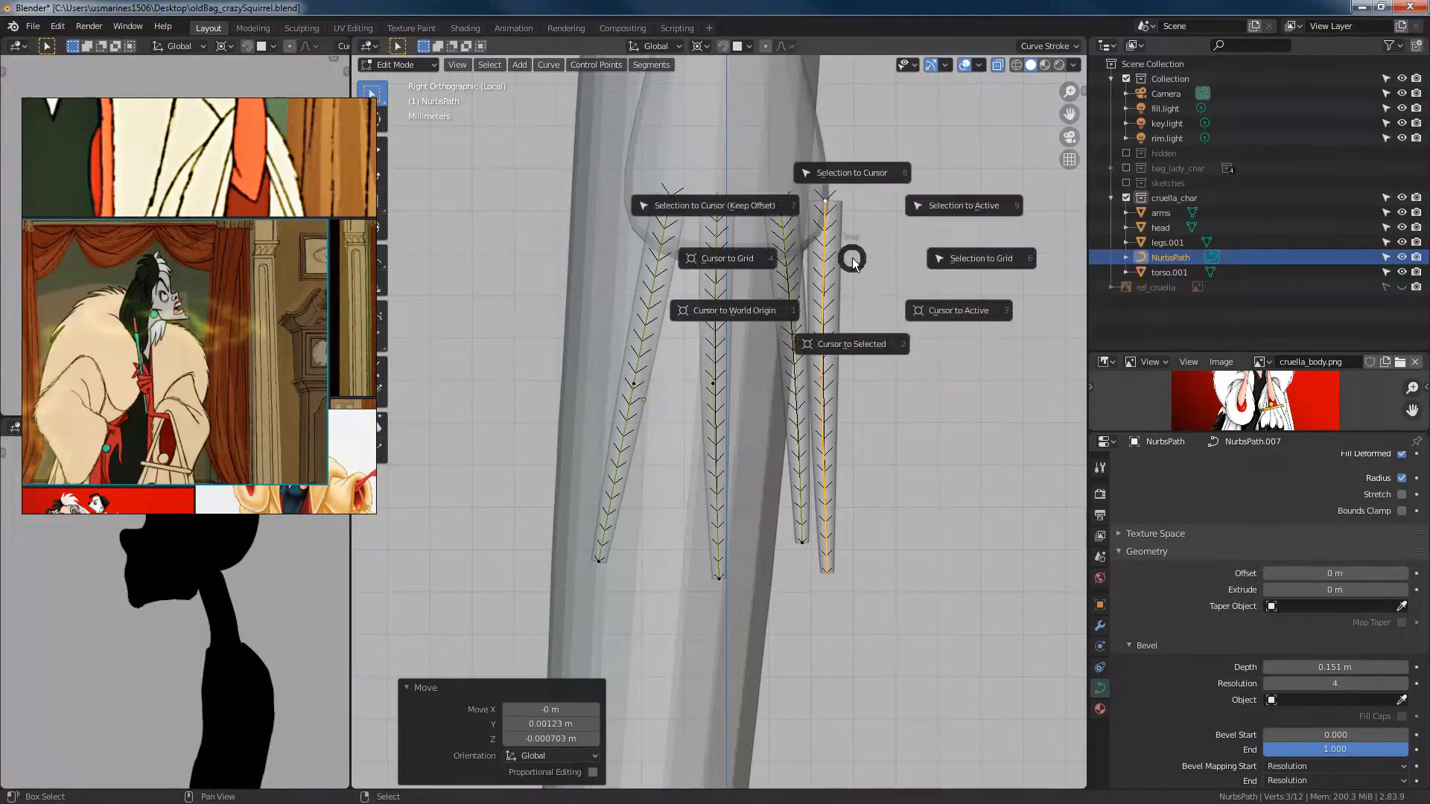
left_click(856, 344)
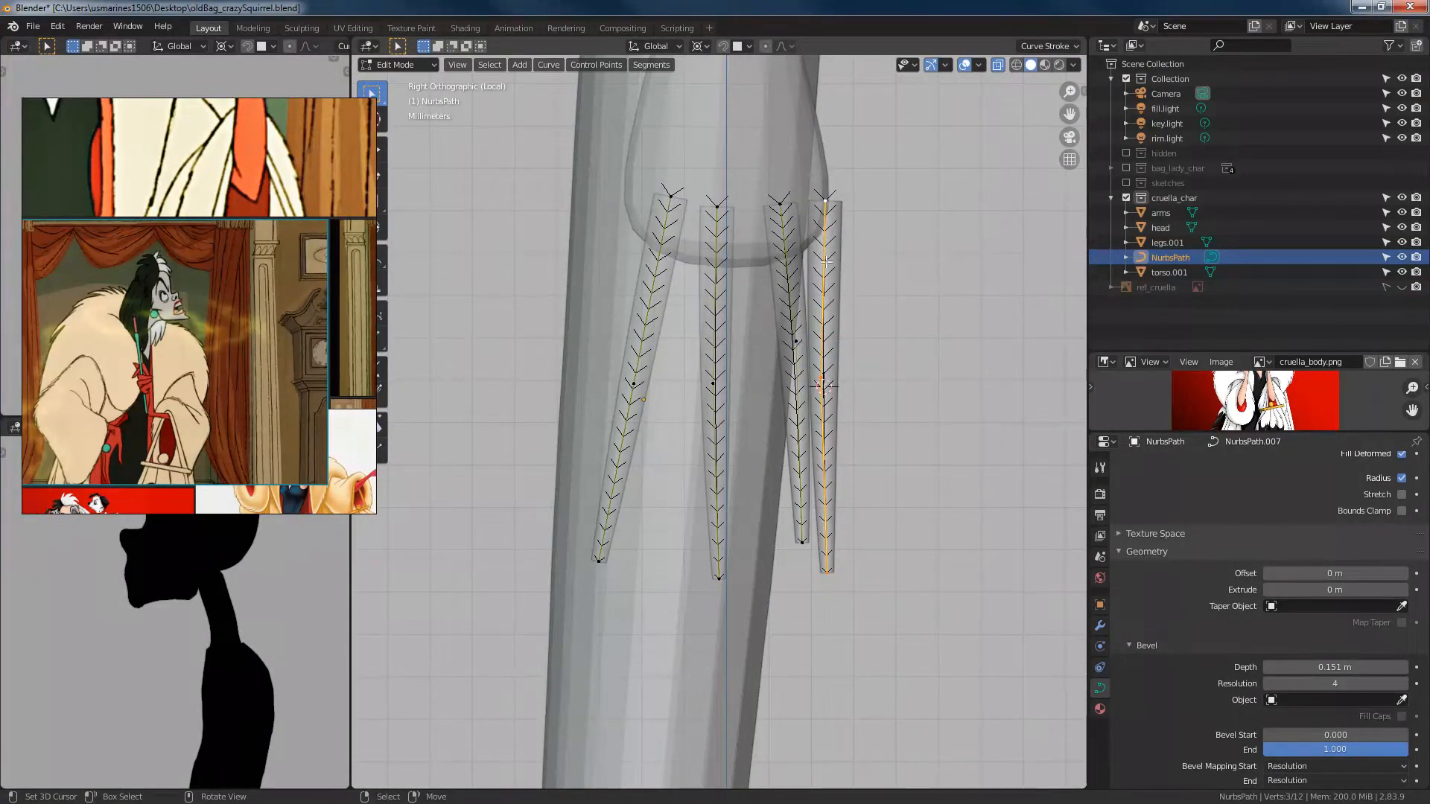
left_click(816, 198)
key("shift+s")
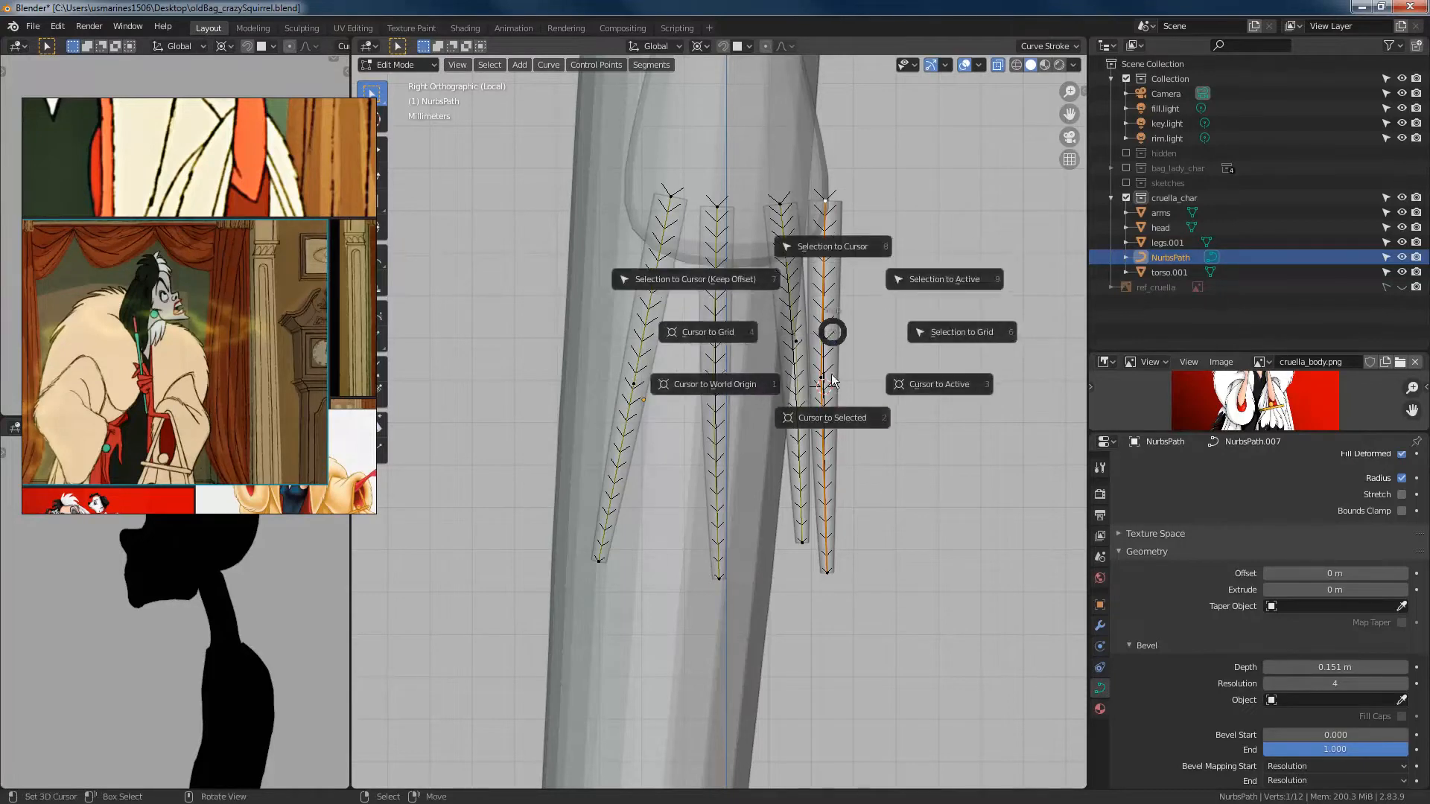
left_click(839, 429)
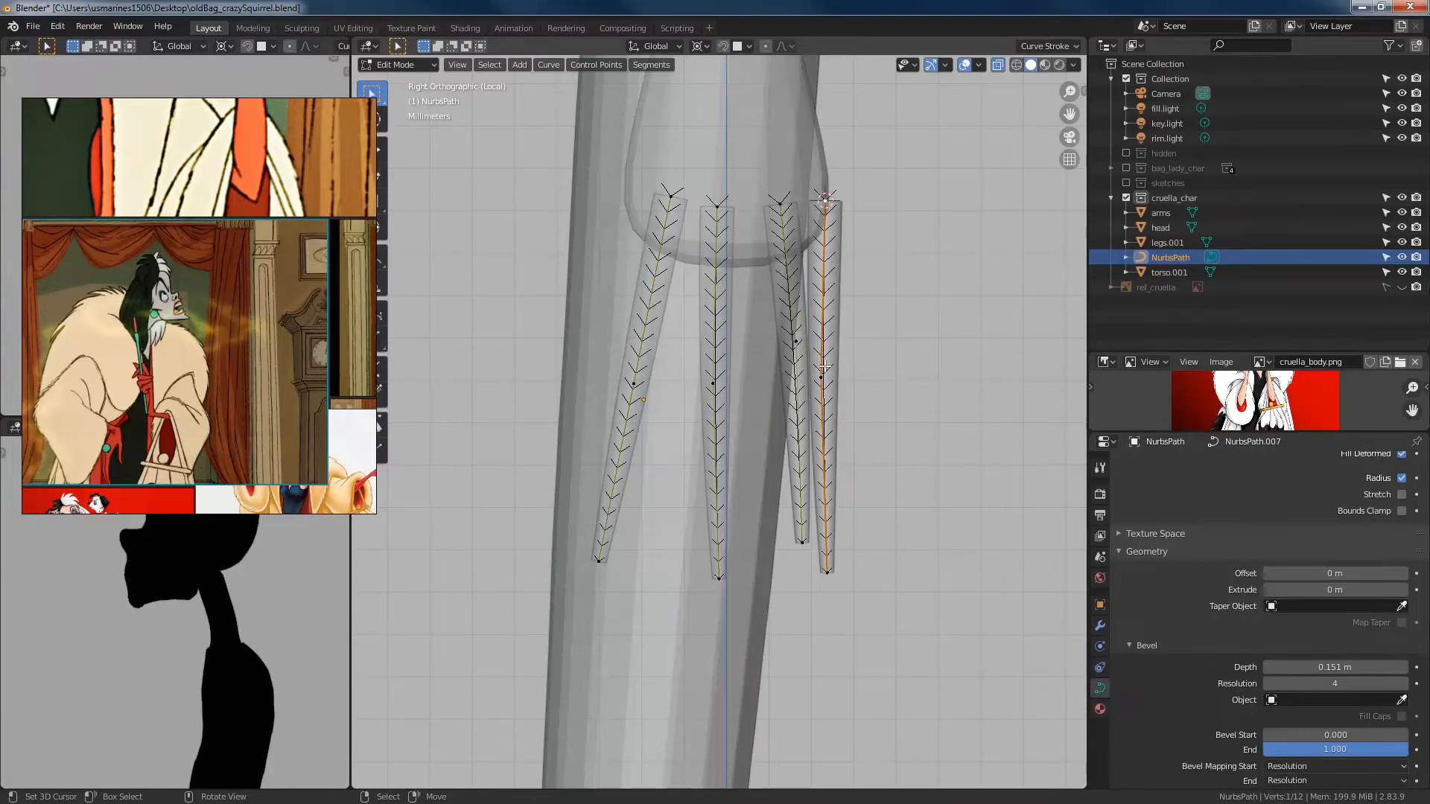
Step: Swing the whole fourth strand backward about the 3D cursor and move its top point about 0.002 m forward and 0.001 m up
key("ctrl+l")
key("r")
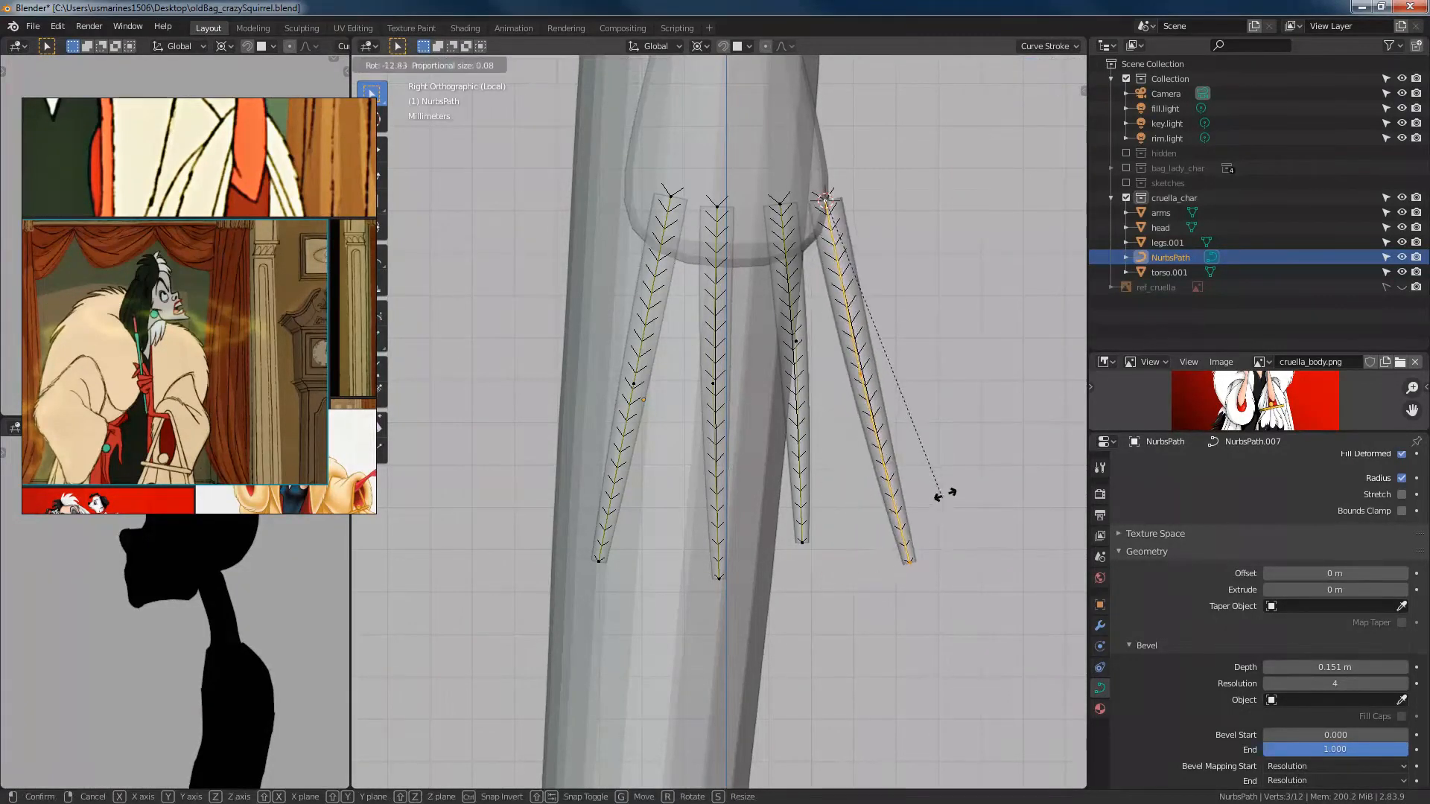
left_click(921, 428)
left_click(830, 211)
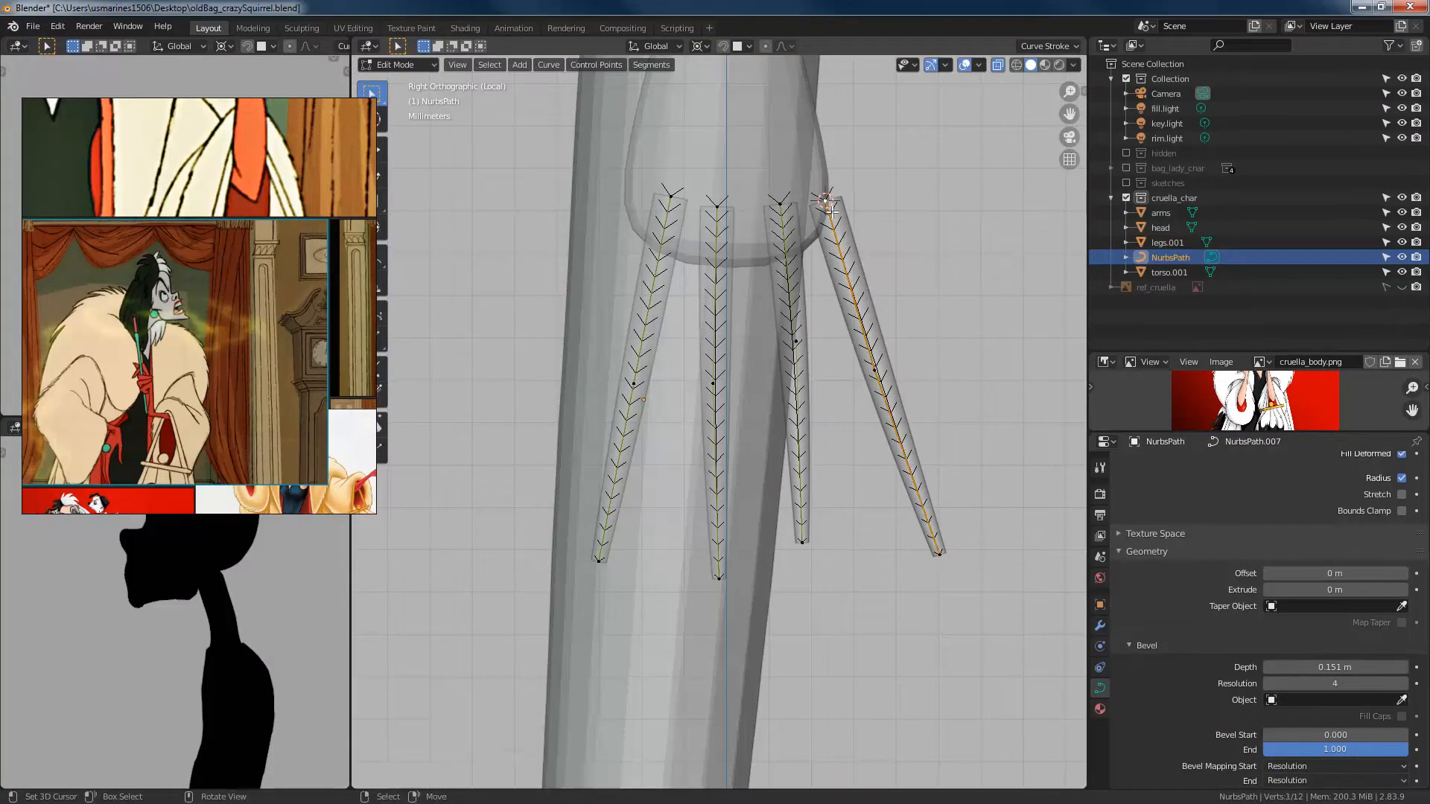
key("g")
left_click(822, 207)
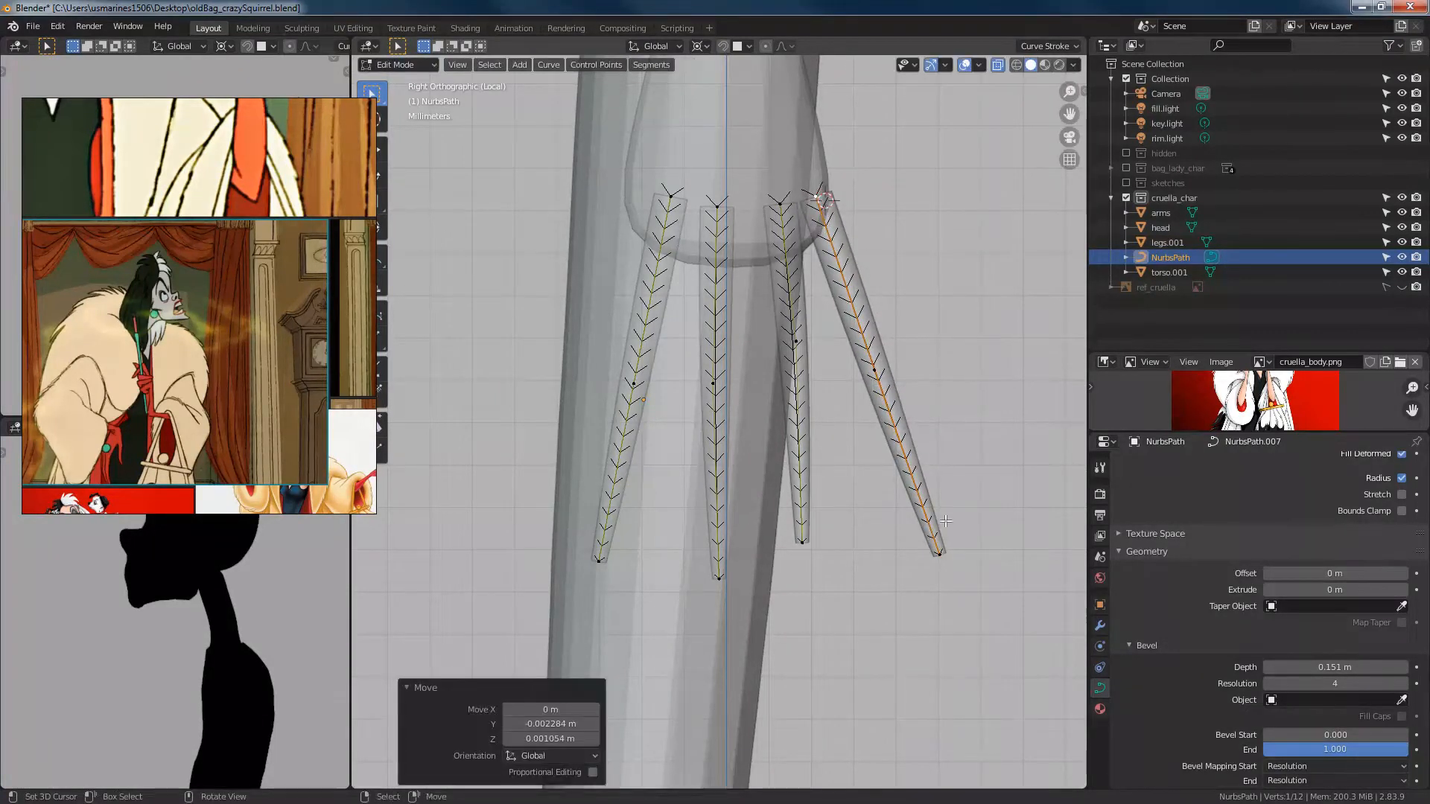
Step: Shorten the fourth strand by moving its end point about 0.013 m forward and 0.032 m up and its middle point 0.007 m forward and 0.015 m up
right_click(945, 543)
key("g")
left_click(890, 408)
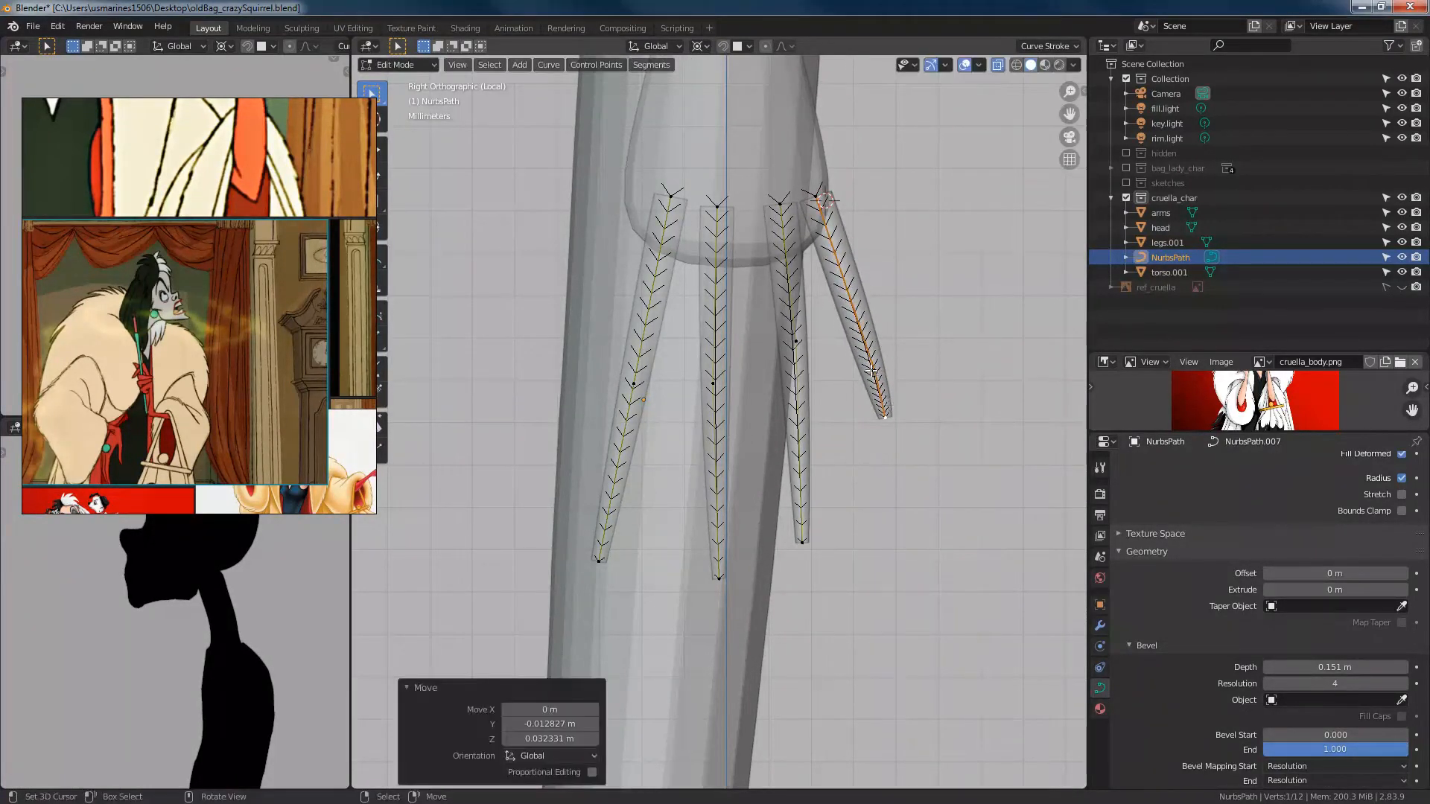
right_click(867, 358)
key("g")
left_click(838, 290)
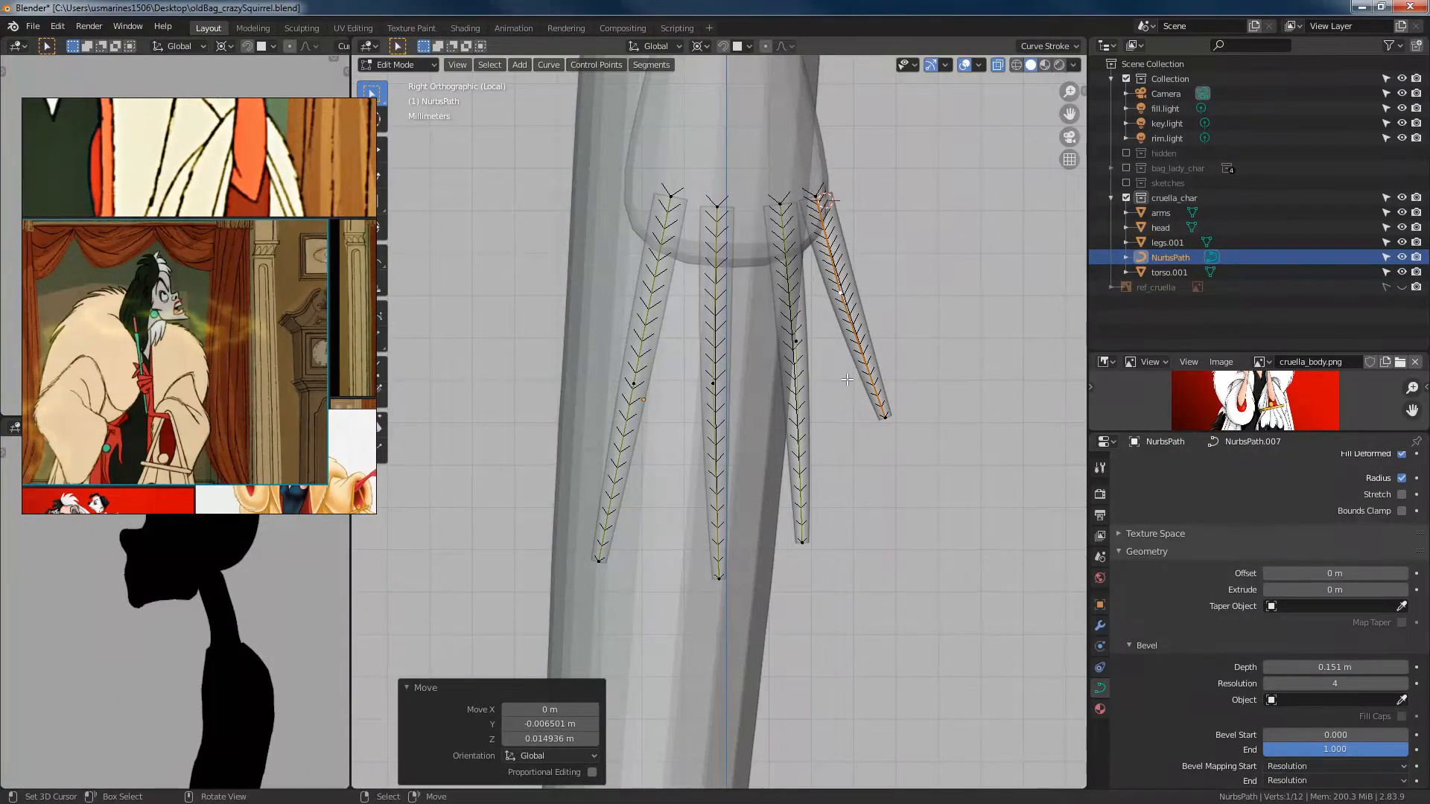
Step: Refine the fourth strand, moving its end point about 0.001 m backward and 0.002 m down and its middle point 0.002 m backward and 0.004 m down
right_click(887, 410)
key("g")
left_click(884, 397)
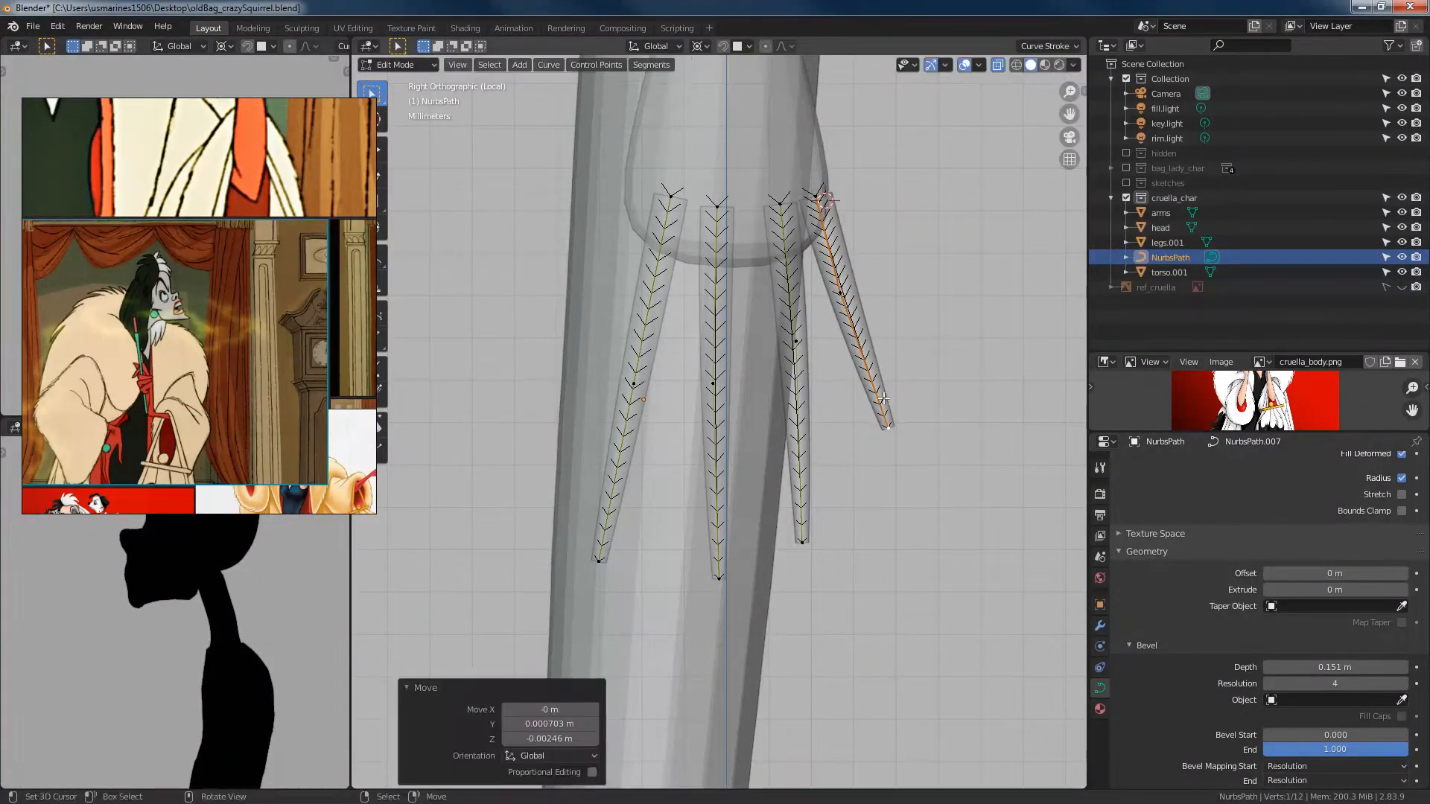
right_click(842, 288)
key("g")
left_click(852, 305)
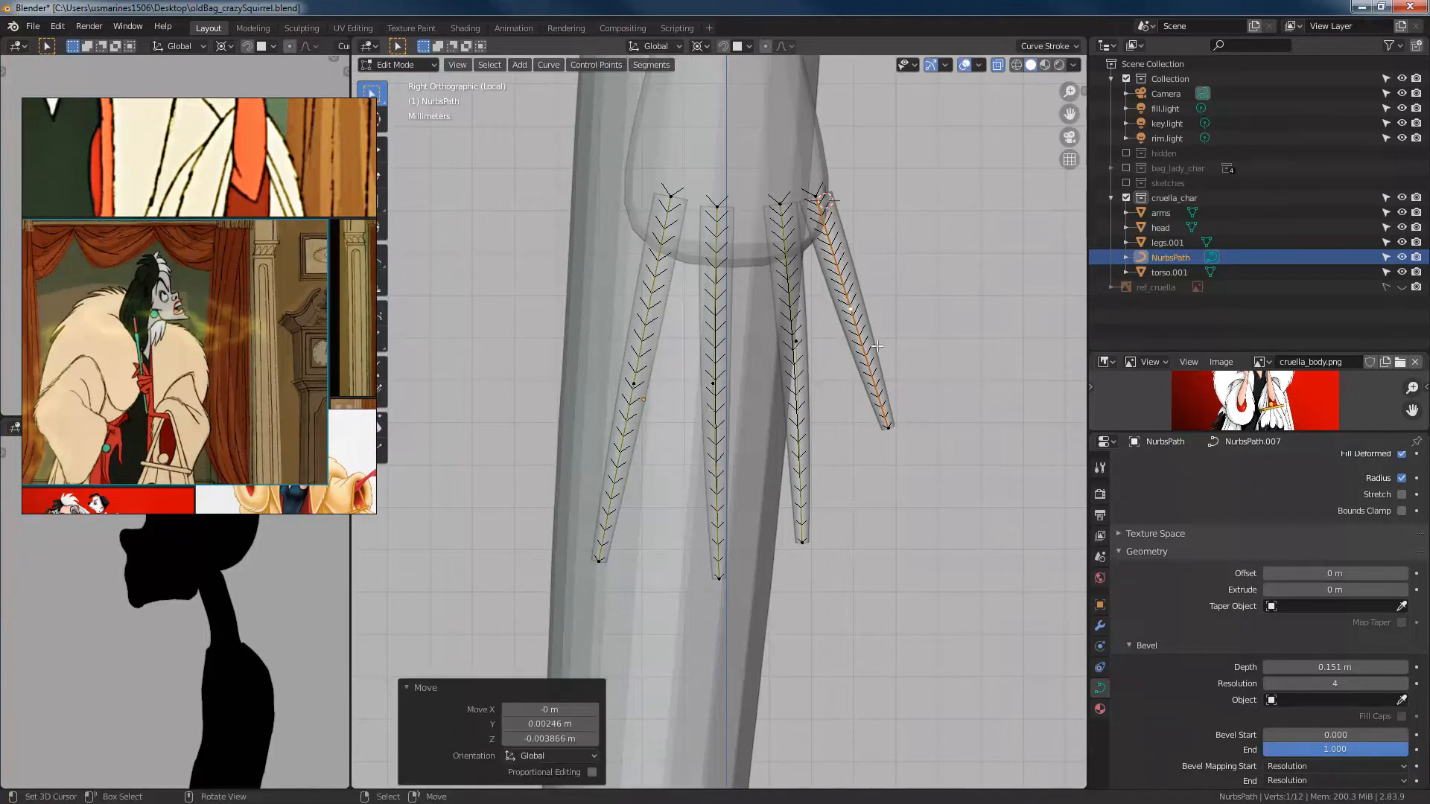
Step: Move the third strand's middle and top points about 0.003 m forward each, and its end point about 0.002 m forward and 0.006 m up
right_click(797, 343)
key("g")
left_click(788, 366)
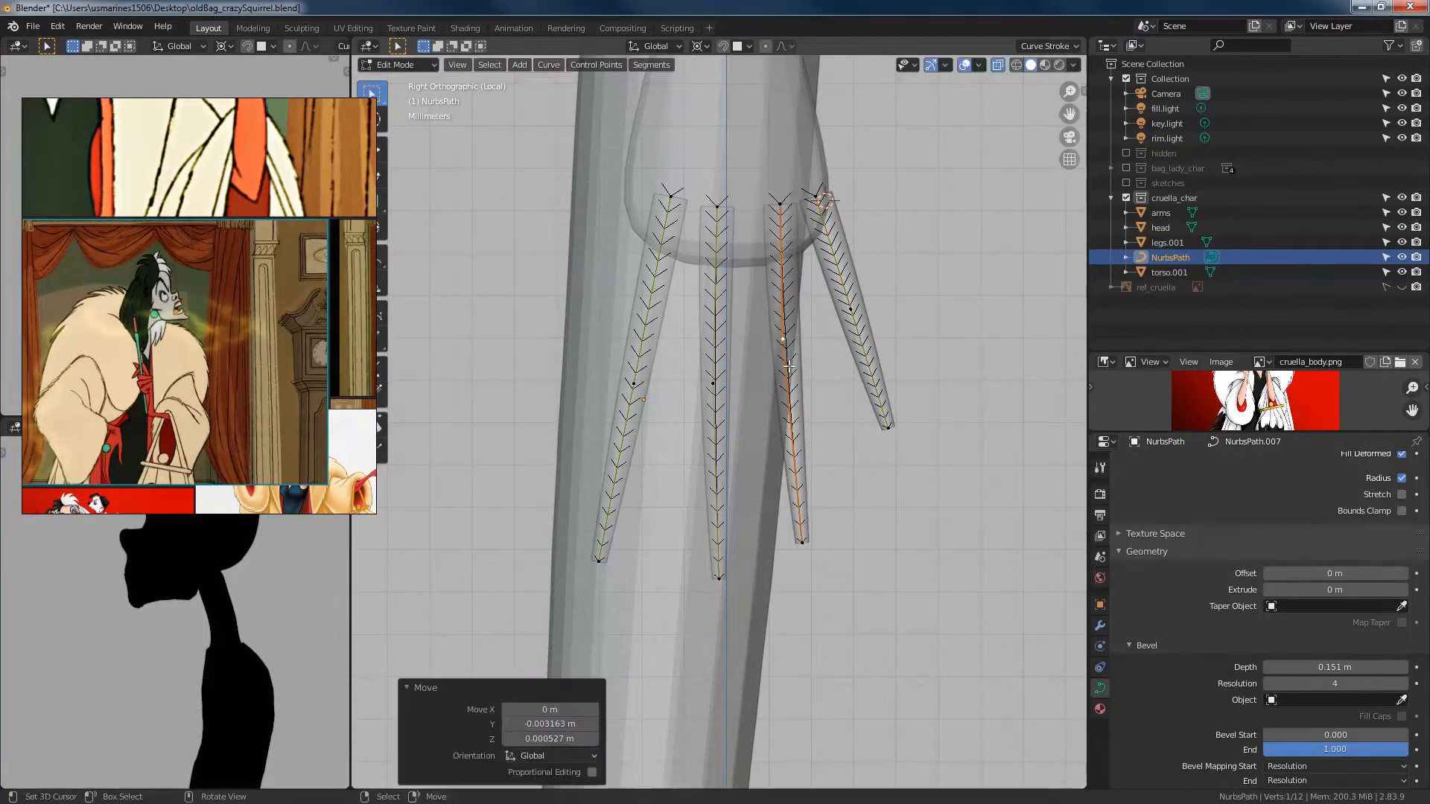
right_click(805, 552)
key("g")
left_click(797, 525)
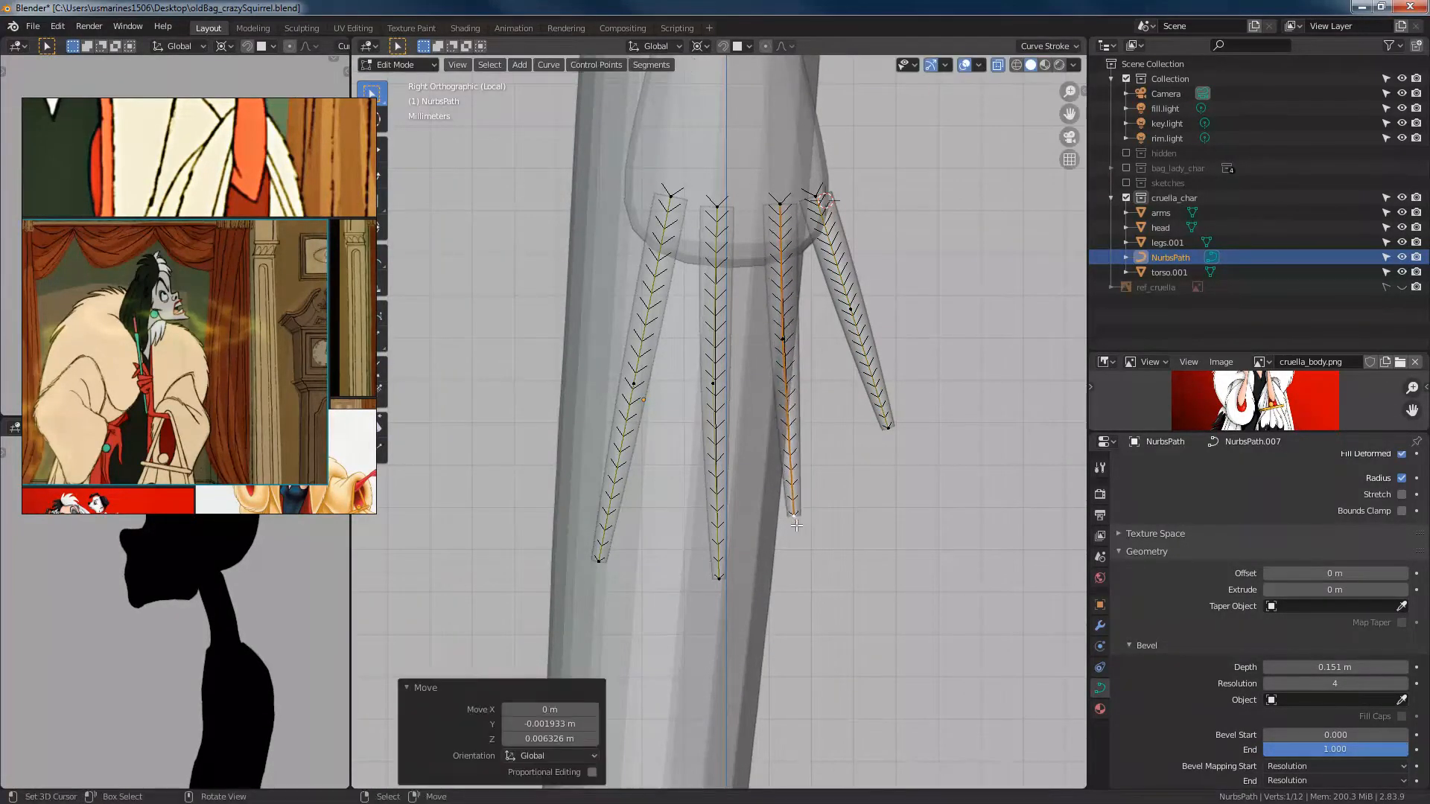
right_click(778, 201)
key("g")
left_click(765, 199)
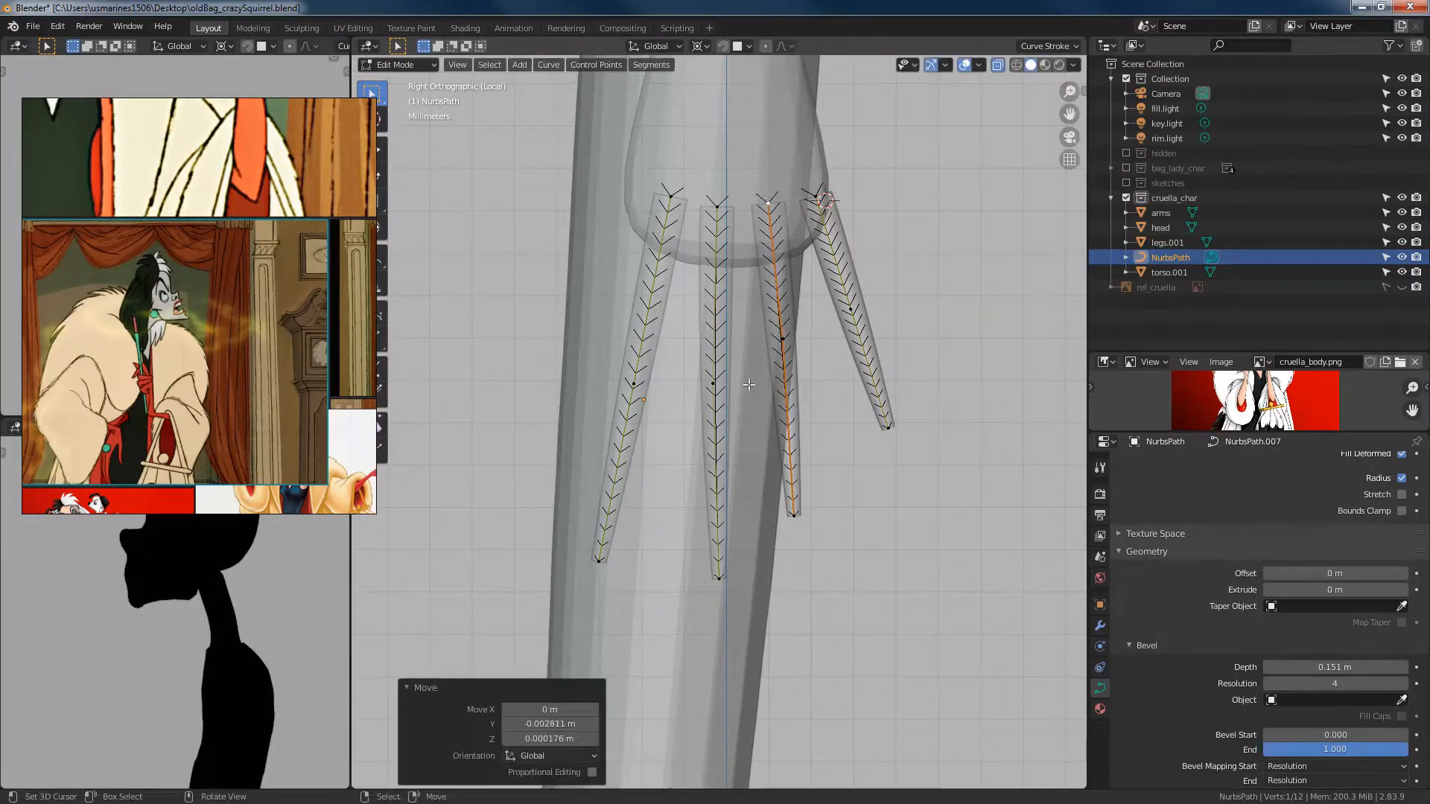
Step: Move the second strand's end point about 0.005 m forward and 0.006 m up, its middle point slightly forward and up, and its top point slightly down
right_click(720, 575)
key("g")
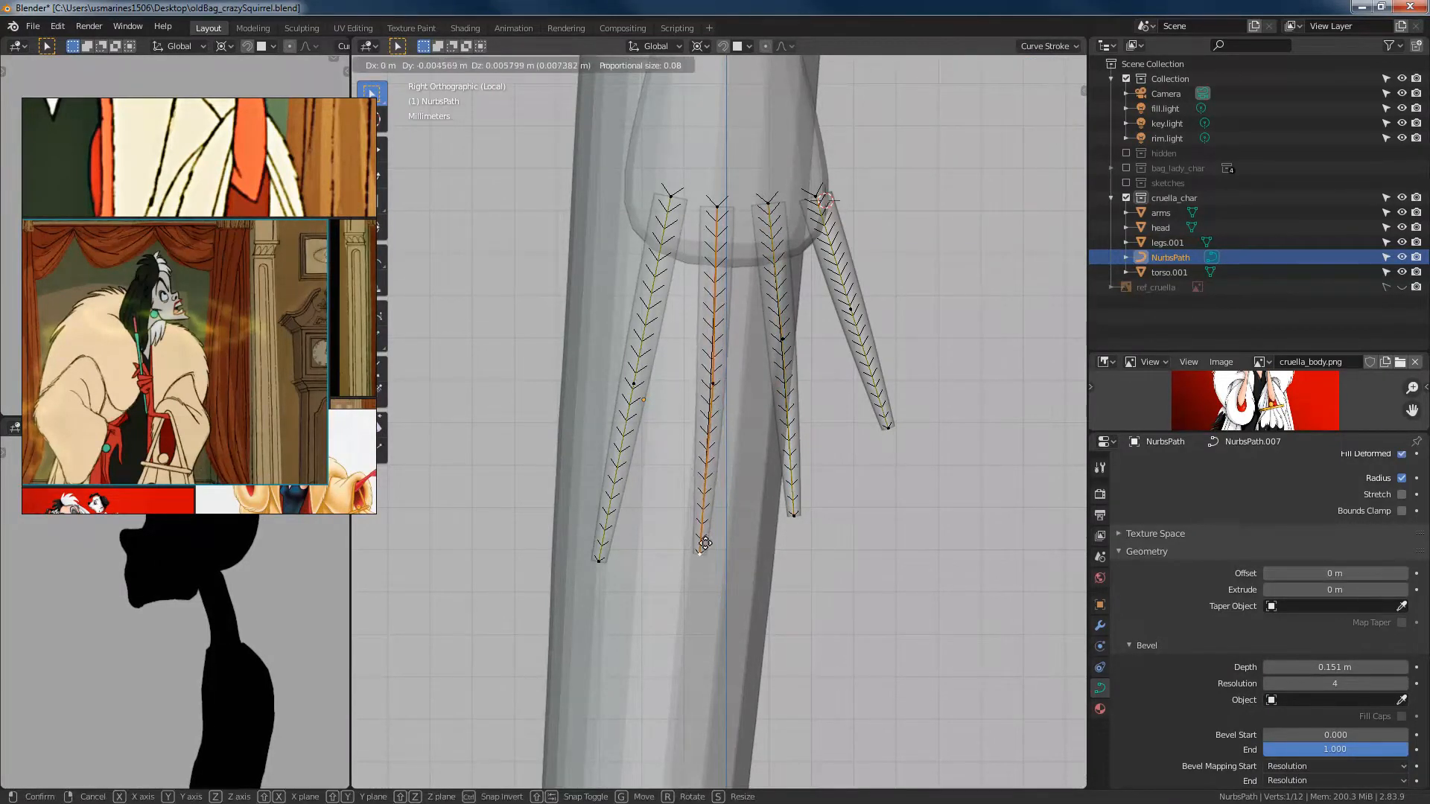
left_click(704, 545)
right_click(713, 366)
key("g")
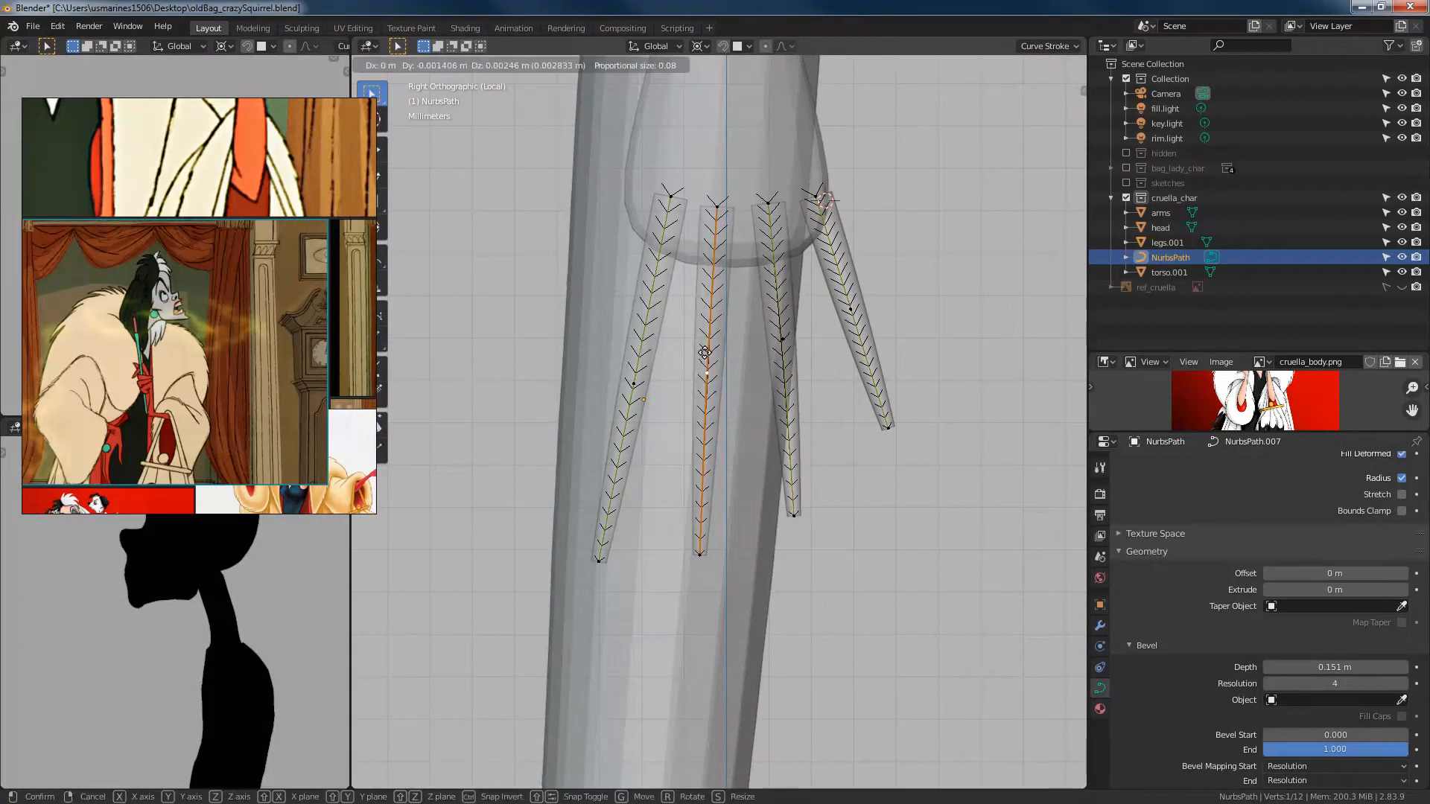
left_click(708, 358)
right_click(717, 207)
key("g")
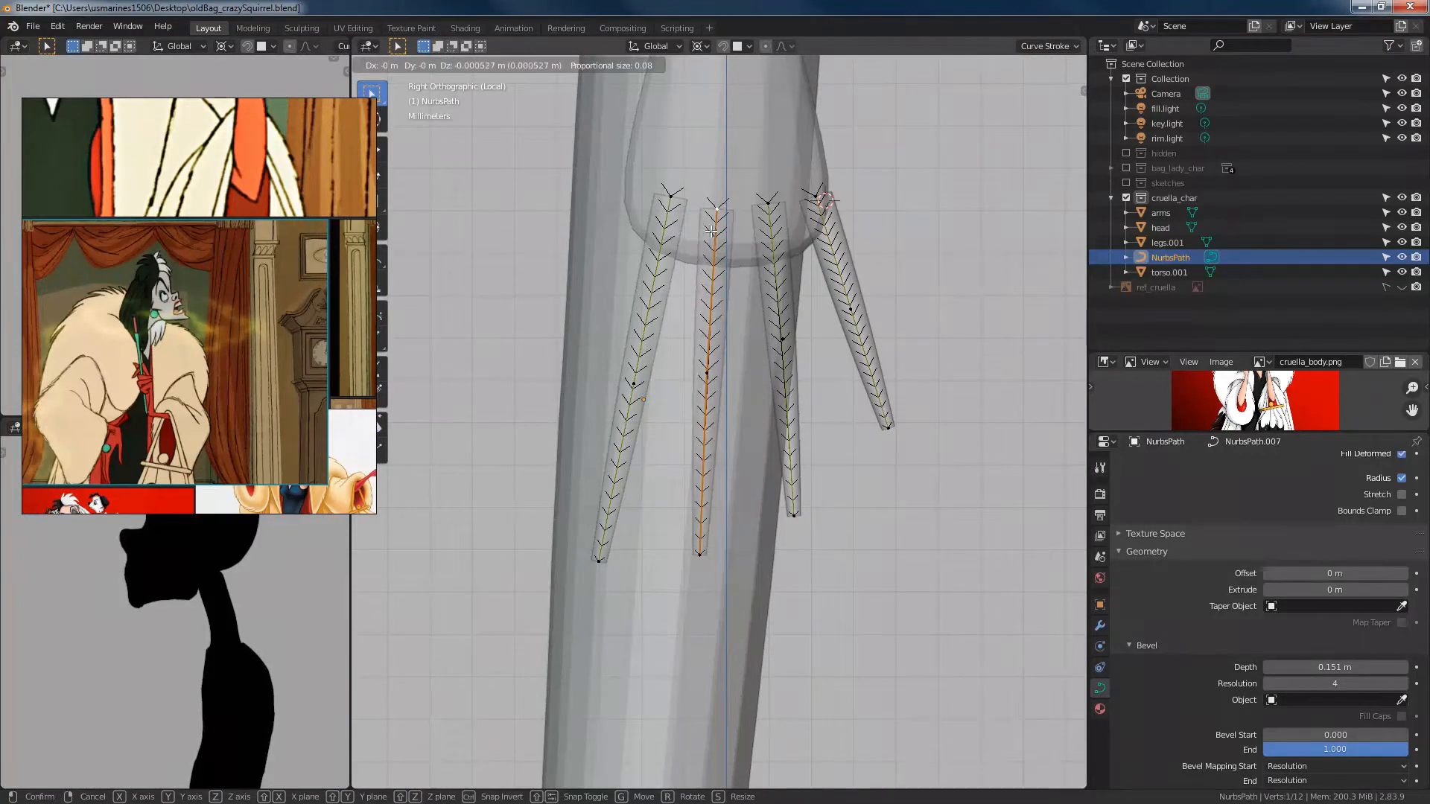
left_click(717, 211)
Step: Move the first strand's top point about 0.004 m forward and 0.001 m down, and its middle point about 0.004 m forward and slightly up
right_click(669, 196)
key("g")
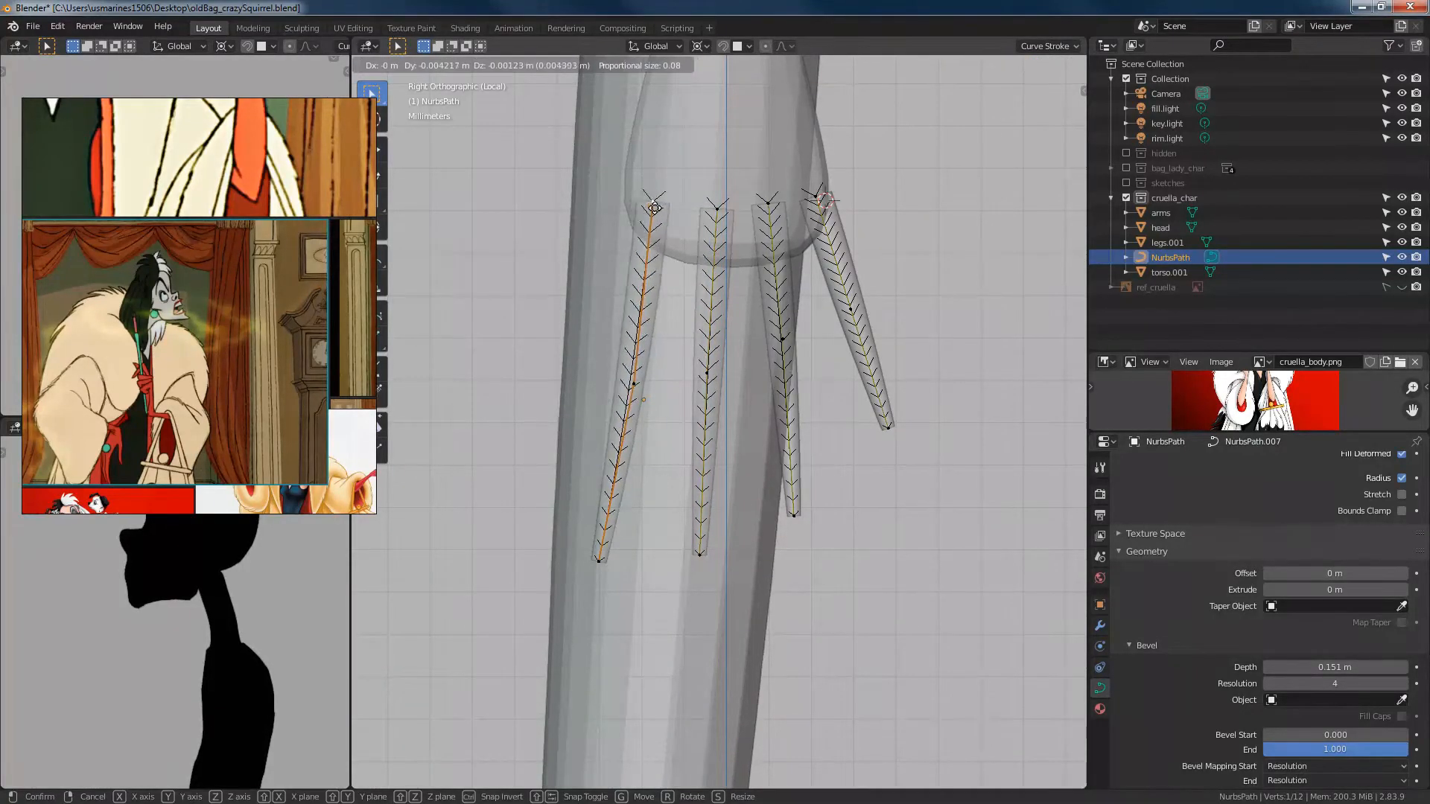
left_click(636, 526)
right_click(634, 384)
key("g")
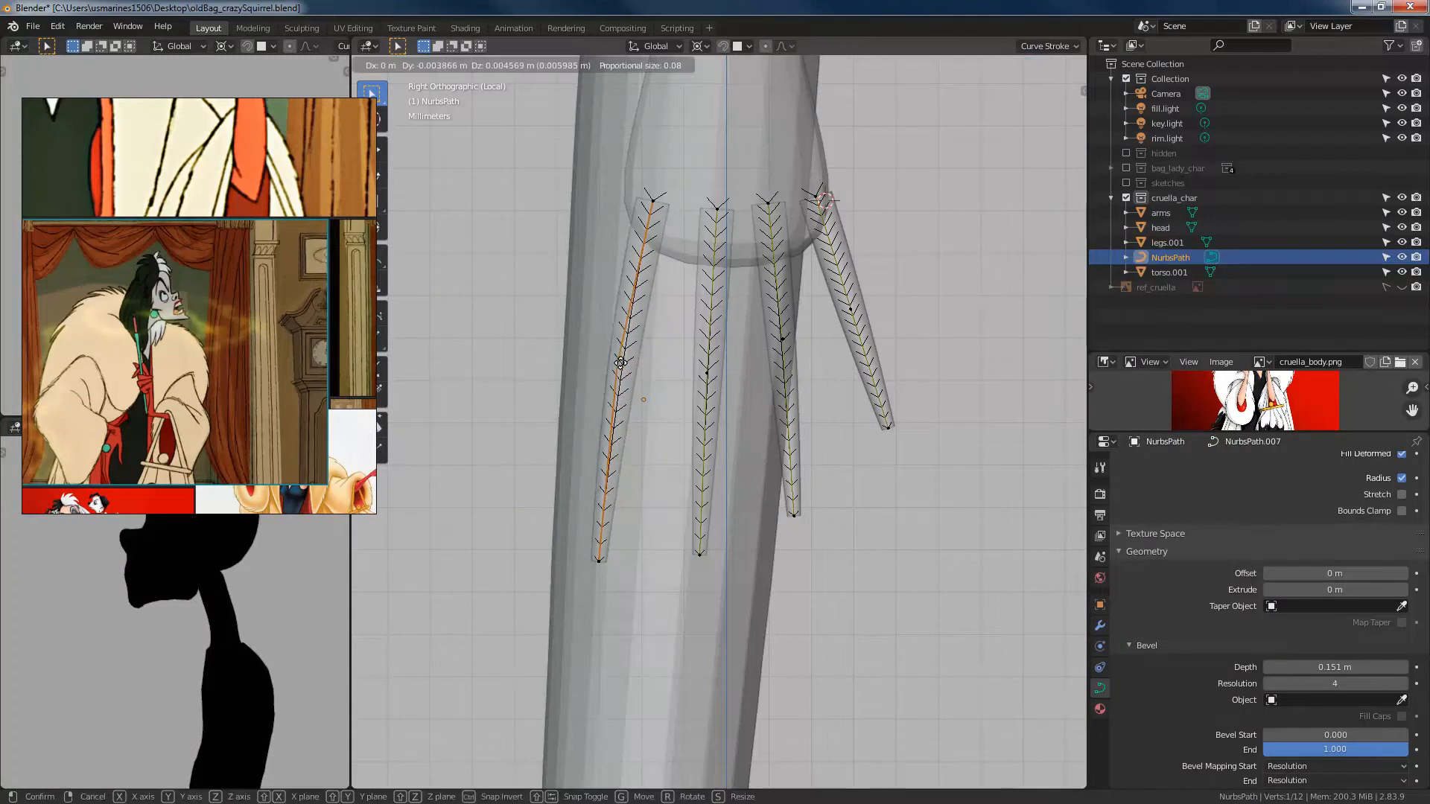
left_click(638, 507)
Step: Shorten the first strand by raising its end point about 0.016 m in total and moving its middle point about 0.001 m backward and 0.004 m up
right_click(600, 555)
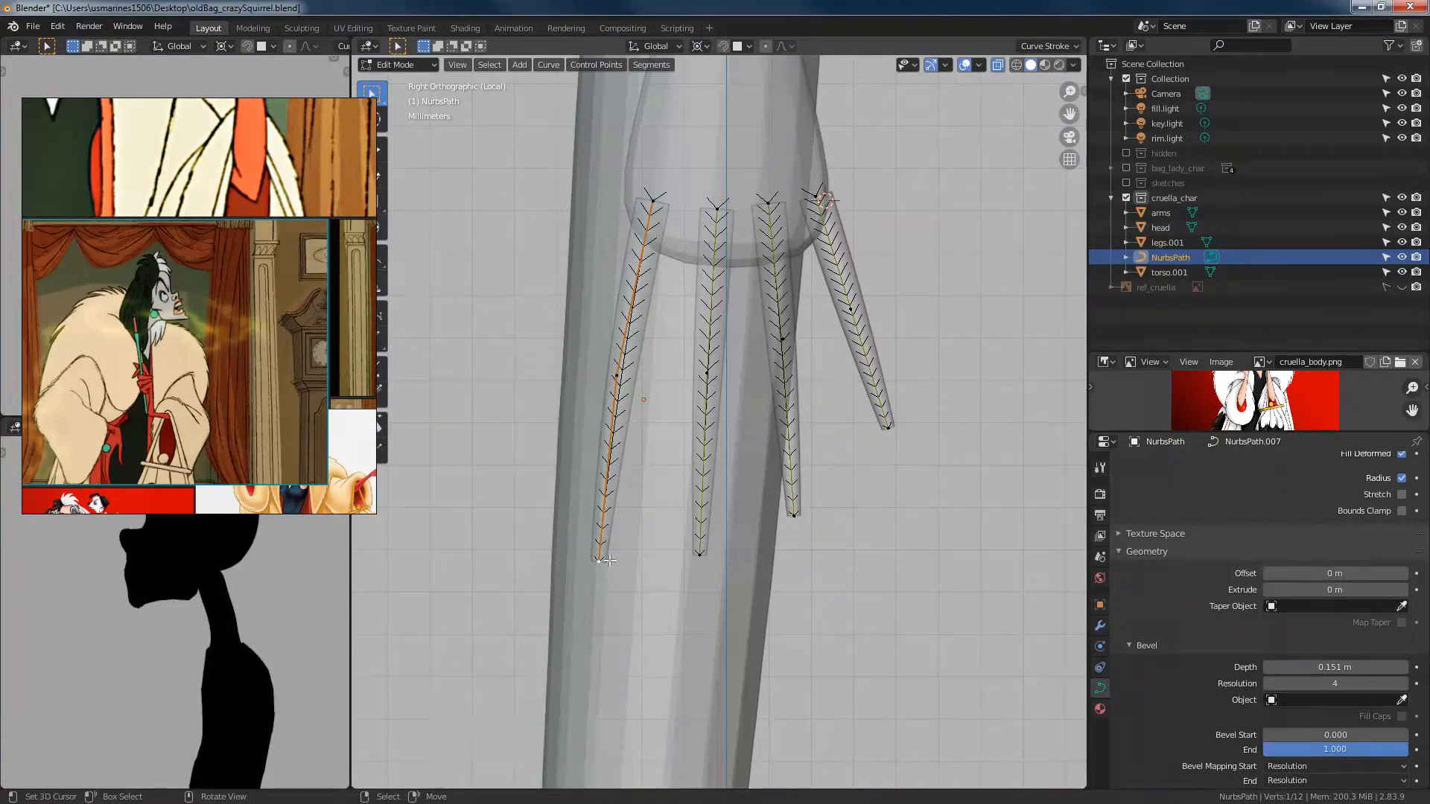
key("g")
left_click(604, 513)
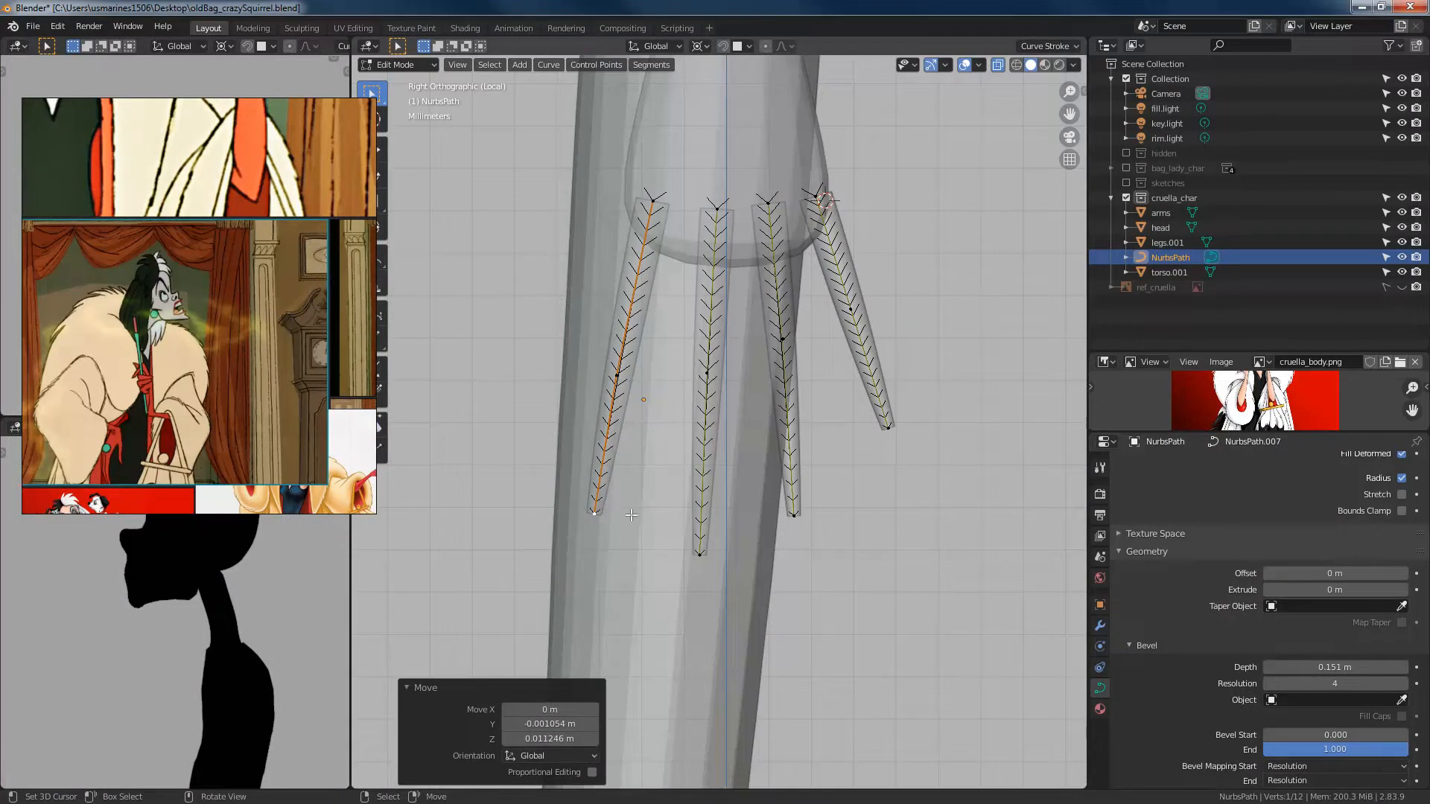
key("g")
left_click(627, 415)
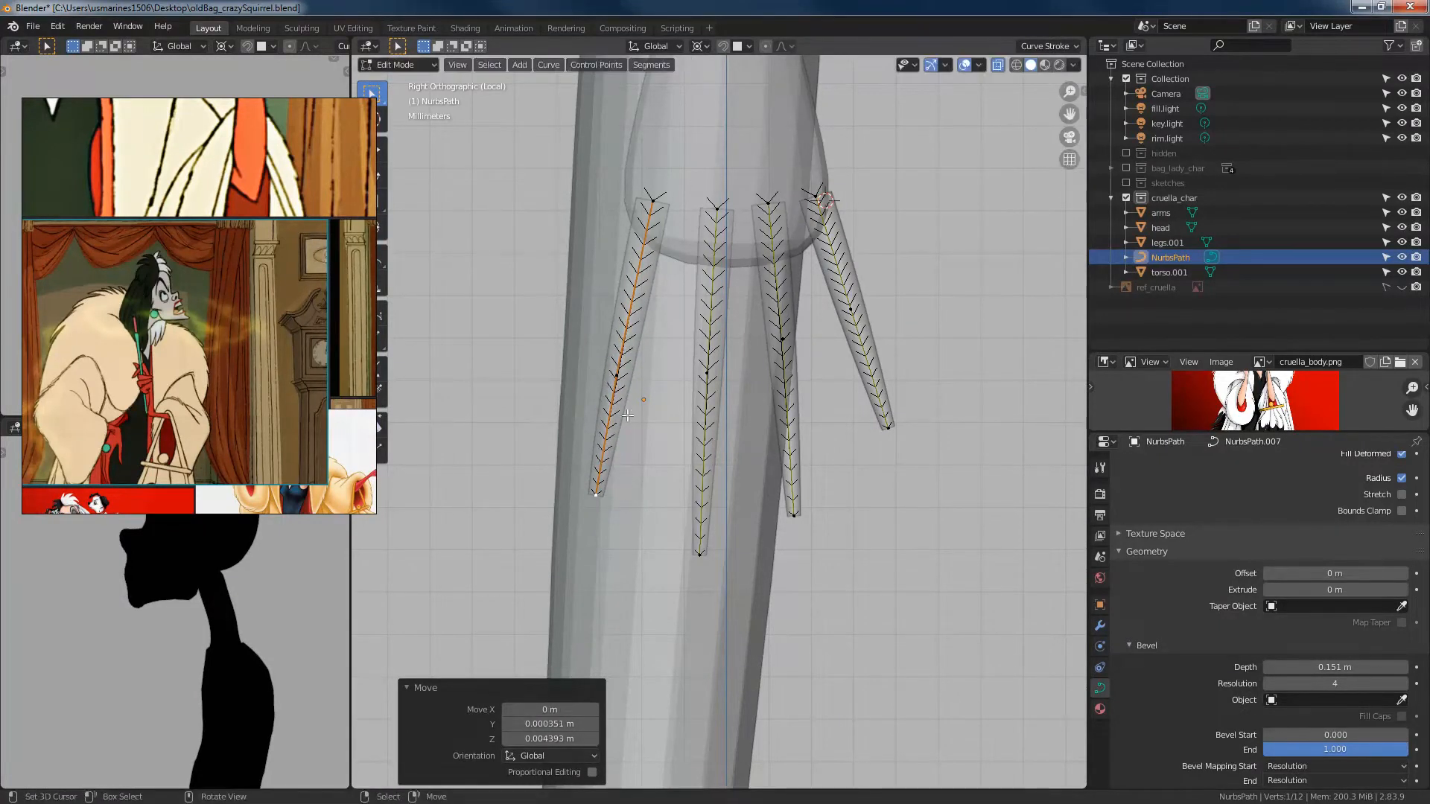
right_click(618, 370)
key("g")
left_click(622, 358)
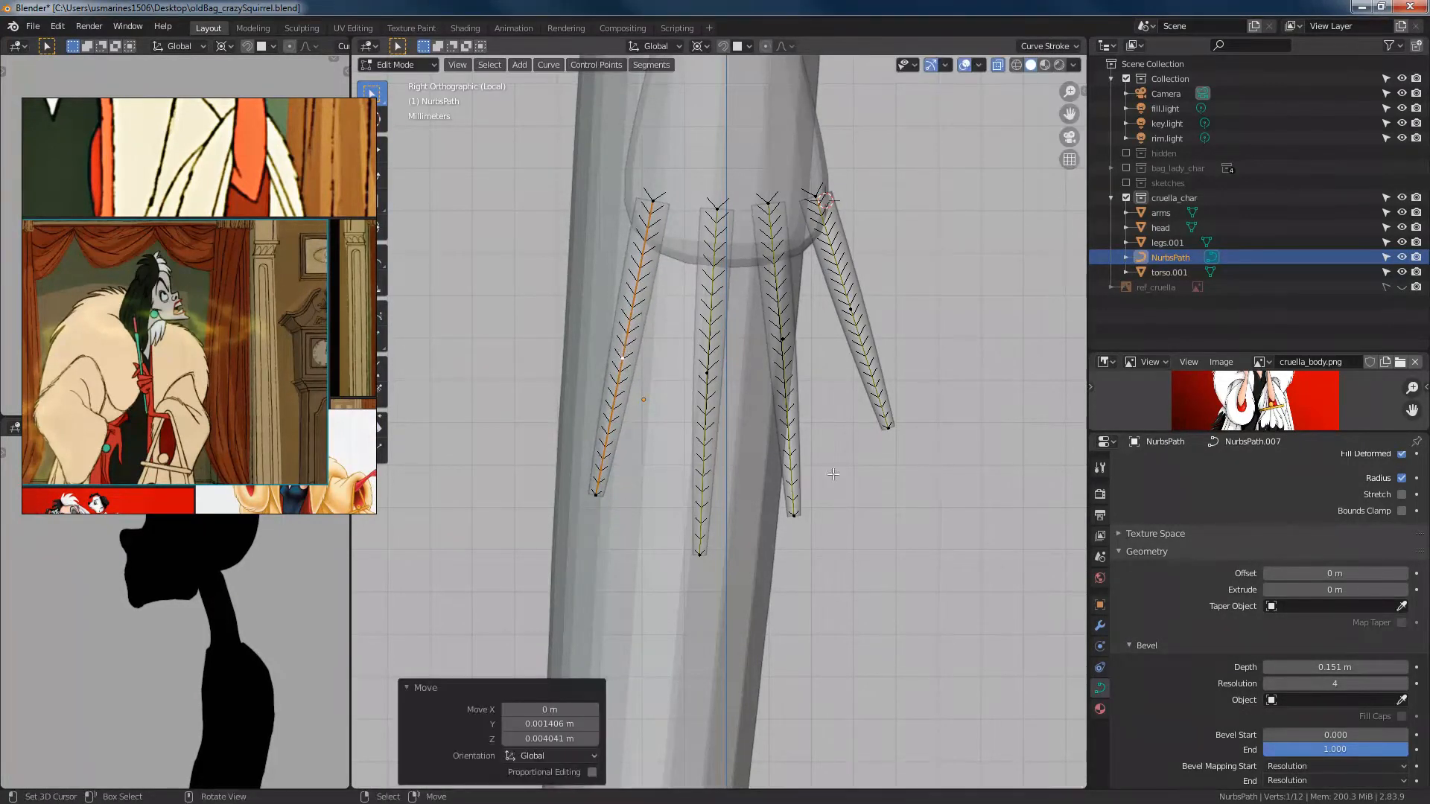
Step: Move the third strand's end point slightly backward and up, and its middle point about 0.001 m backward and 0.002 m down
right_click(794, 512)
key("g")
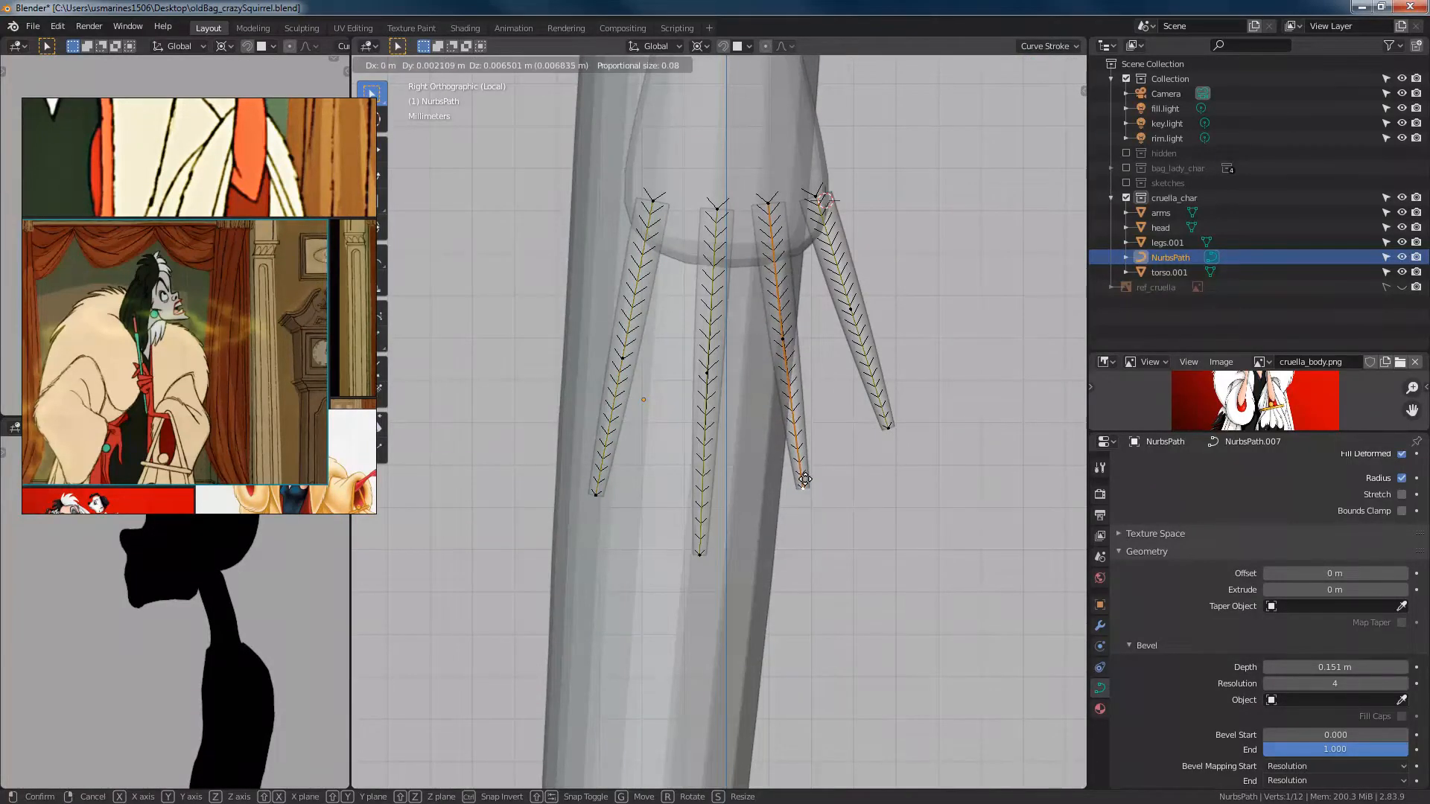
left_click(804, 499)
right_click(775, 347)
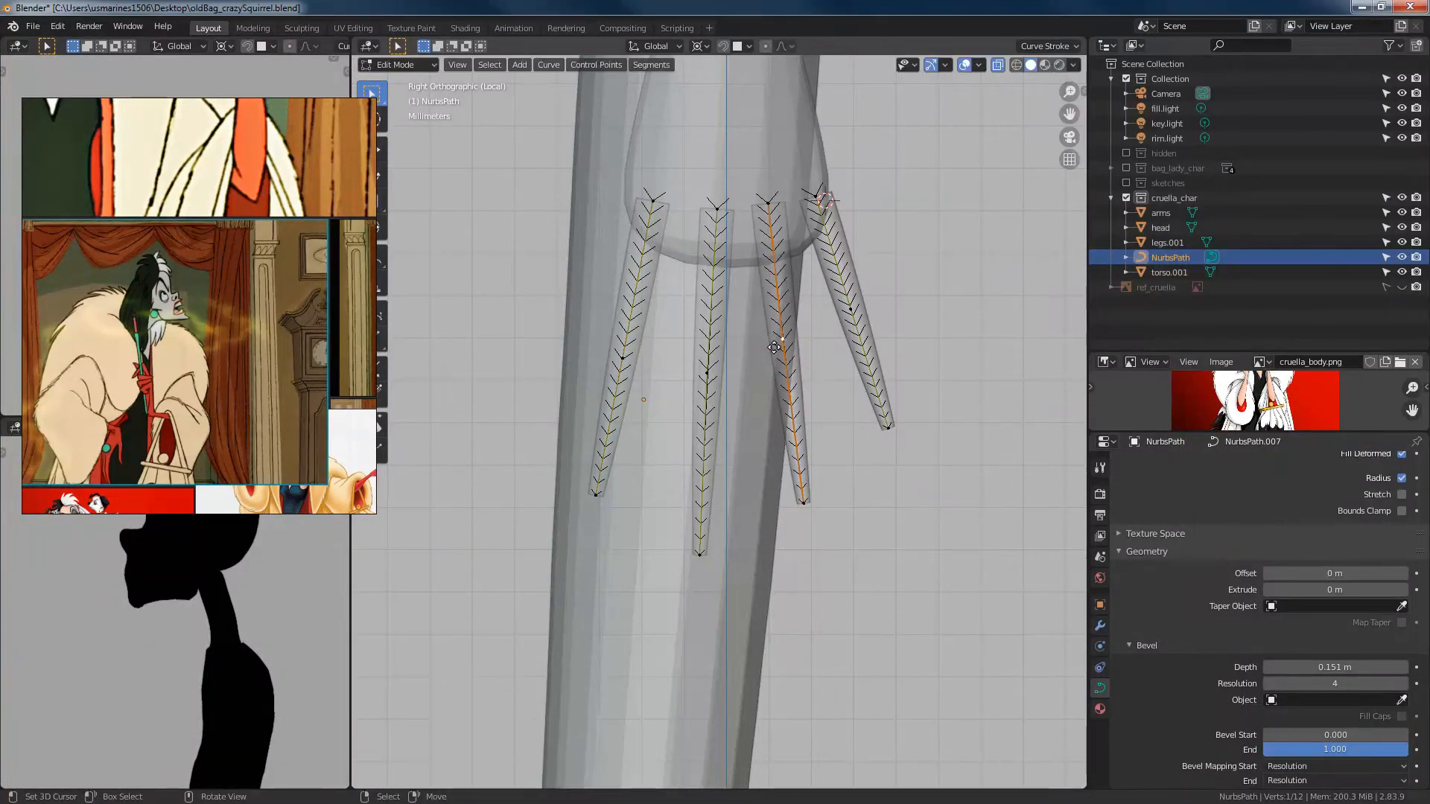
key("g")
left_click(779, 357)
Step: Duplicate the whole first strand and place the copy about 0.022 m forward and 0.043 m up from the original
scroll(772, 381, "down", 1)
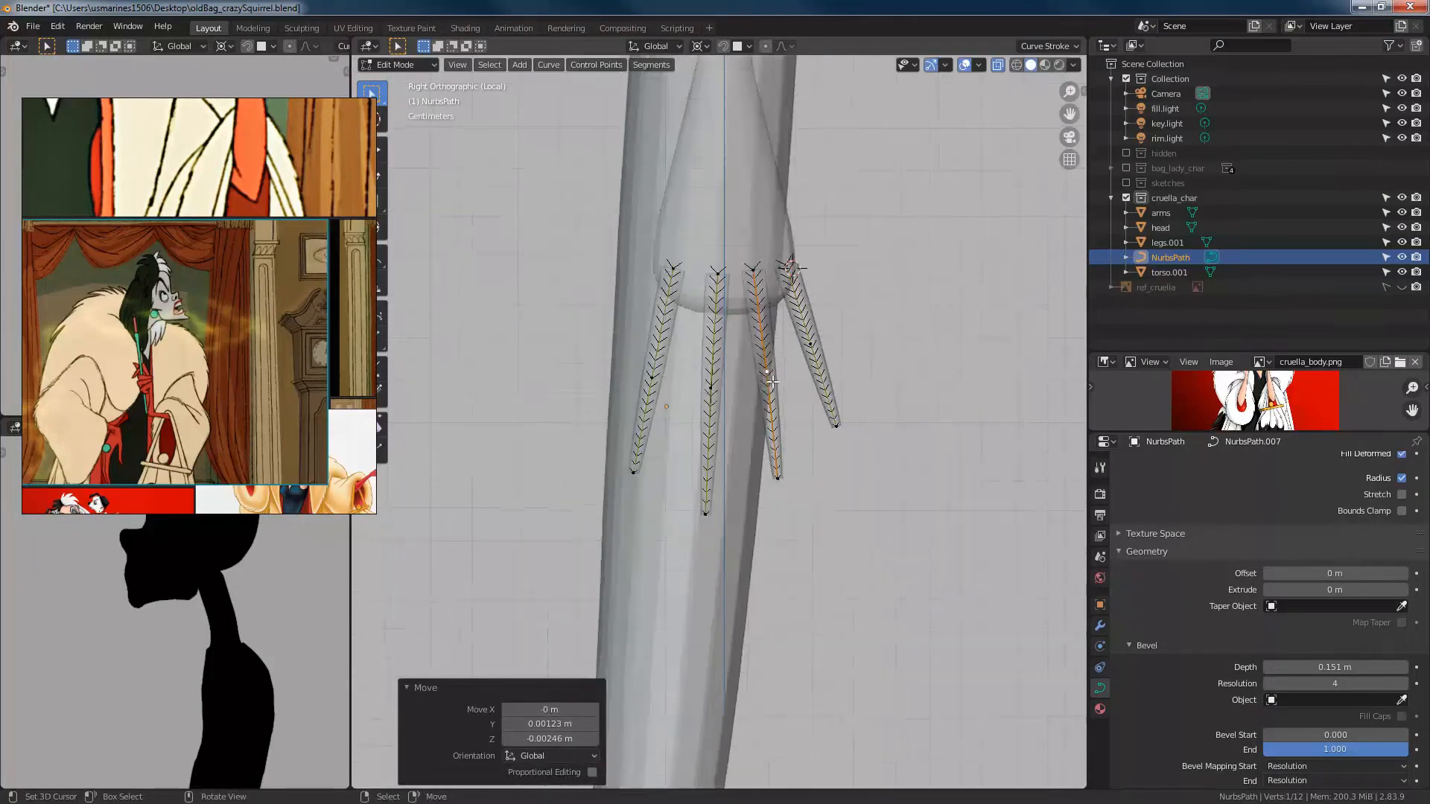
scroll(772, 381, "down", 5)
scroll(749, 500, "up", 3)
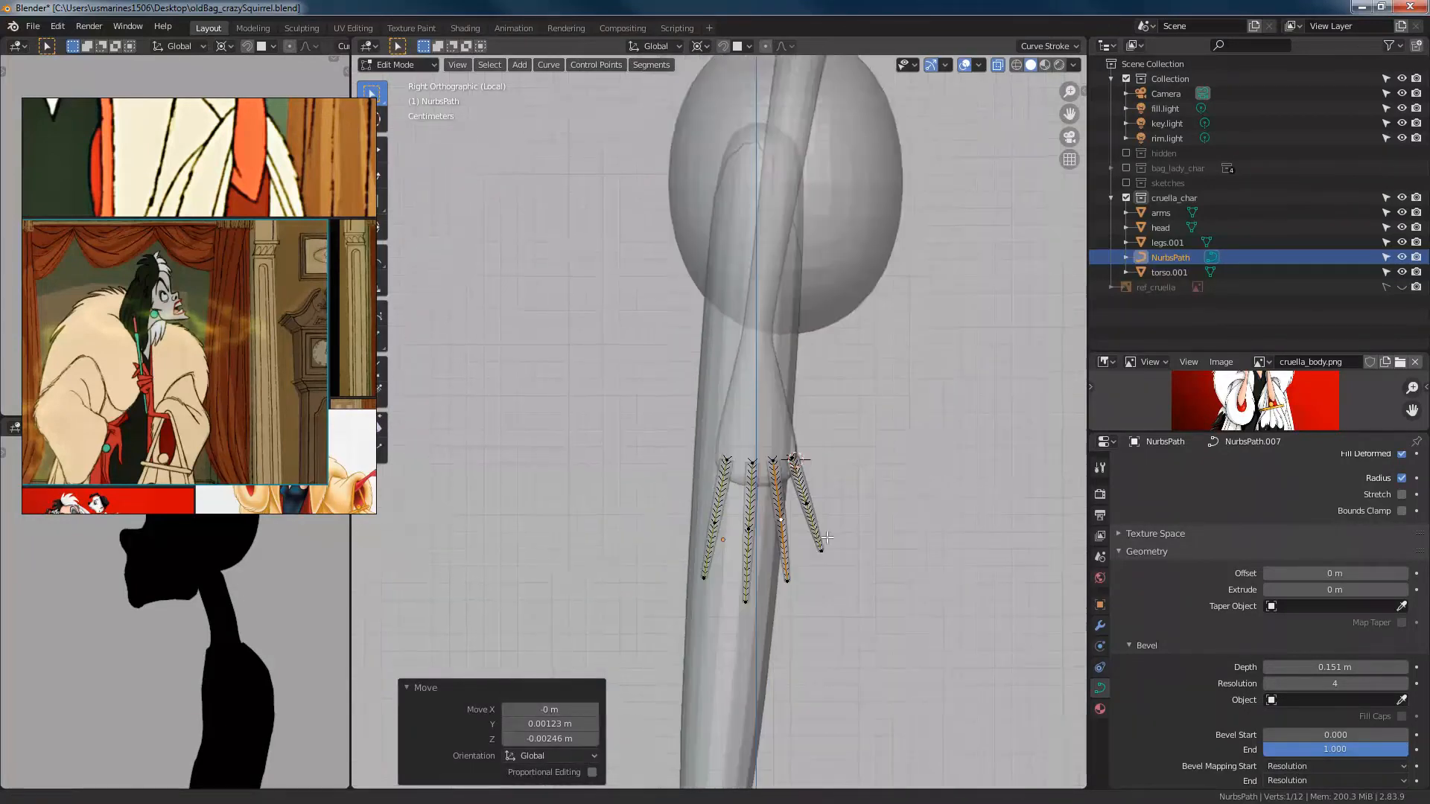
left_click(720, 523)
key("l")
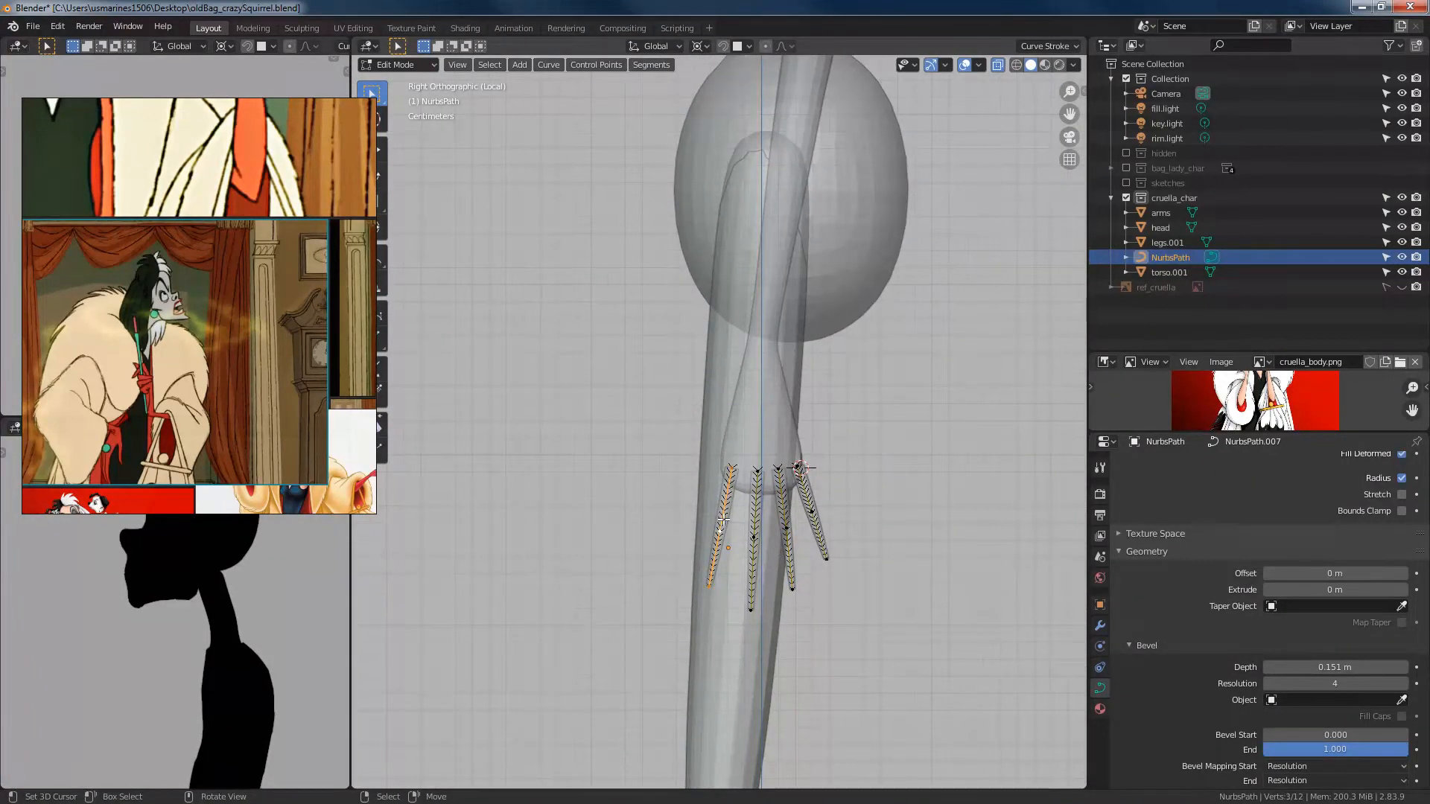
key("shift+d")
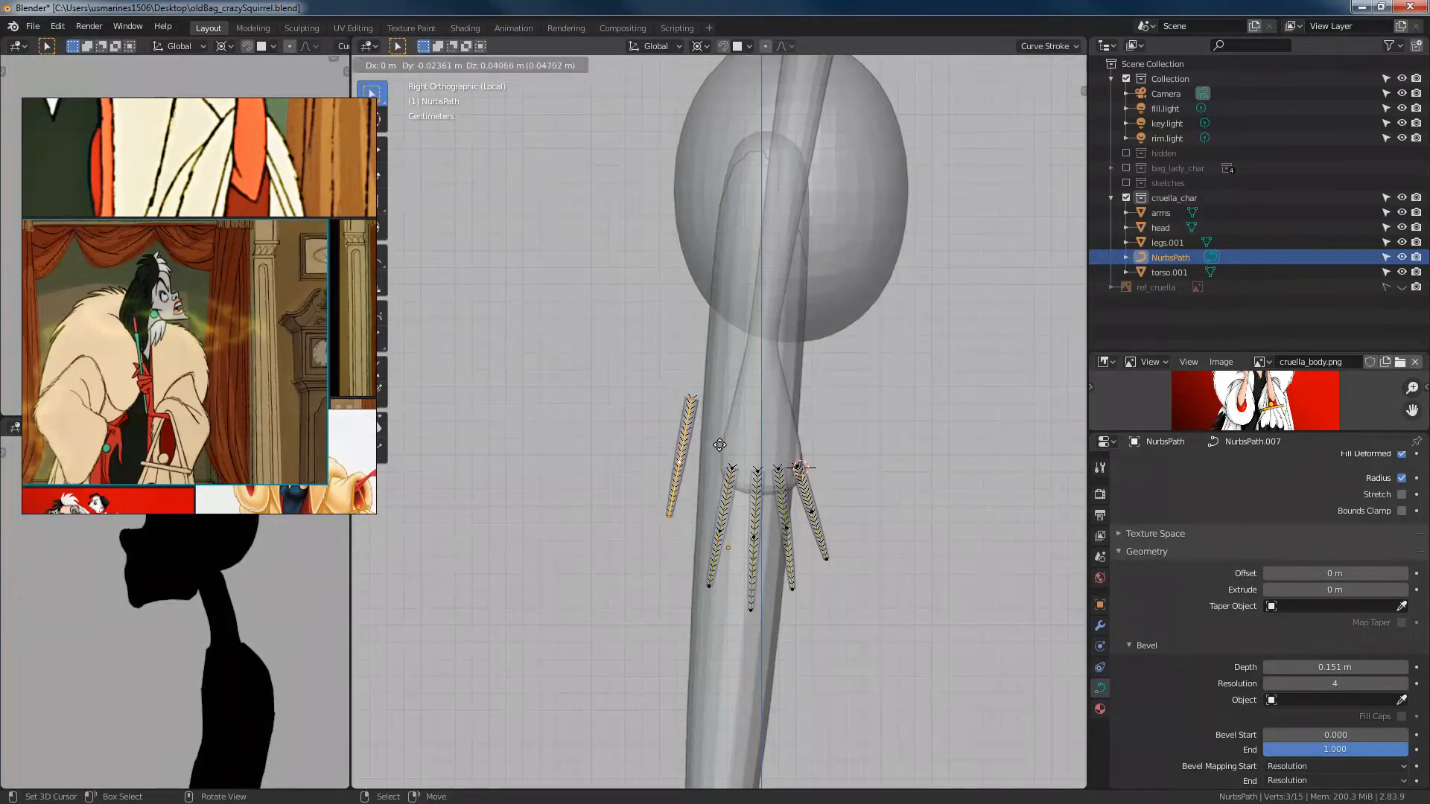
left_click(722, 448)
Step: In front view, move the duplicated strand about 0.021 m toward negative X and 0.027 m down
key("KP_1")
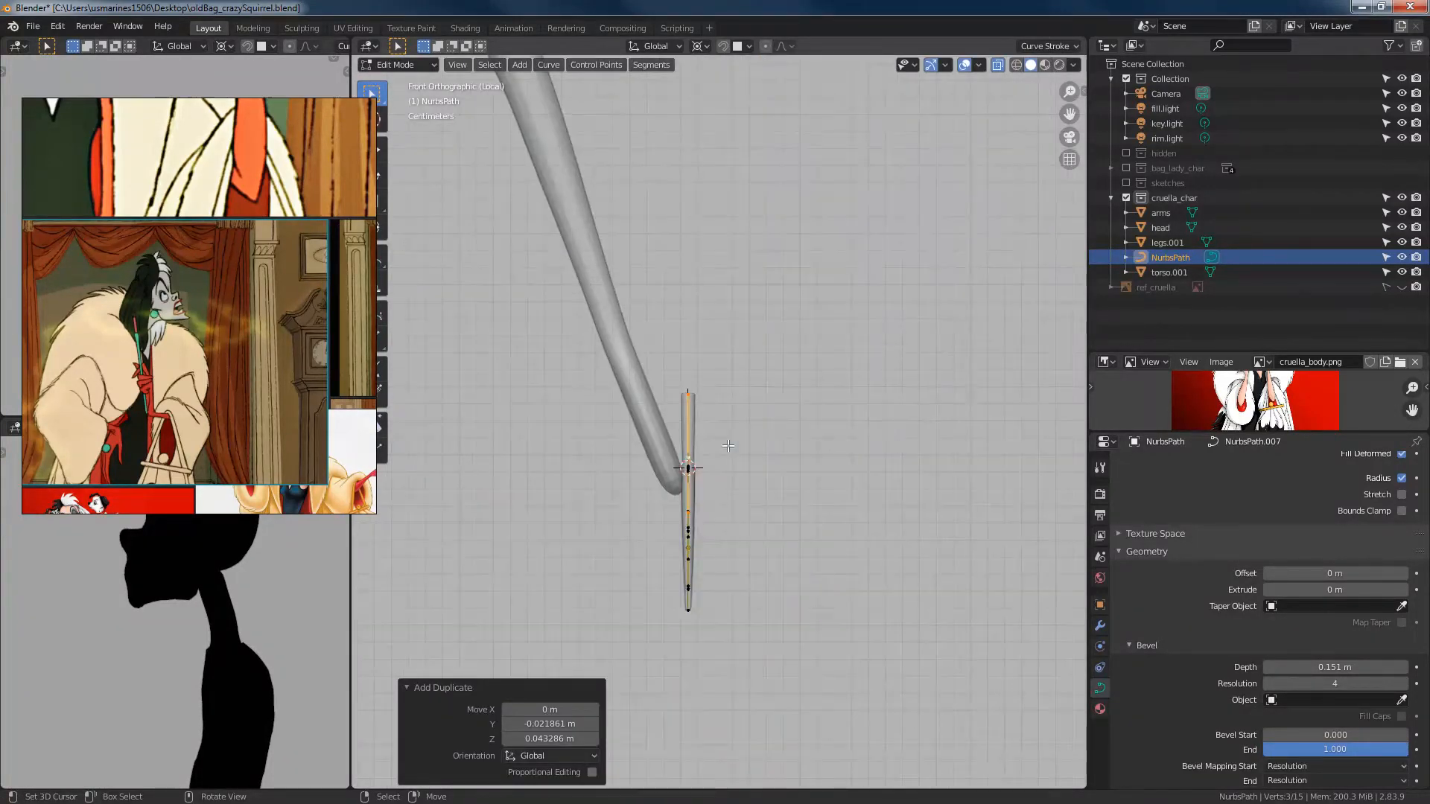
scroll(761, 424, "up", 1)
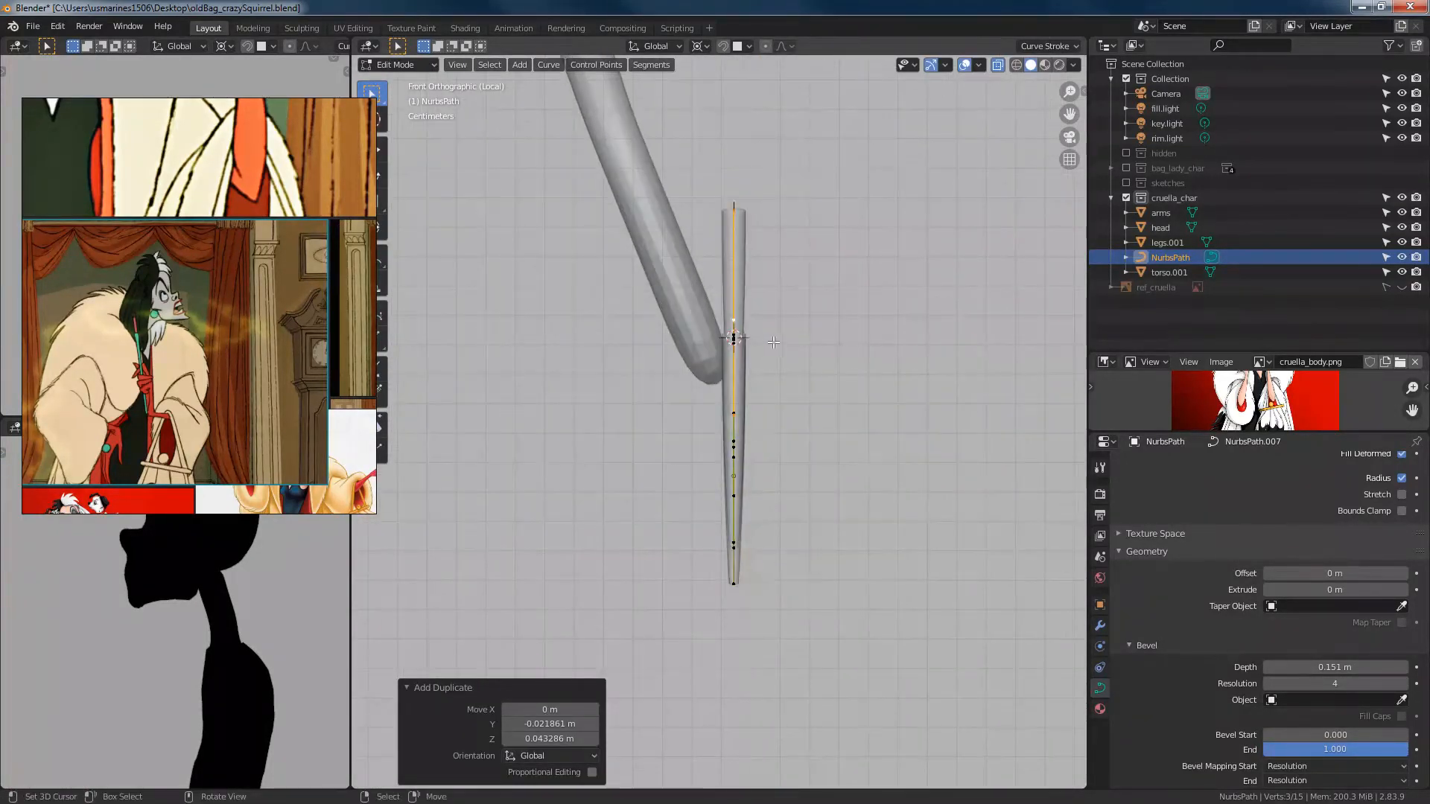
key("g")
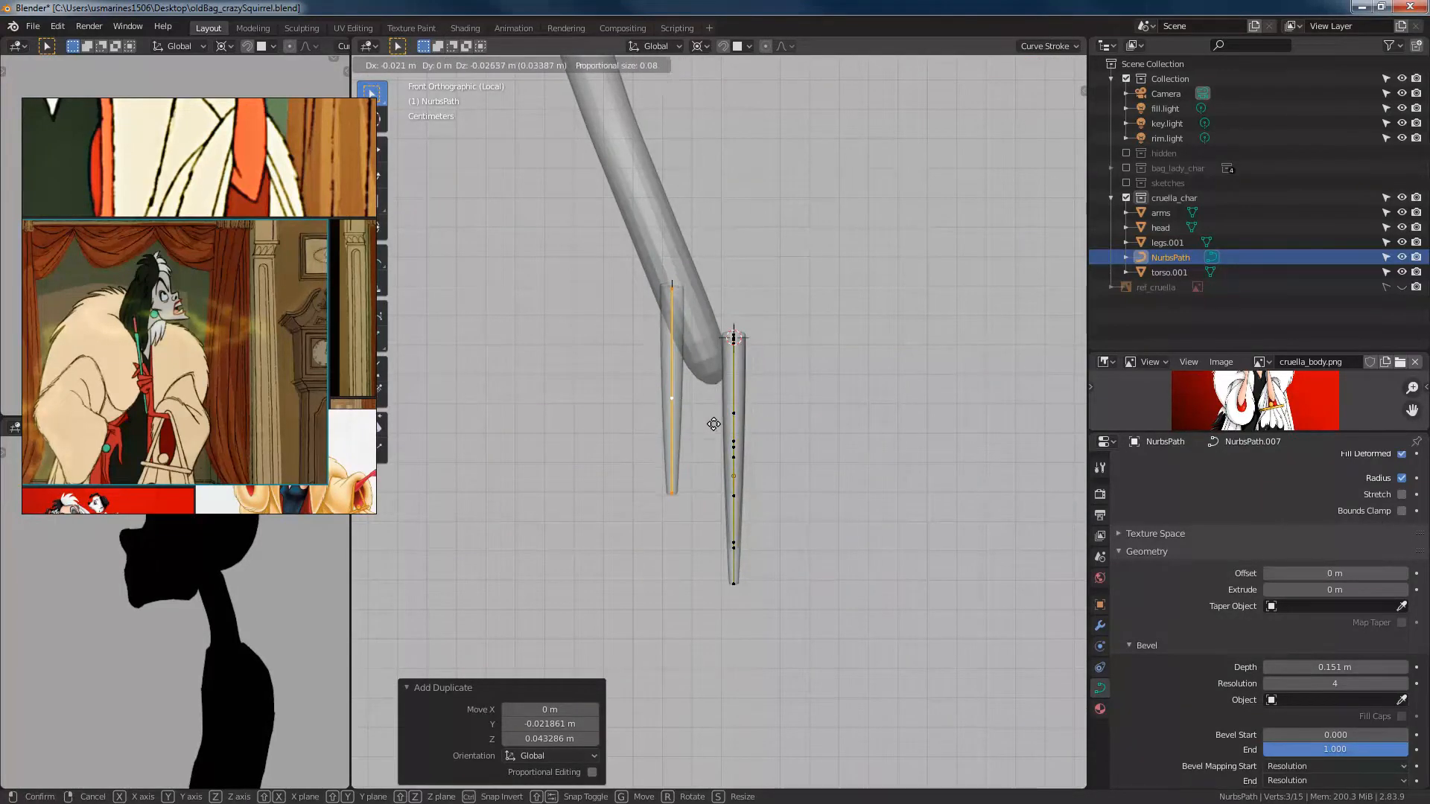
left_click(712, 419)
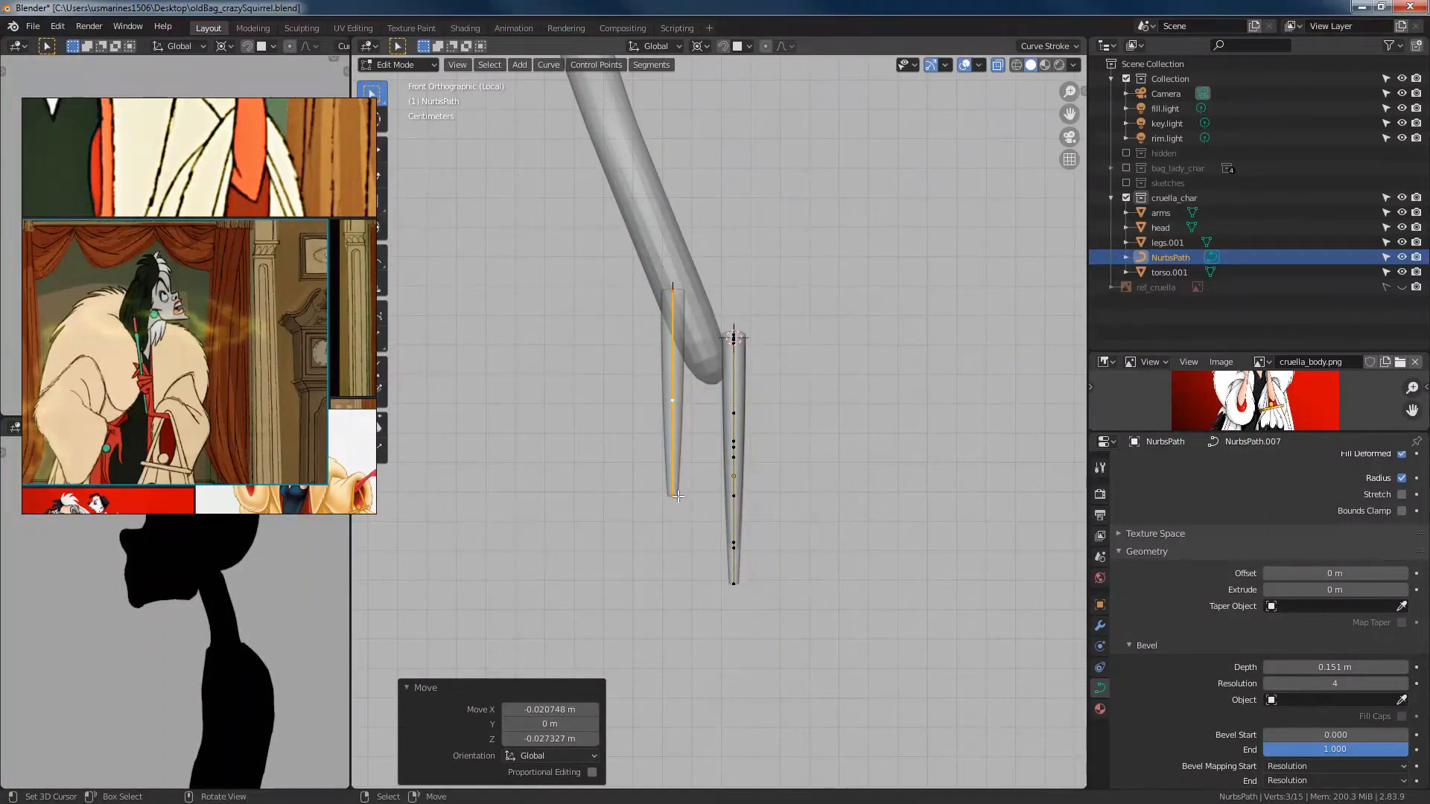
Step: Move the four original finger strands together about 0.007 m toward negative X and 0.010 m down, onto the end of the hand
left_click(678, 494)
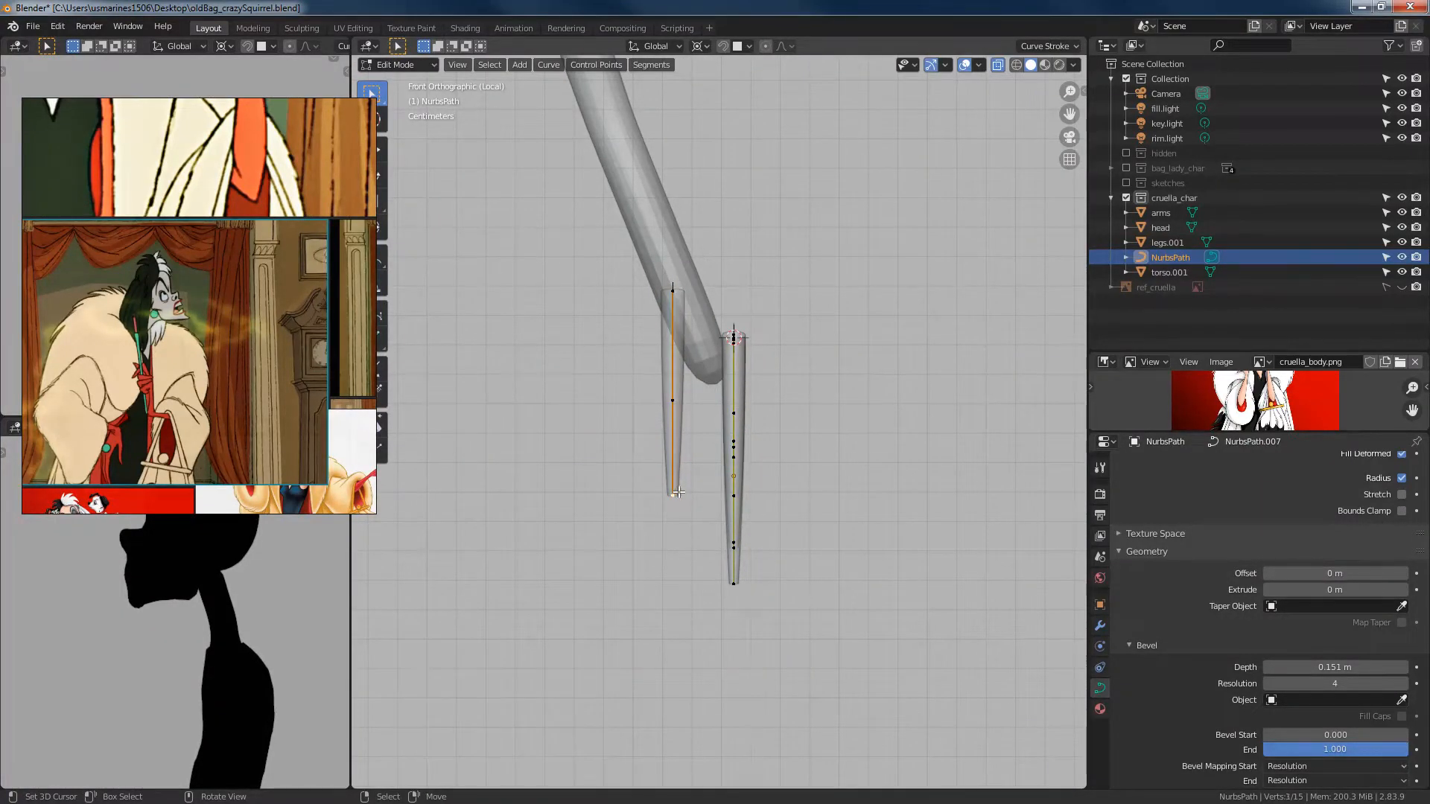
left_click(733, 341)
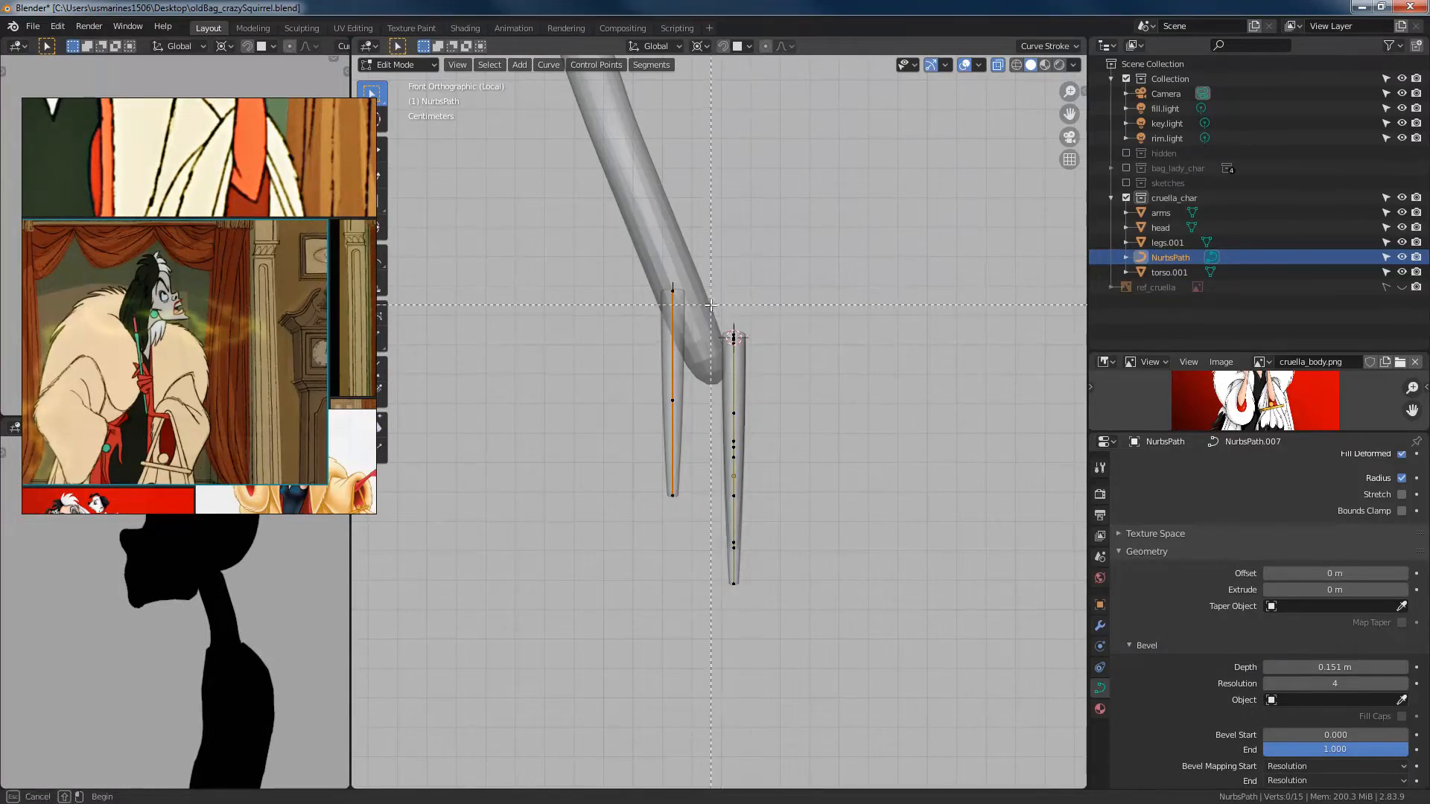
key("ctrl+l")
key("g")
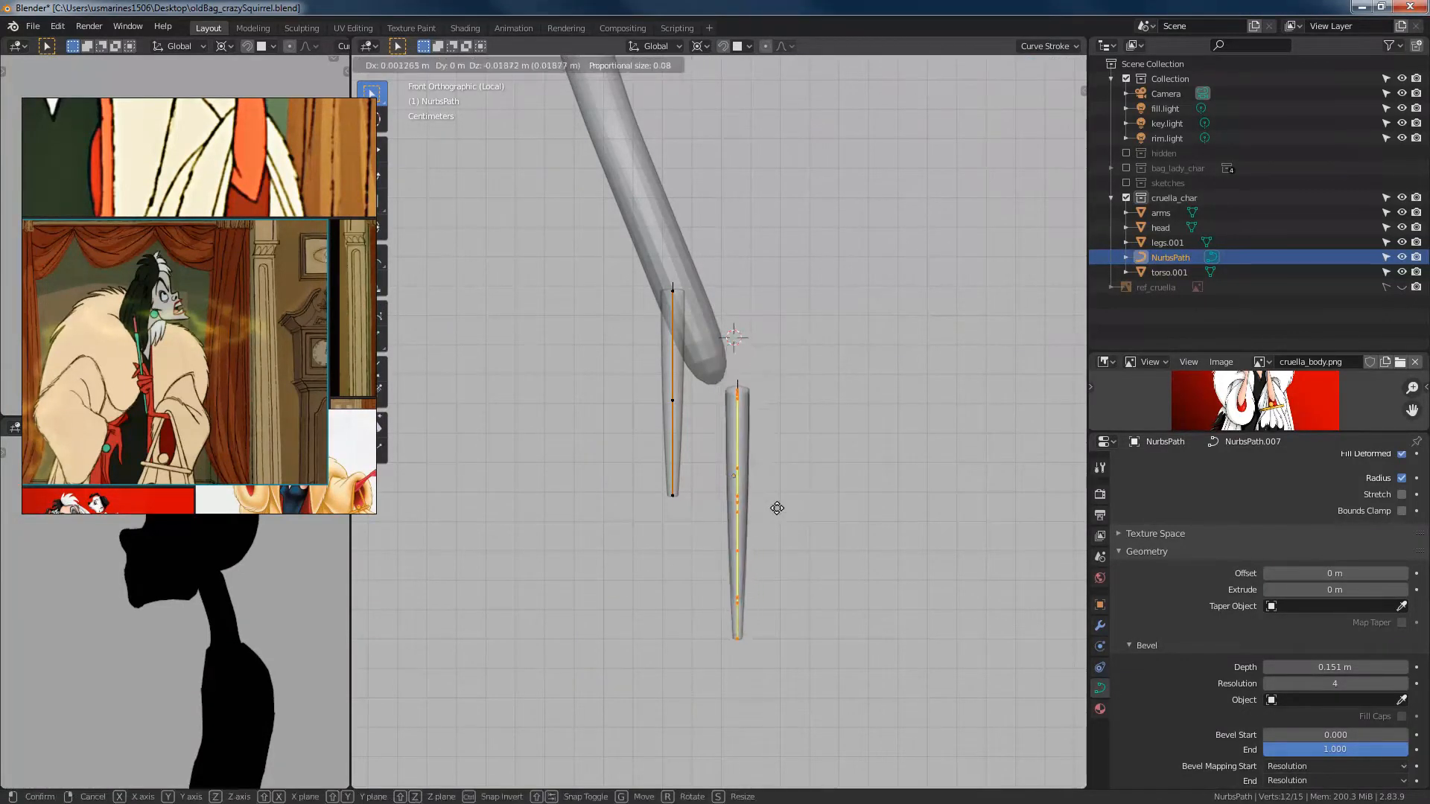
left_click(771, 490)
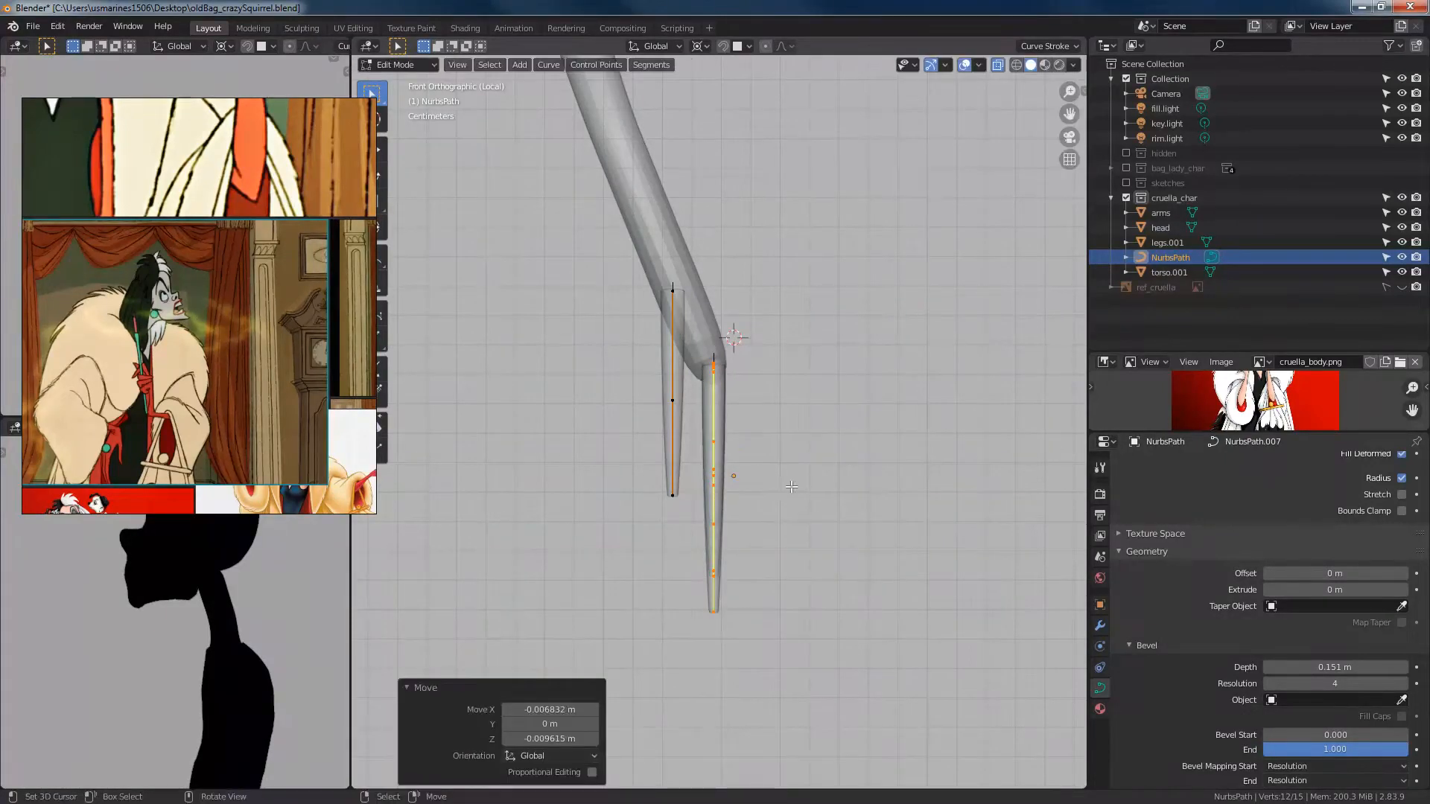
middle_click_drag(771, 491, 696, 395)
left_click(662, 302)
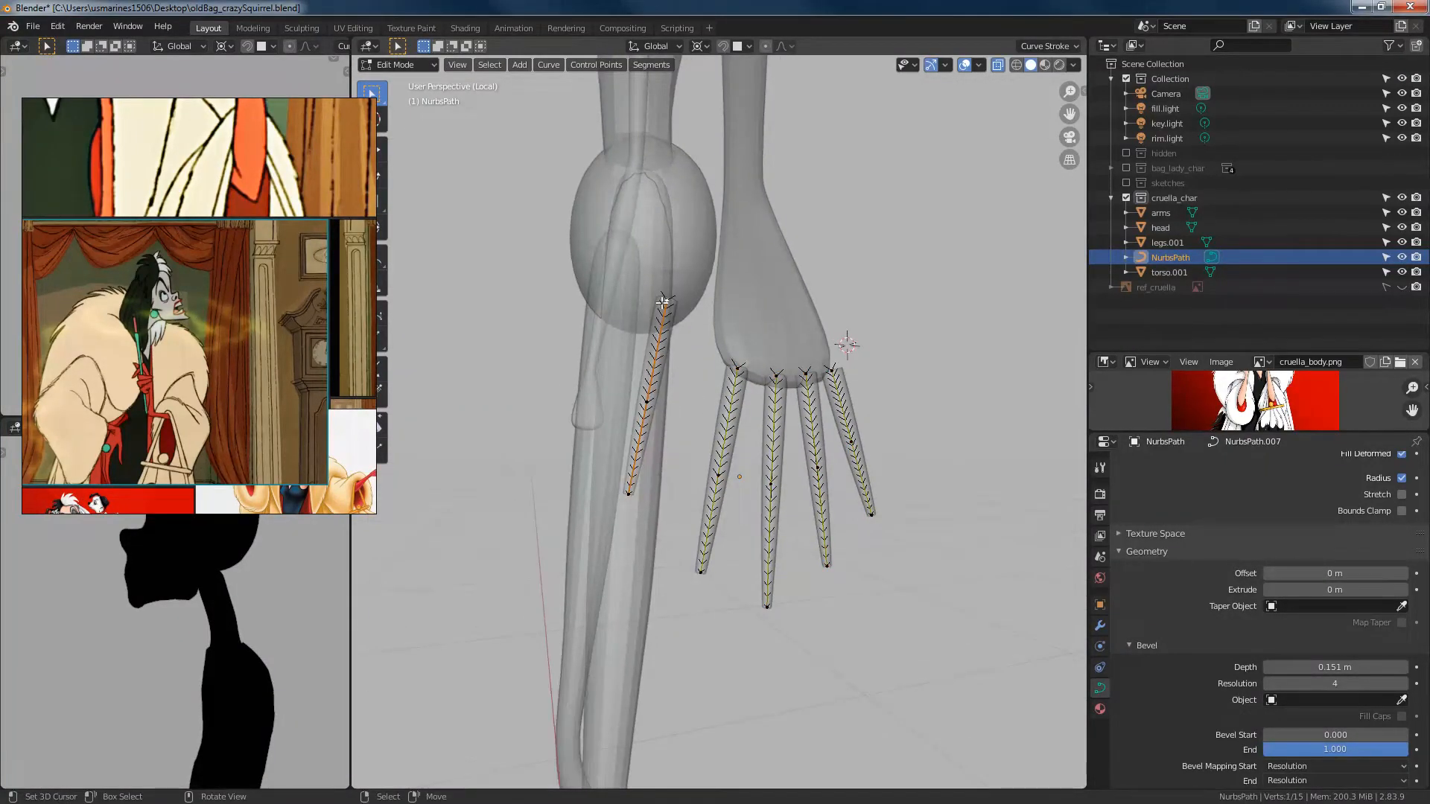
key("l")
key("KP_1")
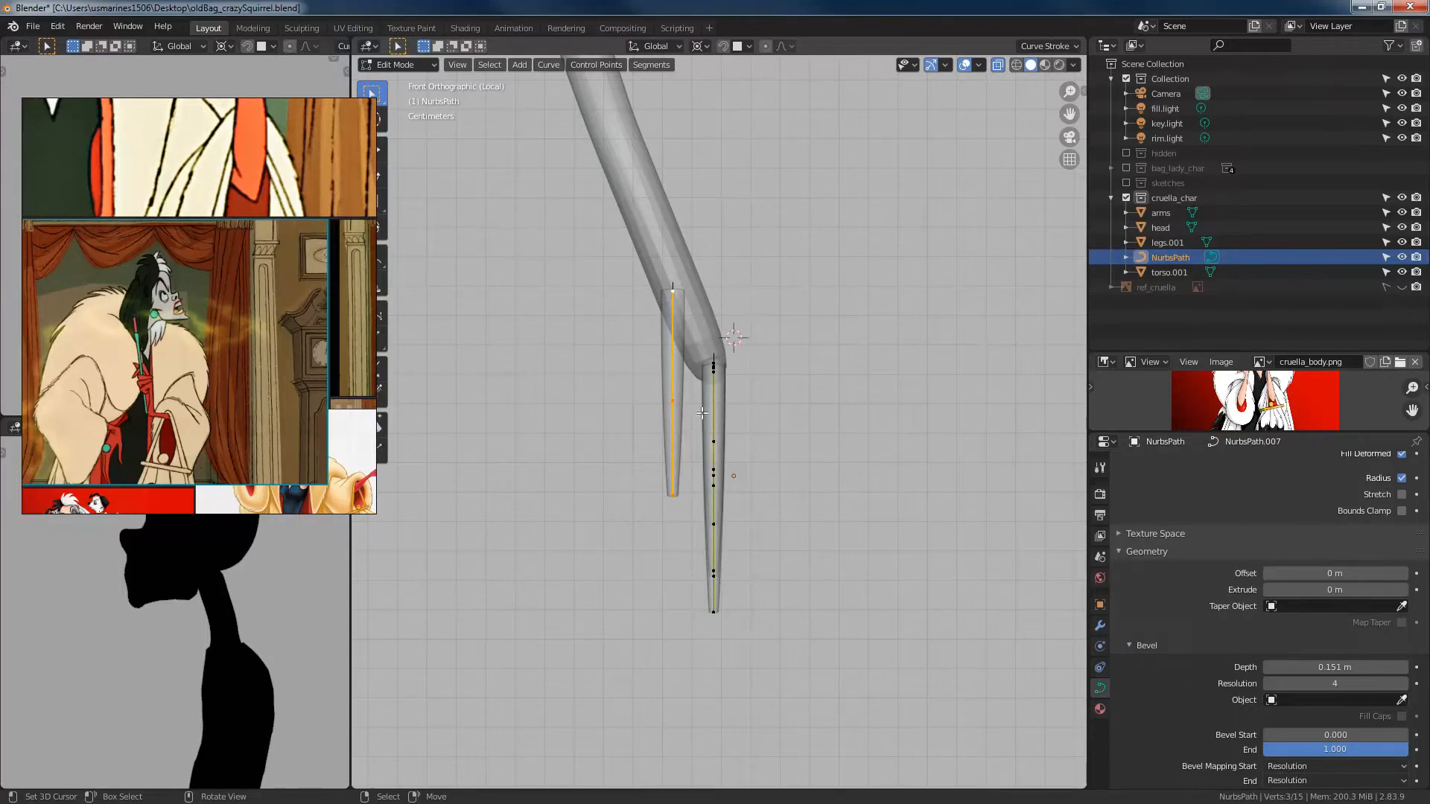
left_click(670, 494)
key("g")
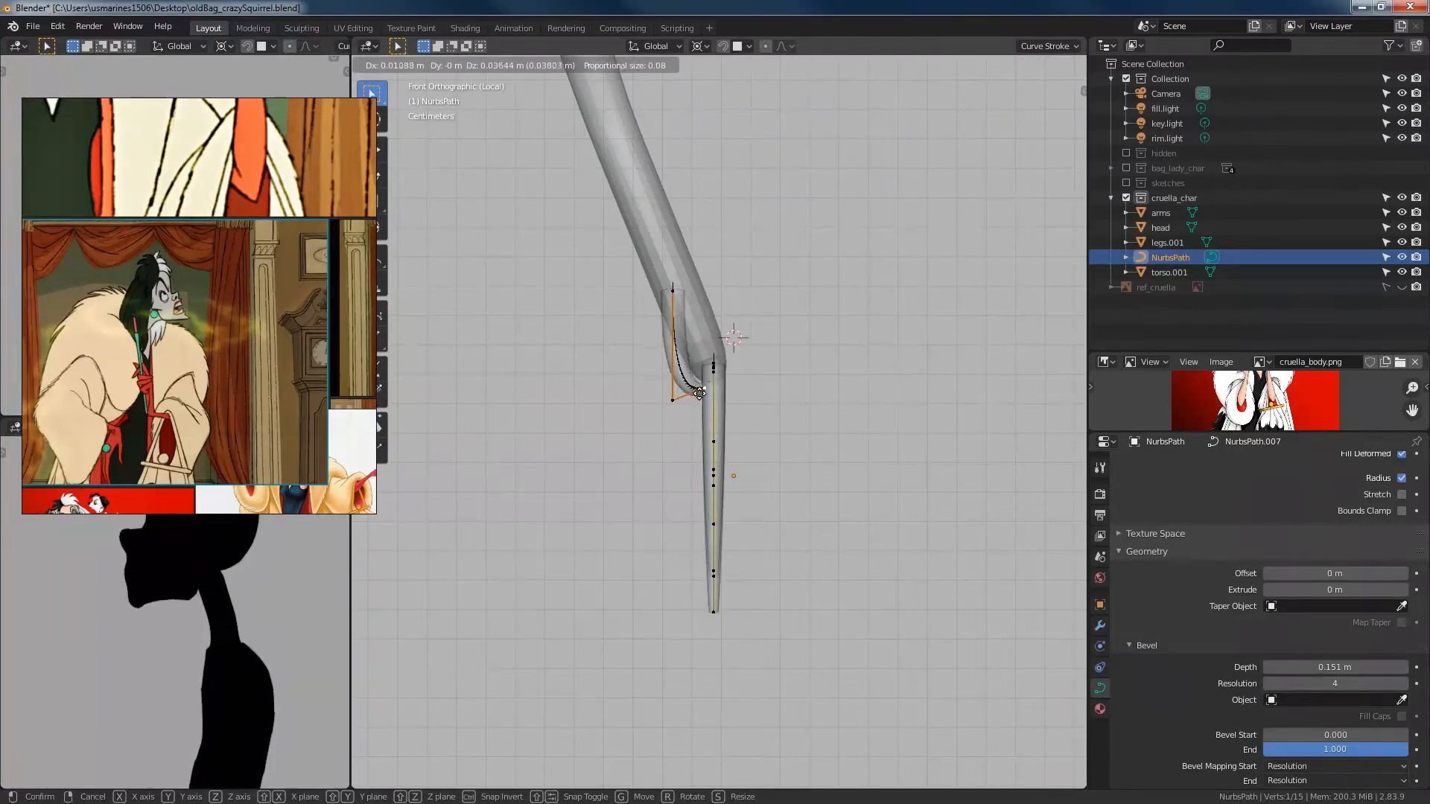
right_click(718, 366)
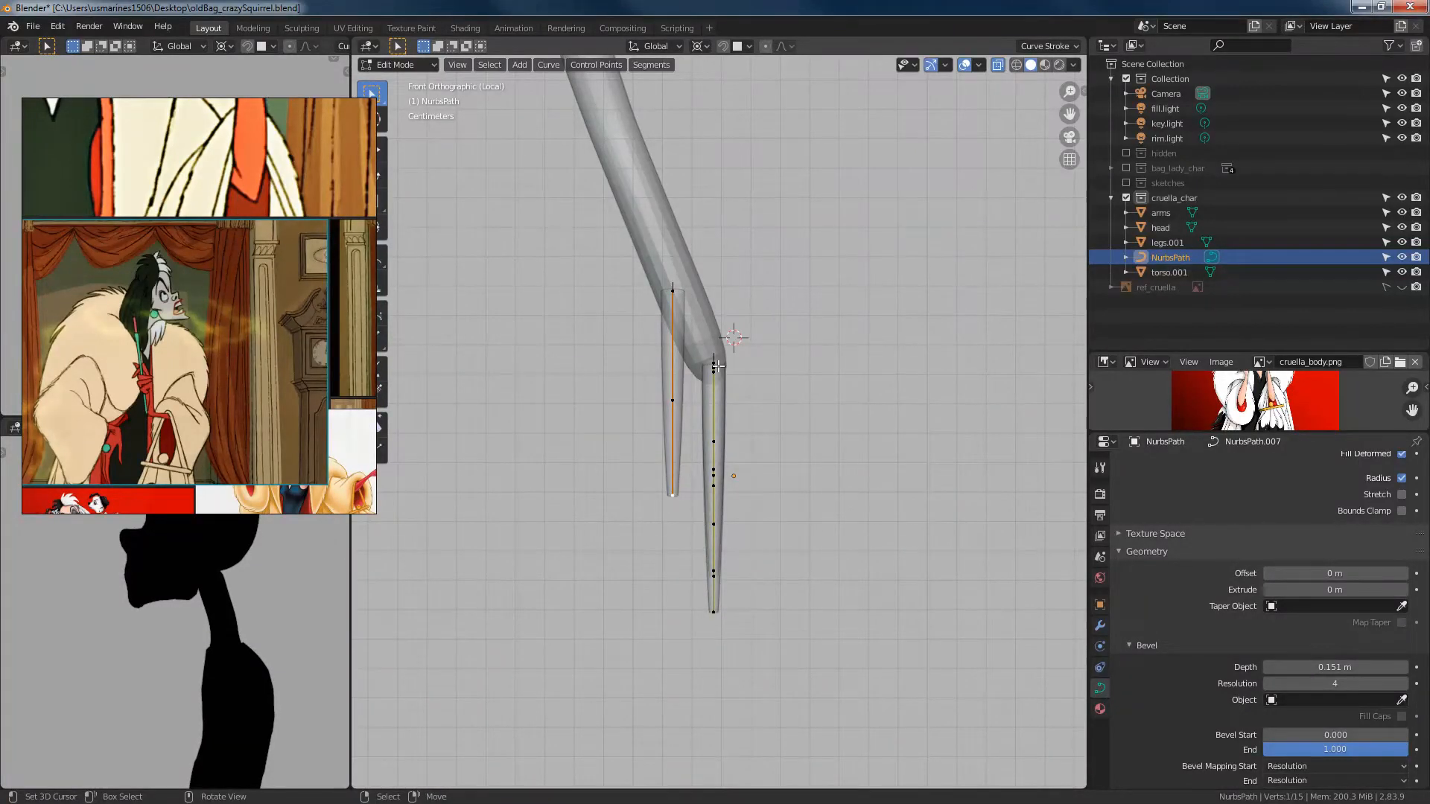
Step: In side view, move the whole duplicated strand about 0.024 m backward and 0.042 m up, against the front edge of the hand
key("KP_3")
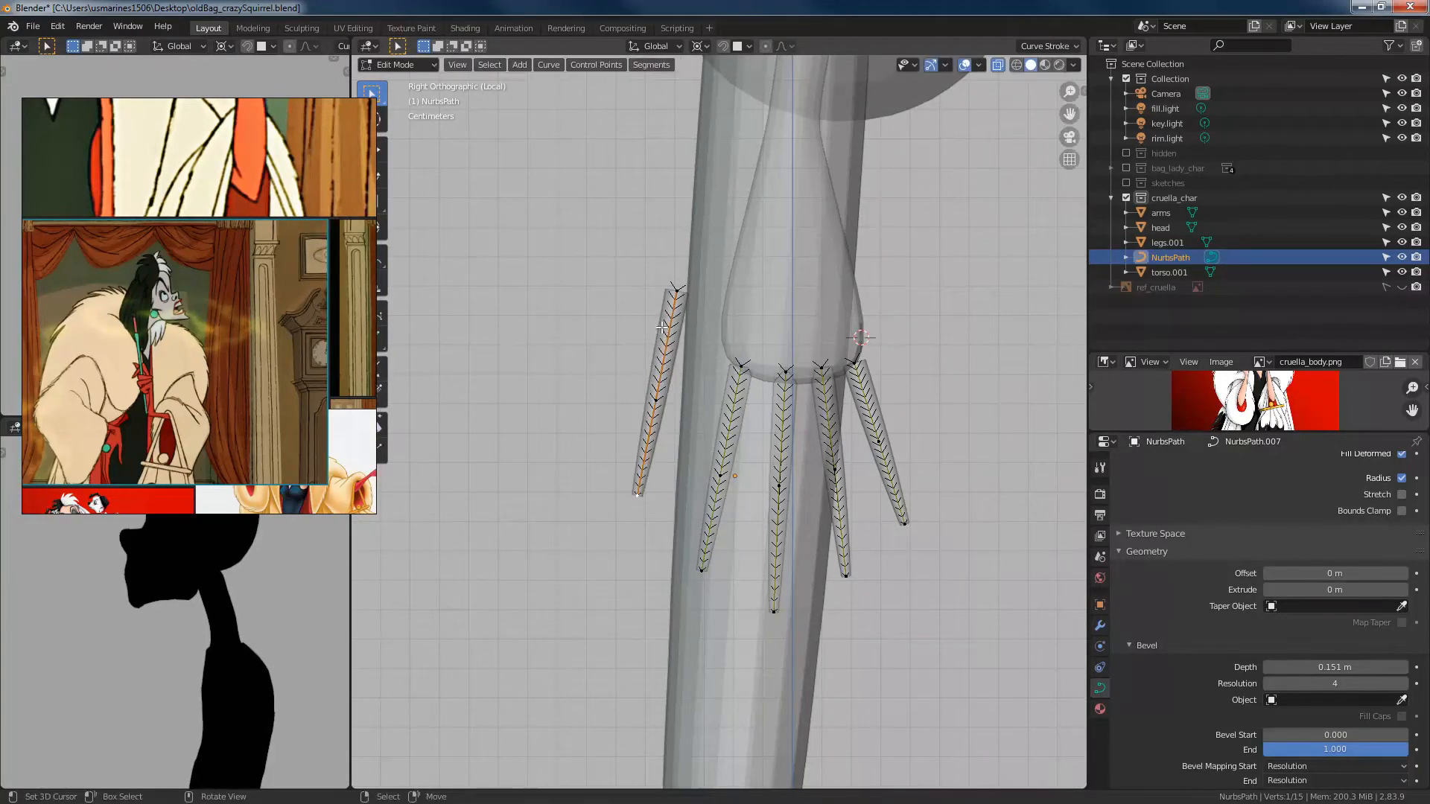
key("l")
key("g")
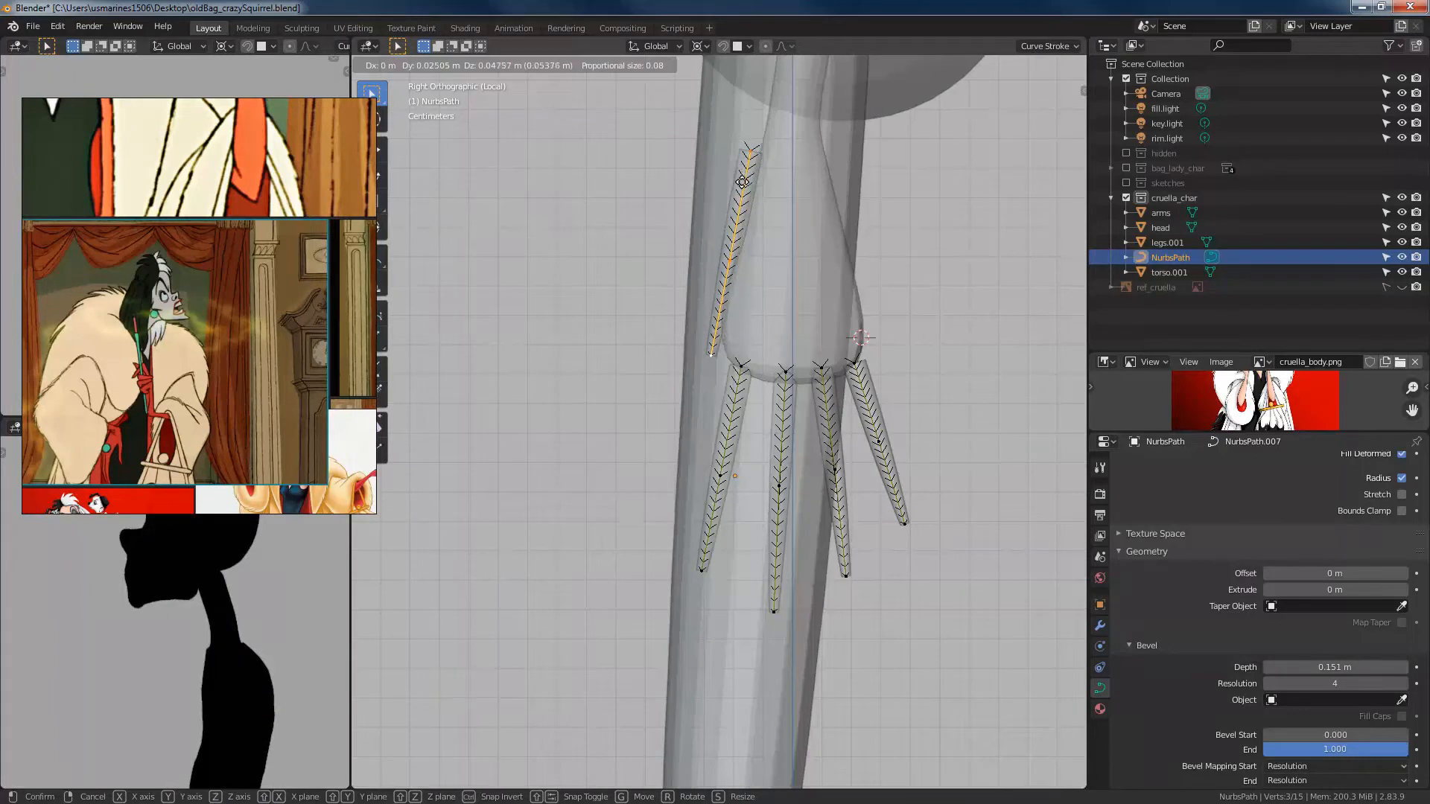
left_click(738, 199)
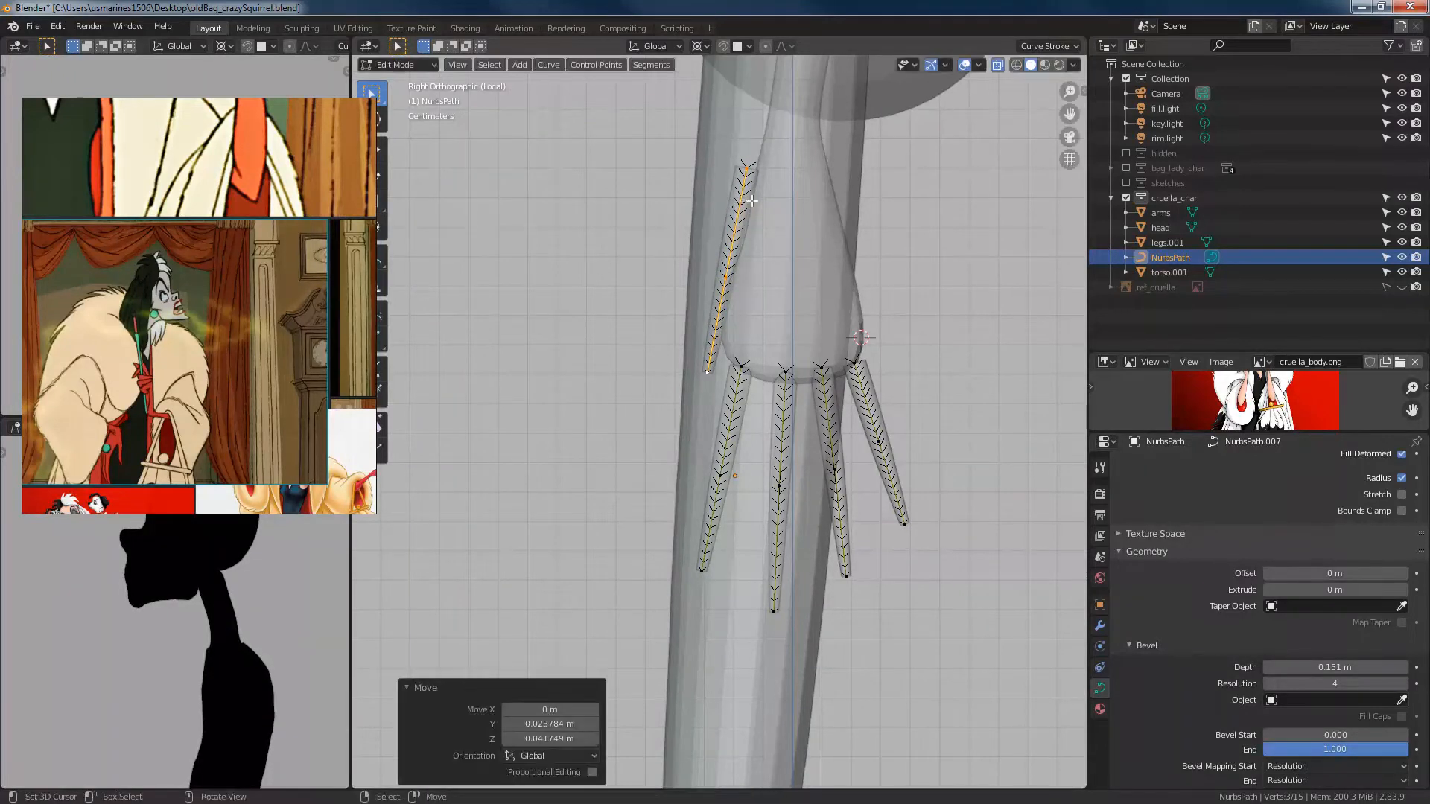
Step: Bend the duplicated strand into a thumb by lowering its top point about 0.016 m and moving its middle point 0.013 m forward and 0.004 m down
left_click(744, 179)
key("g")
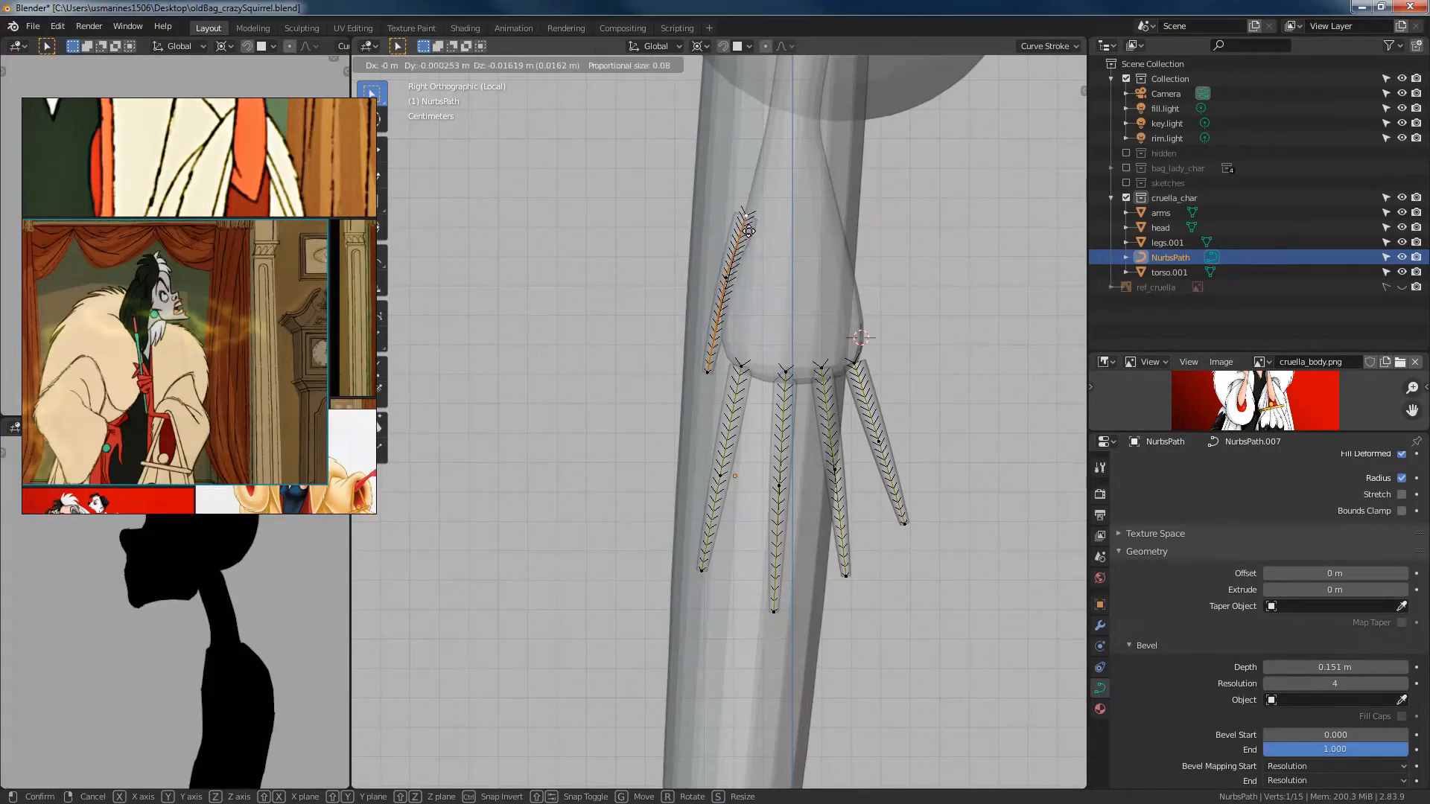
left_click(749, 232)
right_click(729, 284)
key("g")
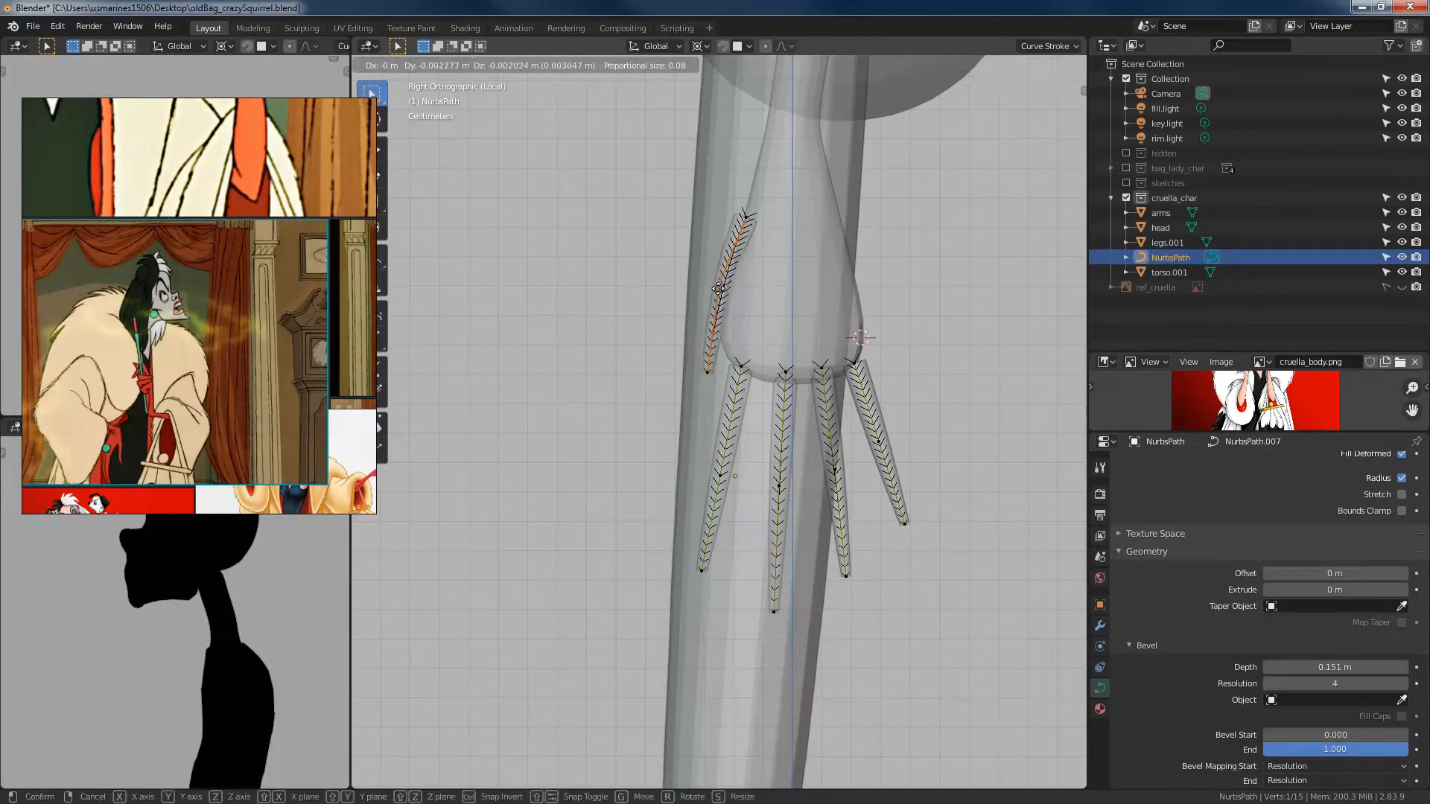
left_click(703, 296)
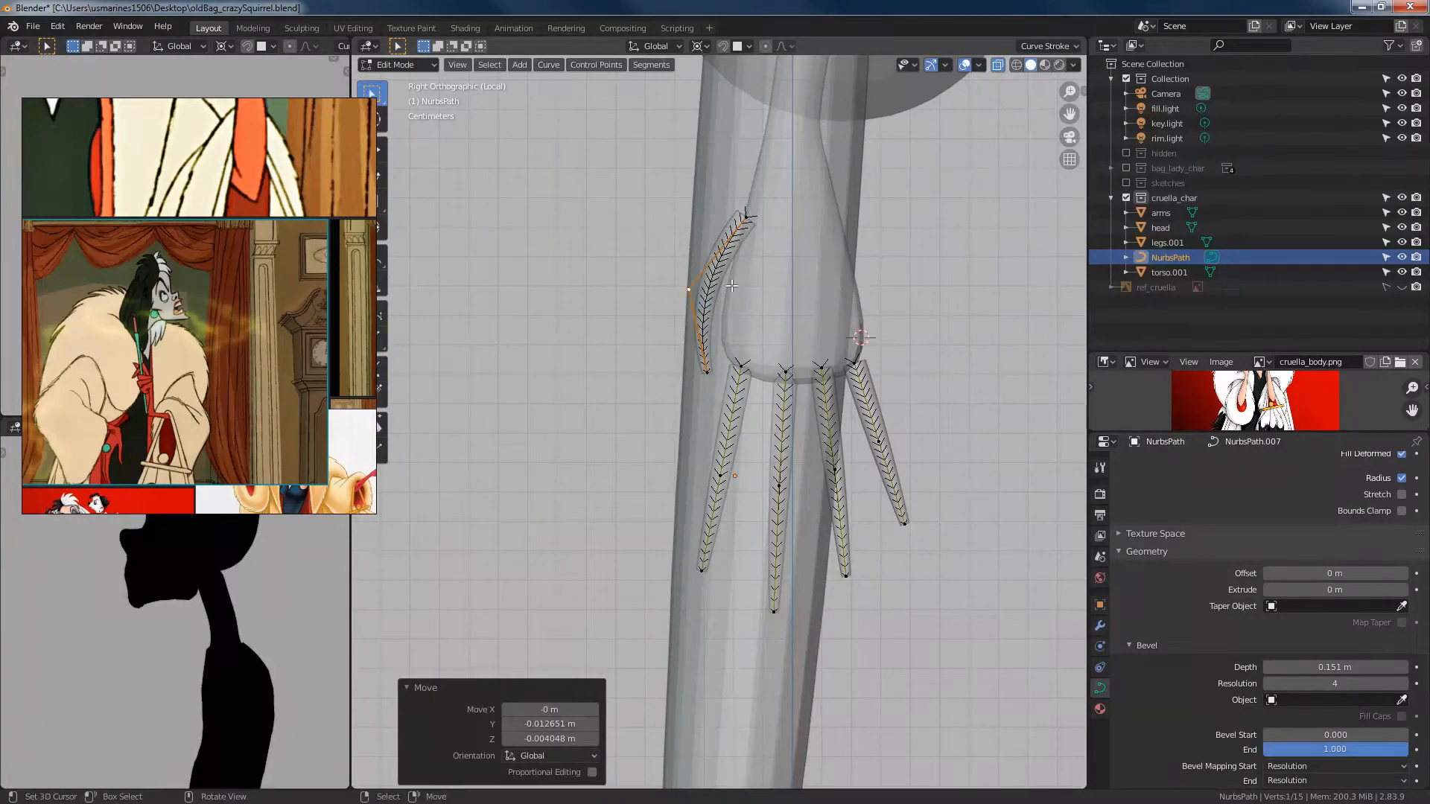
Step: In front view, move the thumb's top point about 0.009 m and its middle point about 0.007 m toward negative X
key("KP_1")
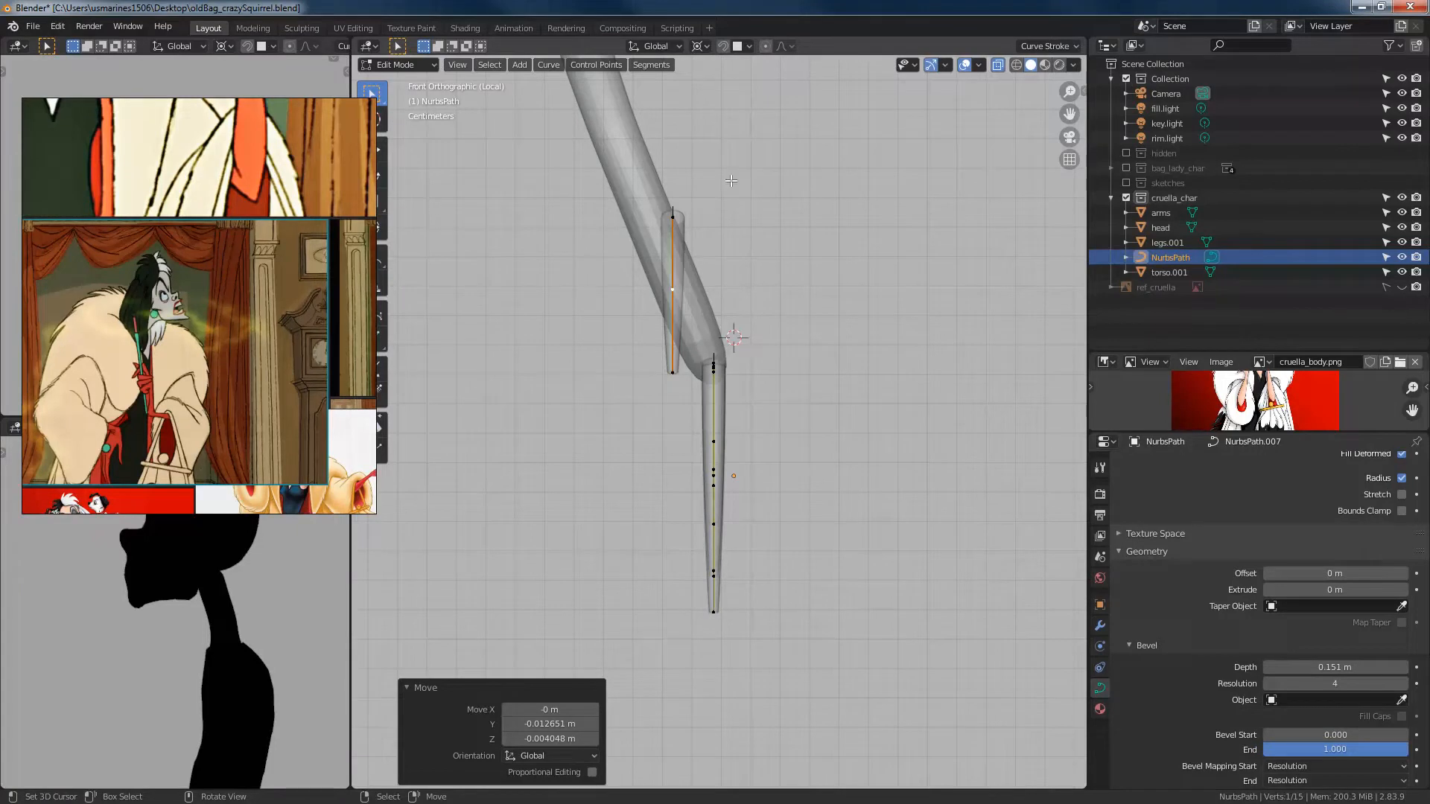
right_click(674, 216)
key("g")
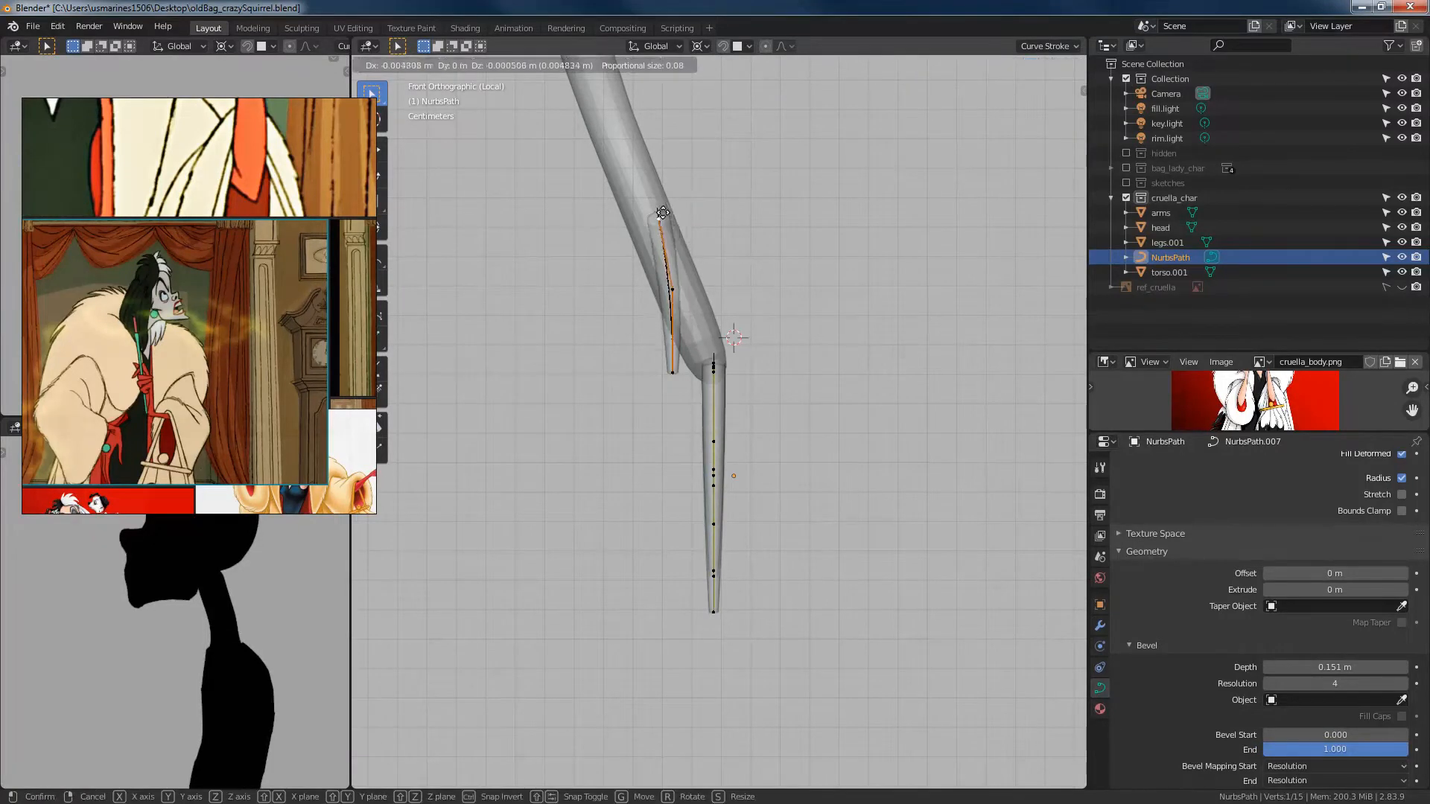
left_click(655, 226)
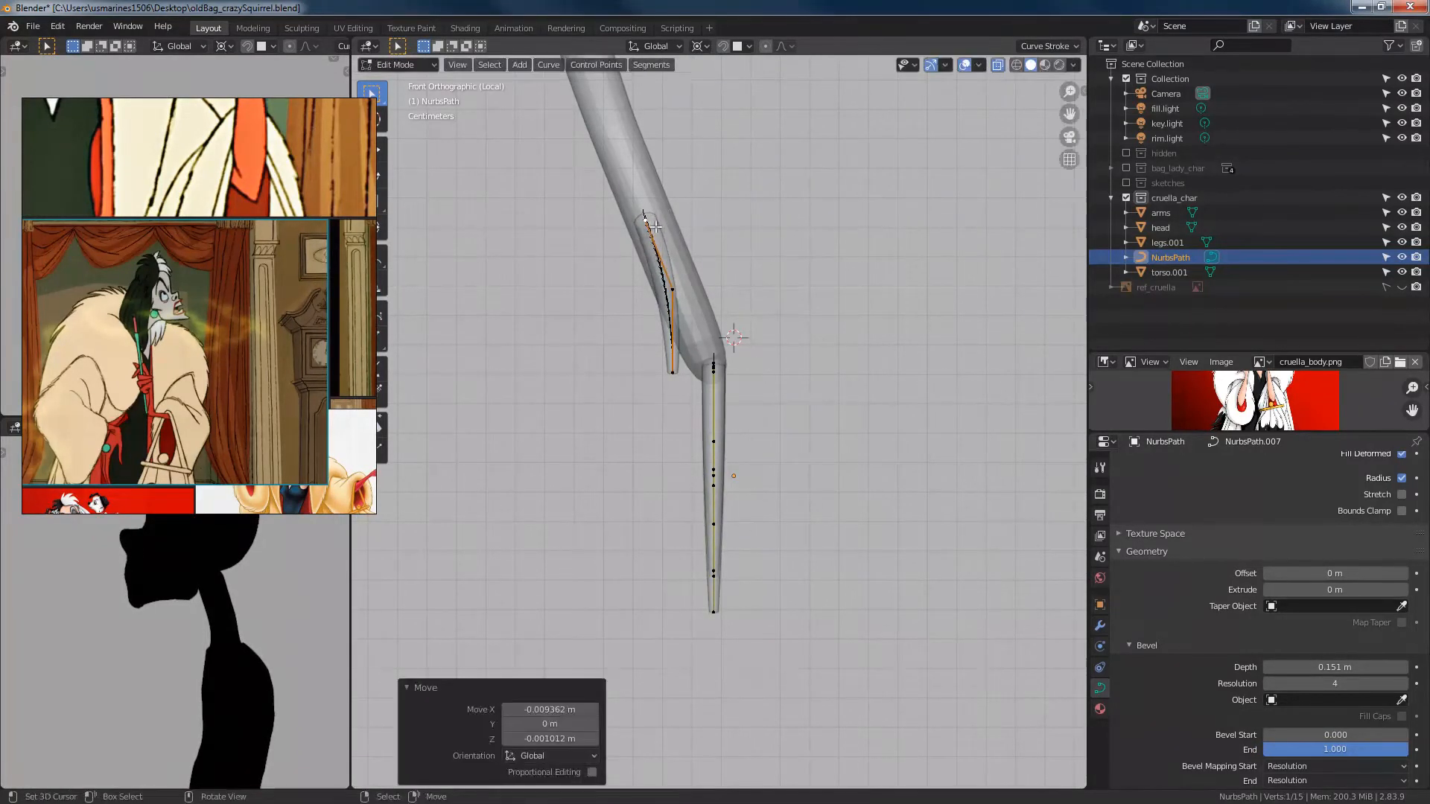
right_click(673, 290)
key("g")
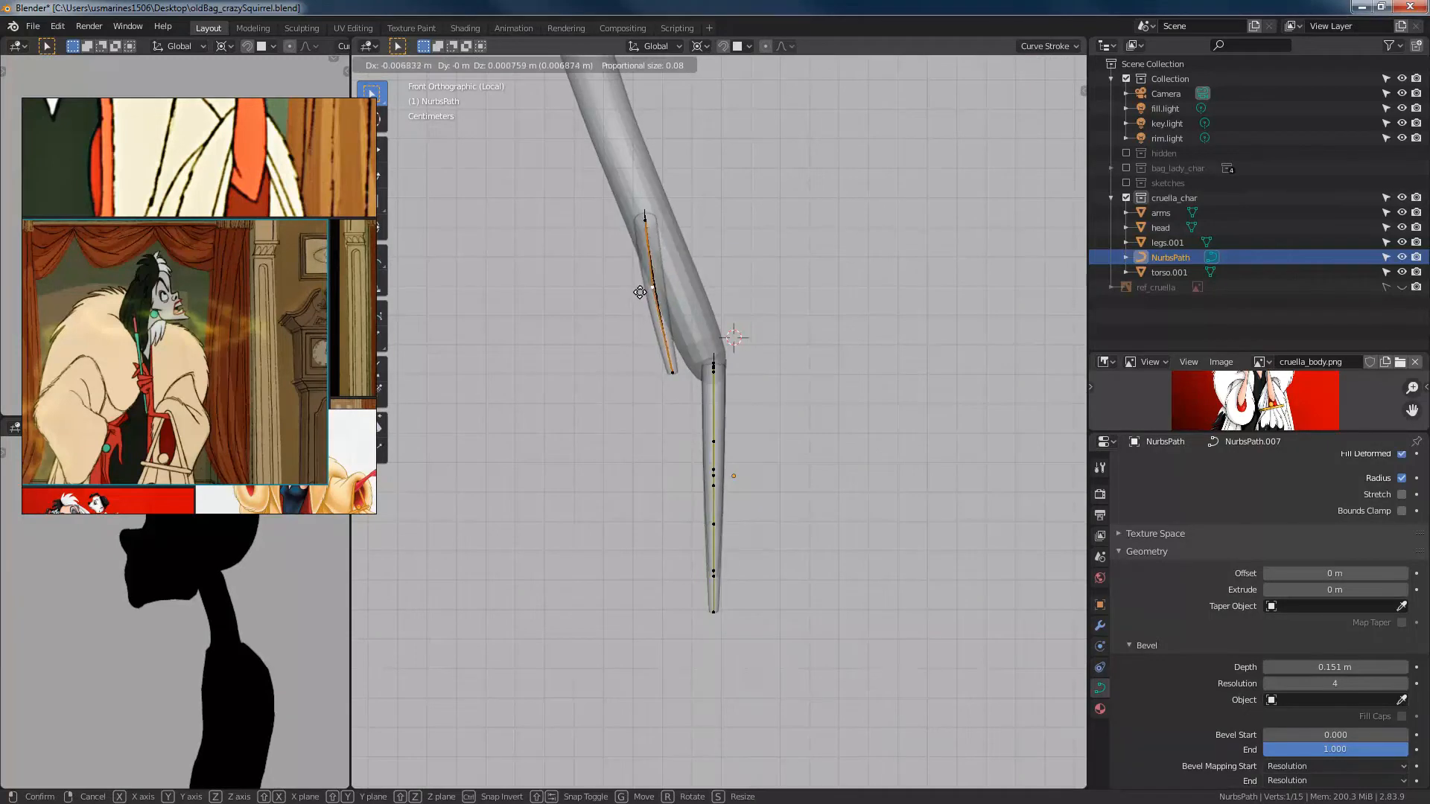
left_click(640, 292)
Step: Snap the 3D cursor to the thumb's top point and rotate the whole thumb about 17.4° around it, away from the hand
right_click(638, 213)
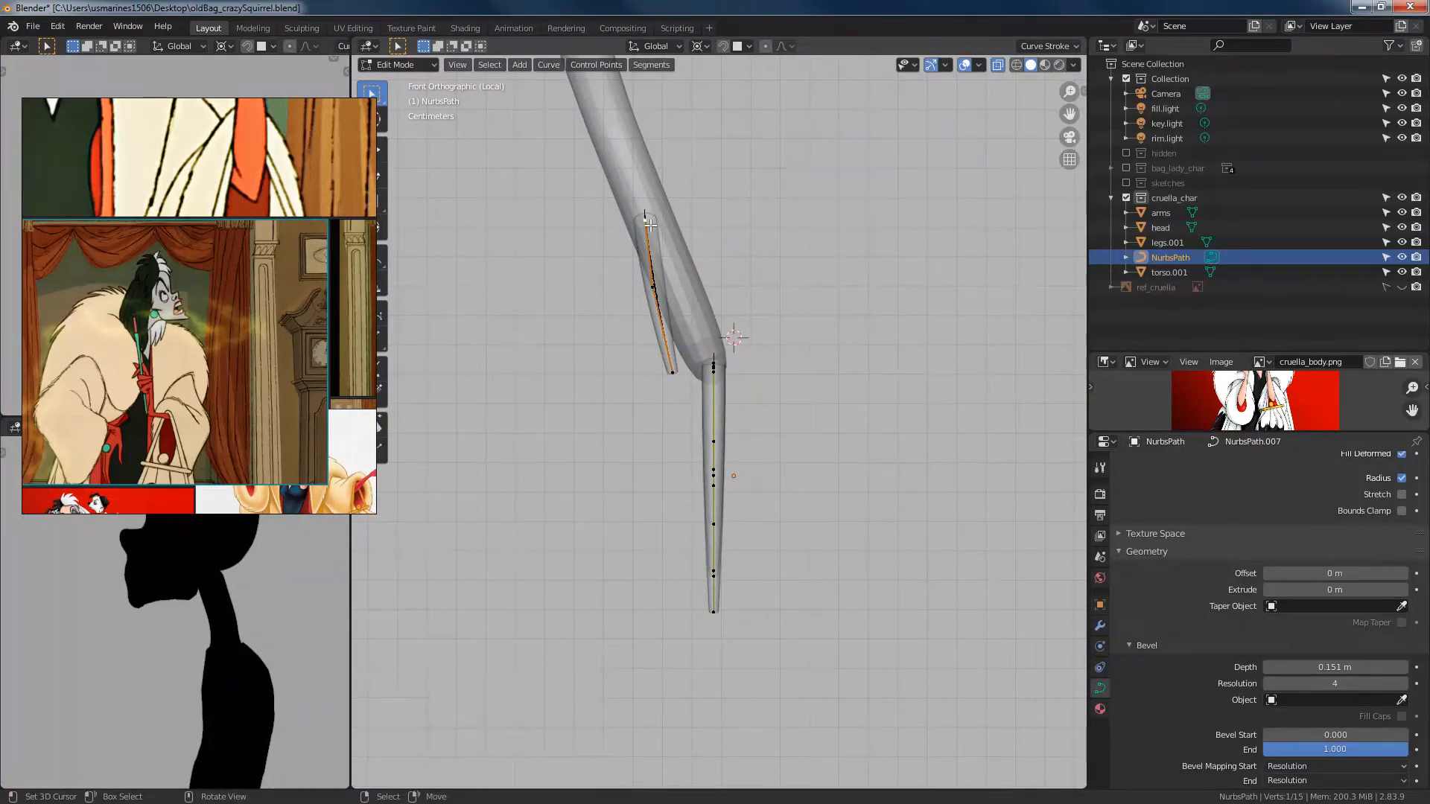
key("shift+s")
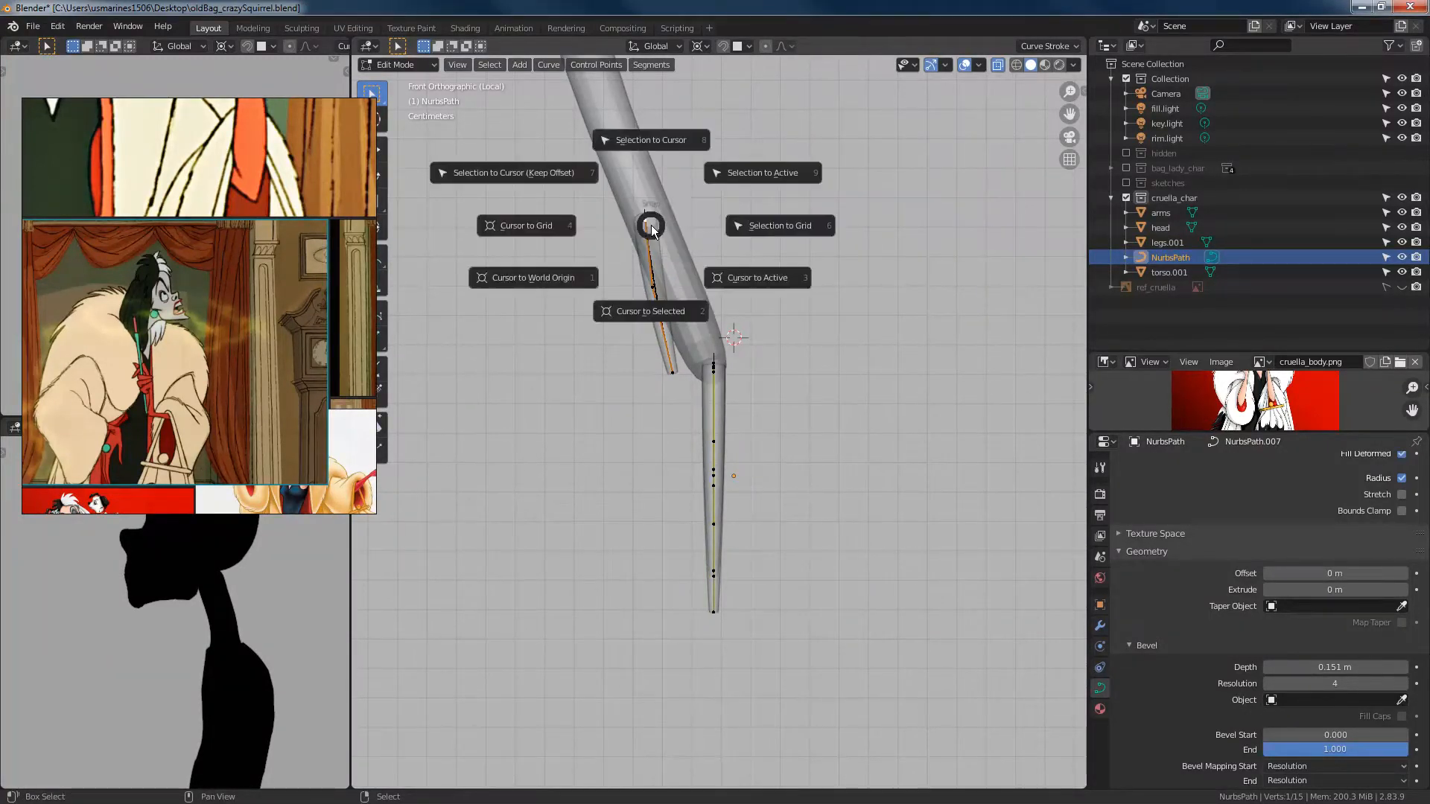
left_click(748, 292)
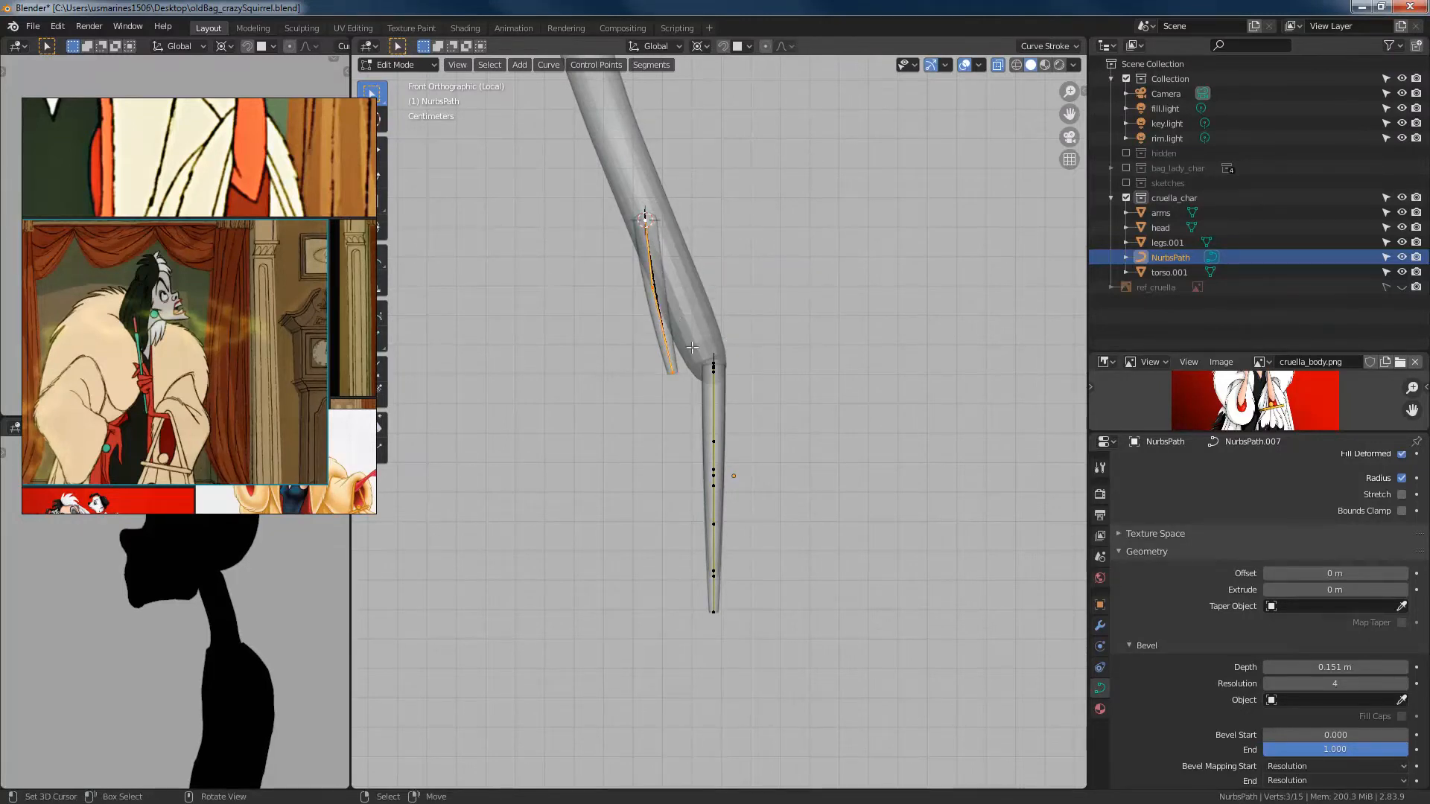
key("r")
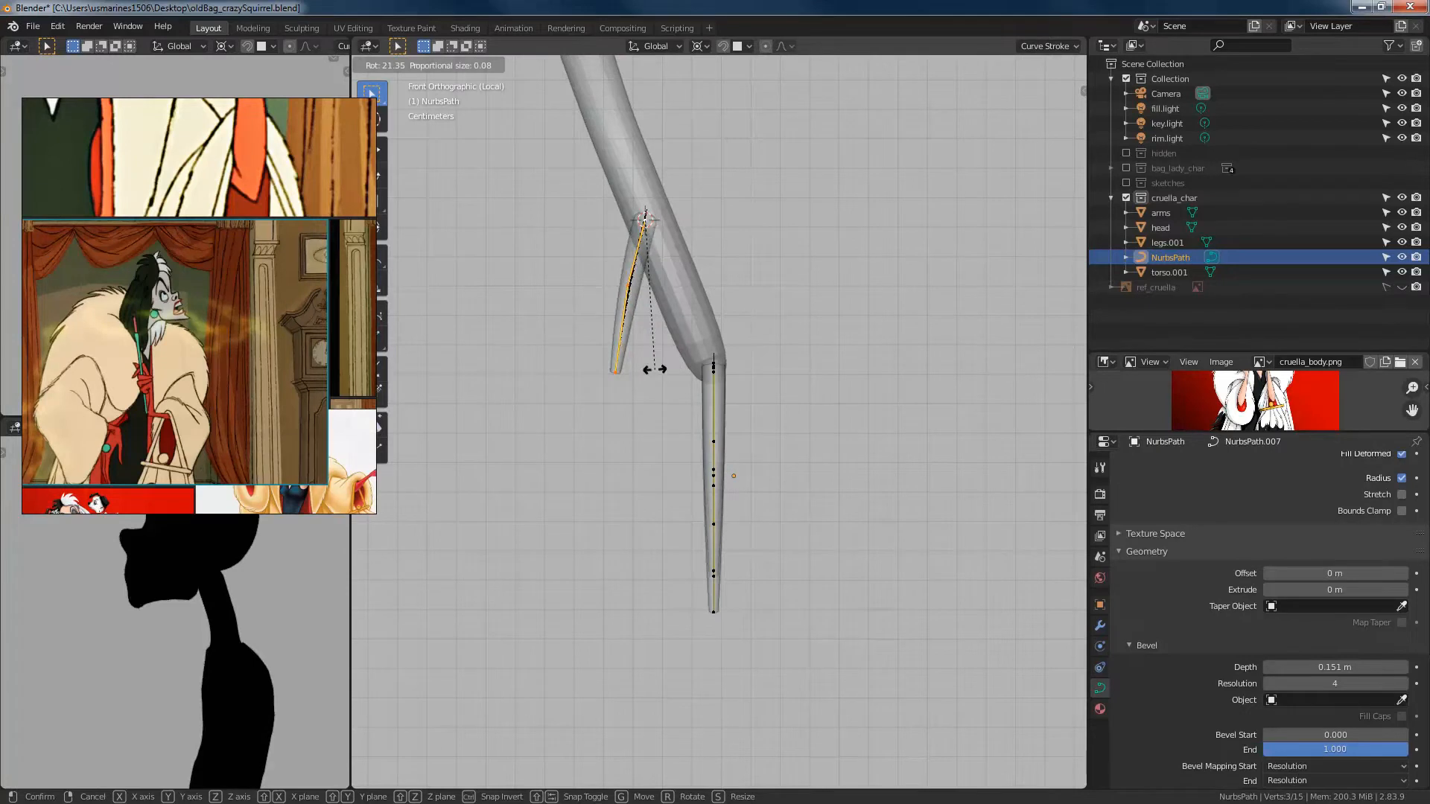
left_click(665, 375)
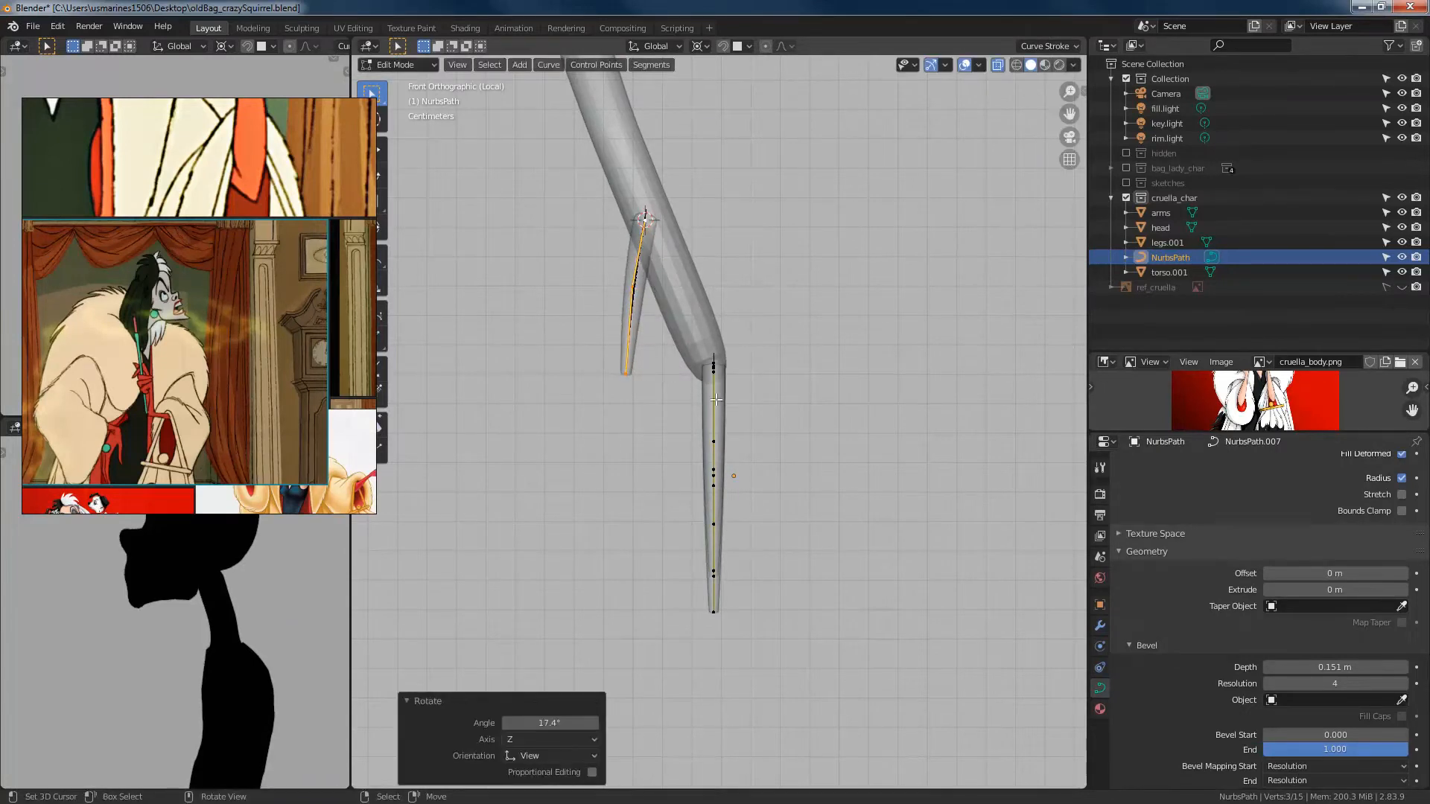
Step: Lengthen the thumb by lowering its tip point, and shift its middle point about 0.002 m toward positive X
left_click(630, 370)
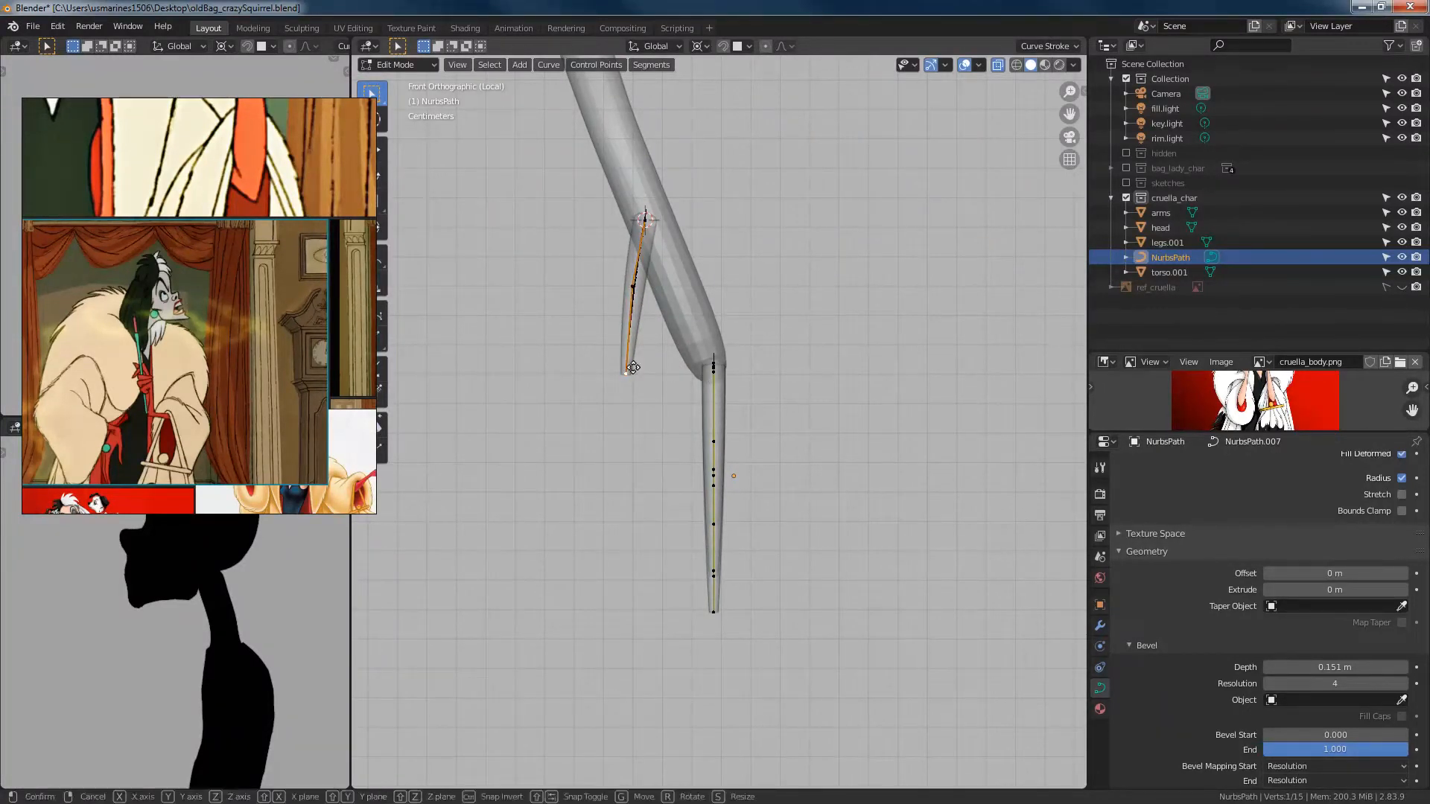
key("g")
left_click(633, 390)
left_click(632, 286)
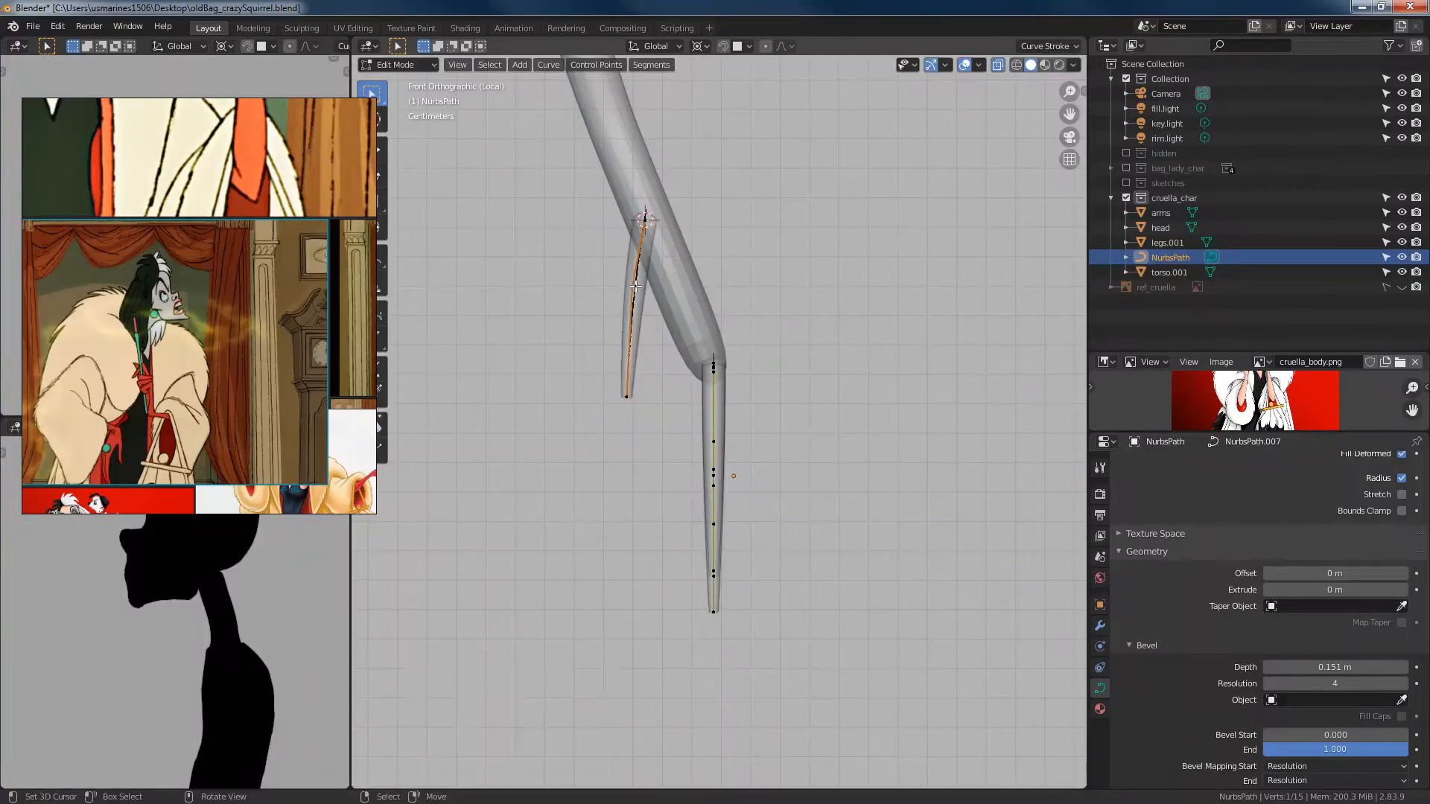
key("g")
left_click(641, 289)
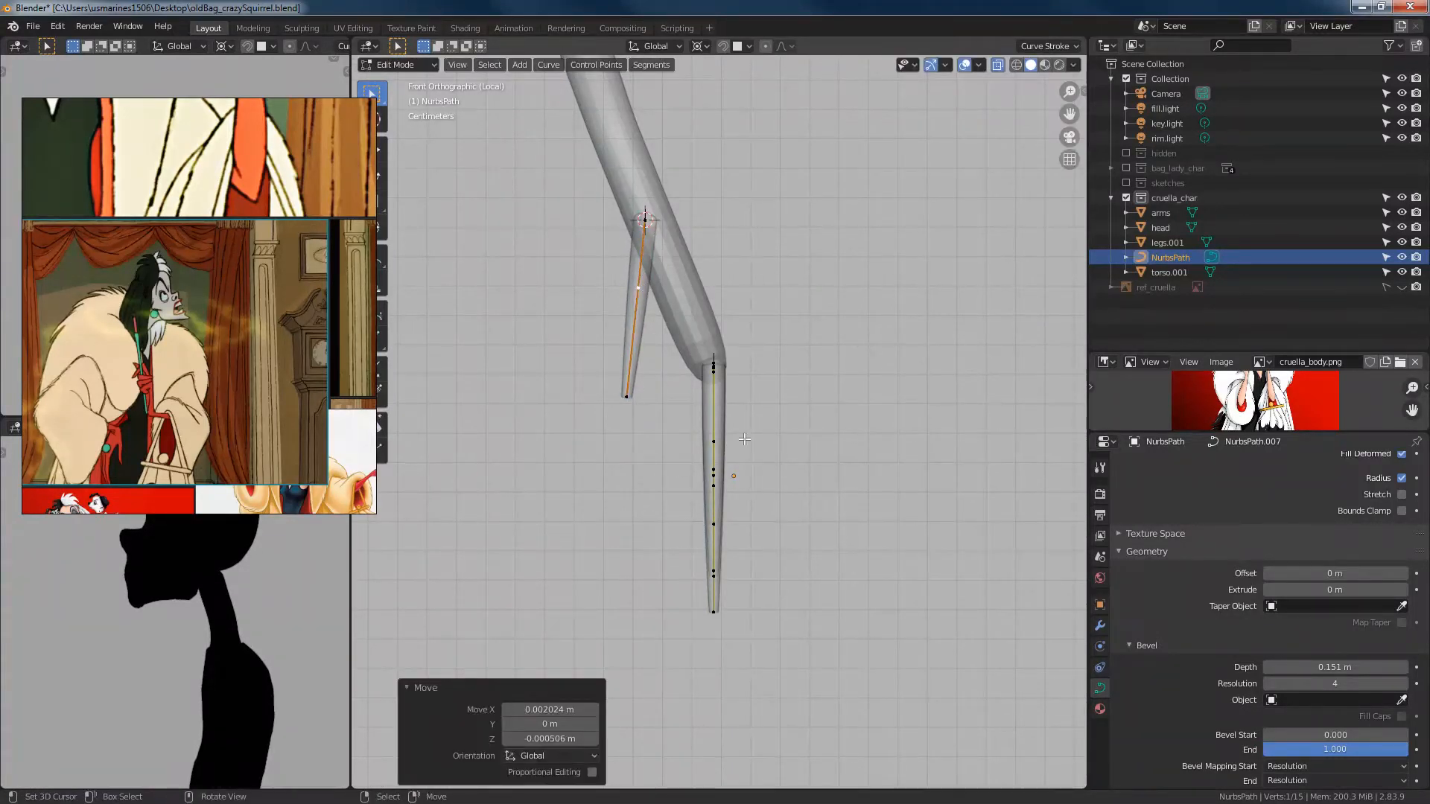
Step: Select the middle control points of the four fingers and snap the 3D cursor to the selection
key("alt+a")
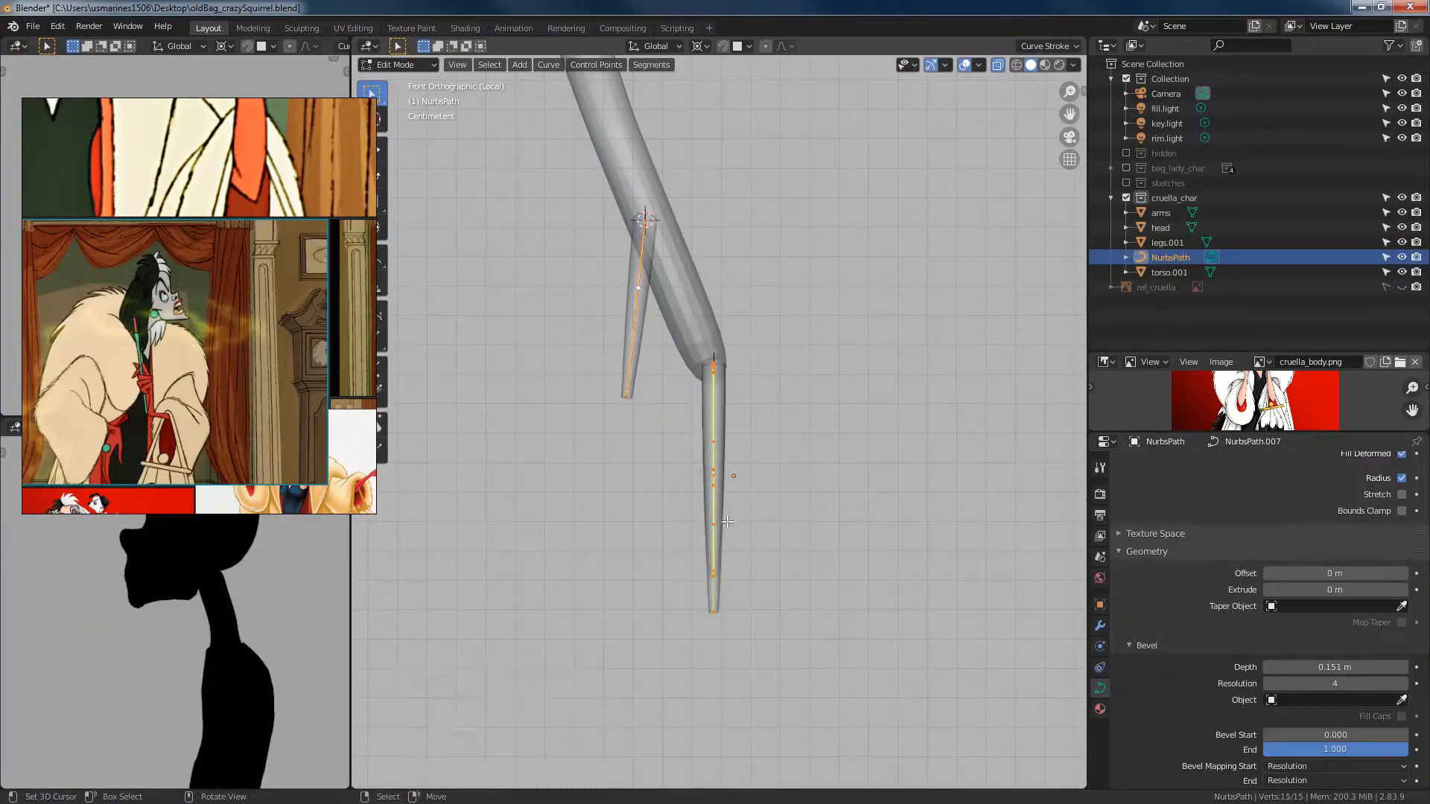
key("b")
left_click_drag(810, 642, 811, 642)
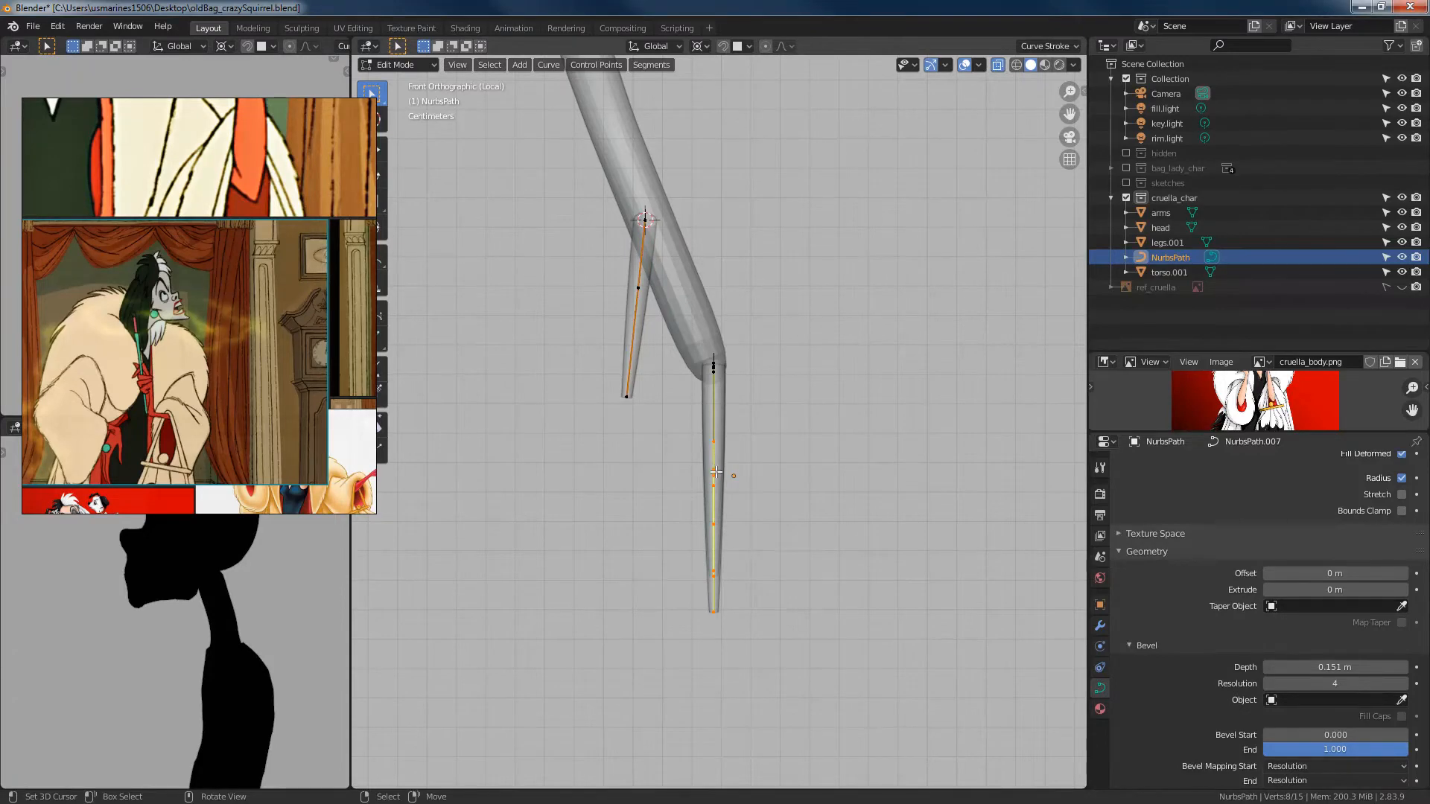
middle_click_drag(750, 470, 715, 475)
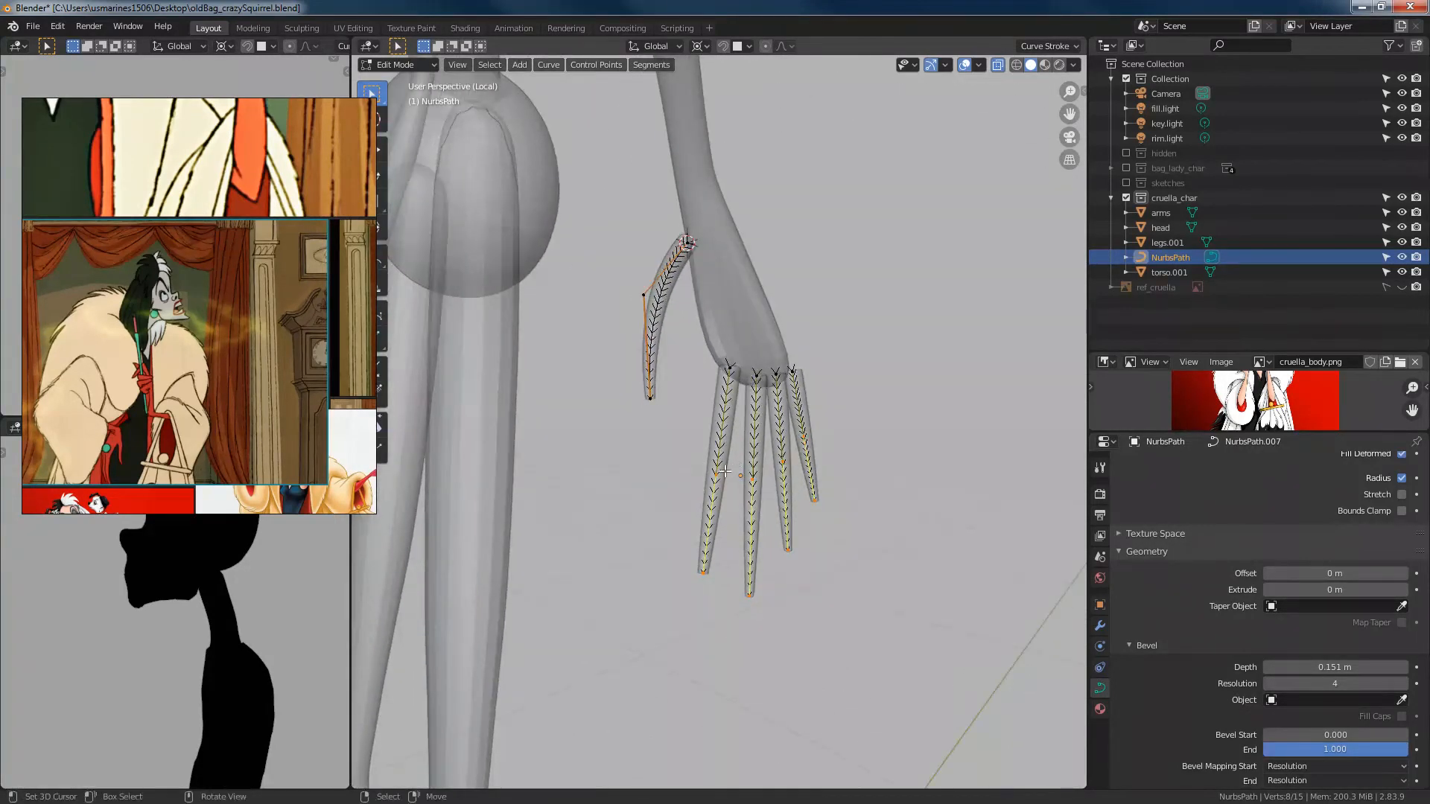
left_click(754, 478)
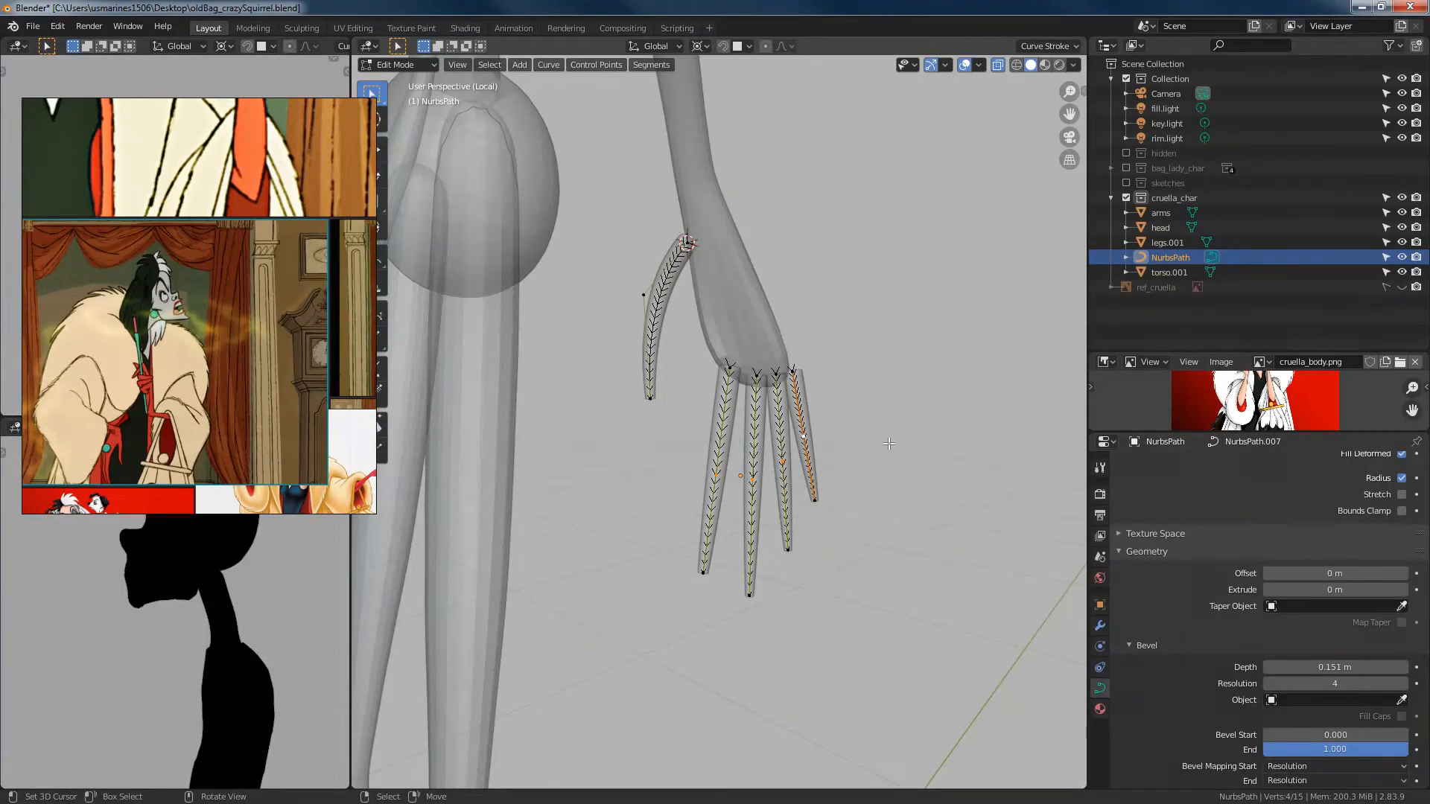
key("shift+s")
left_click(912, 599)
key("KP_3")
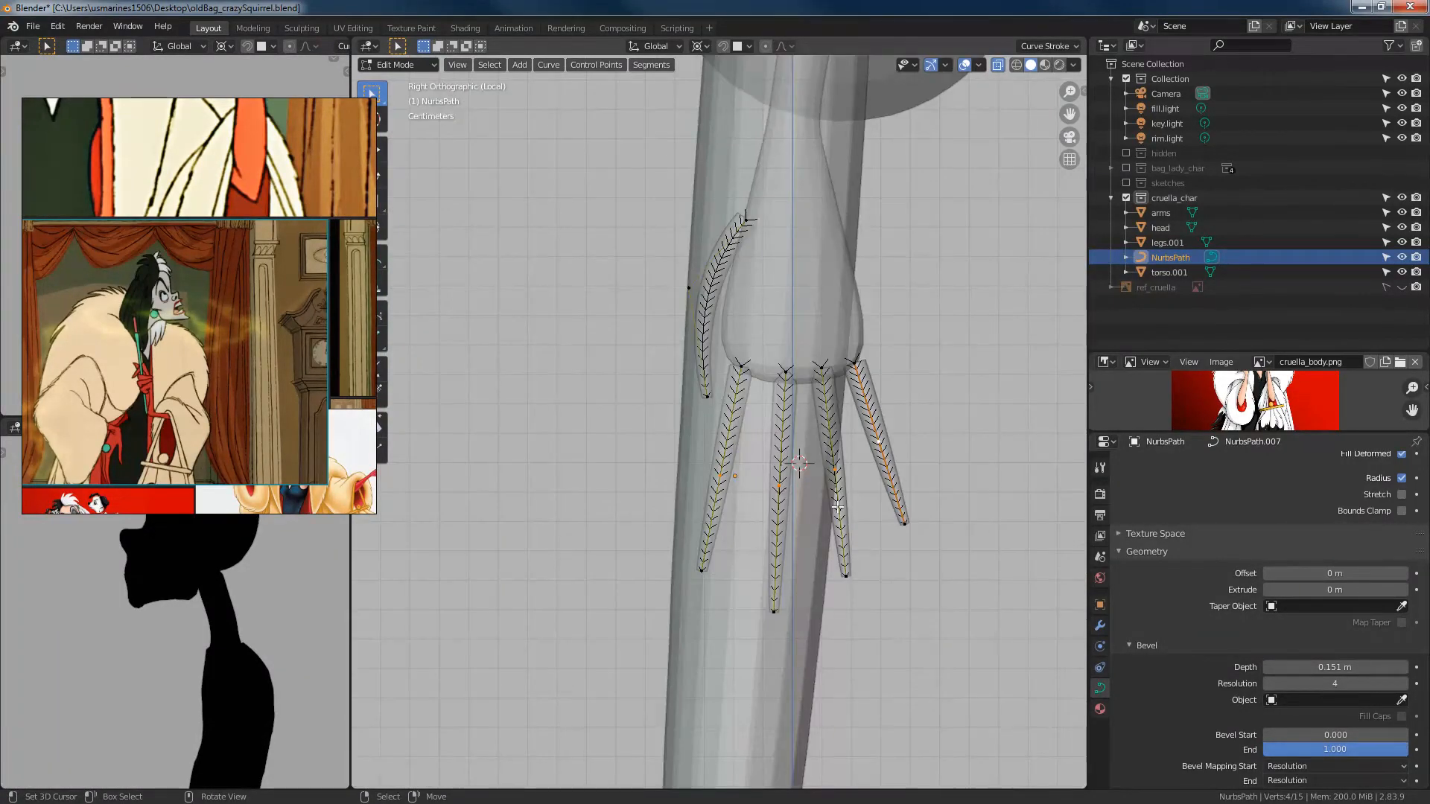
Step: Try to bend the four fingers in front view by rotating their middle and tip points around the 3D cursor
key("KP_1")
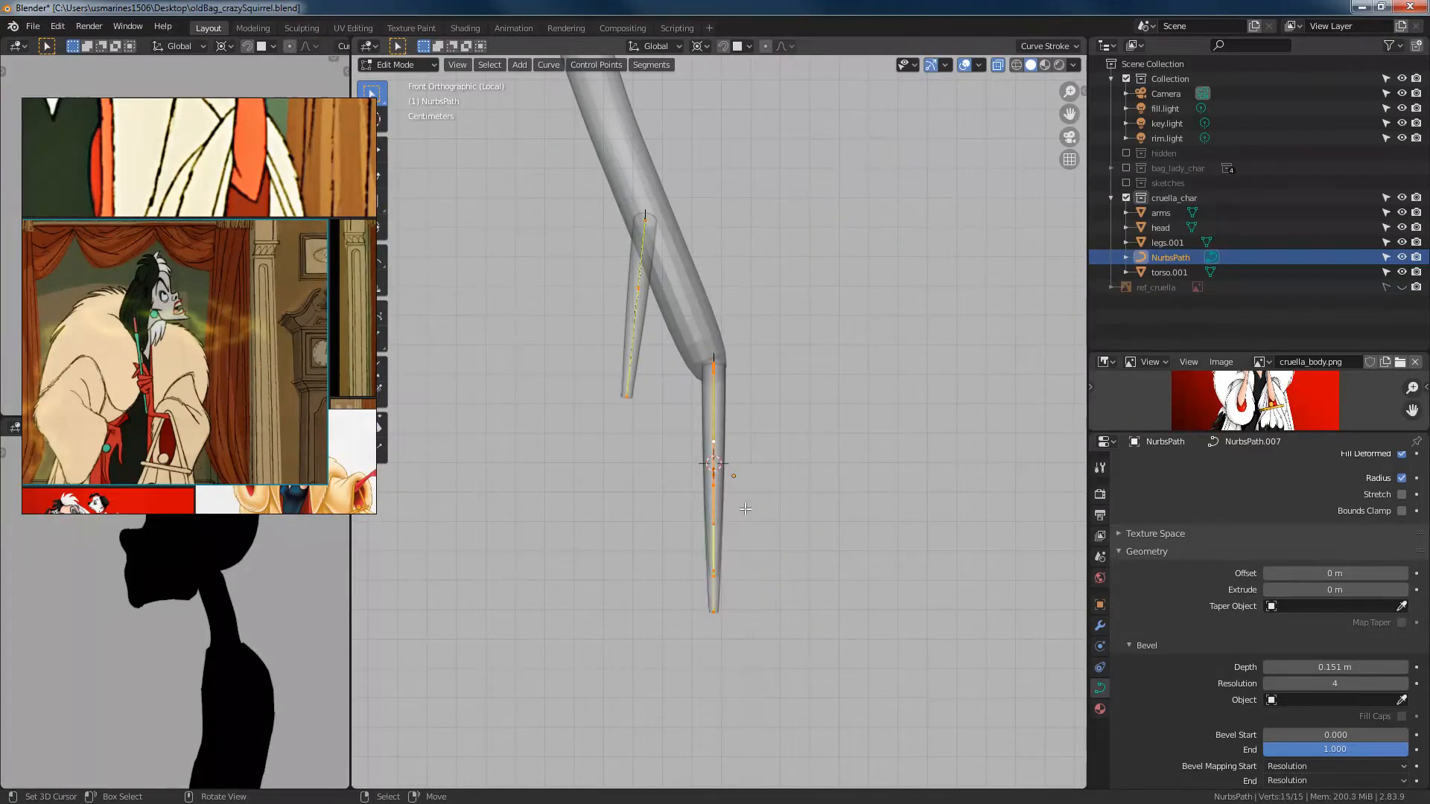
key("alt+a")
key("b")
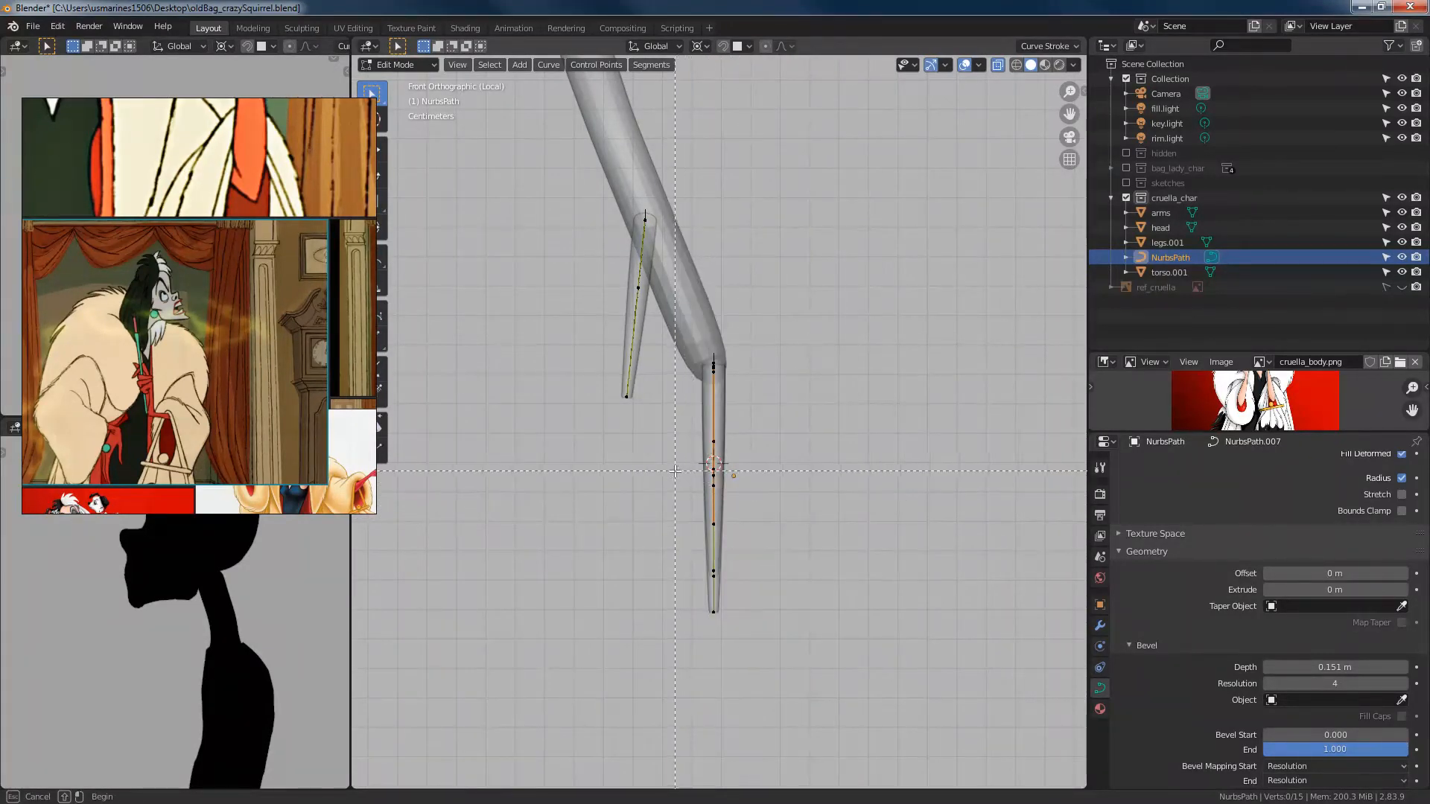
key("Escape")
middle_click_drag(691, 497, 695, 491)
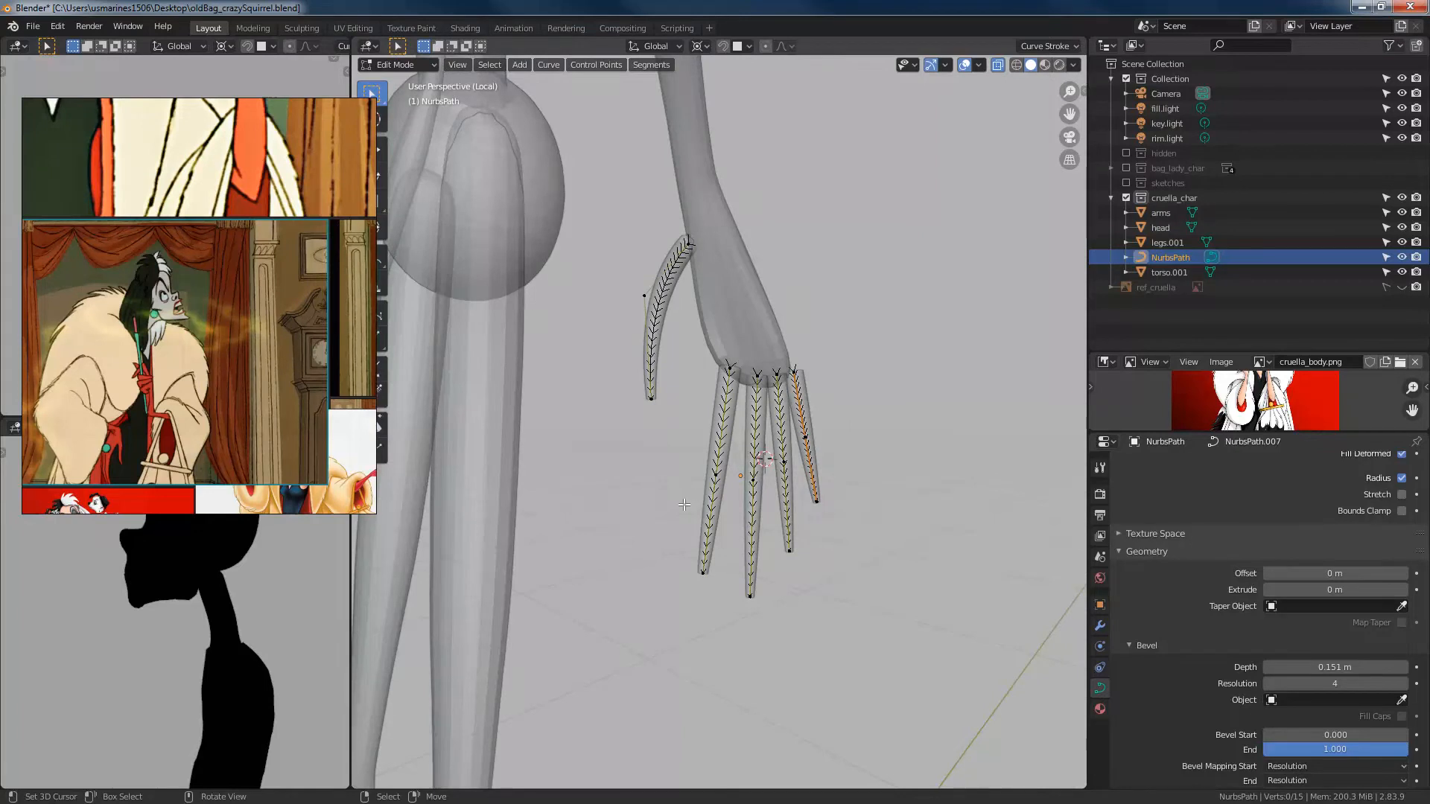
key("c")
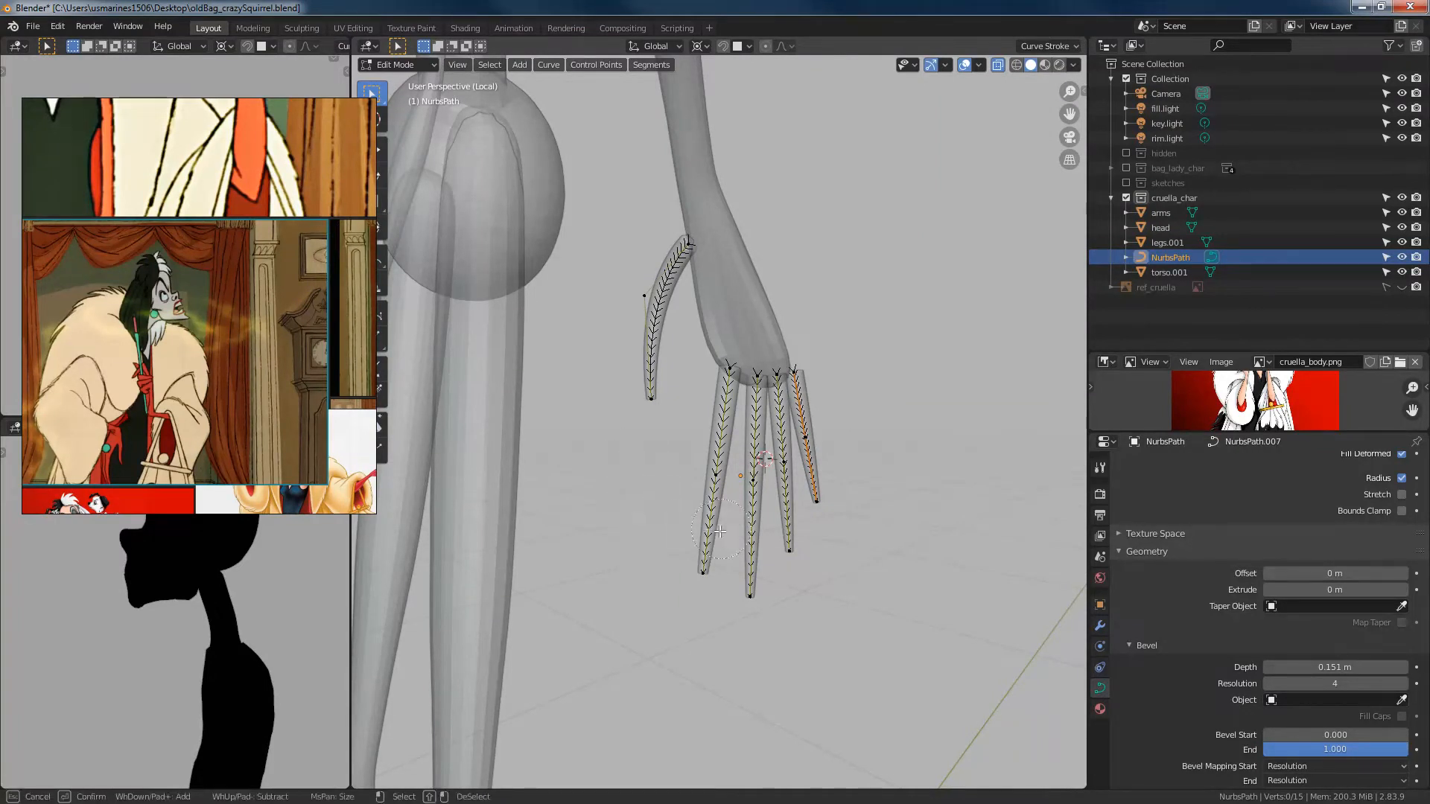
mouse_move(710, 517)
left_mouse_down()
mouse_move(754, 488)
mouse_move(802, 496)
left_mouse_up()
right_click(823, 491)
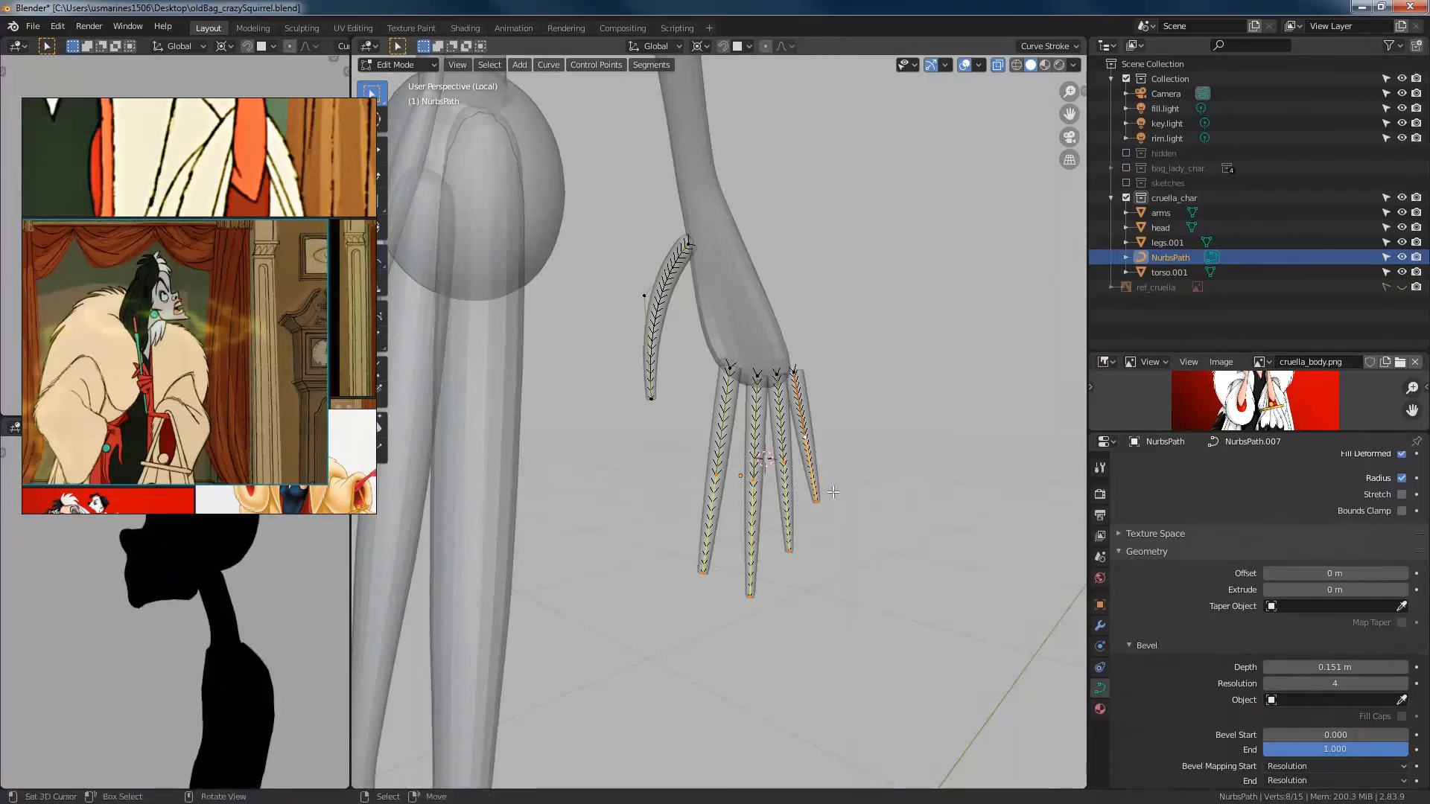
key("KP_3")
key("KP_1")
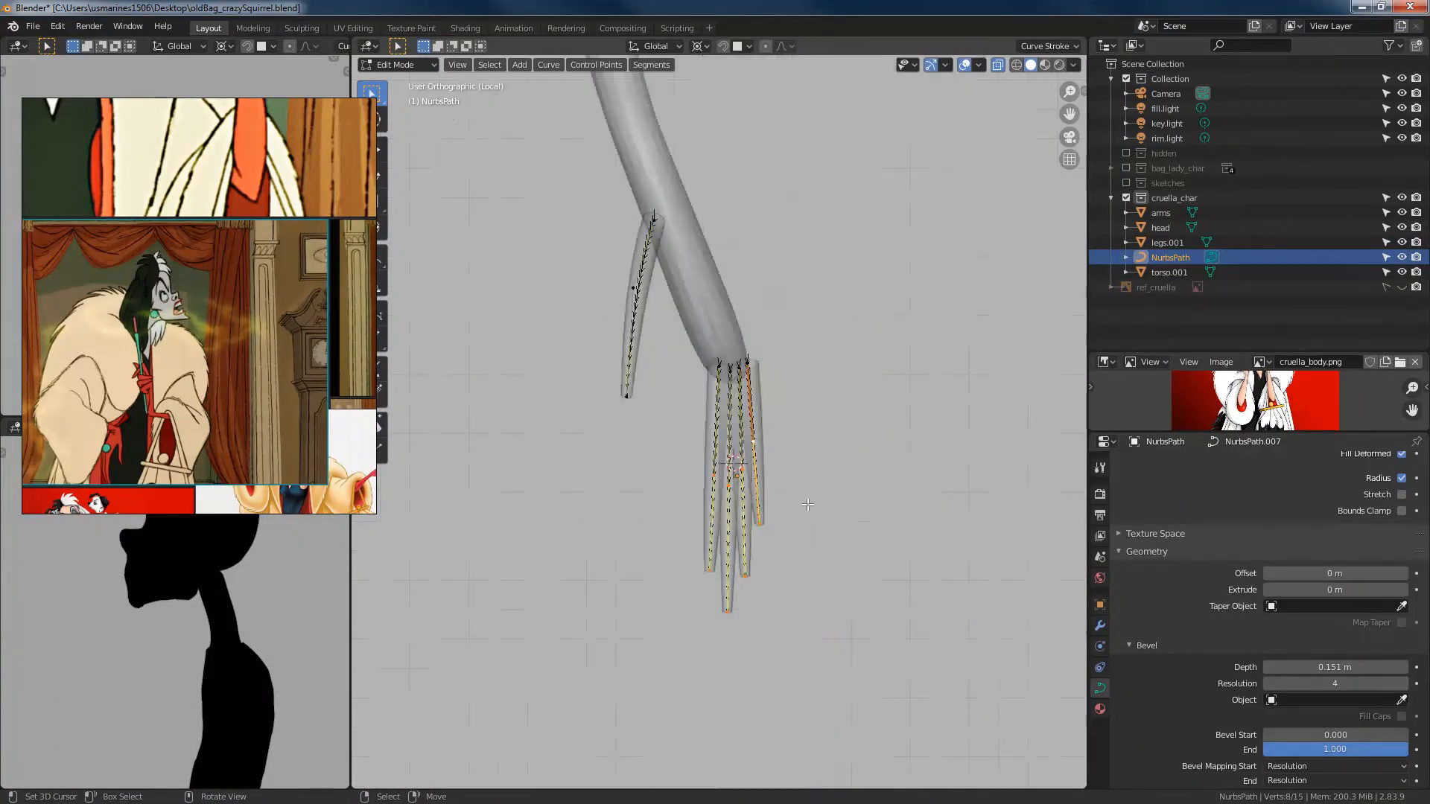
key("r")
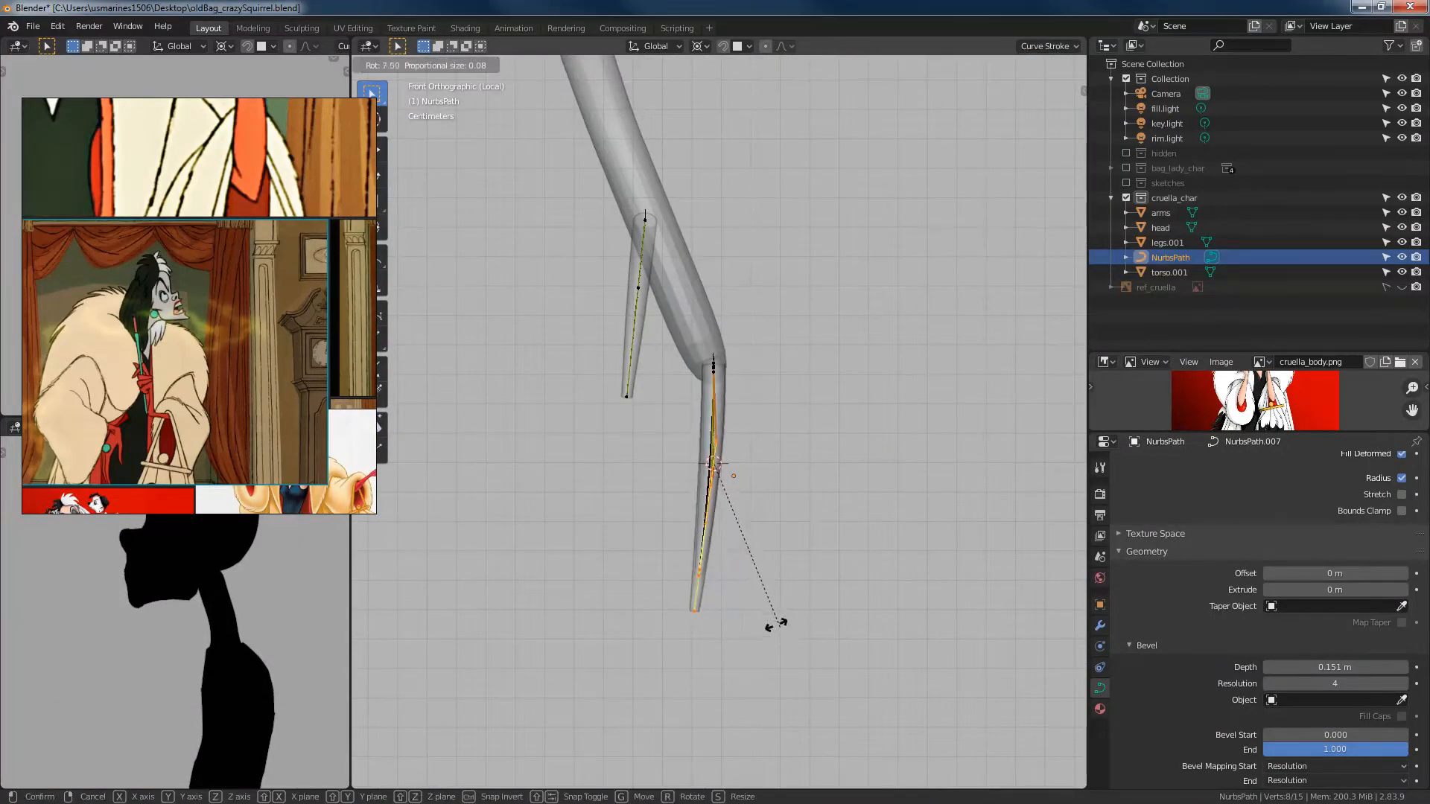
right_click(694, 523)
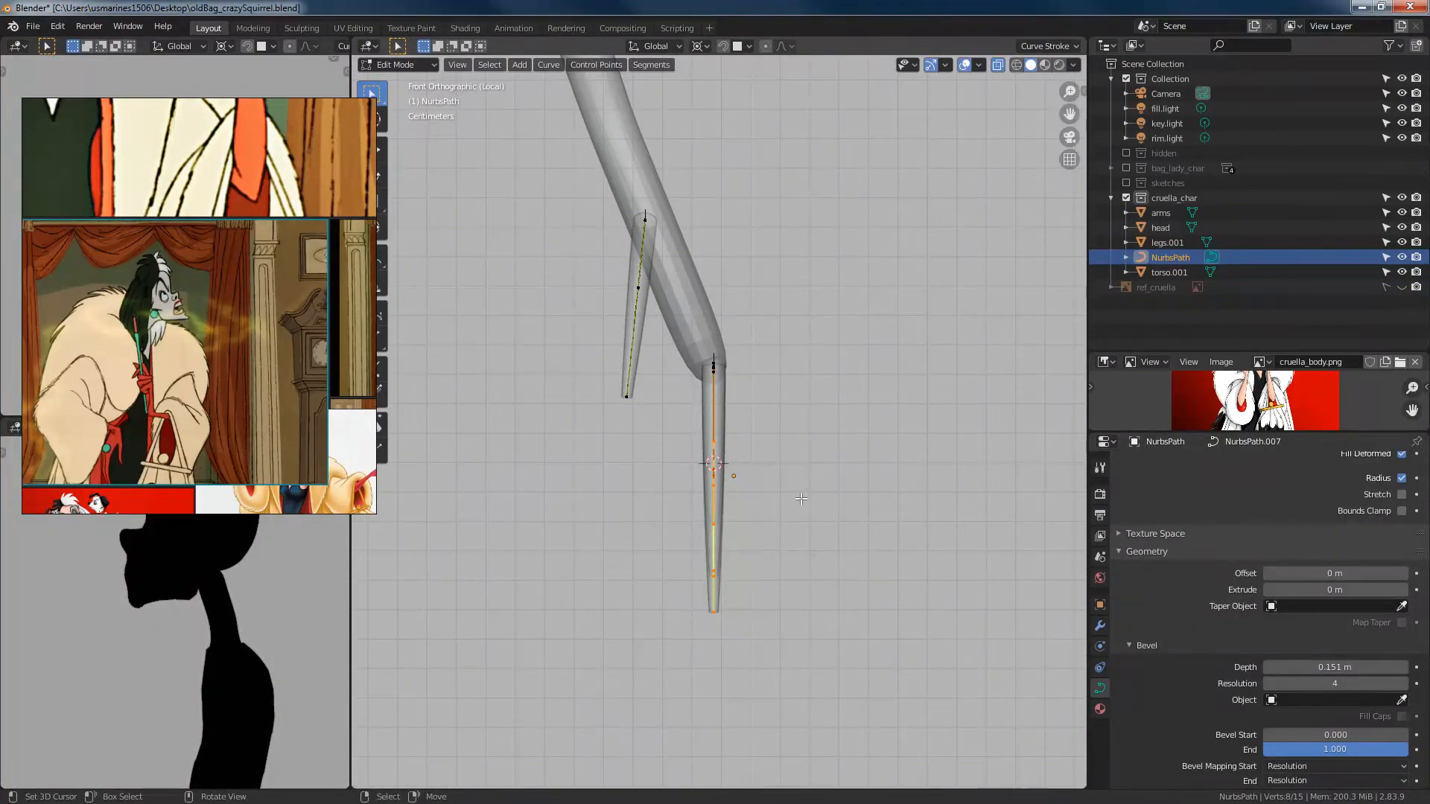
Step: Turn off X-ray display and inspect the hand with its fingers and thumb from several angles
middle_click_drag(783, 458, 818, 349)
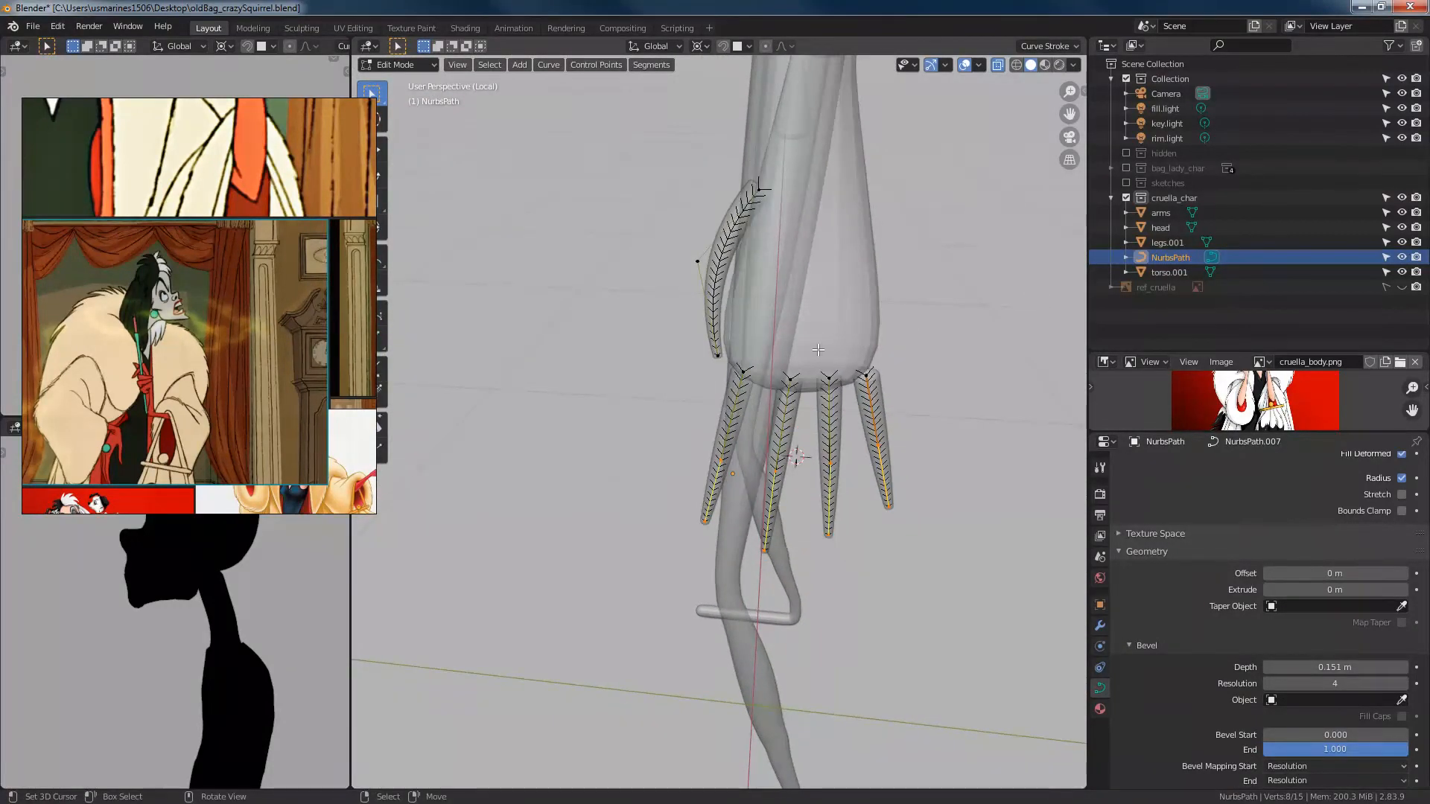
key("alt+z")
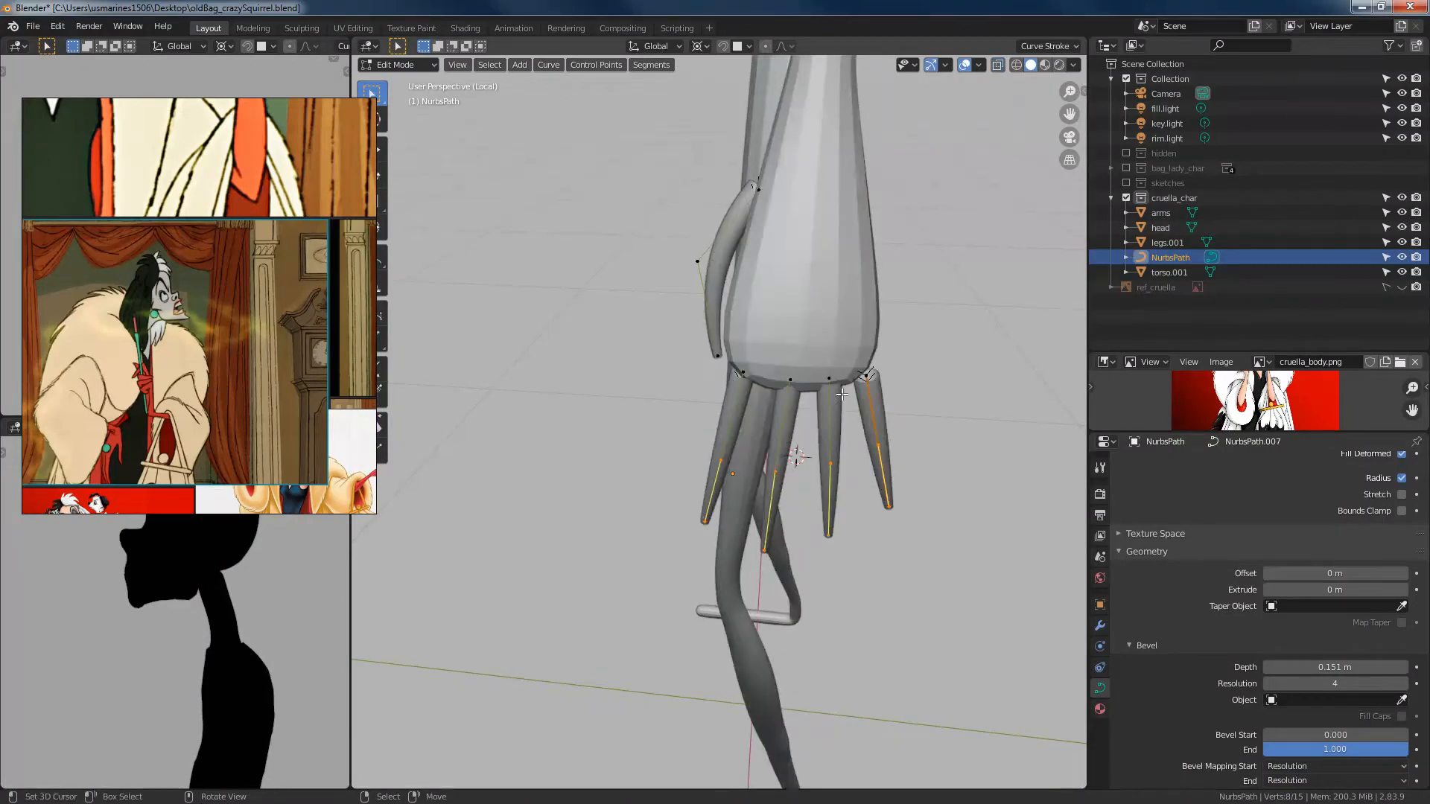
scroll(830, 328, "down", 2)
middle_click_drag(830, 327, 713, 358)
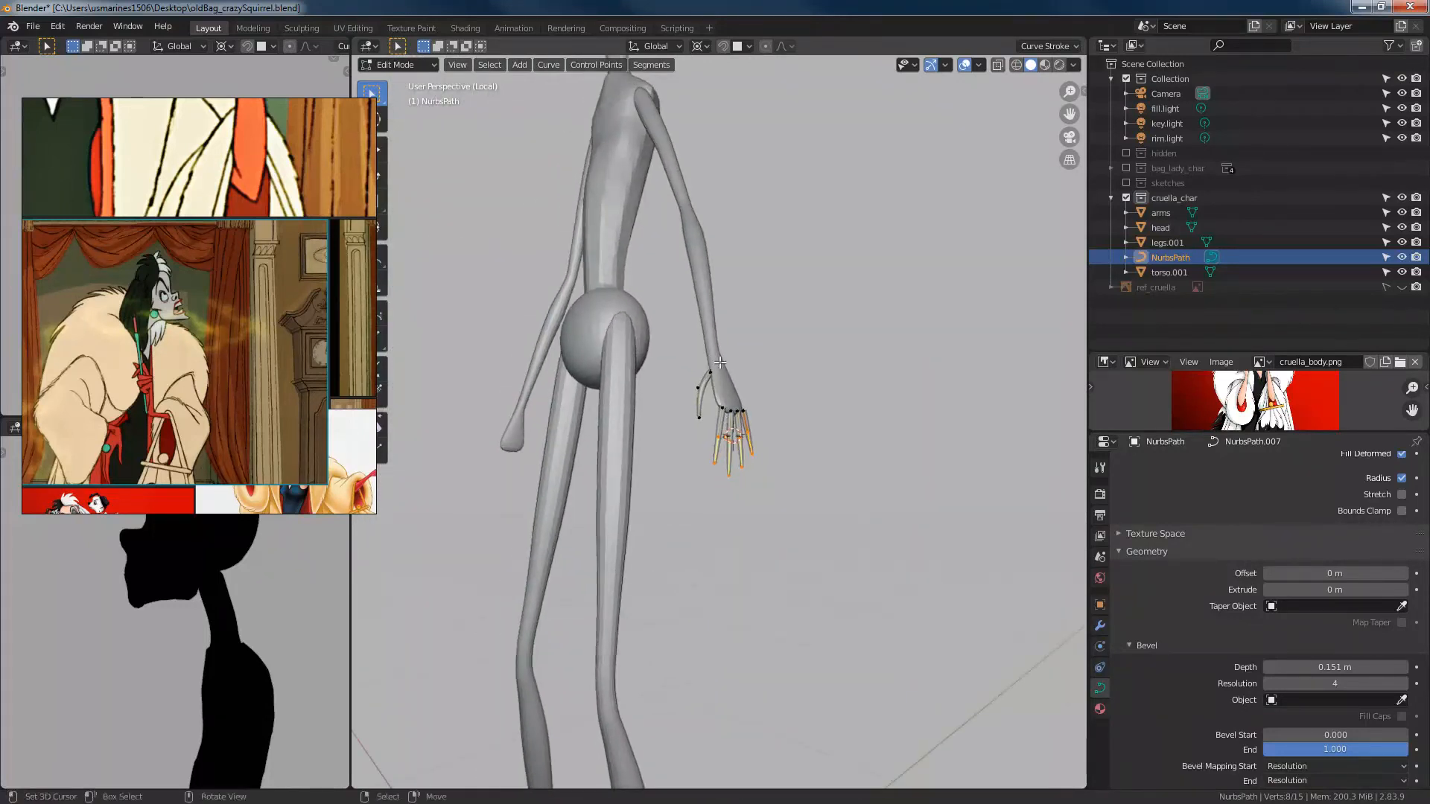
scroll(767, 406, "up", 2)
middle_click_drag(767, 406, 715, 438)
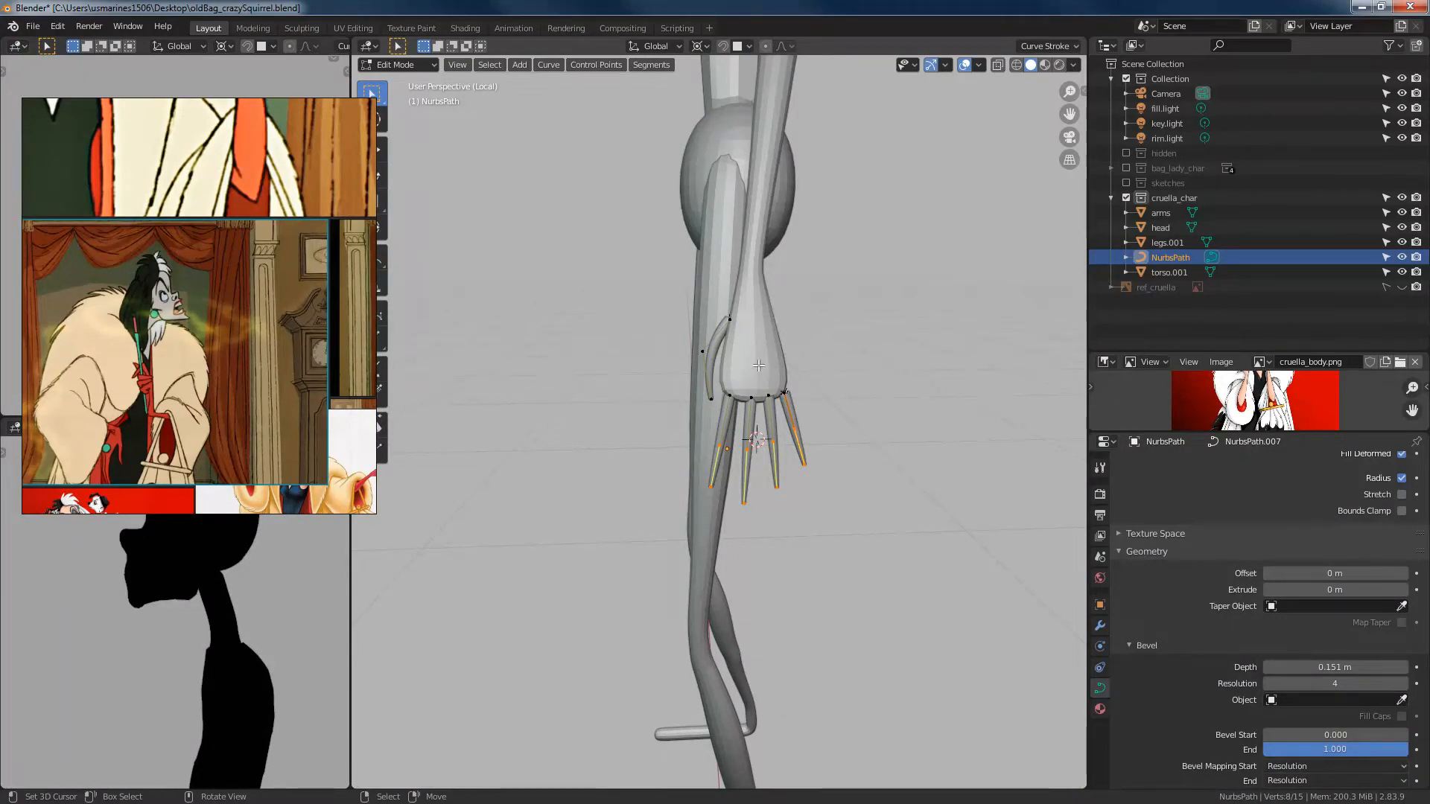
Step: Leave curve editing, select the arms mesh and switch it to Sculpt Mode
key("ctrl+Tab")
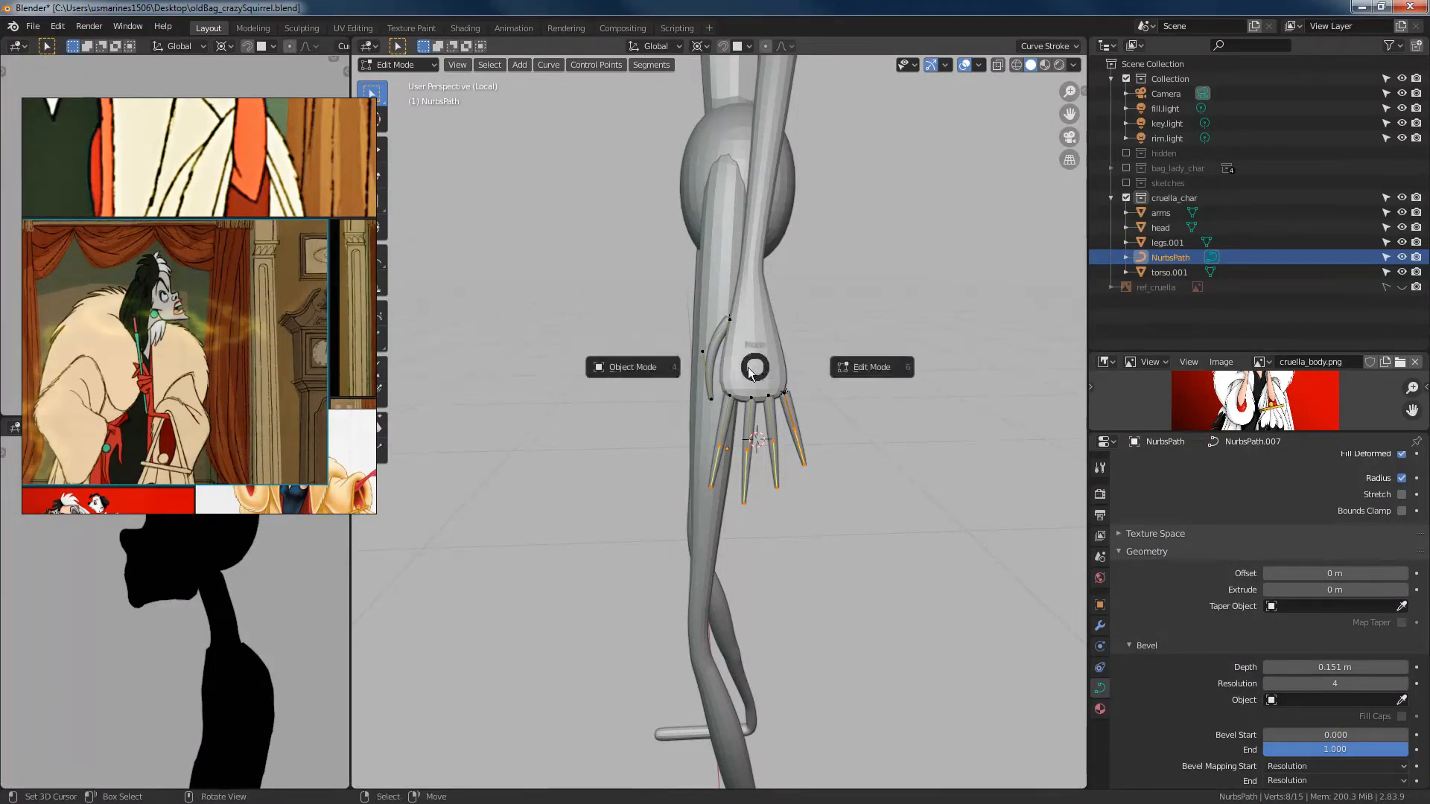
left_click(658, 370)
left_click(767, 360)
key("ctrl+Tab")
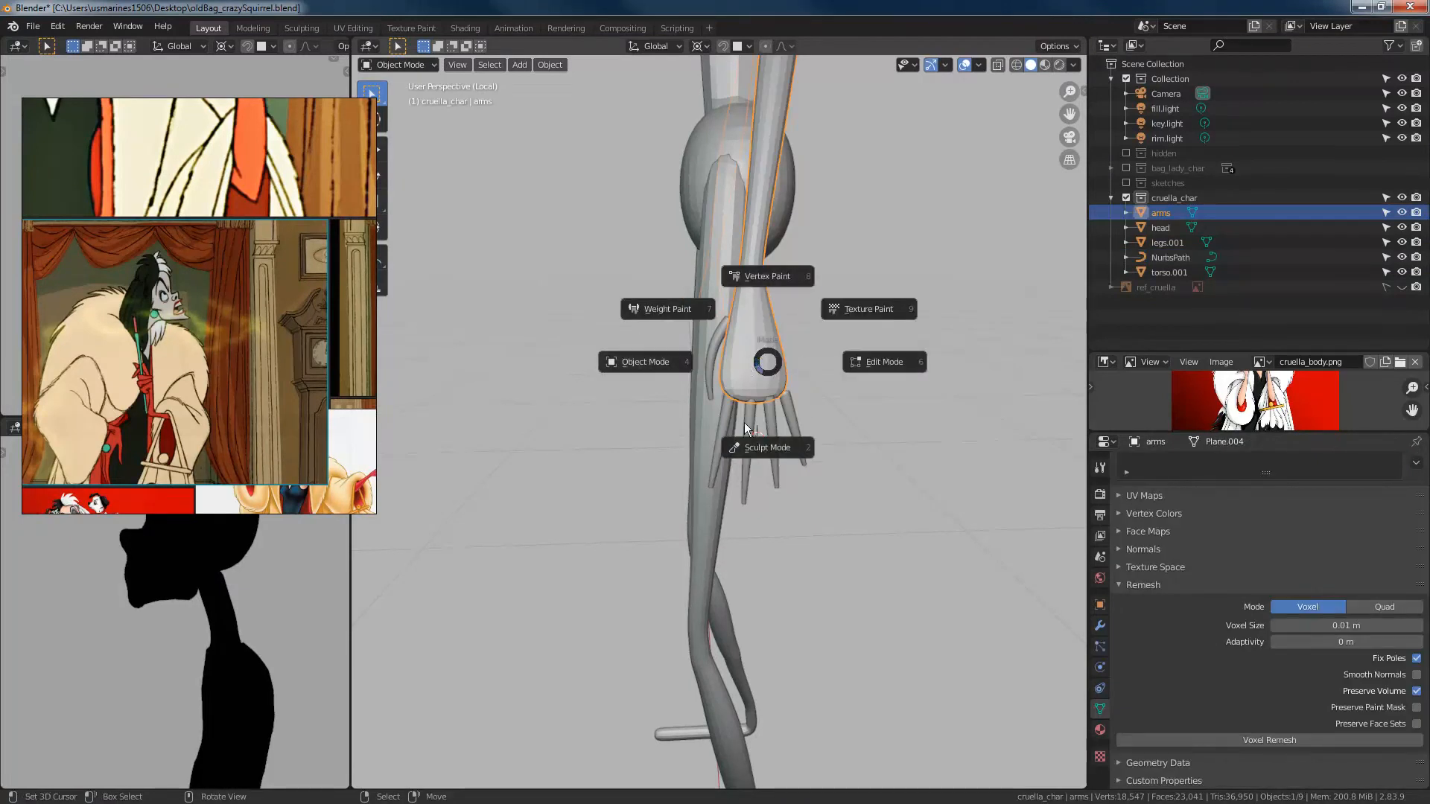
left_click(757, 450)
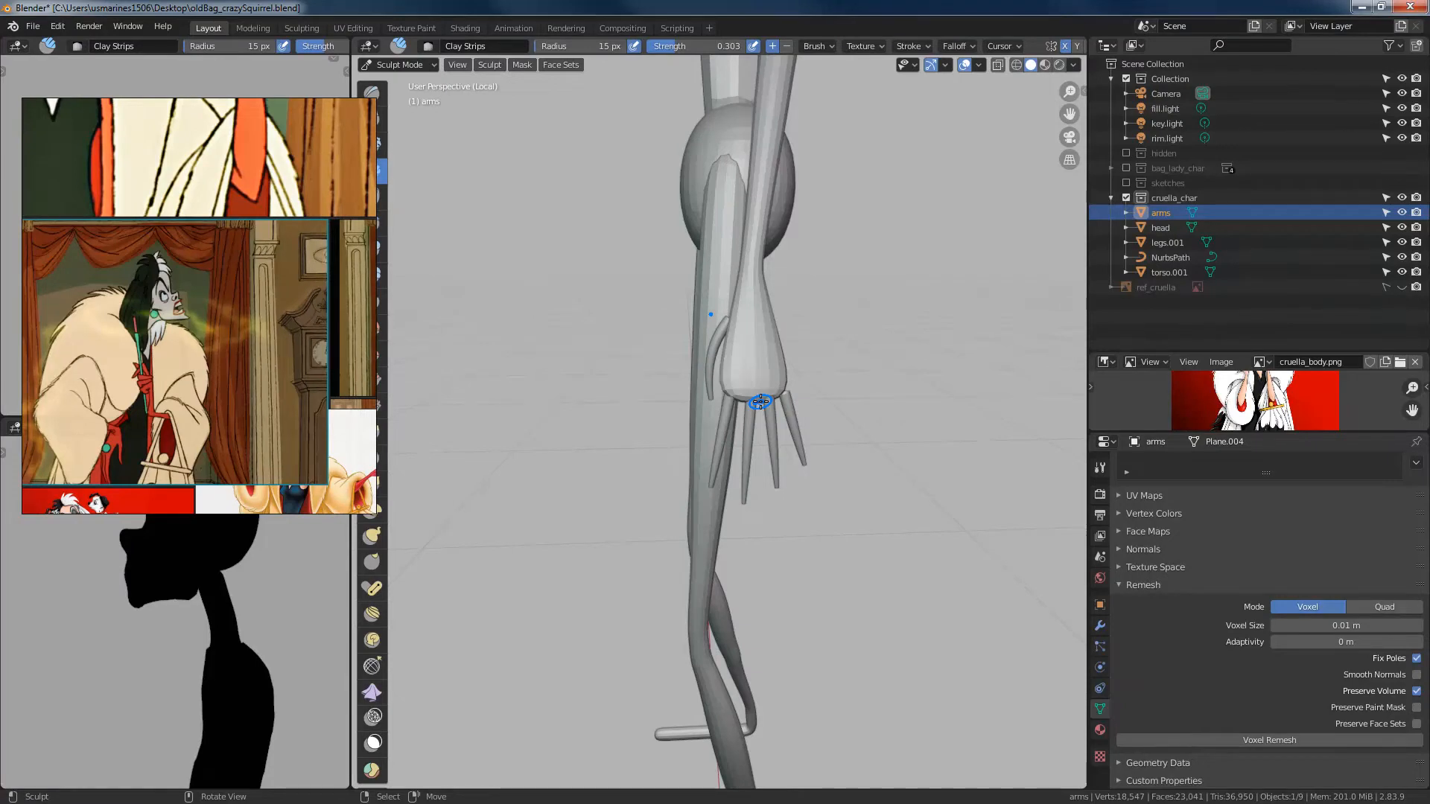
Step: Reshape the palm's outline in right view with the Elastic Deform brush at a radius of 21 px
key("KP_3")
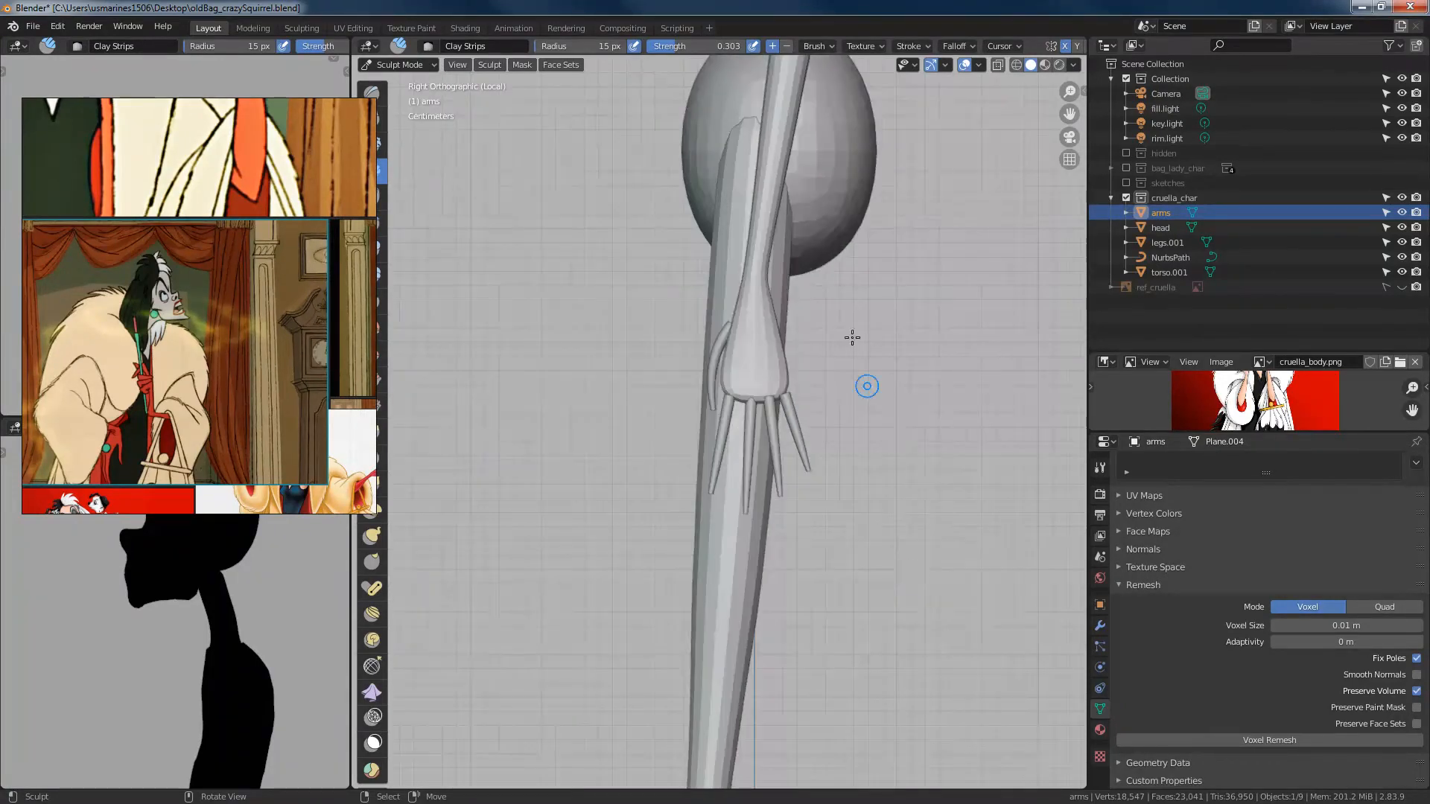
key("shift+g")
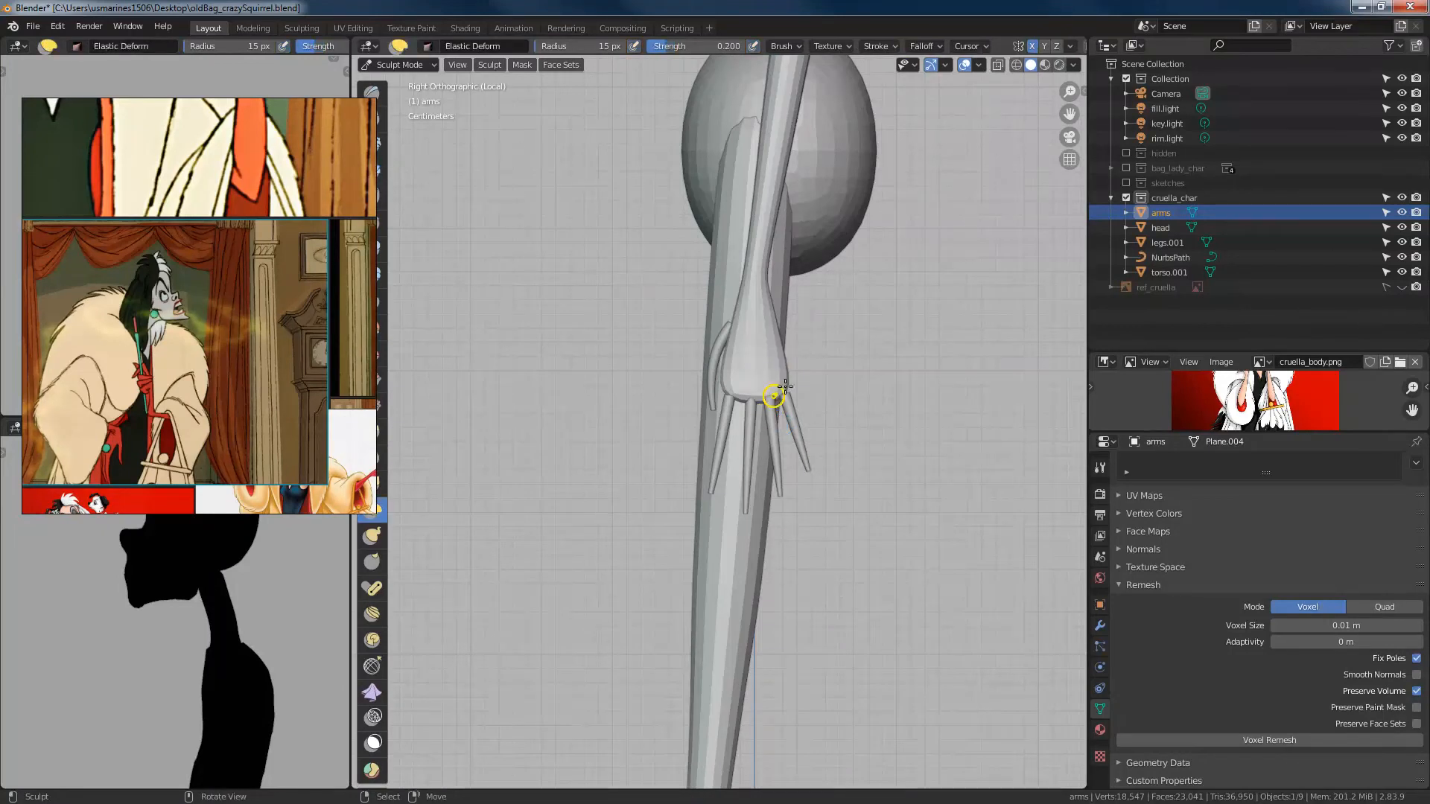
key("f")
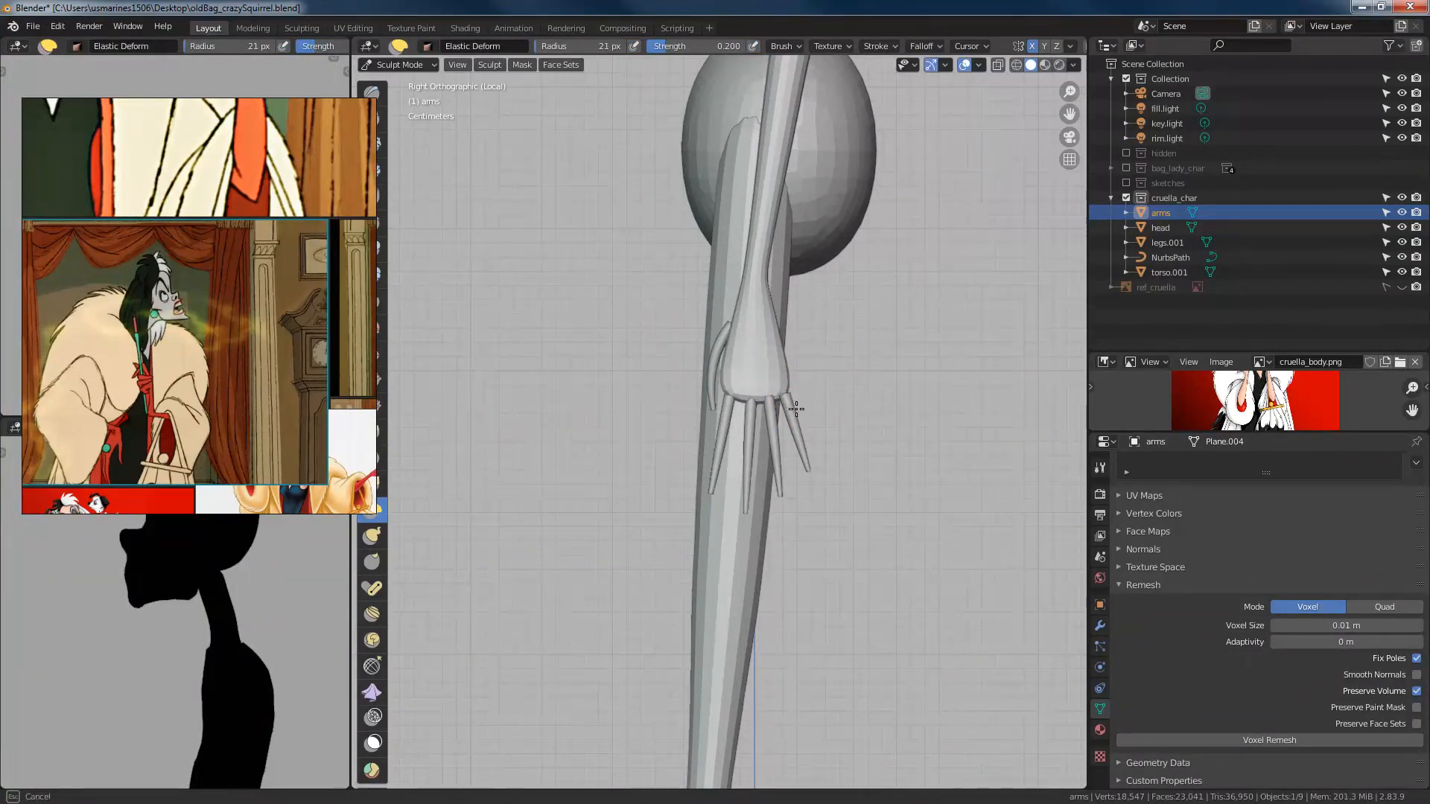
left_click(796, 409)
left_click_drag(731, 378, 730, 322)
Step: Adjust the palm's edge where the thumb attaches with Elastic Deform at a radius of 30 px
middle_click_drag(730, 322, 903, 412)
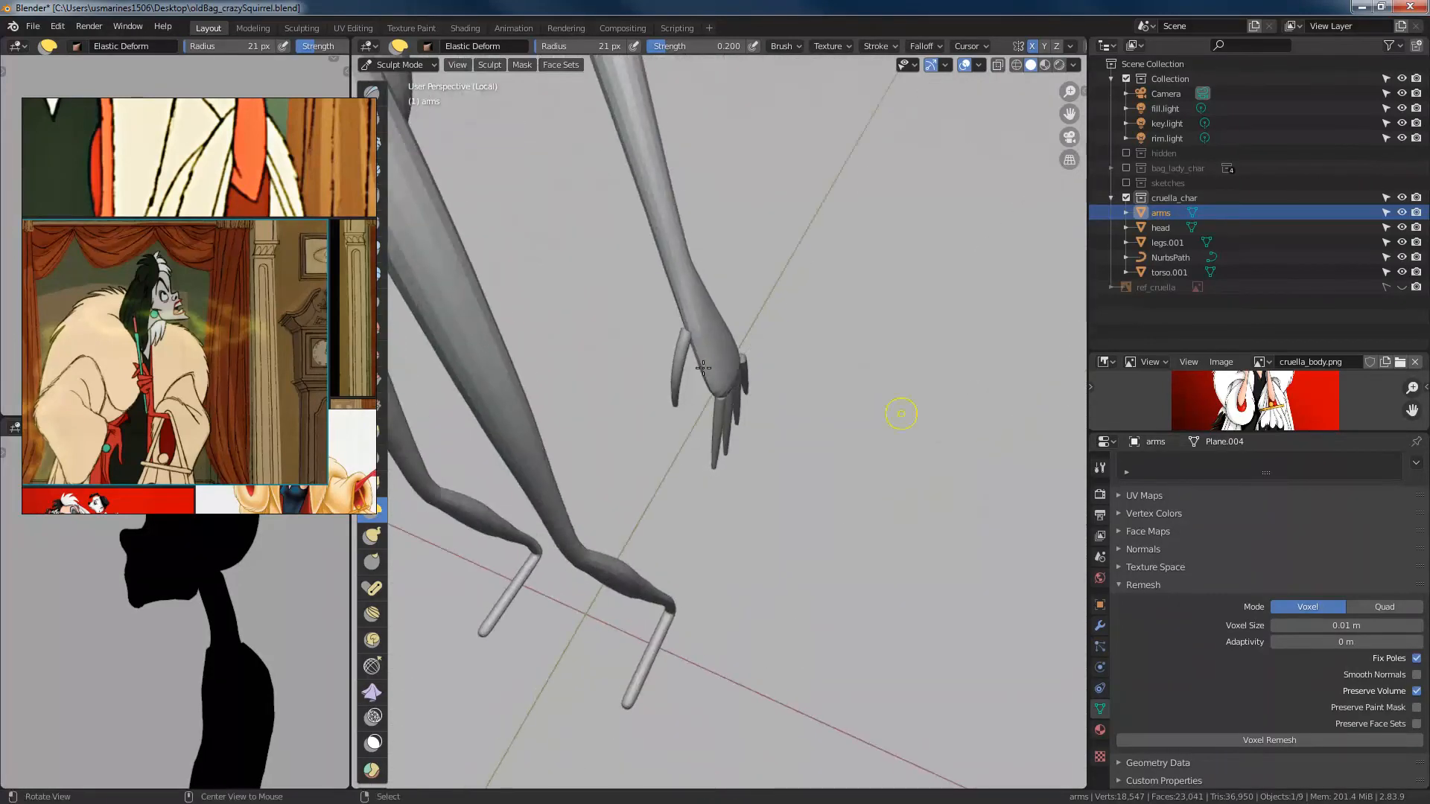
mouse_move(697, 353)
middle_mouse_down()
mouse_move(752, 351)
mouse_move(689, 321)
middle_mouse_up()
key("f")
left_click(679, 341)
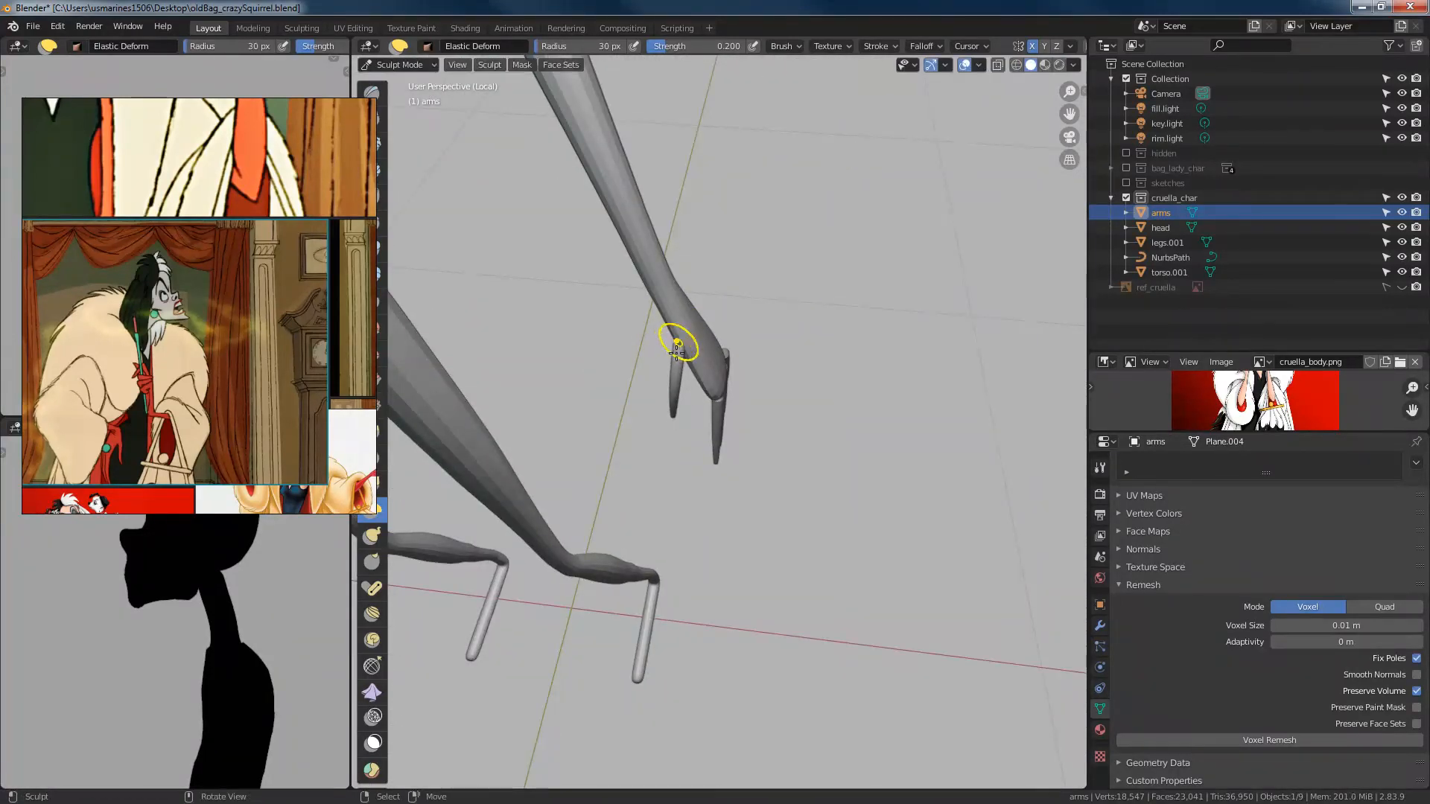
Step: Shape the knuckle edge of the palm around the finger bases with Elastic Deform, ending with a 27 px brush radius
middle_click_drag(763, 341, 727, 389)
key("f")
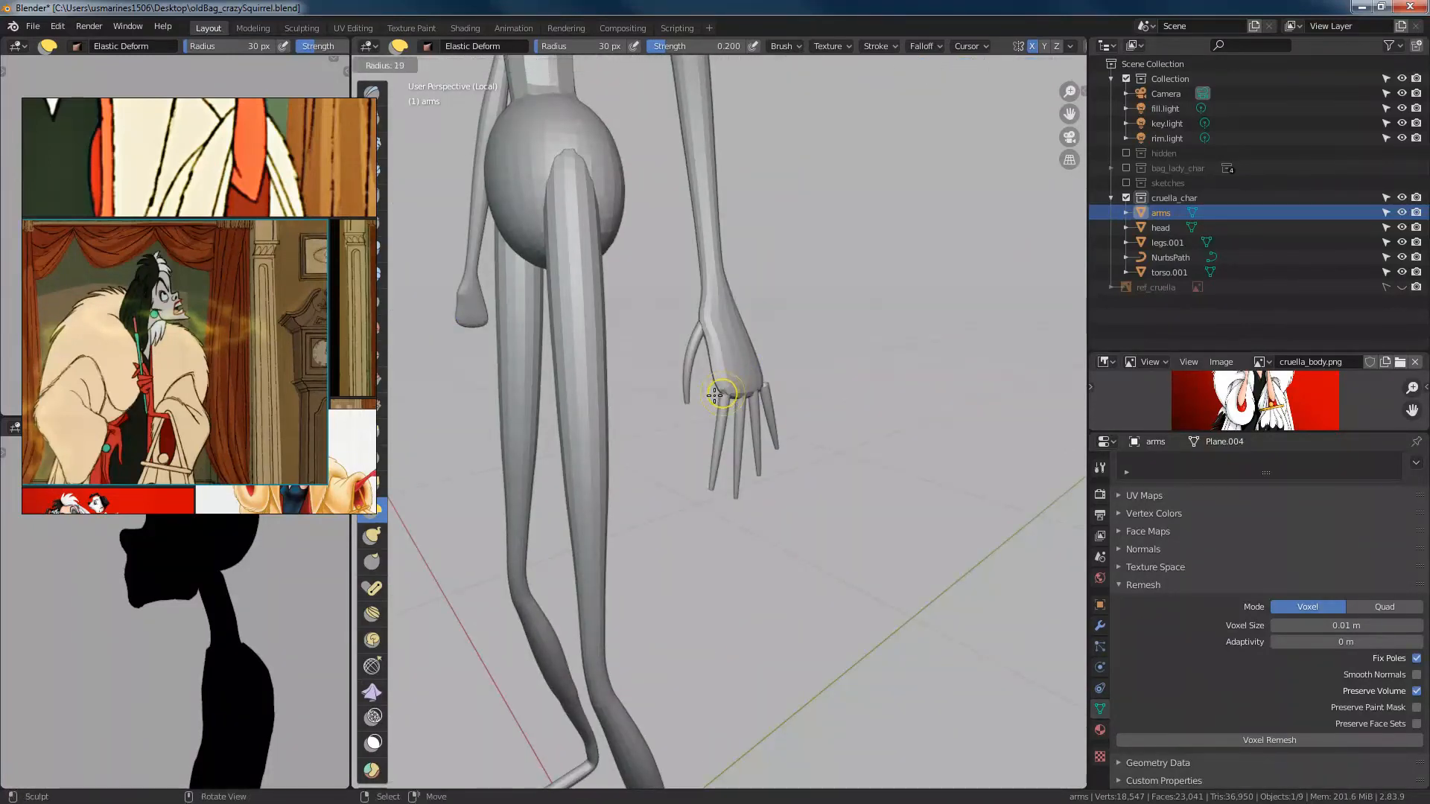
left_click(714, 395)
mouse_move(721, 393)
left_mouse_down()
mouse_move(761, 377)
mouse_move(693, 418)
mouse_move(741, 395)
mouse_move(764, 429)
left_mouse_up()
key("f")
left_click(737, 395)
key("f")
left_click(769, 423)
Step: Shift the knuckle end of the palm over the finger bases with Elastic Deform at a radius of 45 px
middle_click_drag(796, 414, 700, 406)
key("f")
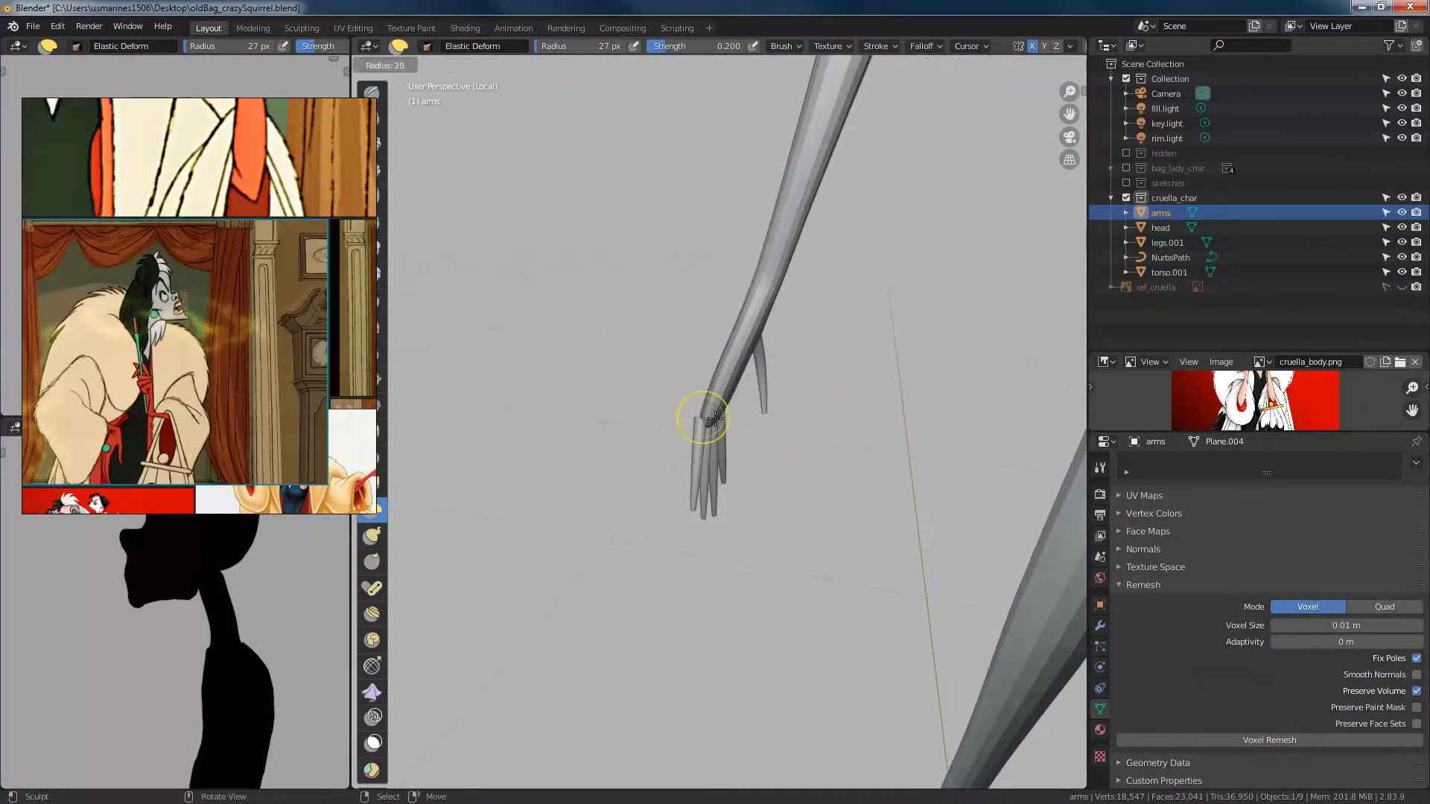
left_click(709, 415)
left_click_drag(709, 414, 674, 412)
mouse_move(700, 414)
left_mouse_down()
mouse_move(674, 415)
mouse_move(698, 413)
left_mouse_up()
middle_click_drag(699, 414, 836, 430)
Step: Refine the side edge and back of the hand with Elastic Deform at radii of 20 px and 27 px
key("f")
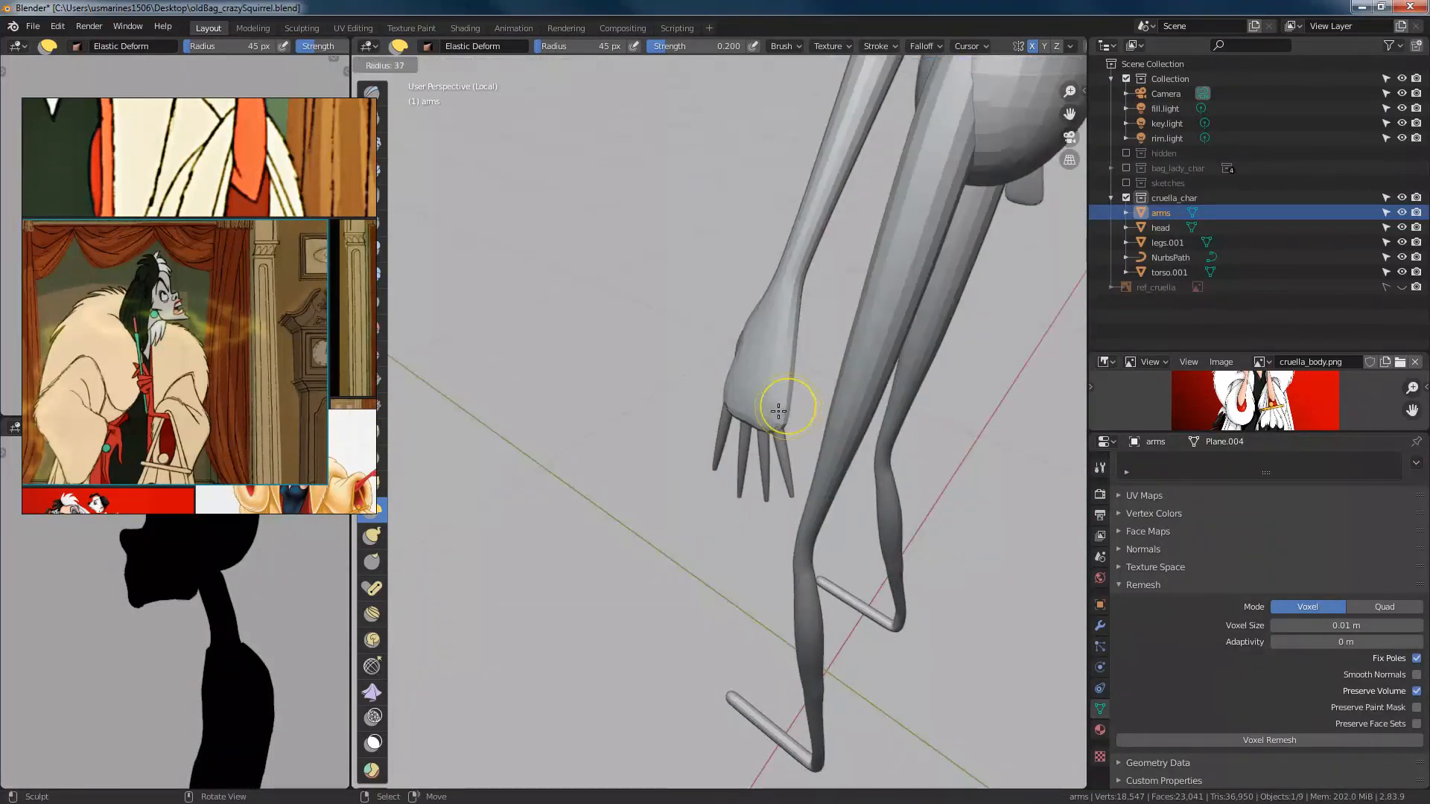
left_click(770, 411)
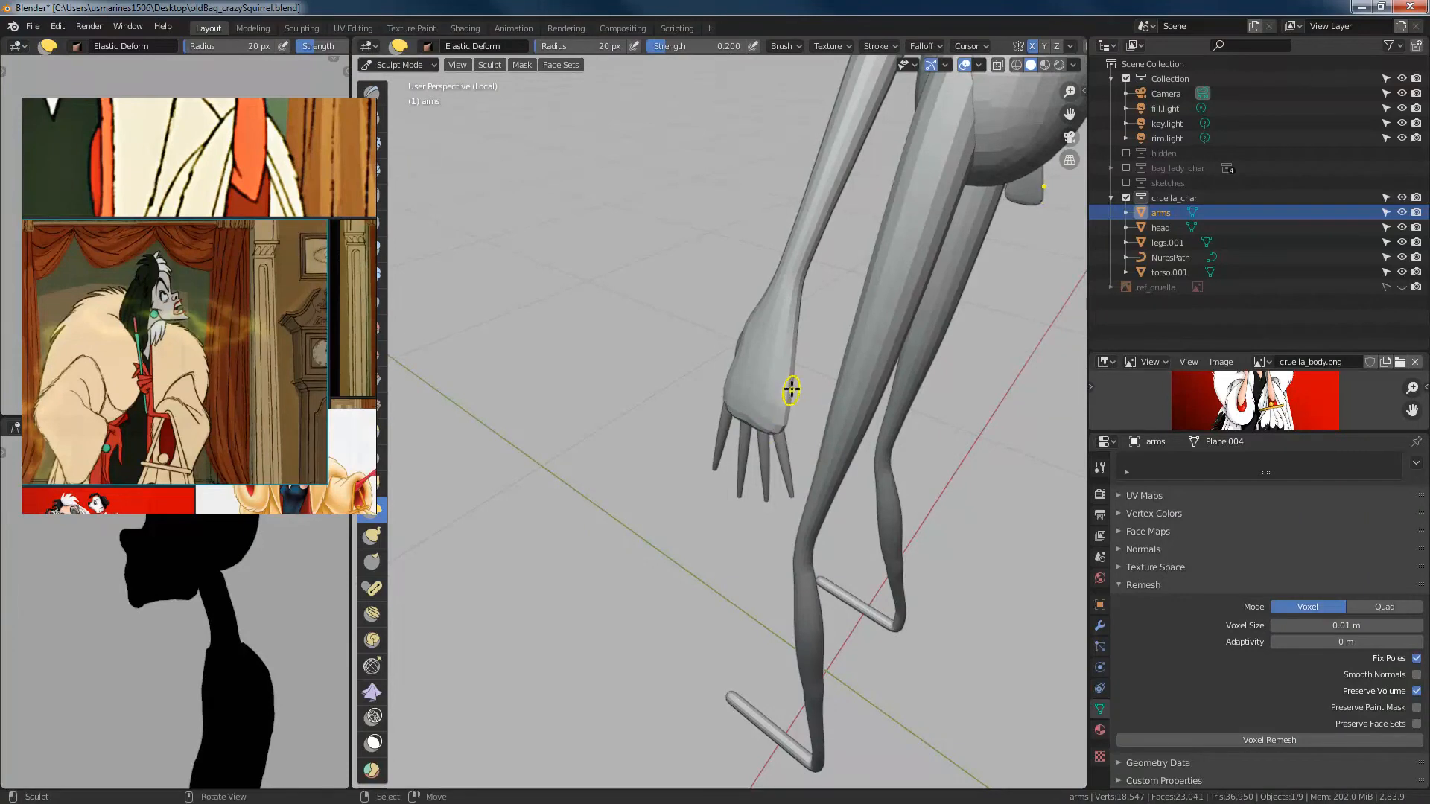
key("f")
left_click(781, 373)
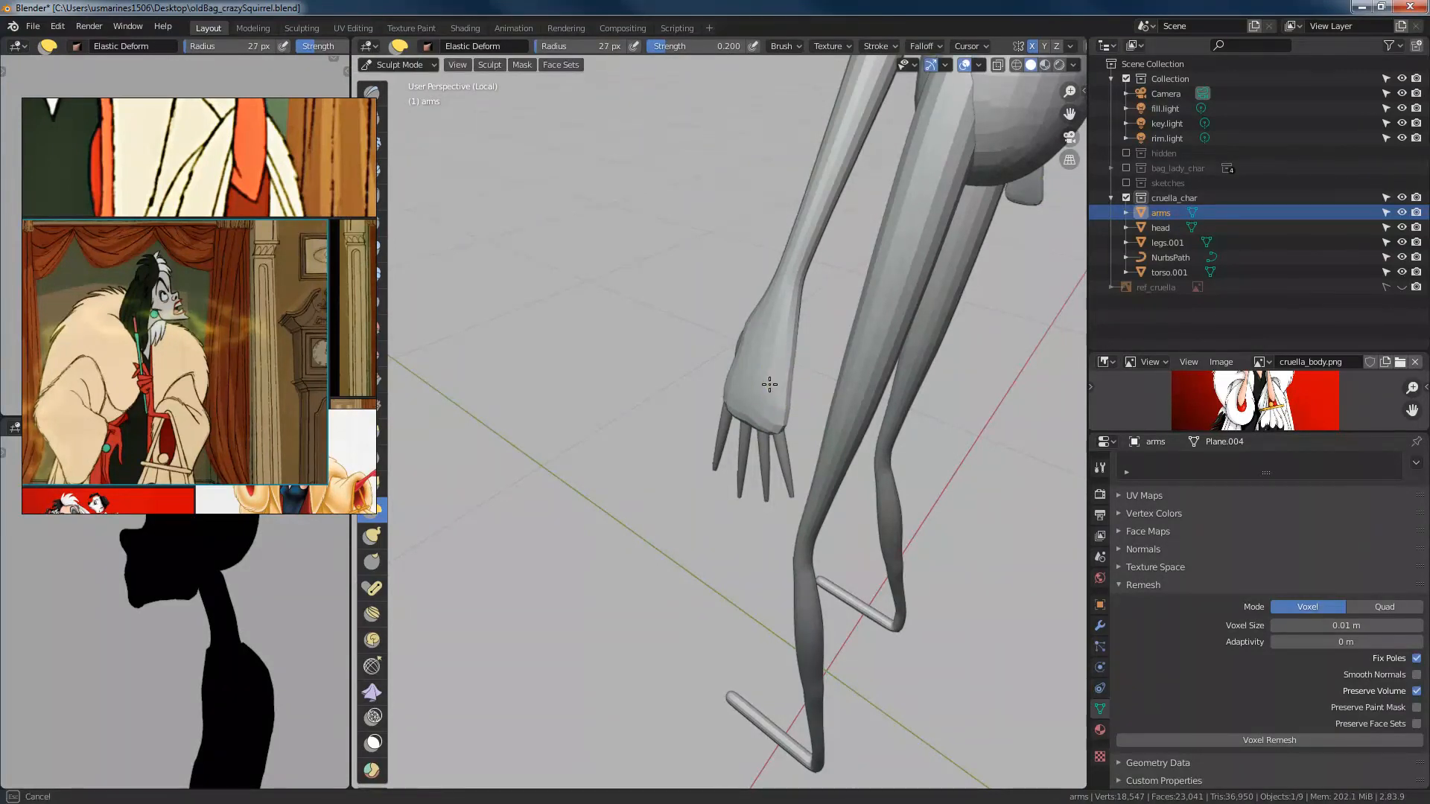
Step: Curve the palm's profile in front view between thumb and fingers with Elastic Deform at radii of 33 px and 35 px
key("KP_1")
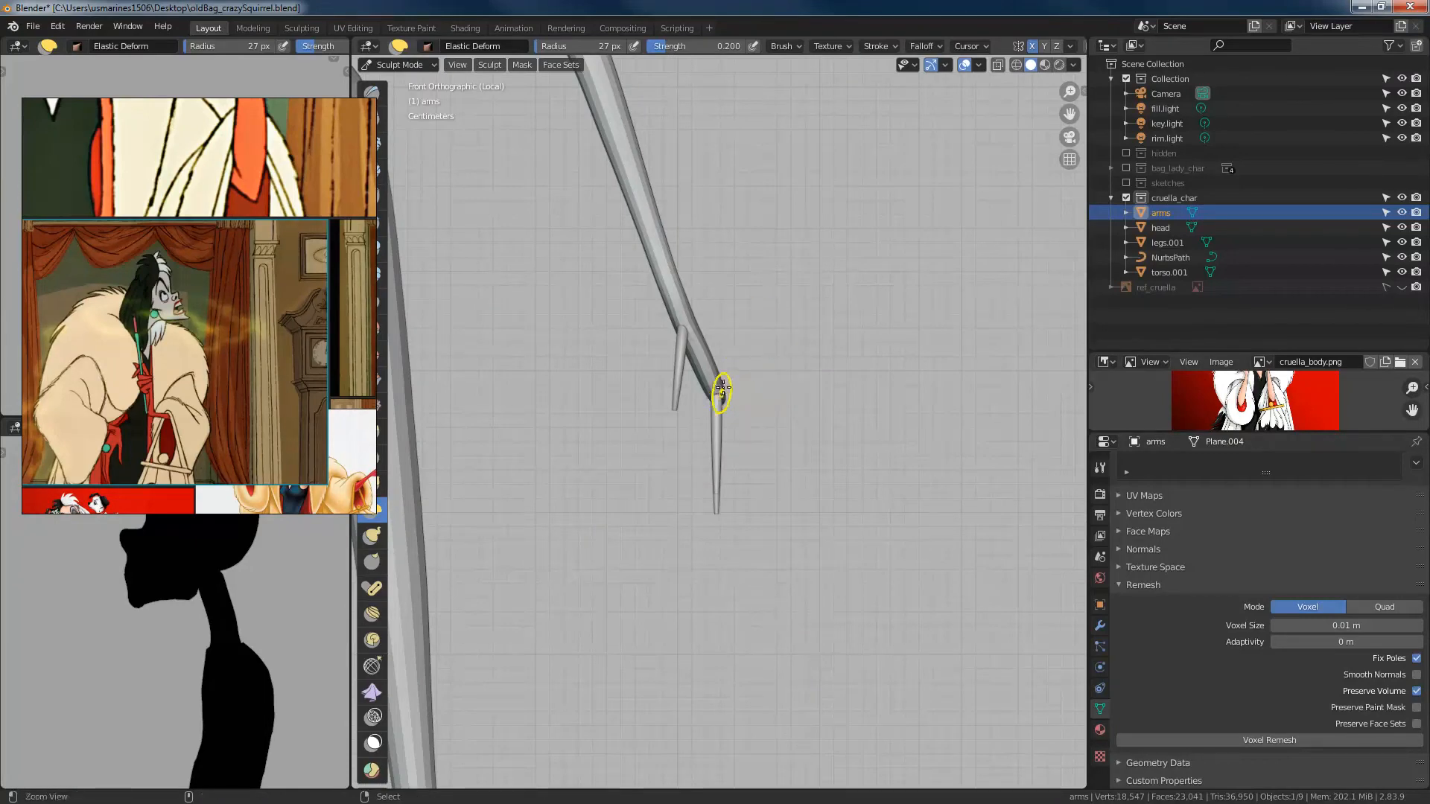
scroll(798, 323, "up", 3)
middle_click_drag(727, 335, 759, 431, "shift")
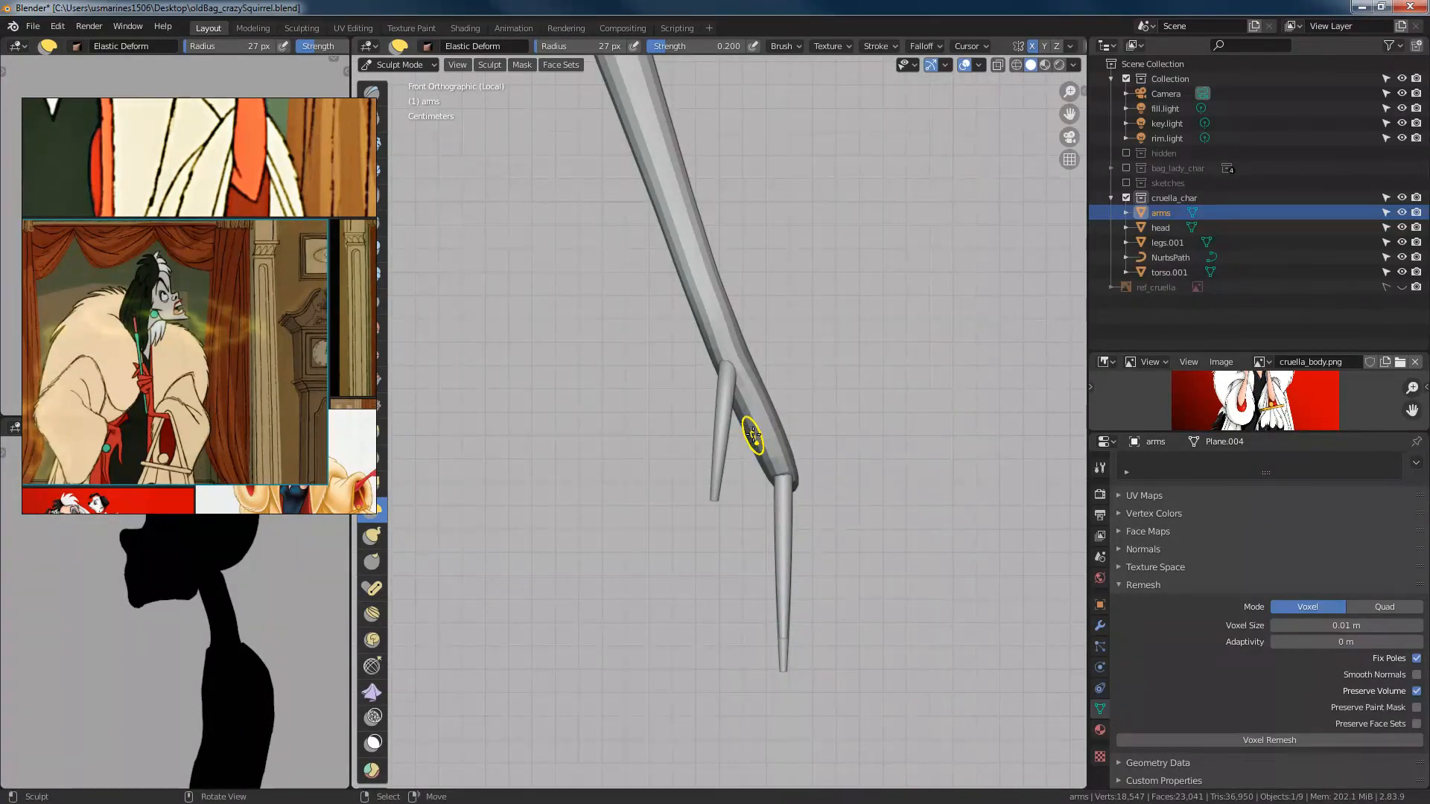
key("f")
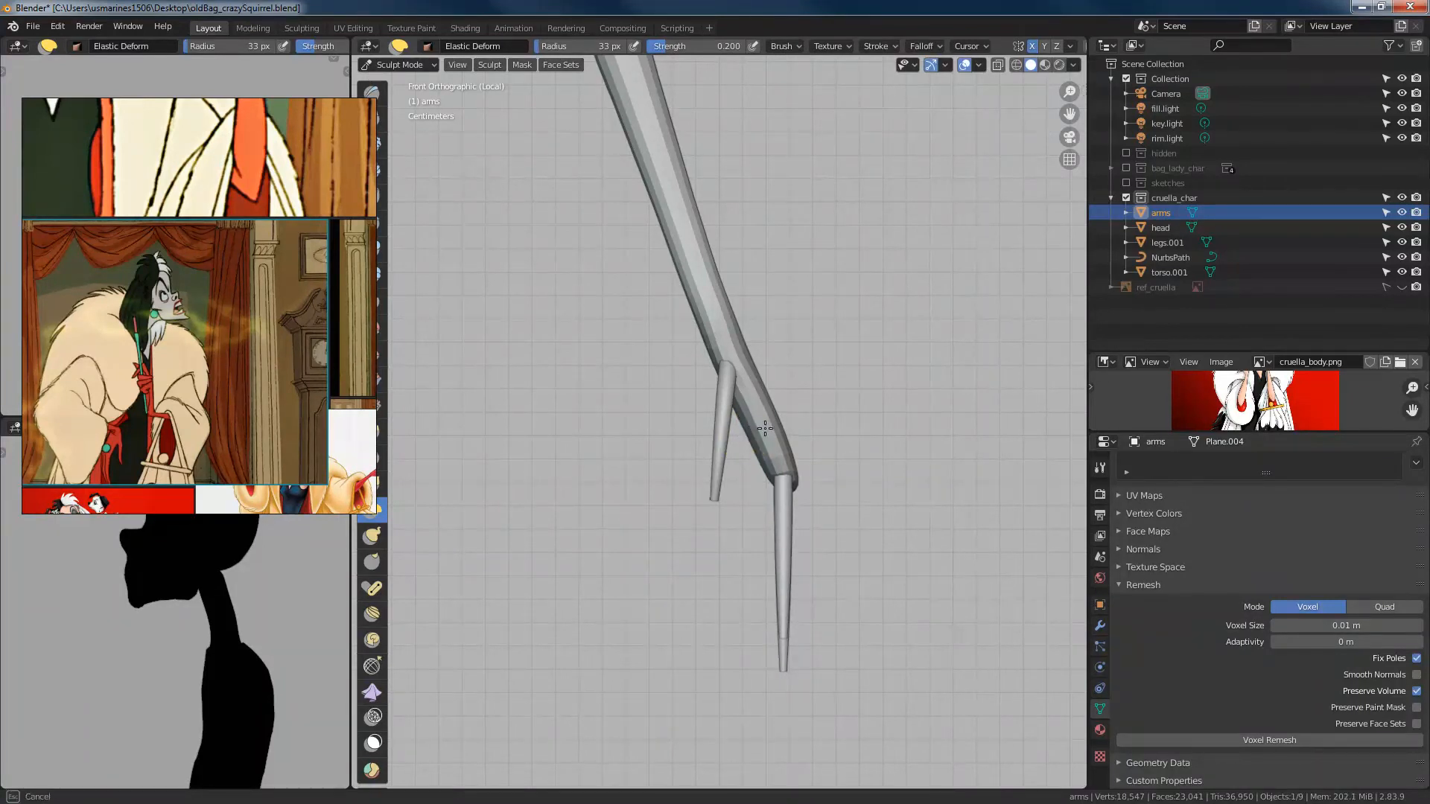
left_click_drag(764, 428, 765, 442)
key("f")
left_click(799, 450)
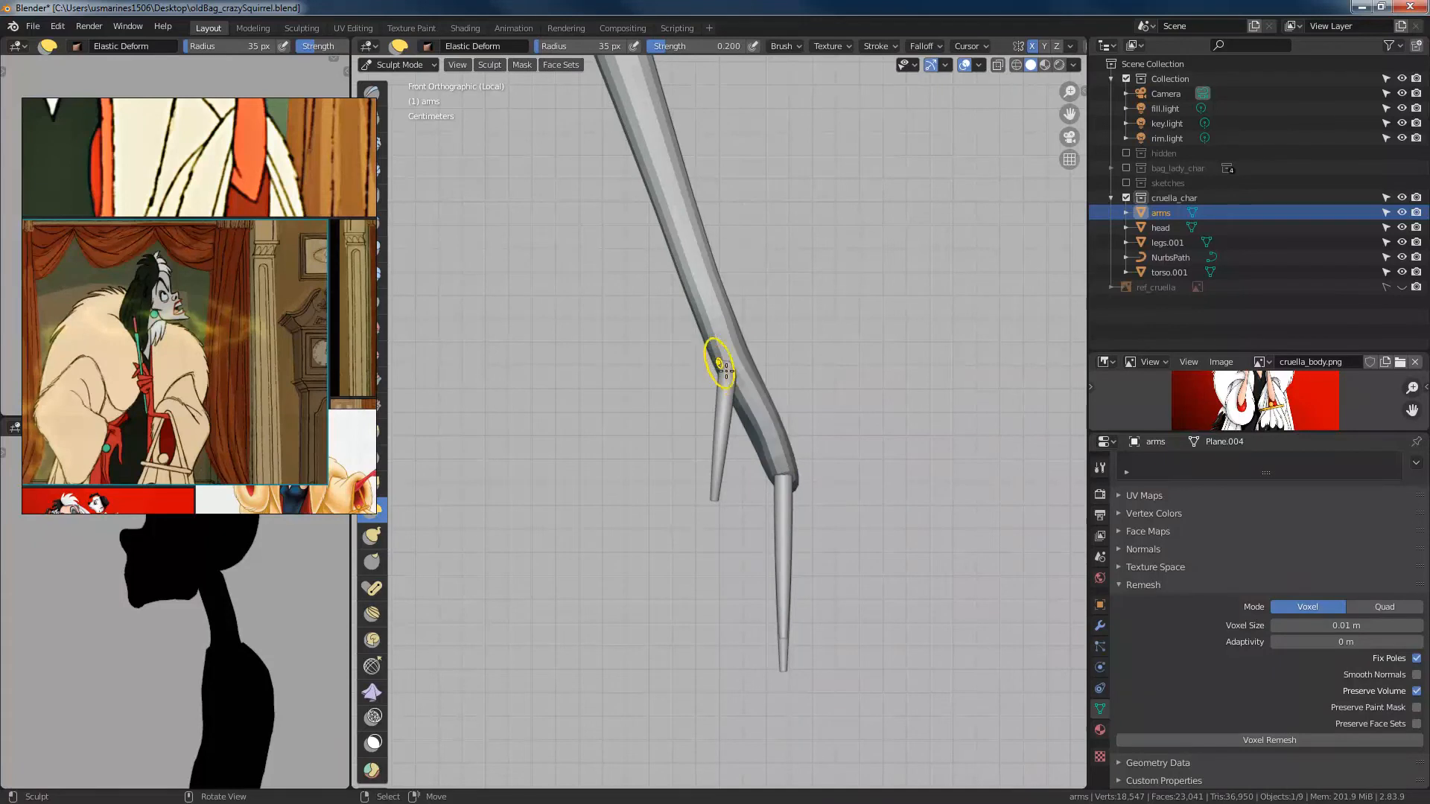
Step: Build up volume along the thumb side of the palm with the Clay Strips brush, reducing its radius to 24 px
mouse_move(726, 370)
middle_mouse_down()
mouse_move(791, 440)
mouse_move(782, 432)
middle_mouse_up()
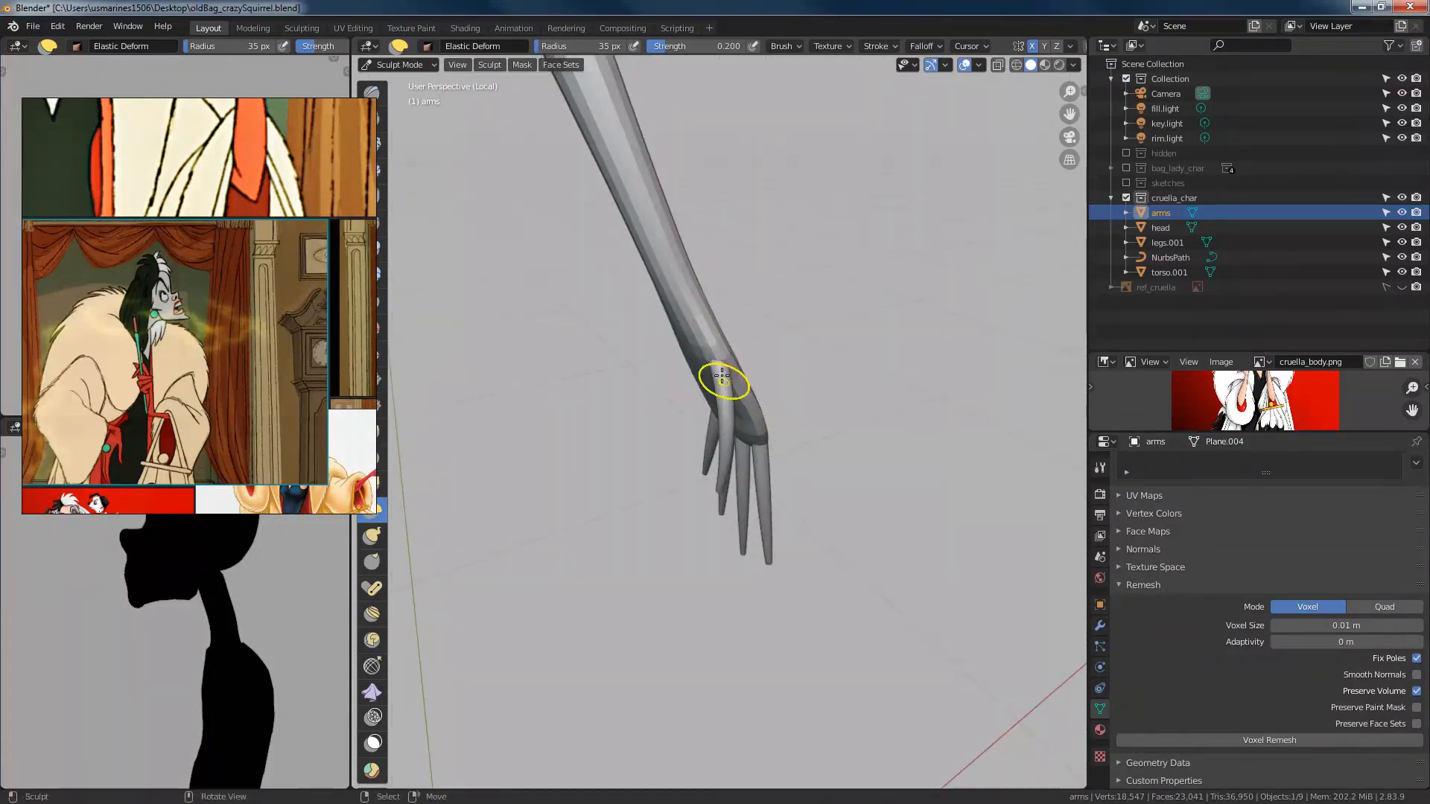
key("c")
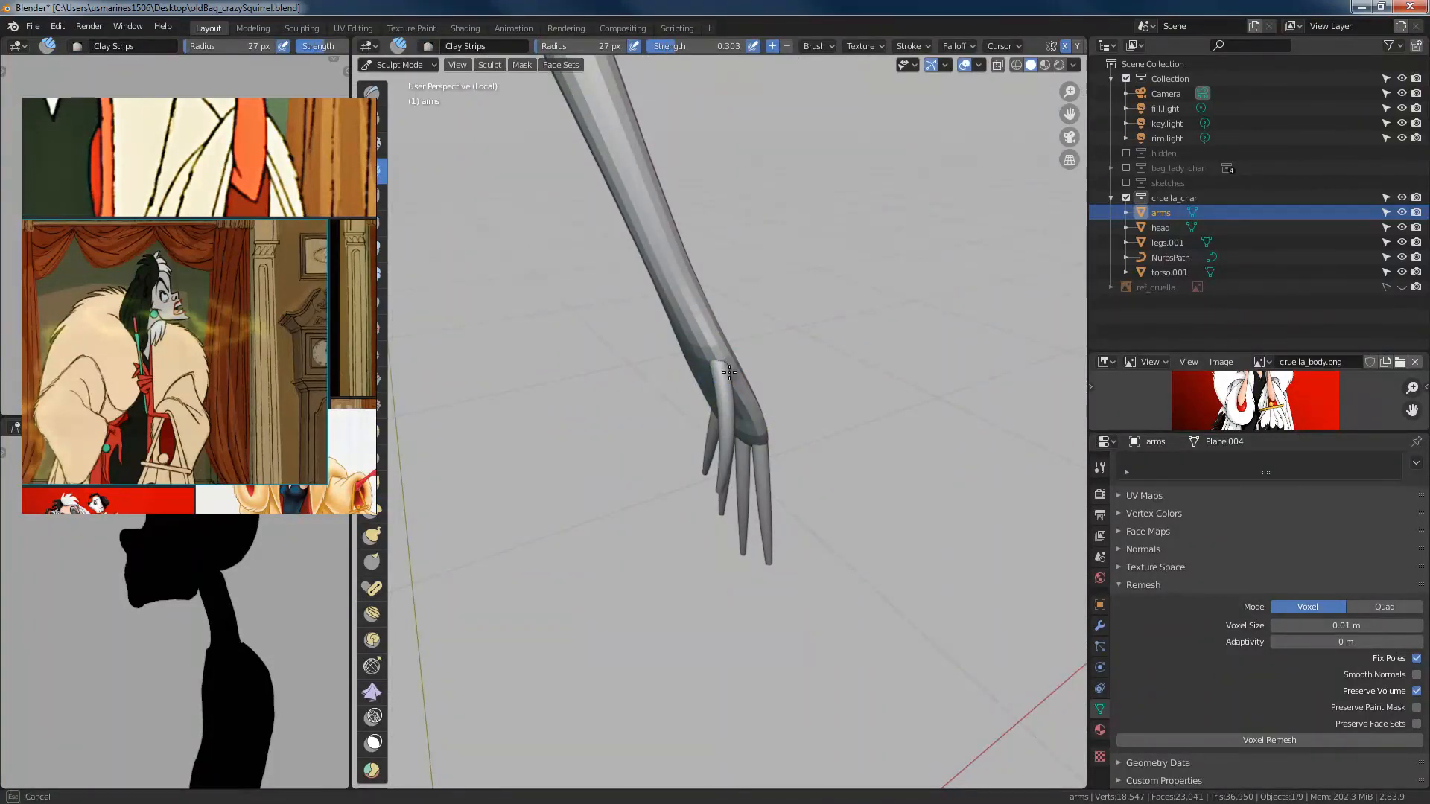
mouse_move(729, 371)
middle_mouse_down()
mouse_move(775, 345)
mouse_move(680, 409)
mouse_move(690, 374)
mouse_move(727, 405)
mouse_move(724, 335)
mouse_move(696, 447)
mouse_move(714, 387)
mouse_move(695, 395)
mouse_move(747, 385)
mouse_move(810, 402)
mouse_move(756, 402)
mouse_move(757, 378)
middle_mouse_up()
key("bracketleft")
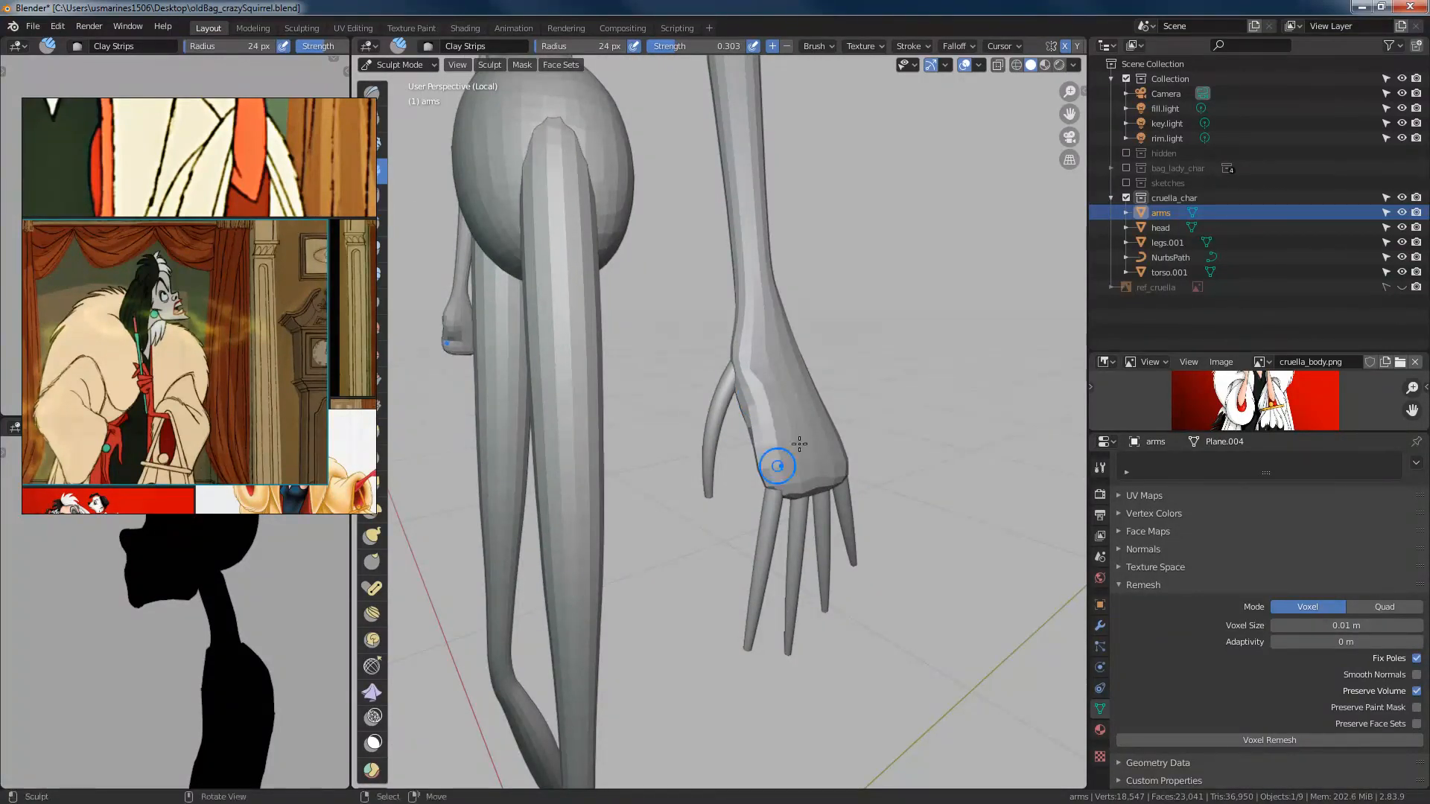
Step: Adjust the palm corner above the first finger with Elastic Deform at a radius of 30 px
middle_click_drag(798, 447, 766, 431)
key("g")
key("f")
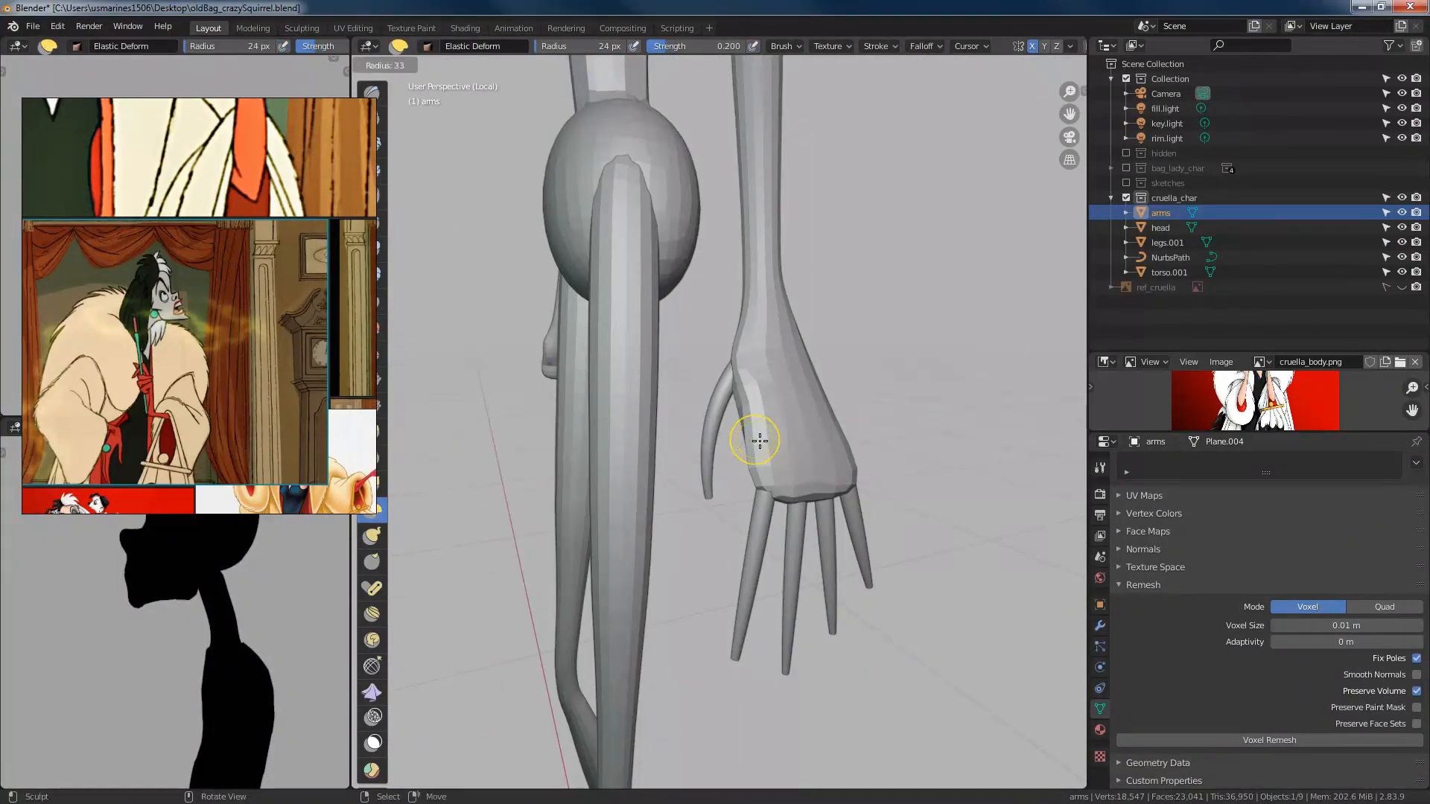
left_click(758, 438)
left_click_drag(752, 475, 768, 478)
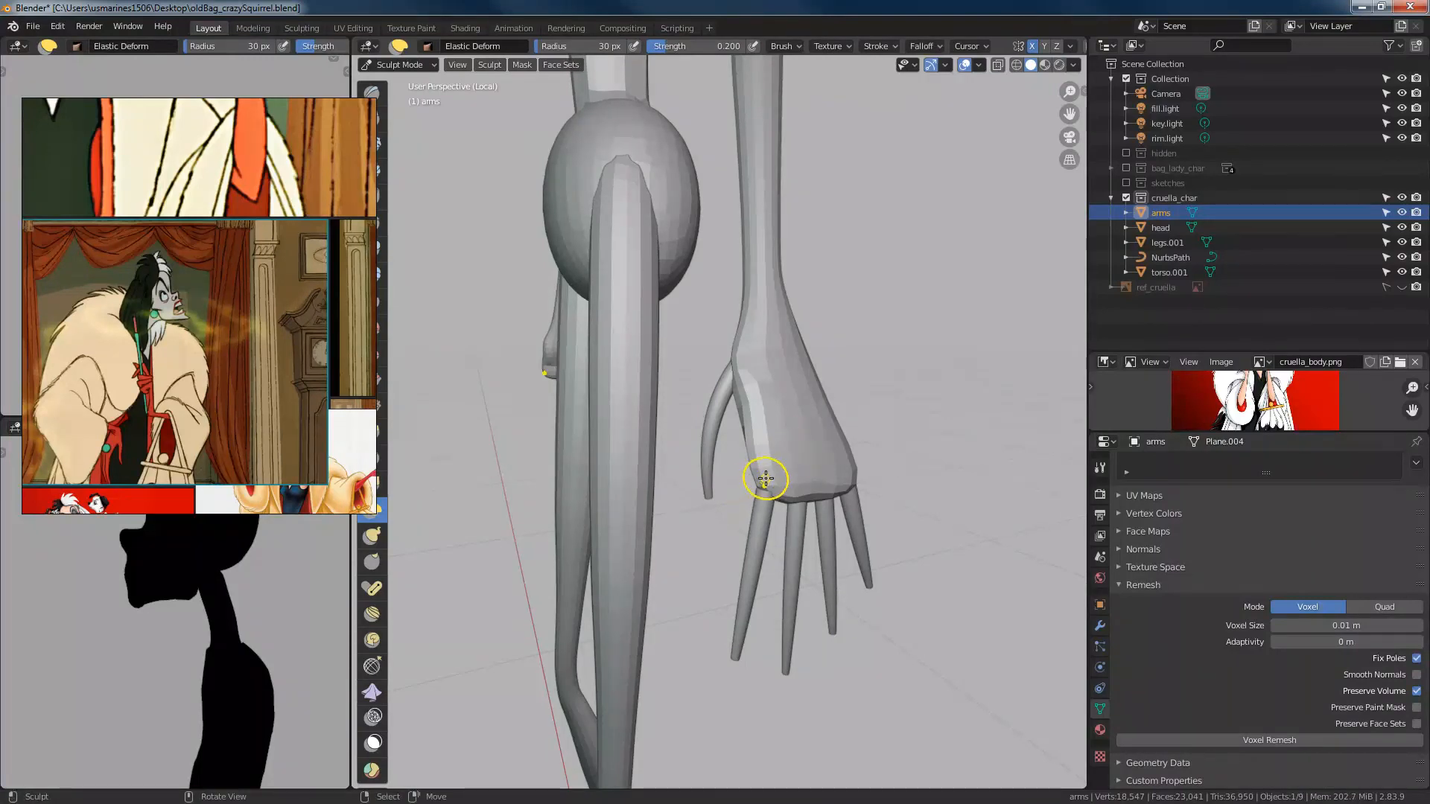
Step: Reshape the back of the hand near the knuckles with Elastic Deform at a radius of 39 px
middle_click_drag(756, 504, 749, 445)
mouse_move(749, 444)
left_mouse_down("alt")
mouse_move(728, 434)
mouse_move(784, 530)
mouse_move(766, 529)
left_mouse_up("alt")
key("f")
left_click(758, 479)
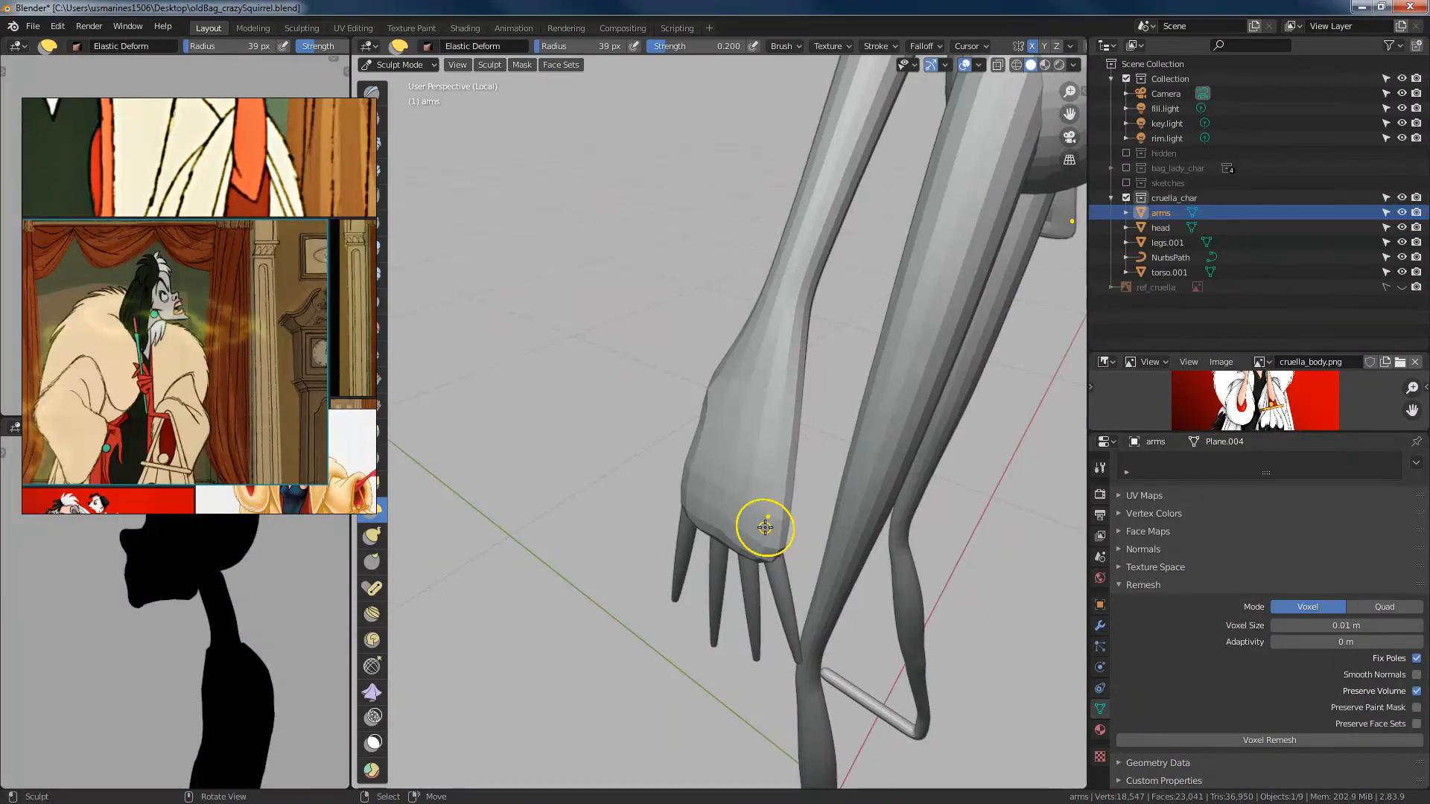
Step: Refine the wrist's outline in right view with Elastic Deform, reducing the brush radius from 39 px to 31 px
key("KP_1")
key("KP_3")
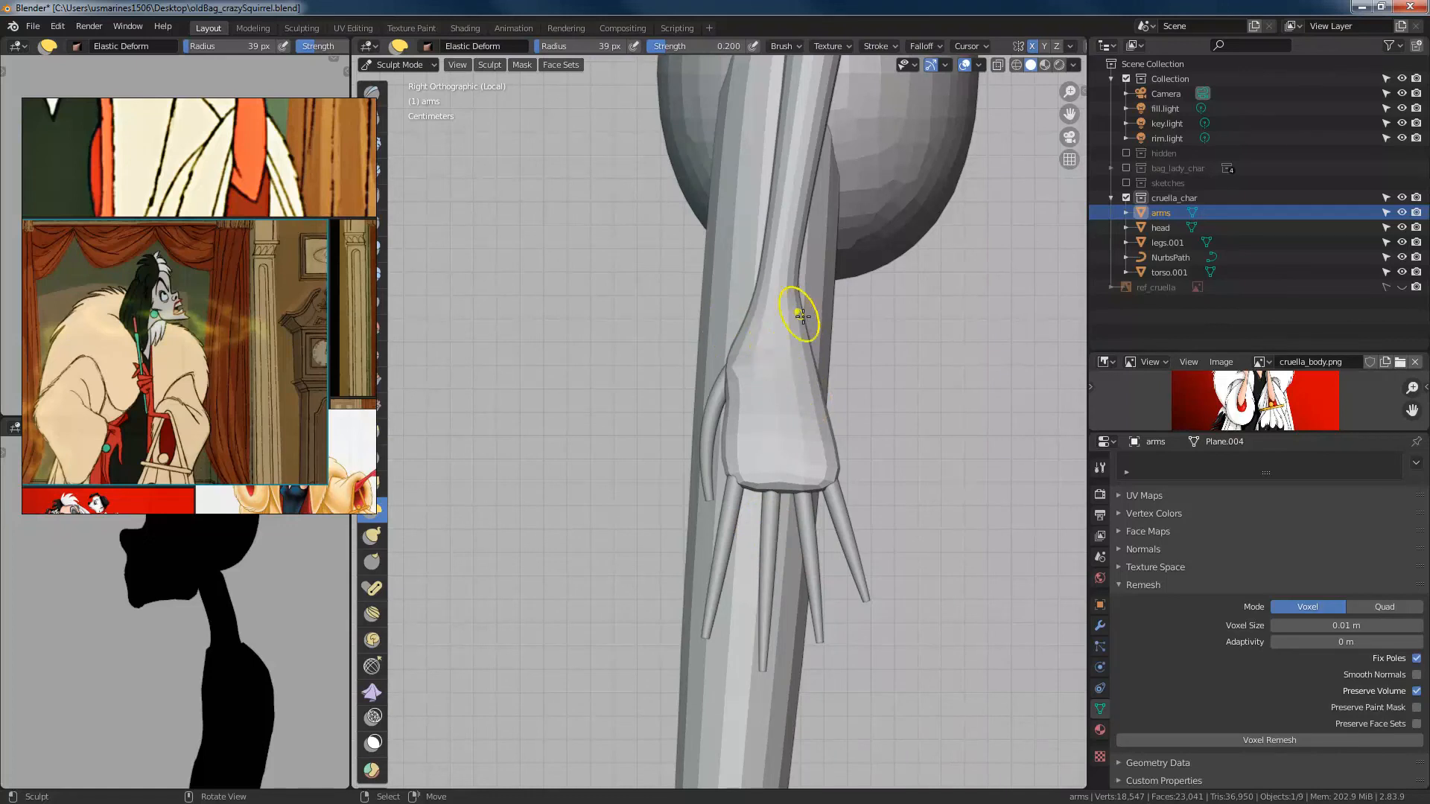
mouse_move(809, 329)
left_mouse_down()
mouse_move(785, 334)
mouse_move(786, 316)
mouse_move(789, 331)
mouse_move(763, 342)
left_mouse_up()
key("f")
left_click(813, 331)
Step: Adjust the wrist's profile above the thumb in front view with Elastic Deform at a radius of 37 px
key("KP_1")
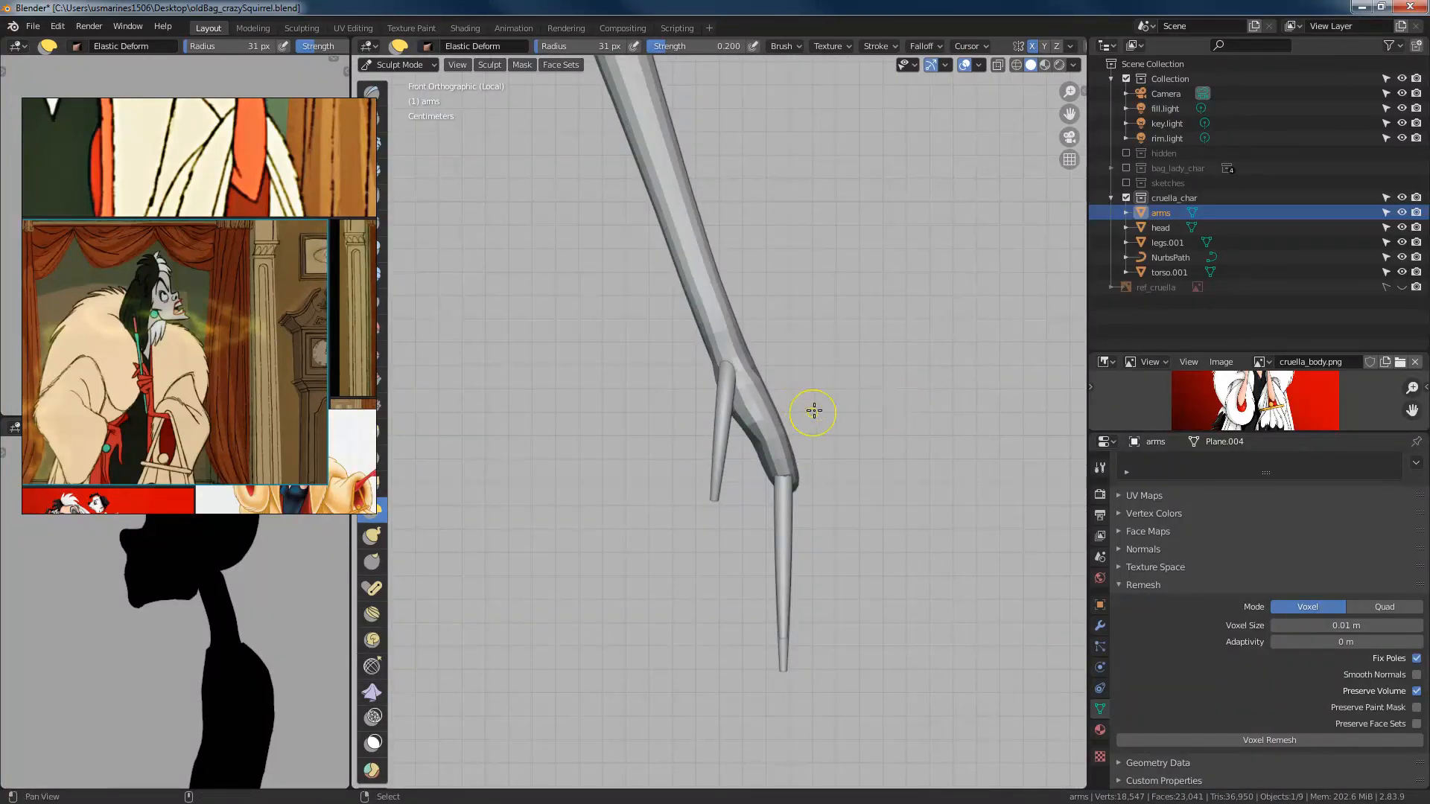
left_click_drag(813, 410, 861, 520)
key("f")
left_click(794, 468)
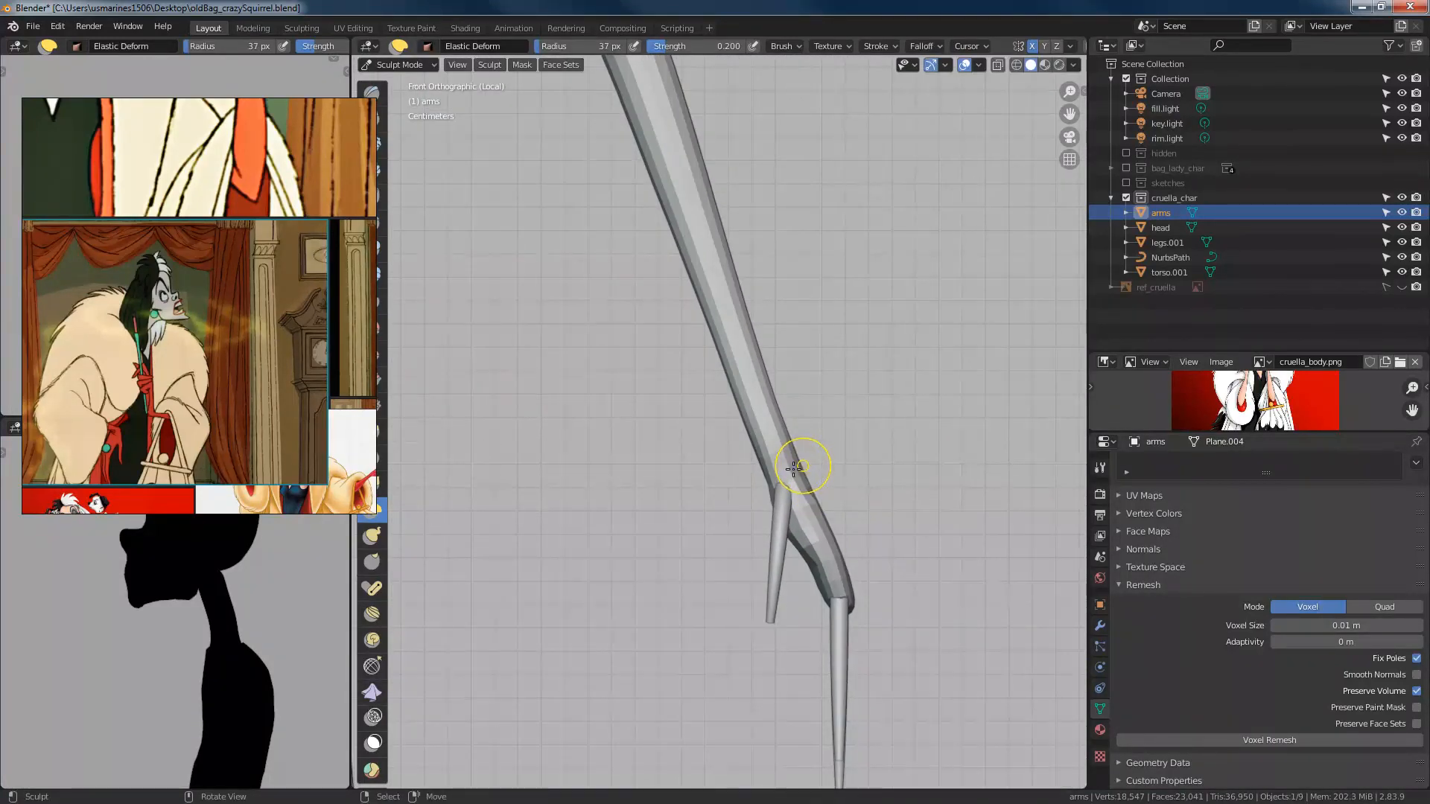
Step: Pull the palm out around the thumb's base with Elastic Deform at radii of 33 px and 25 px
left_click_drag(766, 512, 737, 443, "alt")
key("f")
left_click(781, 451)
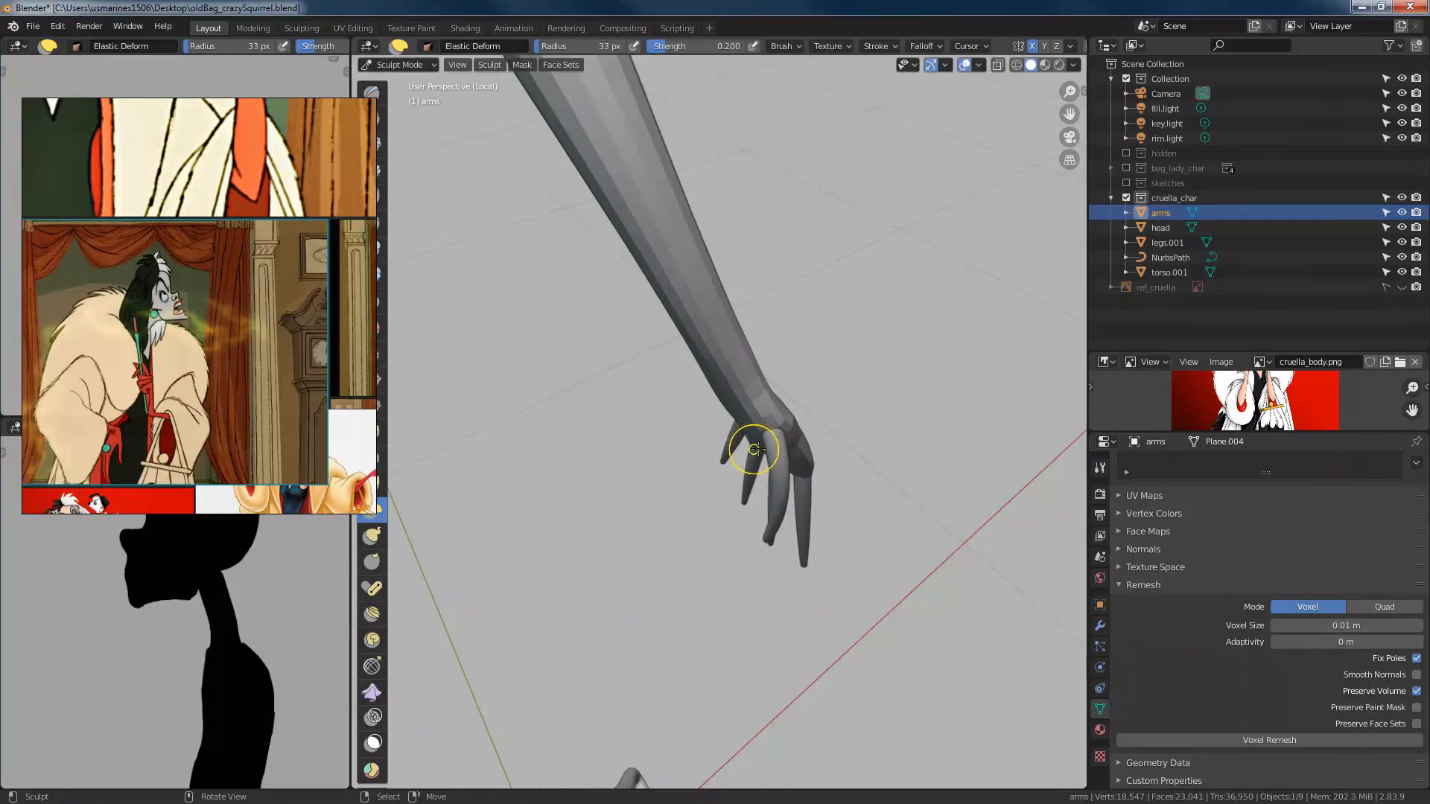
mouse_move(856, 411)
left_mouse_down("alt")
mouse_move(736, 490)
mouse_move(744, 520)
mouse_move(674, 475)
mouse_move(708, 489)
left_mouse_up("alt")
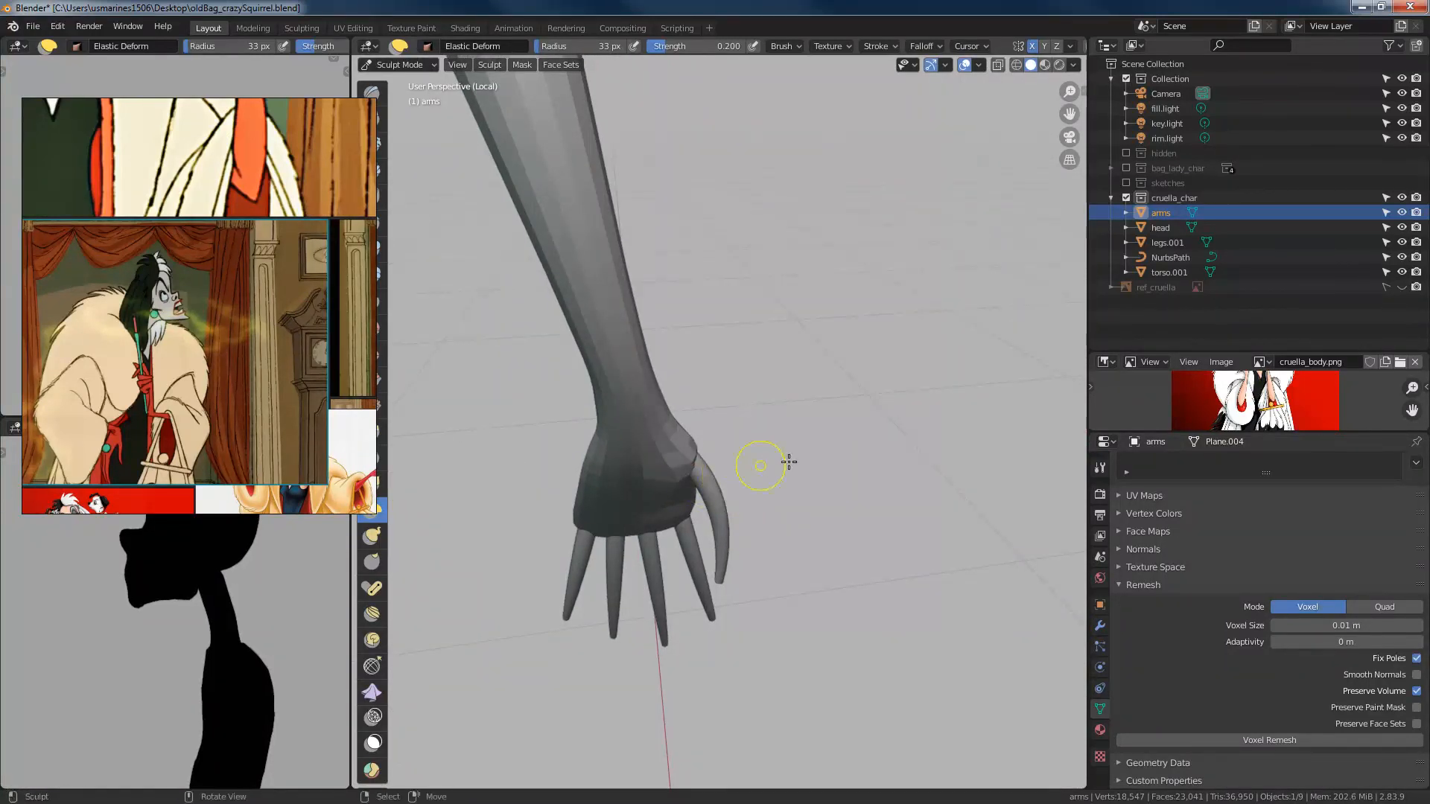
left_click_drag(788, 462, 733, 455, "alt")
mouse_move(745, 499)
left_mouse_down("ctrl+alt")
mouse_move(759, 447)
mouse_move(804, 480)
mouse_move(785, 484)
mouse_move(766, 447)
left_mouse_up("ctrl+alt")
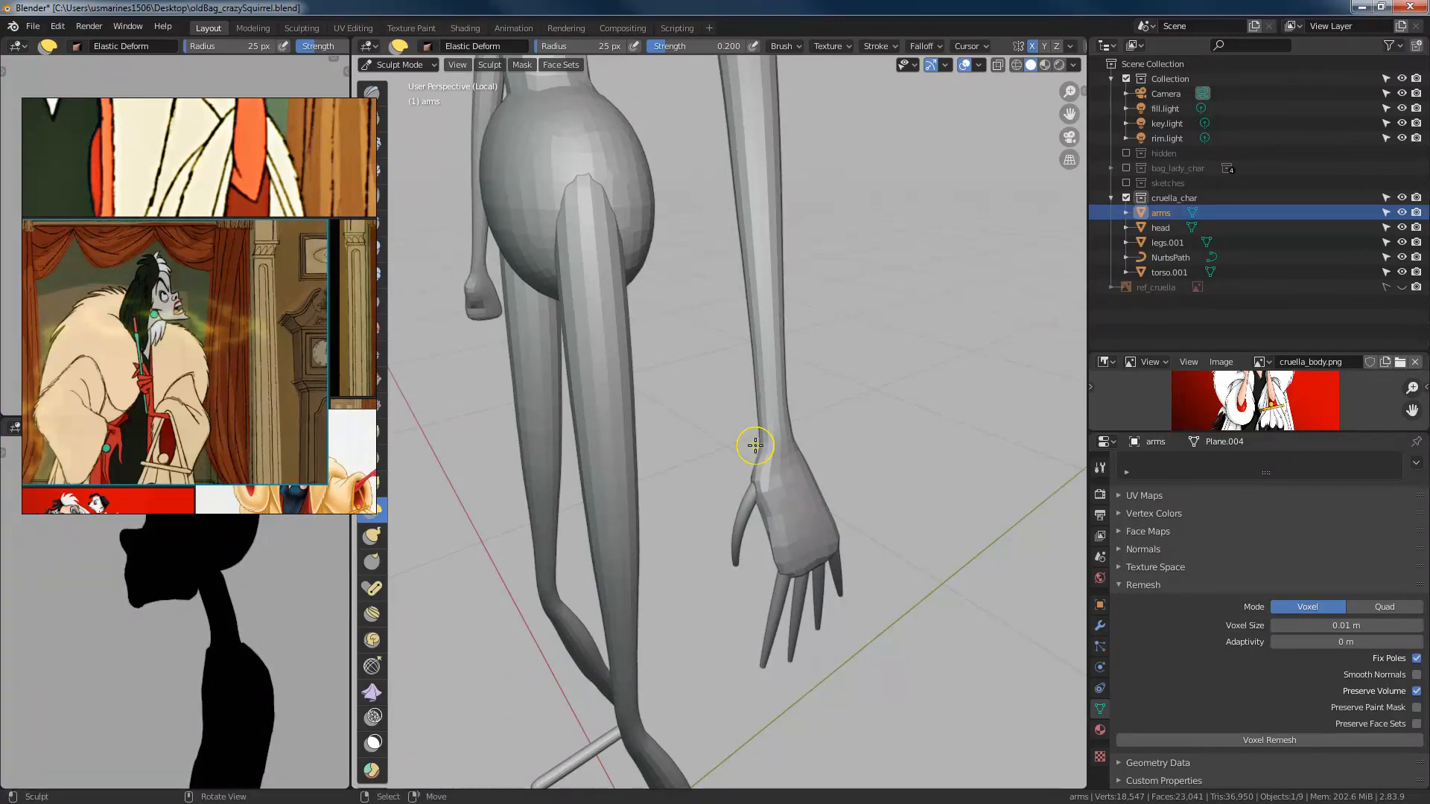
Step: Examine the hand's size and pose against the whole figure from the front and the side
key("KP_1")
scroll(755, 445, "down", 4)
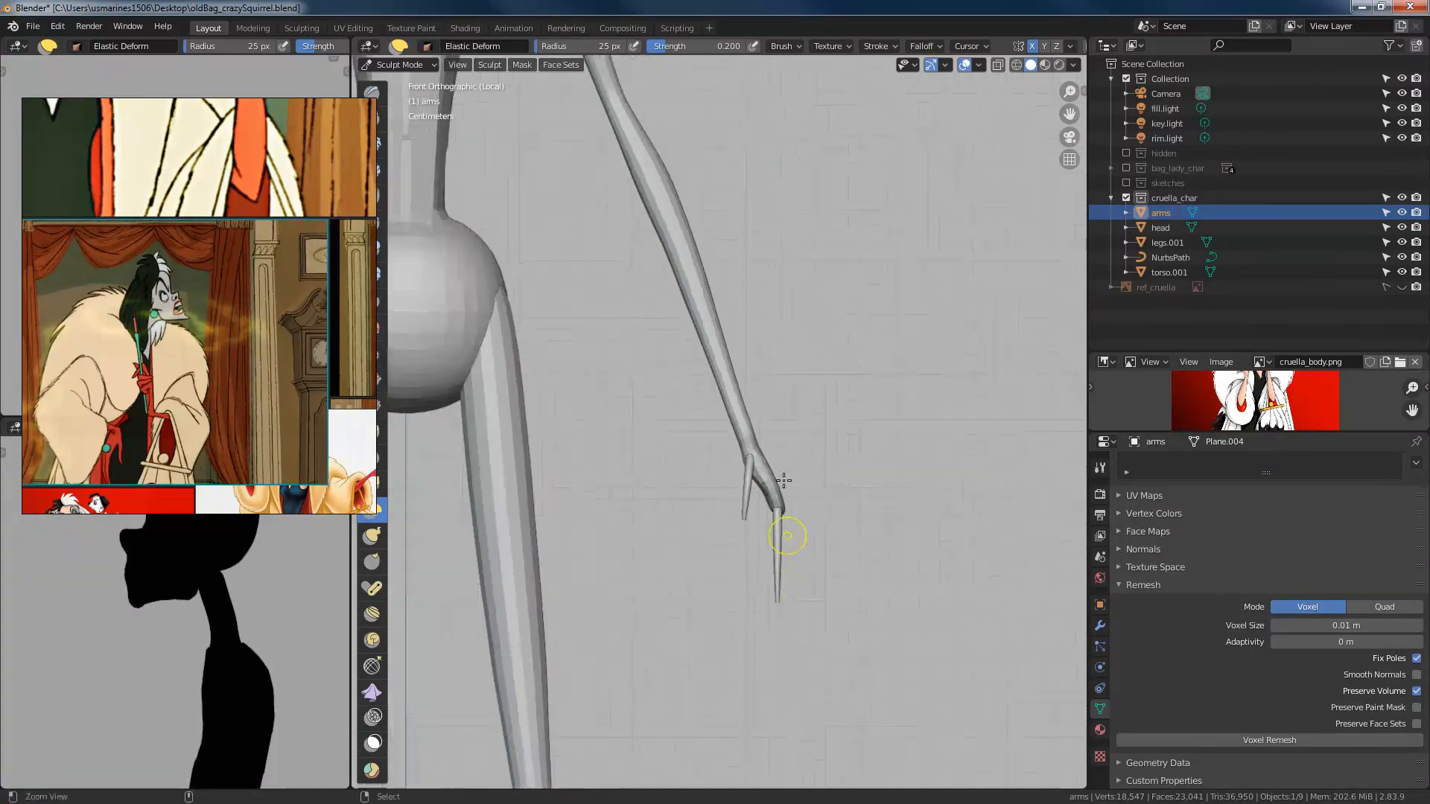
scroll(772, 439, "down", 4)
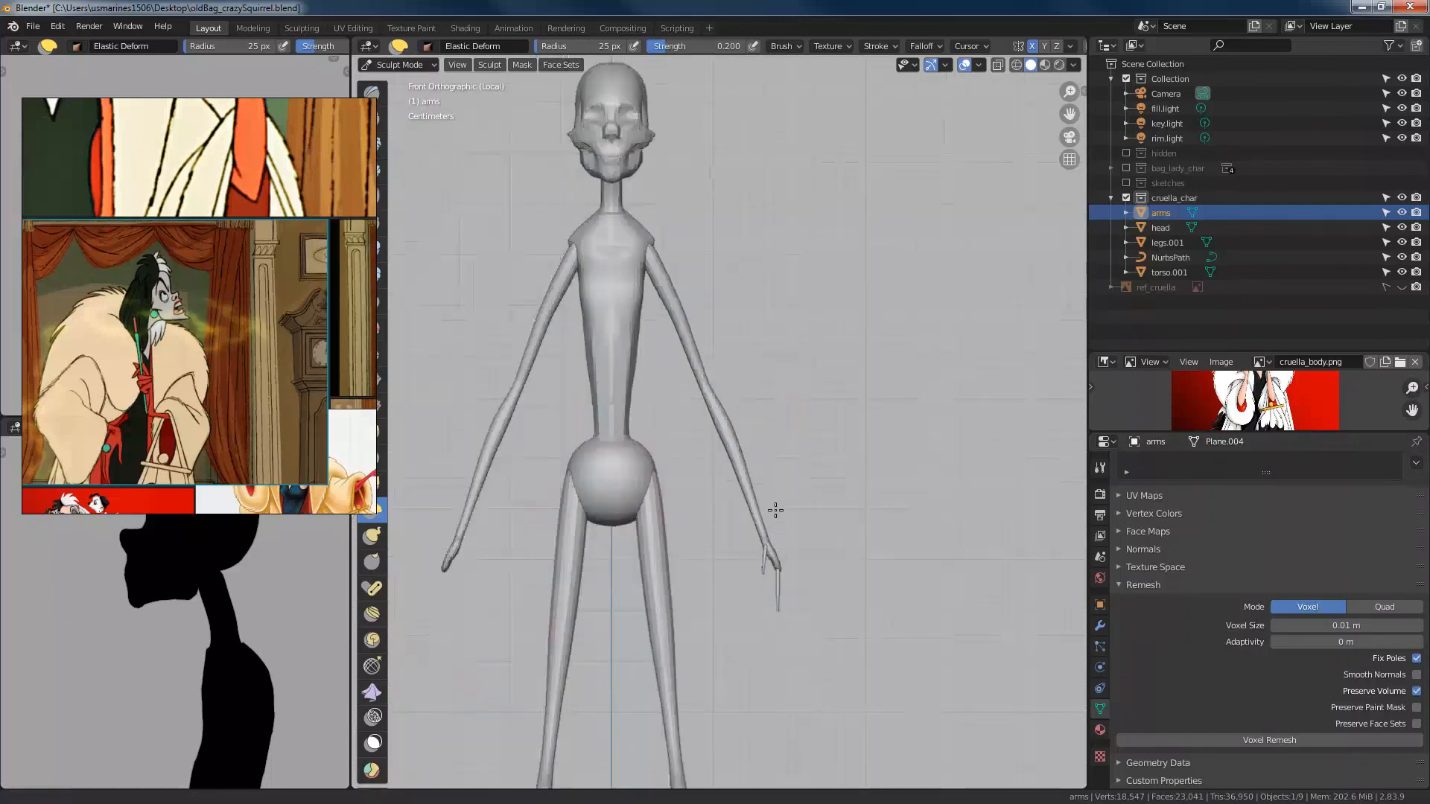
middle_click_drag(816, 460, 687, 450)
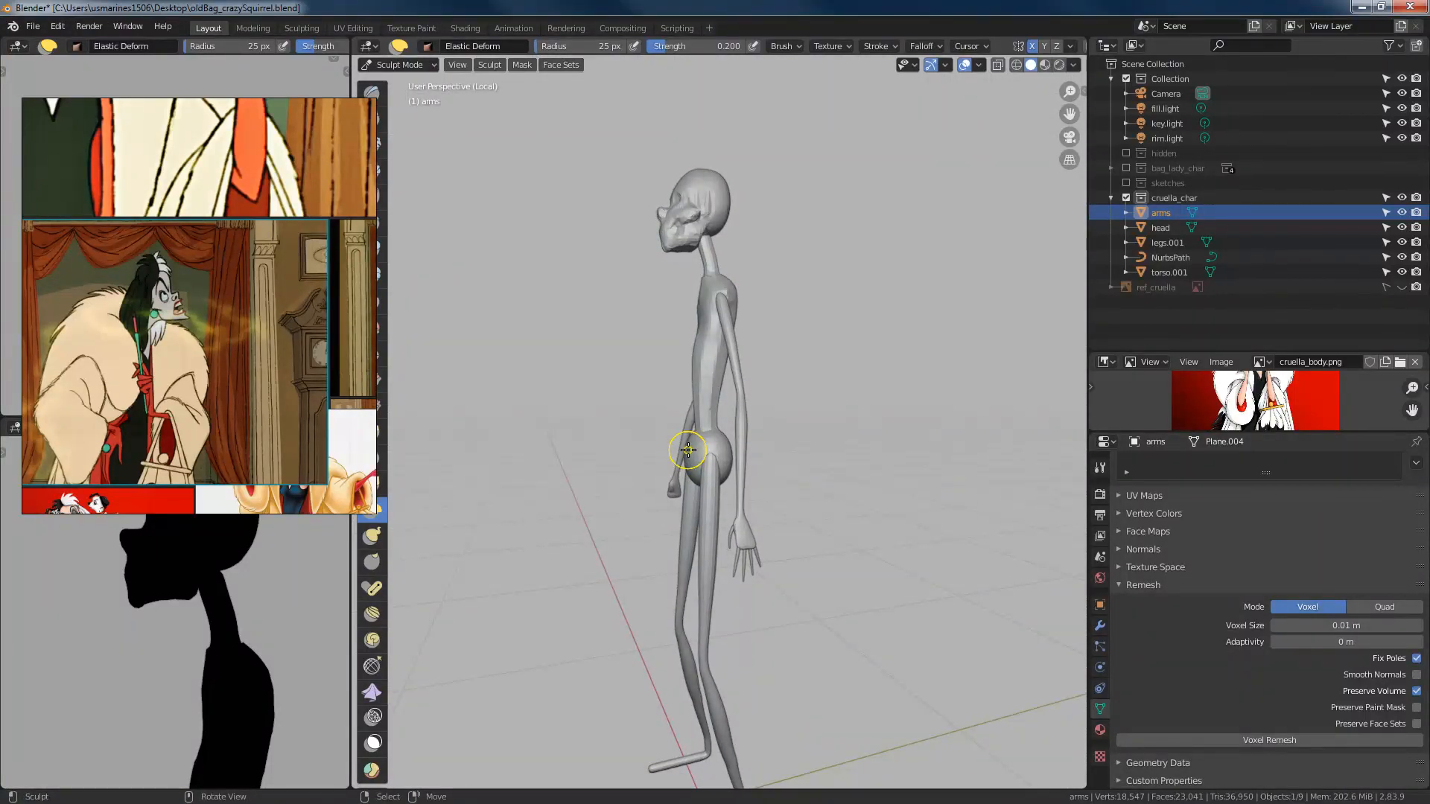
scroll(729, 597, "down", 3)
middle_click_drag(772, 560, 746, 470, "shift")
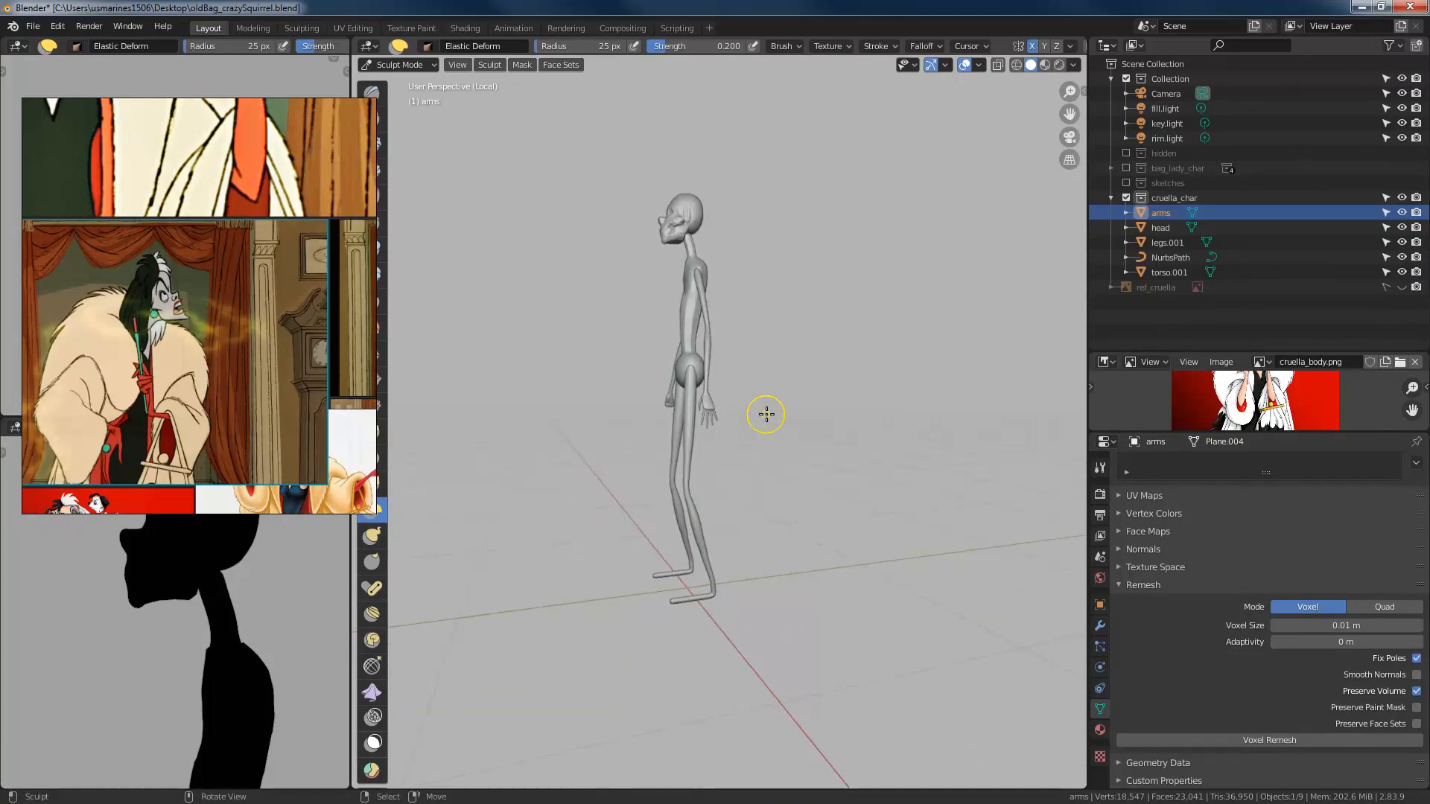
scroll(768, 414, "up", 2)
scroll(768, 414, "up", 1)
scroll(759, 446, "up", 1)
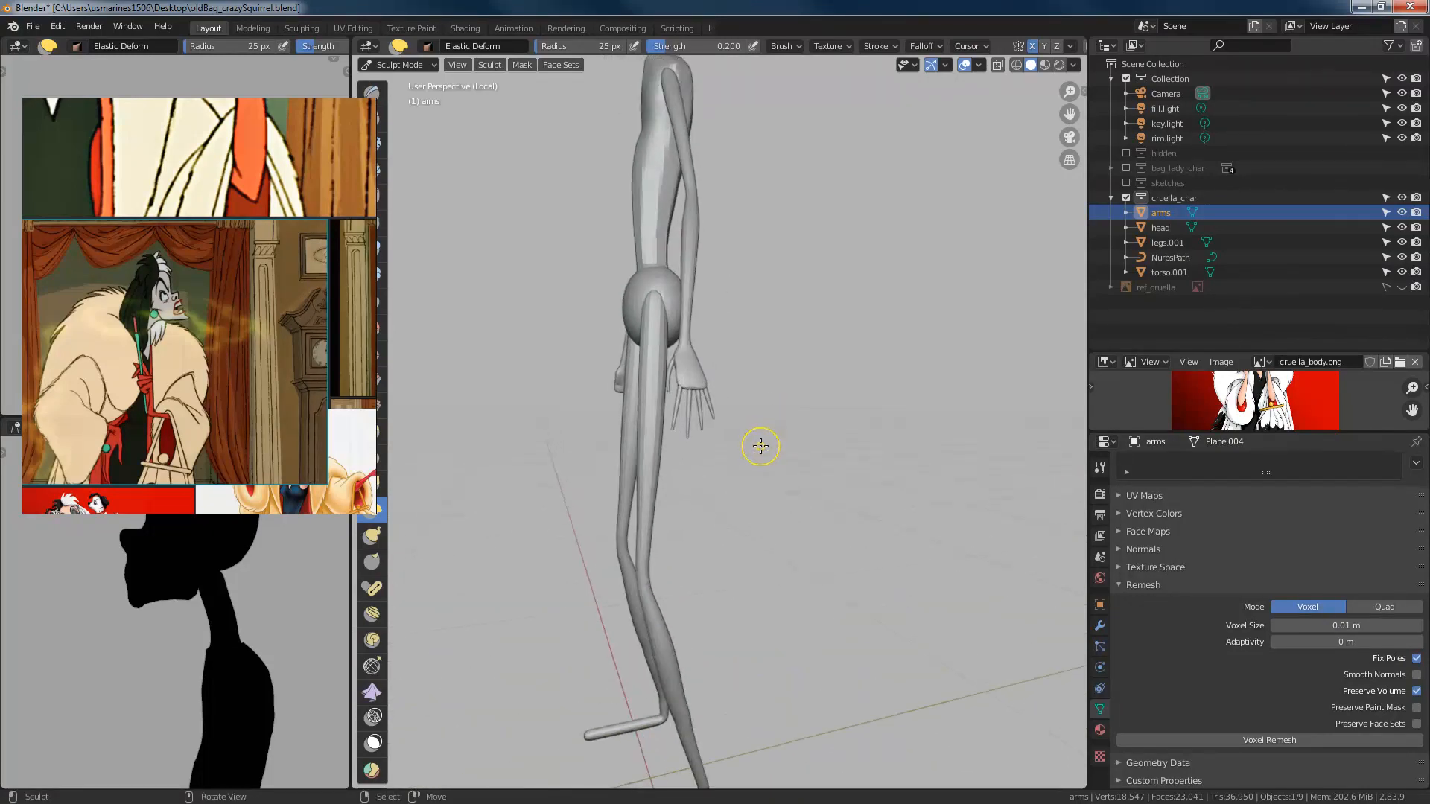
Step: Leave sculpting, open the finger curves for editing and scale all their control points by 1.681
key("Tab")
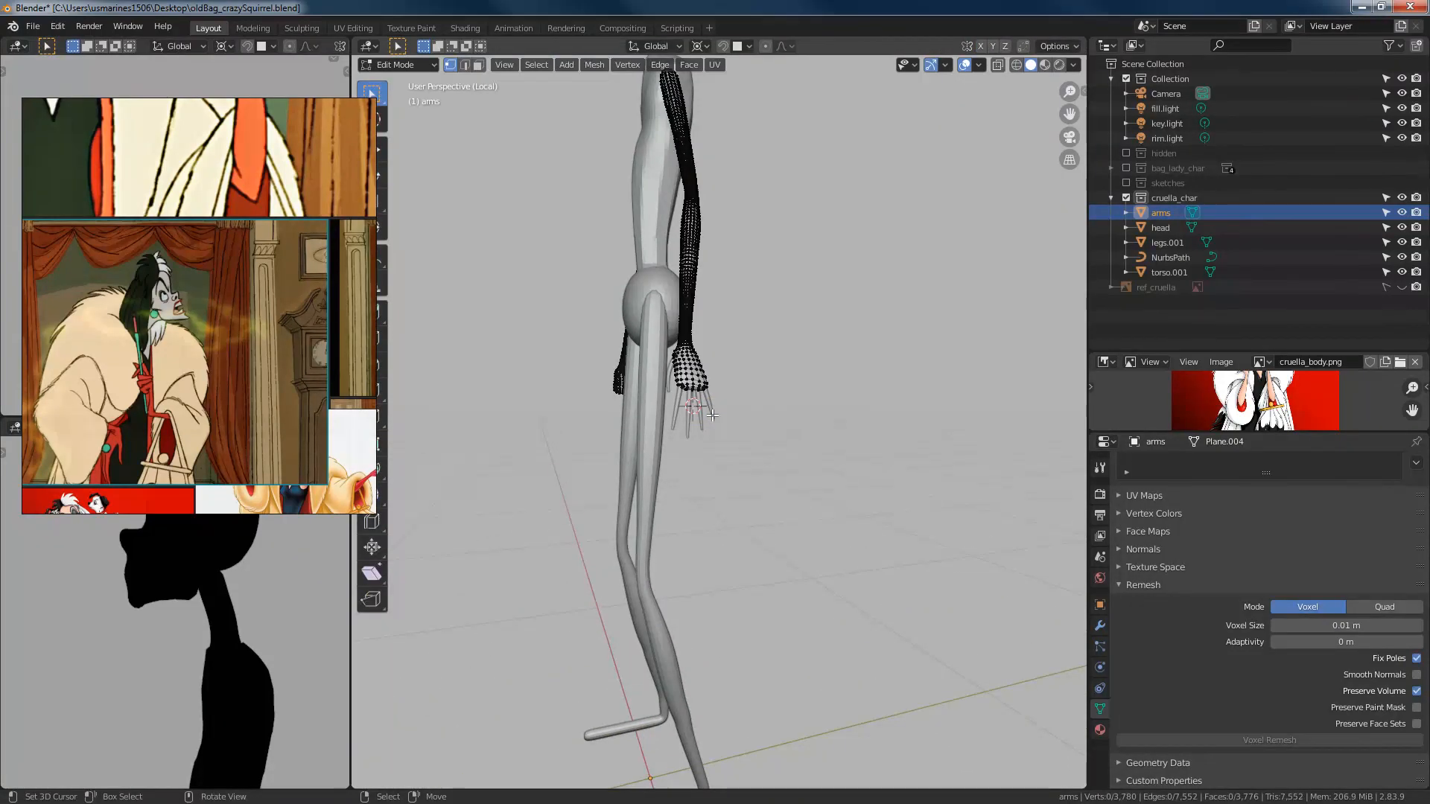
key("ctrl+Tab")
left_click(597, 415)
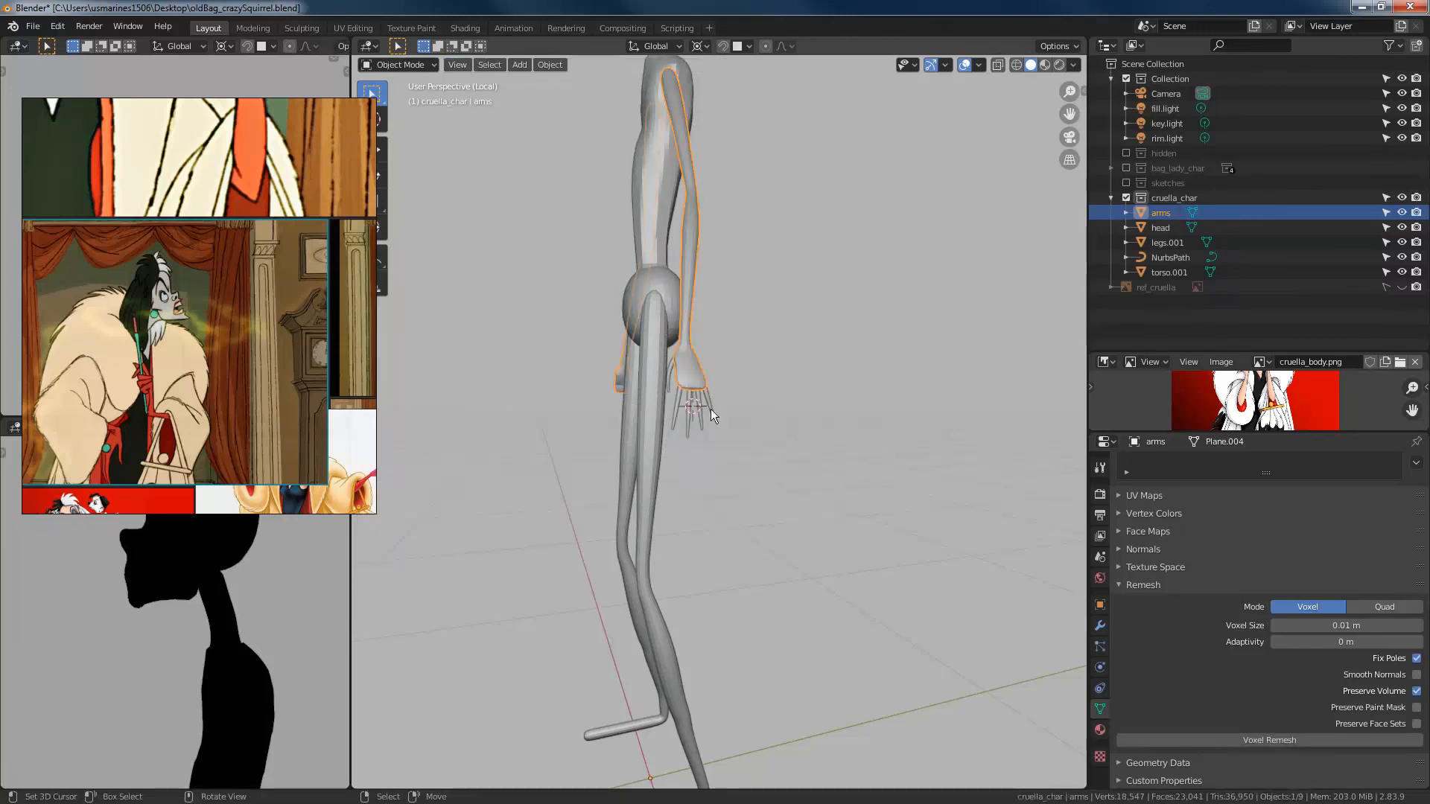
left_click(687, 426)
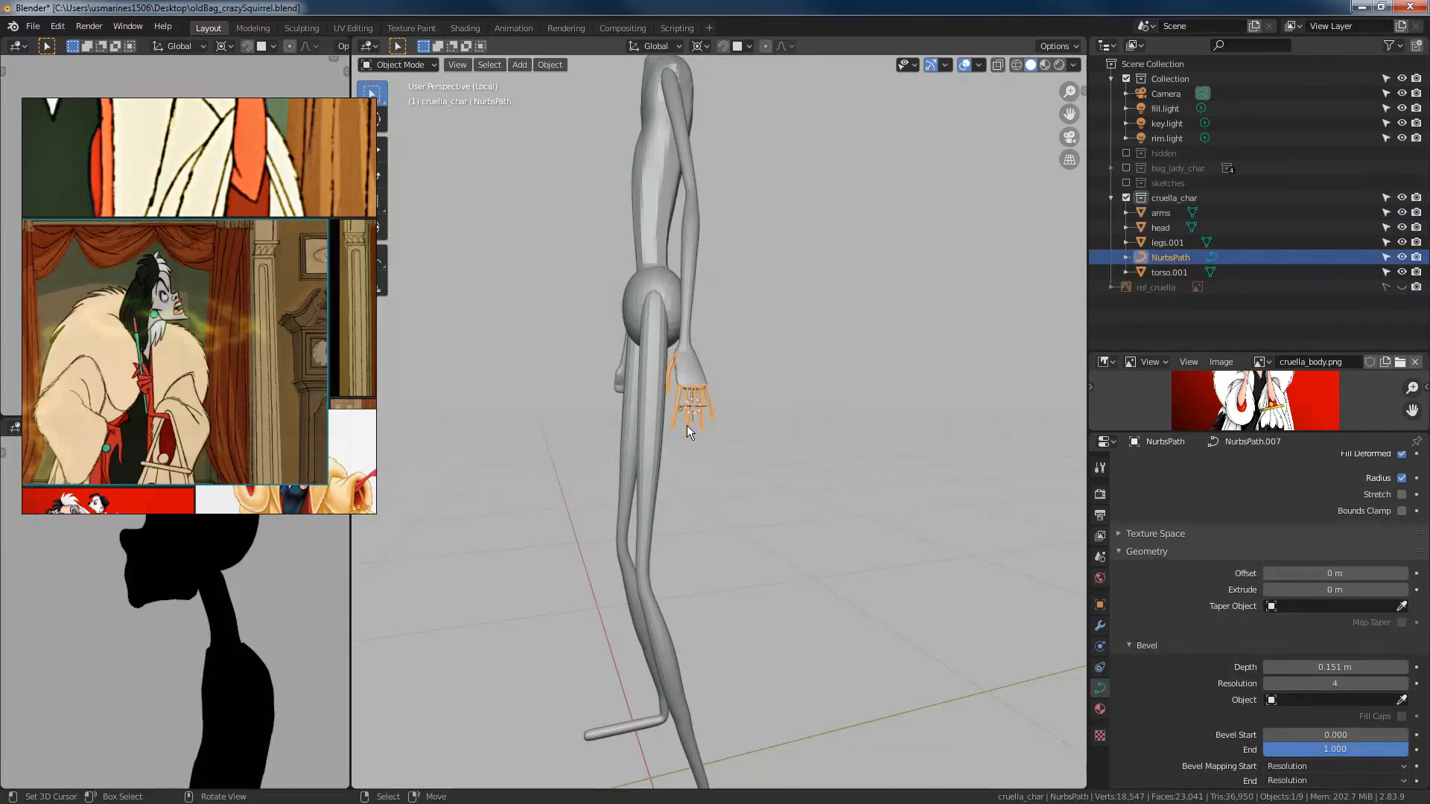
key("Tab")
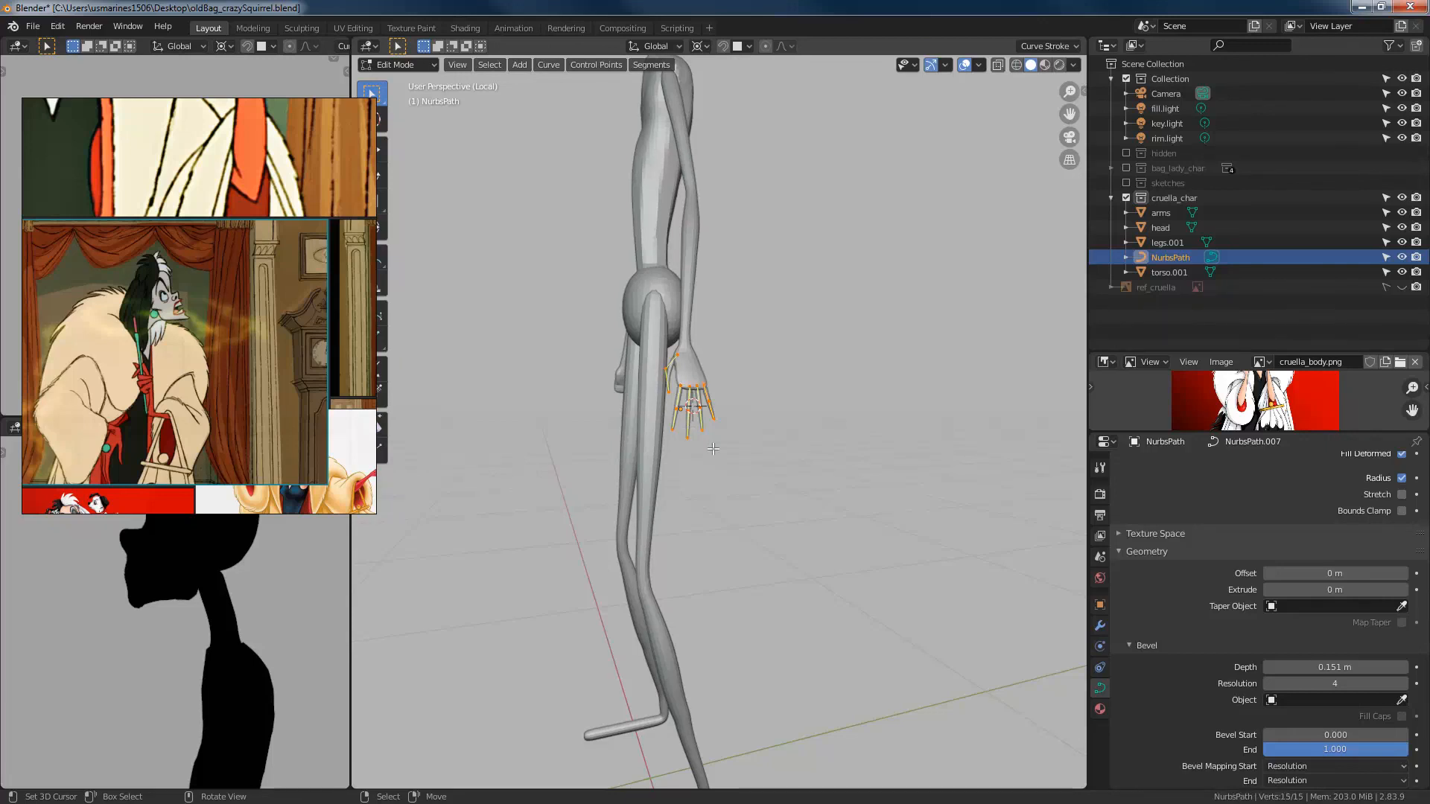
key("s")
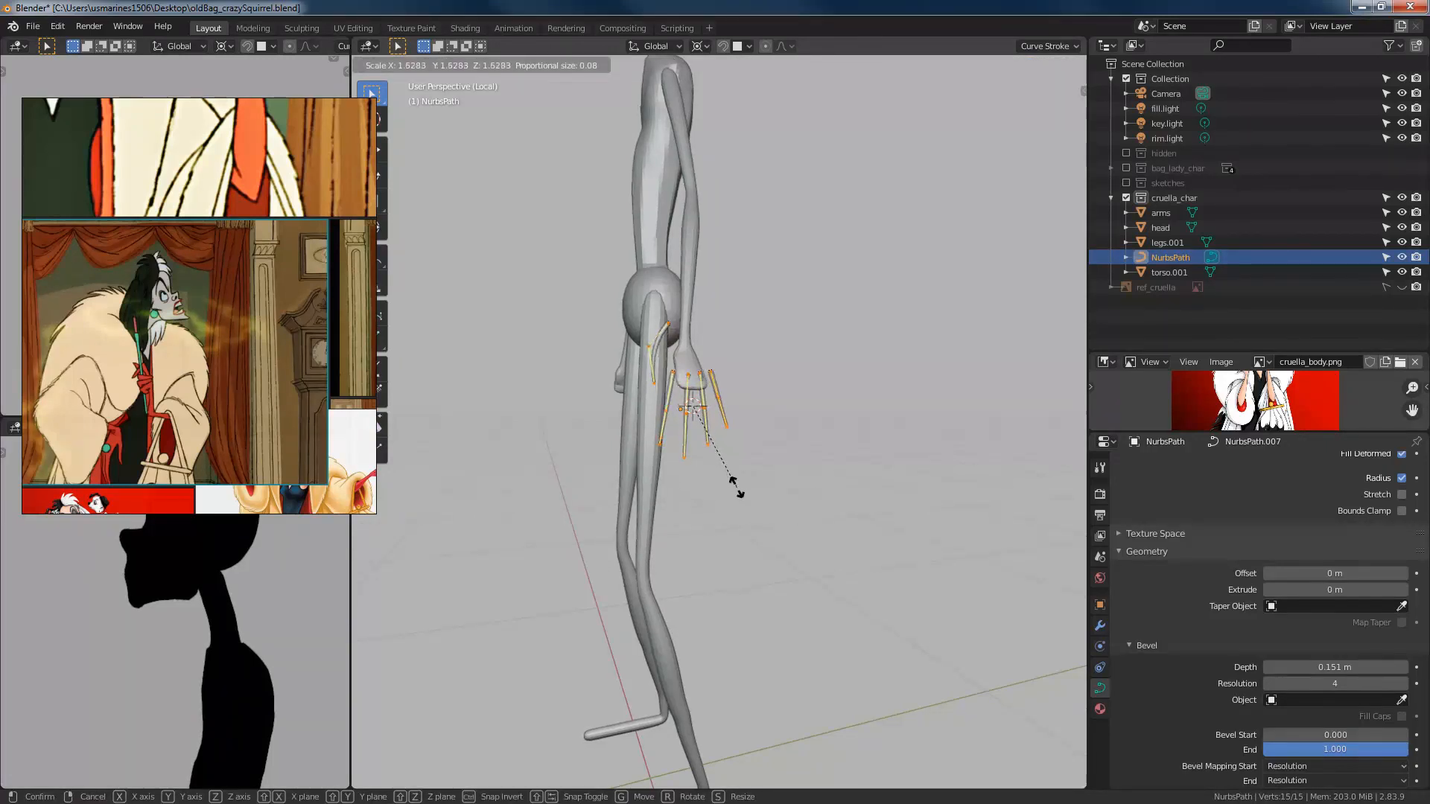
left_click(737, 491)
Step: Move the enlarged finger and thumb curves down by 0.050889 m in right view and check them against the figure
key("KP_3")
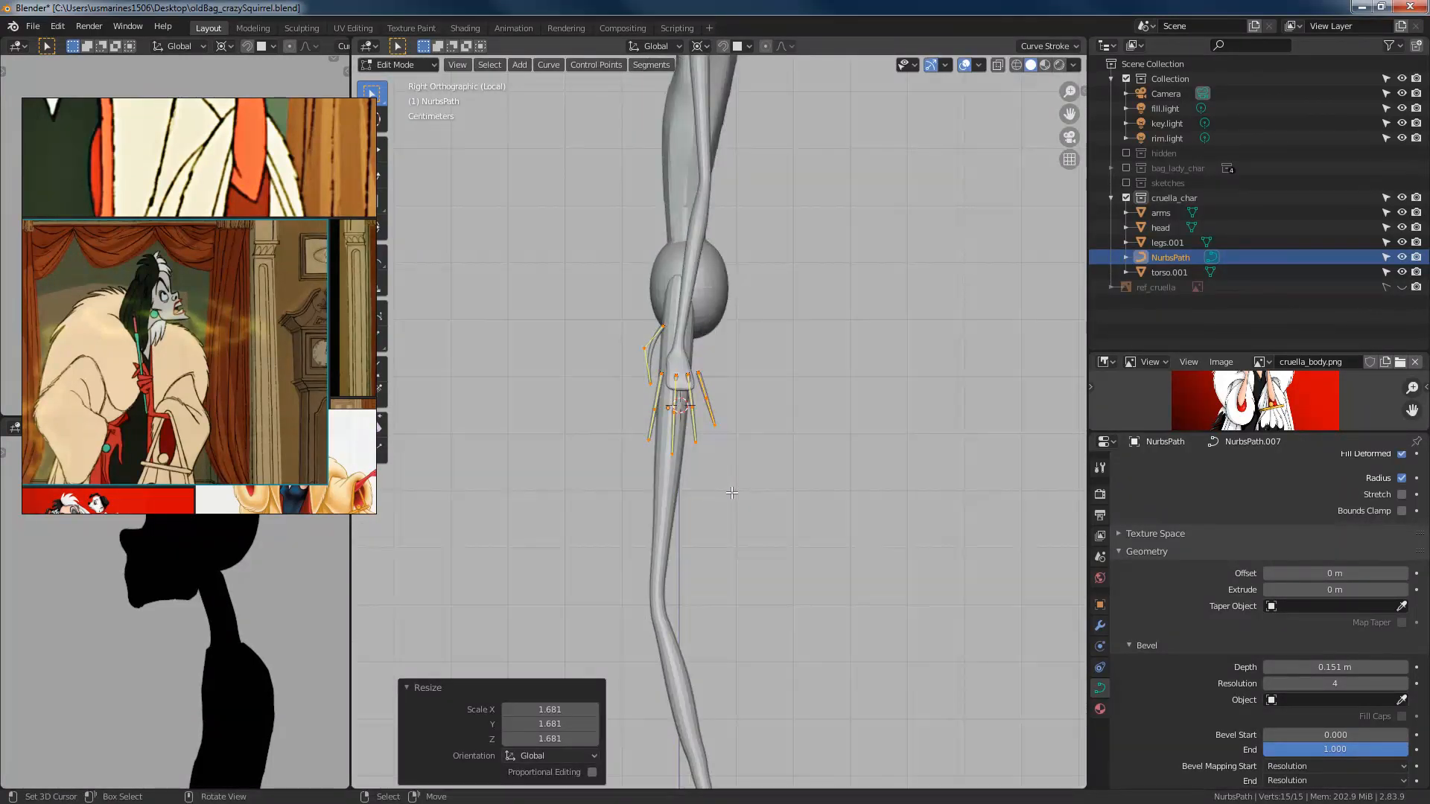
key("g")
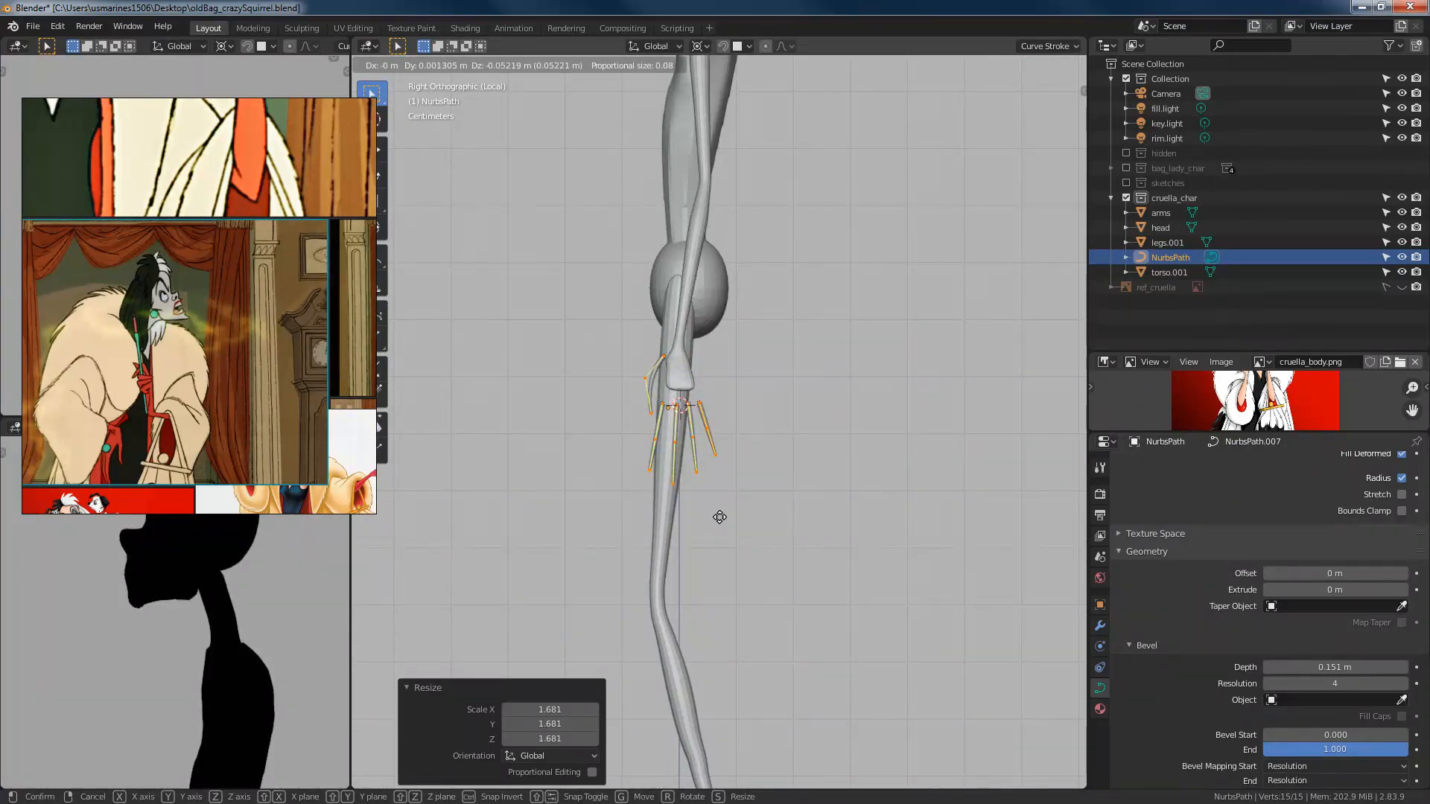
left_click(719, 517)
middle_click_drag(719, 517, 848, 554)
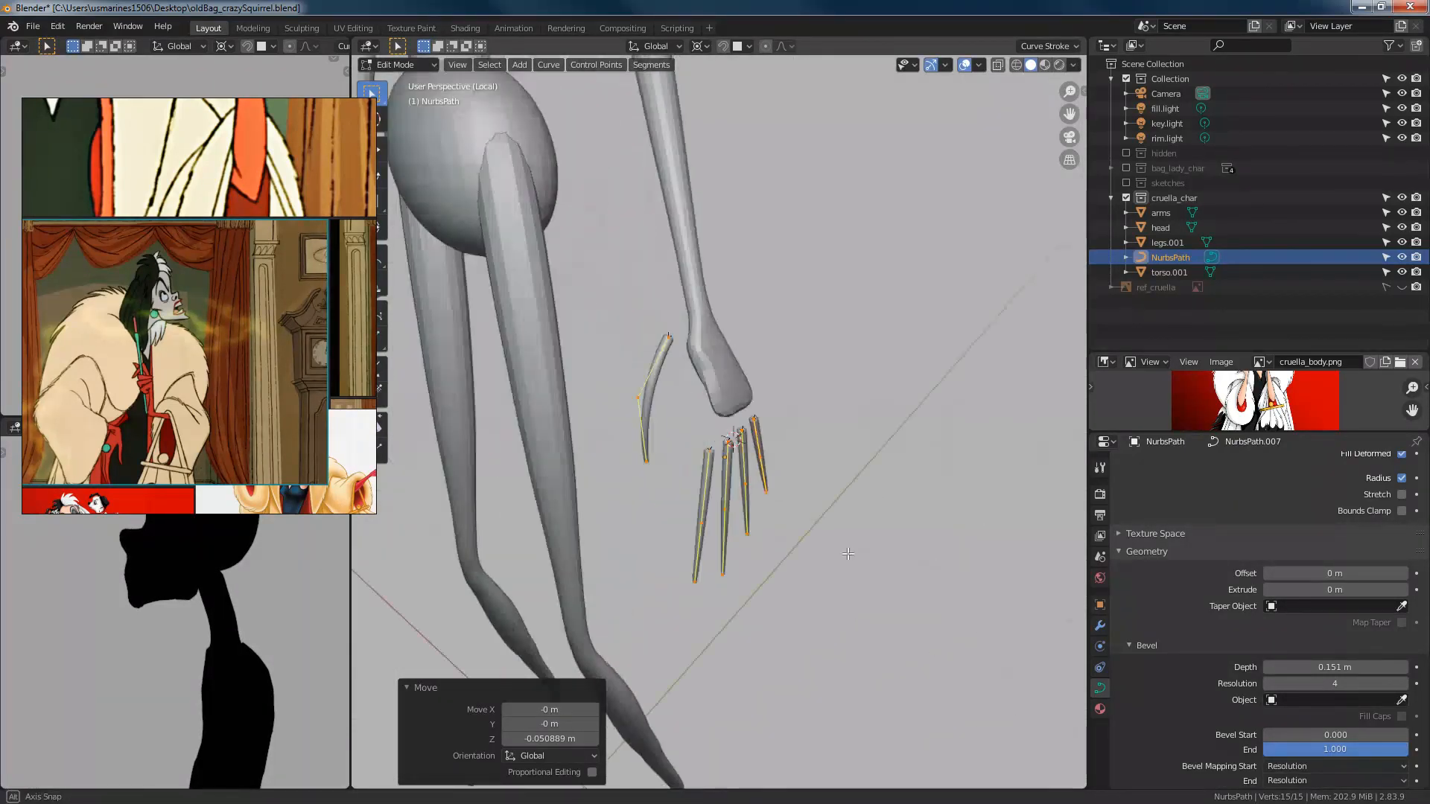
scroll(708, 411, "down", 8)
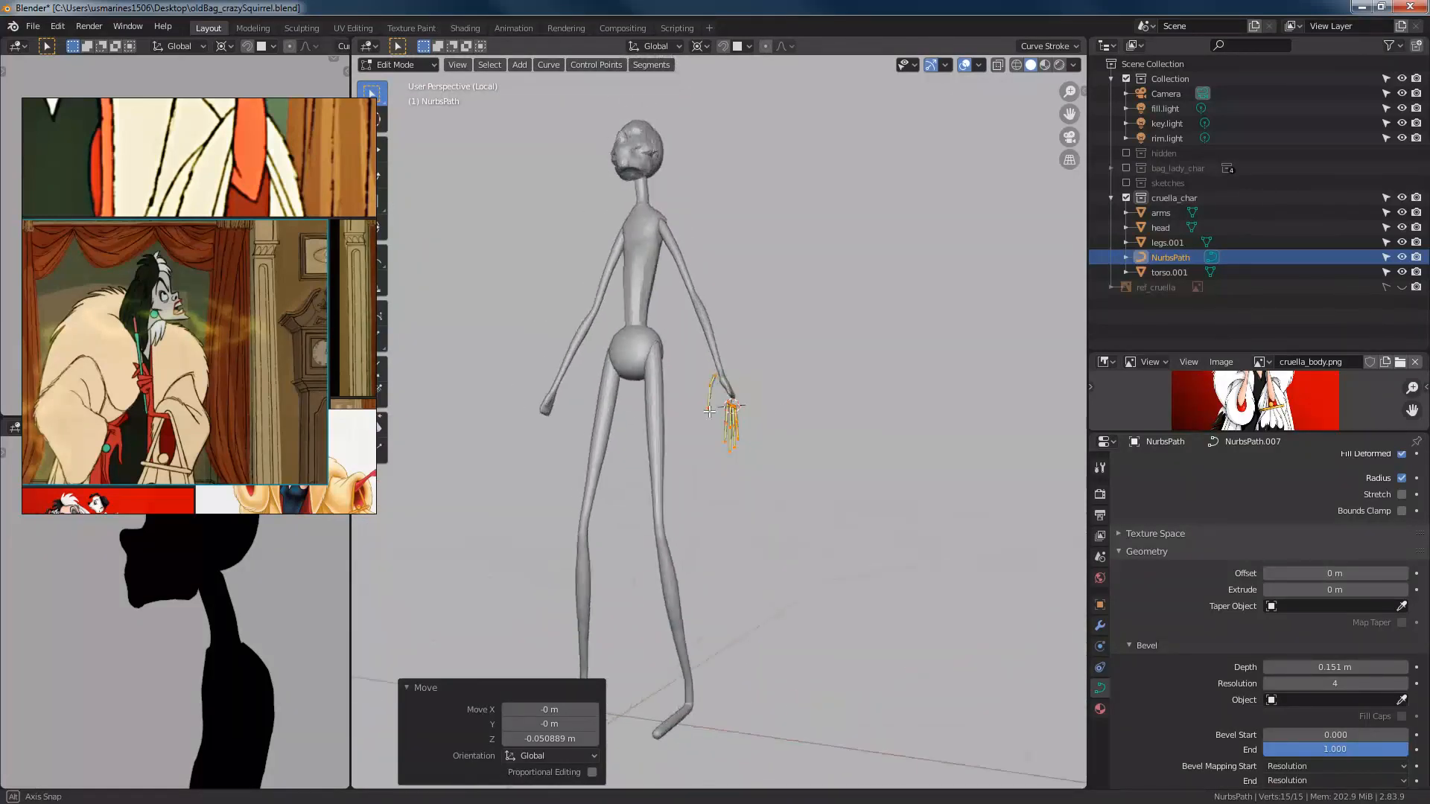